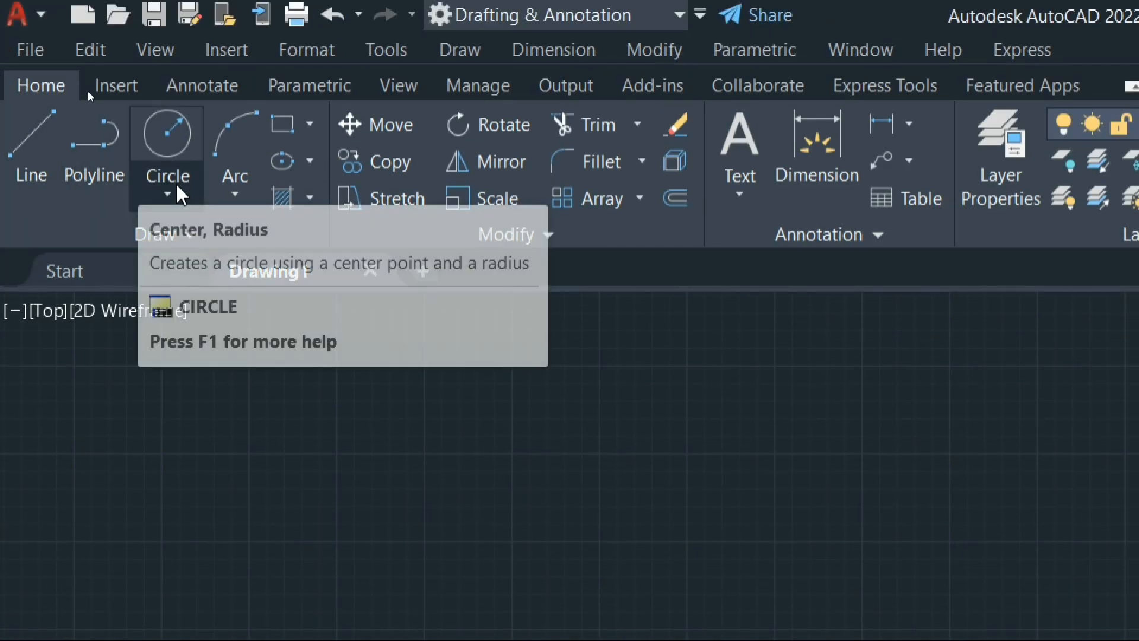
Examine the variants offered by the Circle, Arc, Rectangle, Ellipse and Hatch drawing tools.
left_click(177, 189)
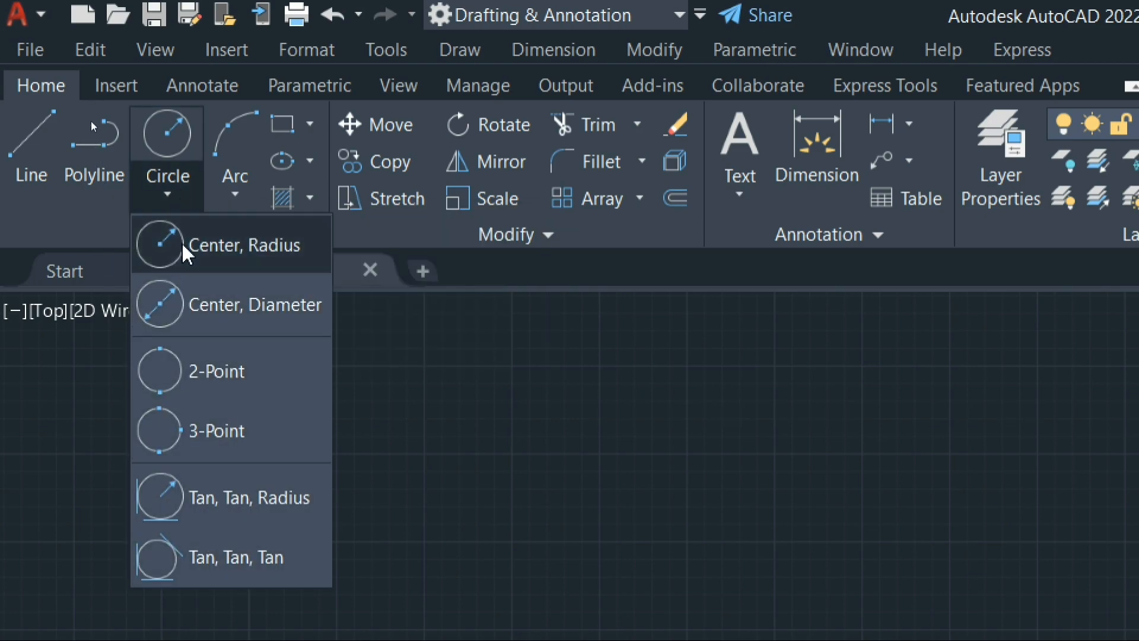
left_click(247, 185)
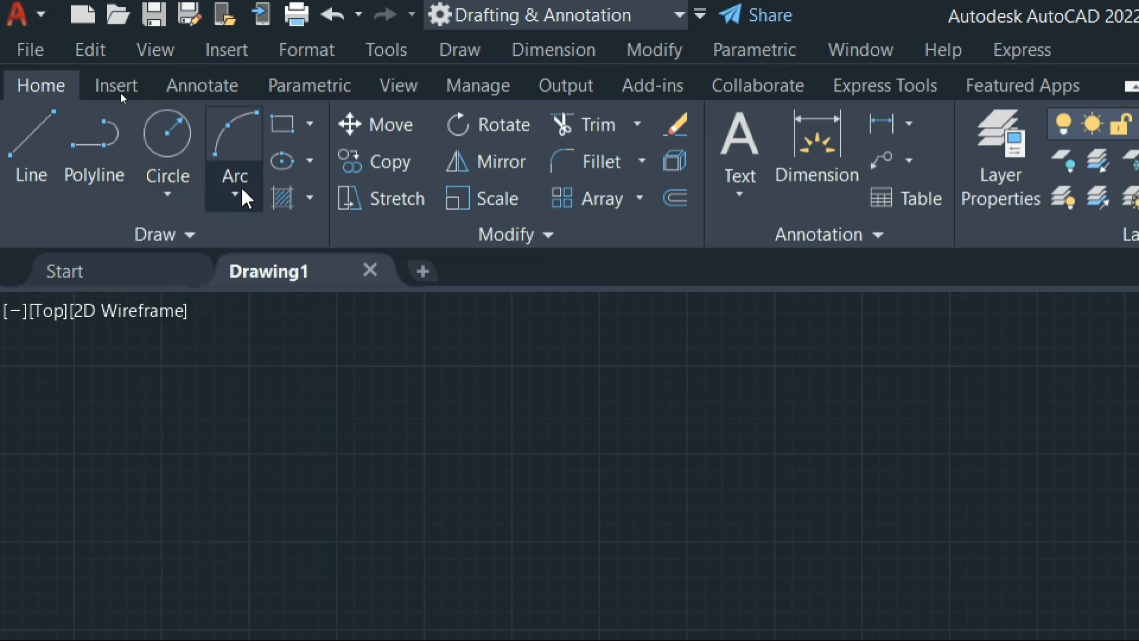
left_click(247, 185)
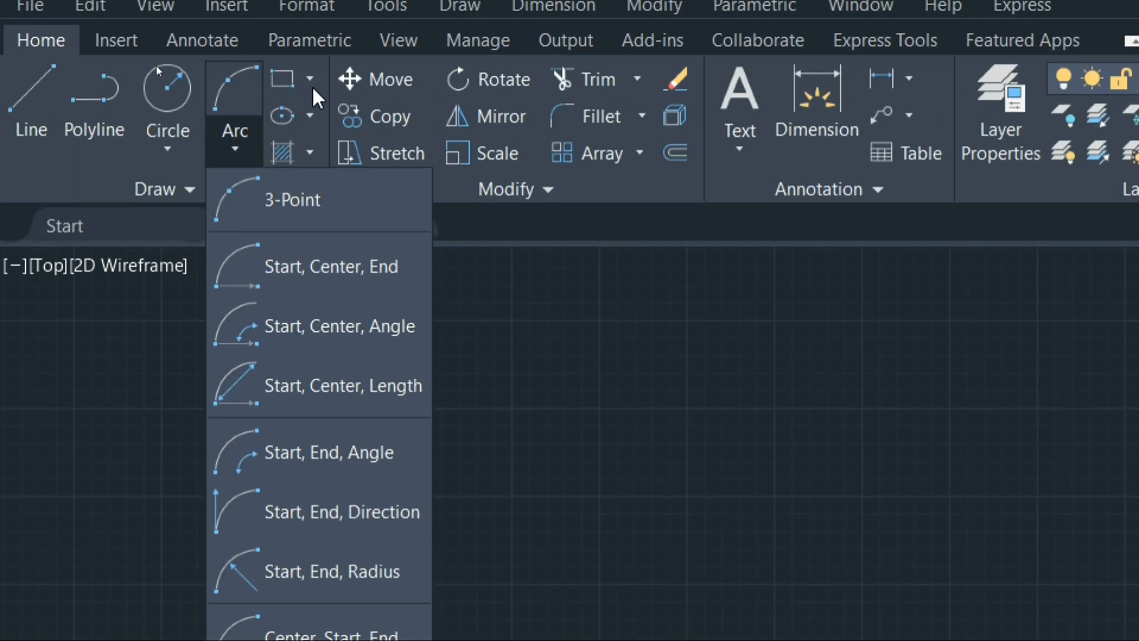
left_click(309, 121)
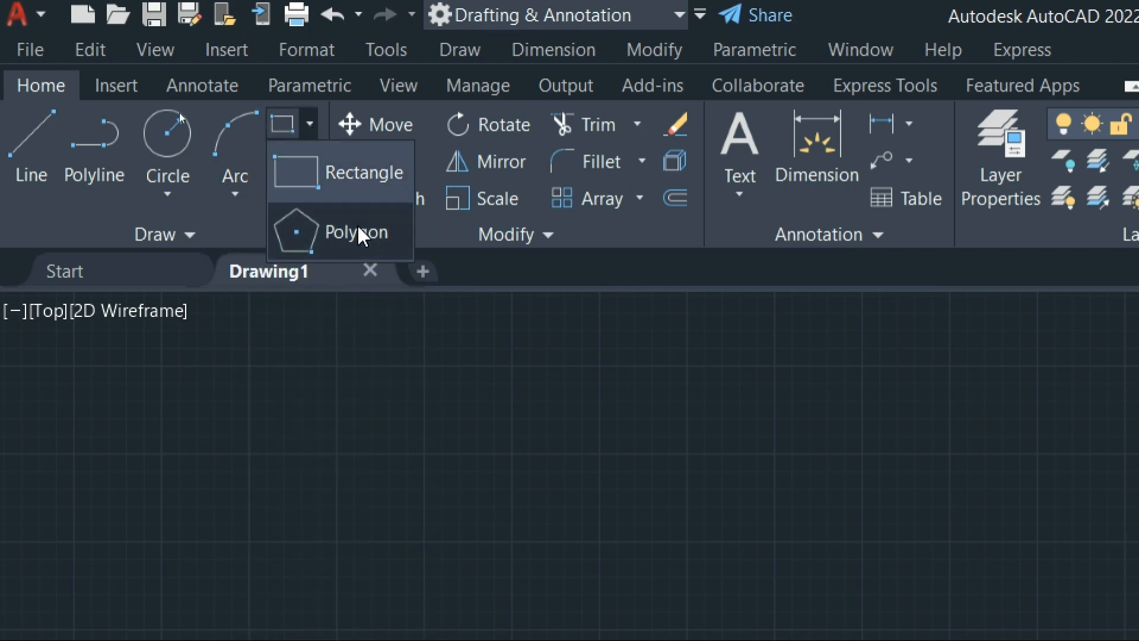
left_click(310, 122)
left_click(309, 167)
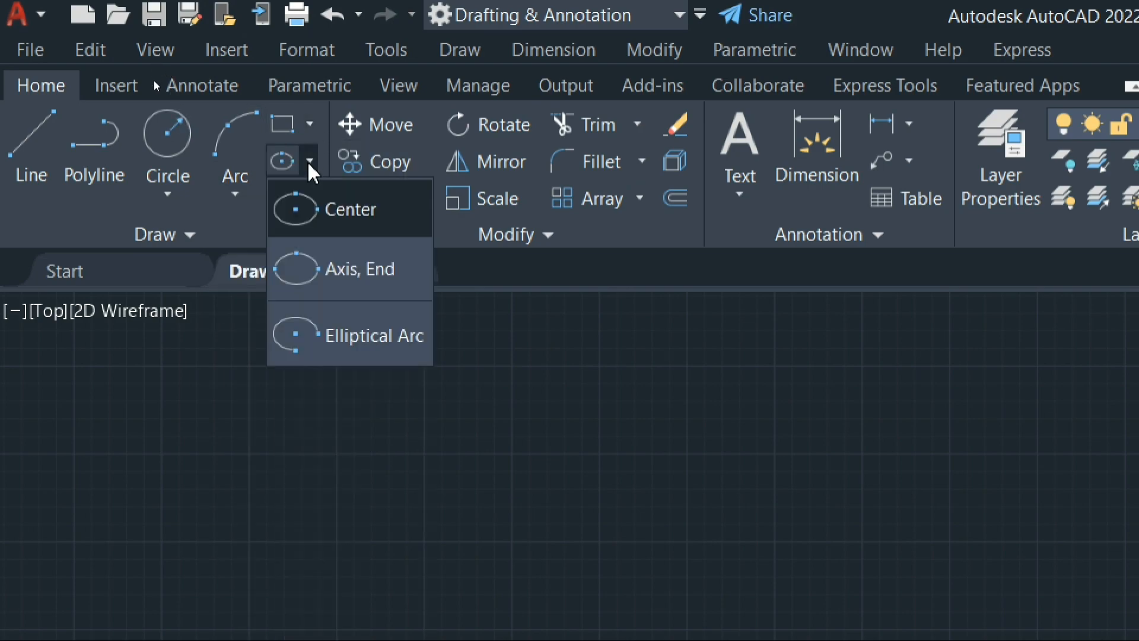
left_click(309, 167)
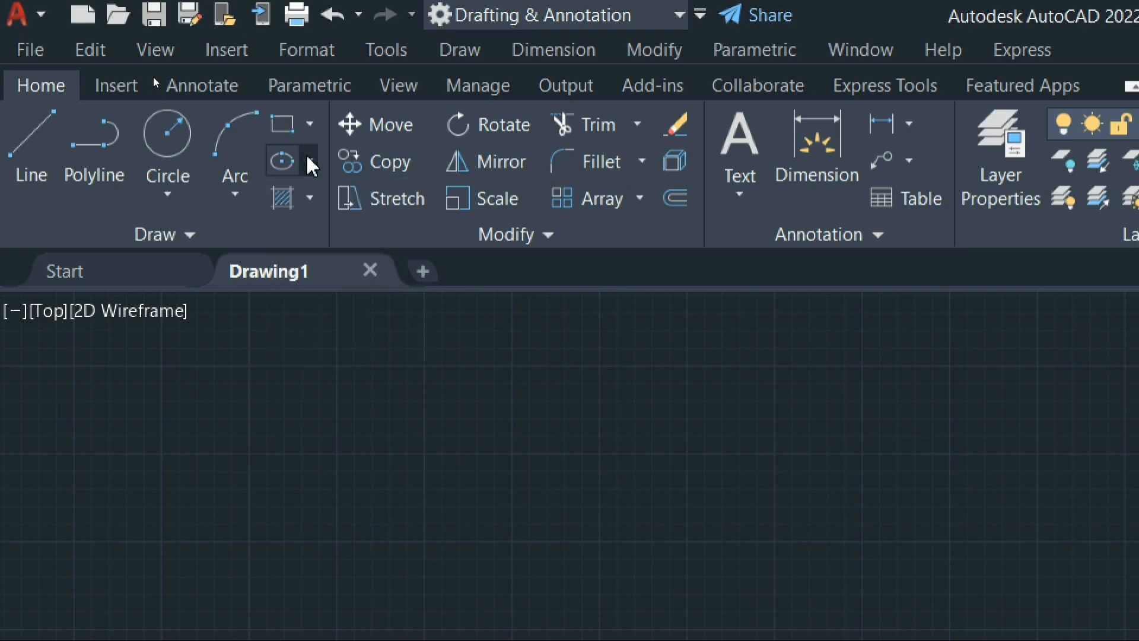
left_click(316, 202)
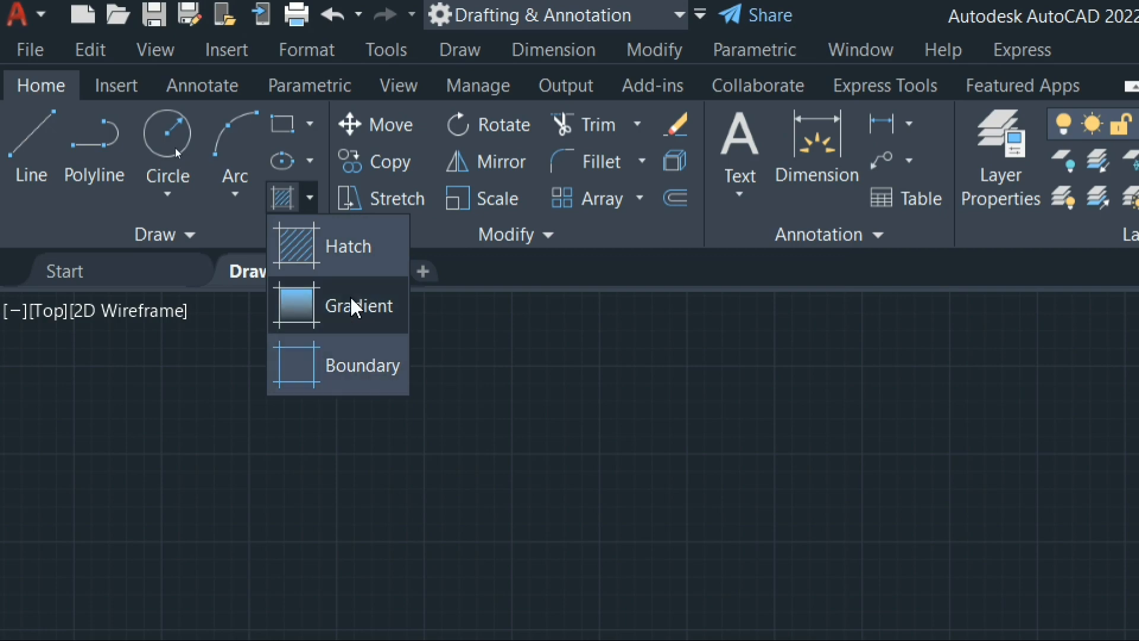
left_click(311, 203)
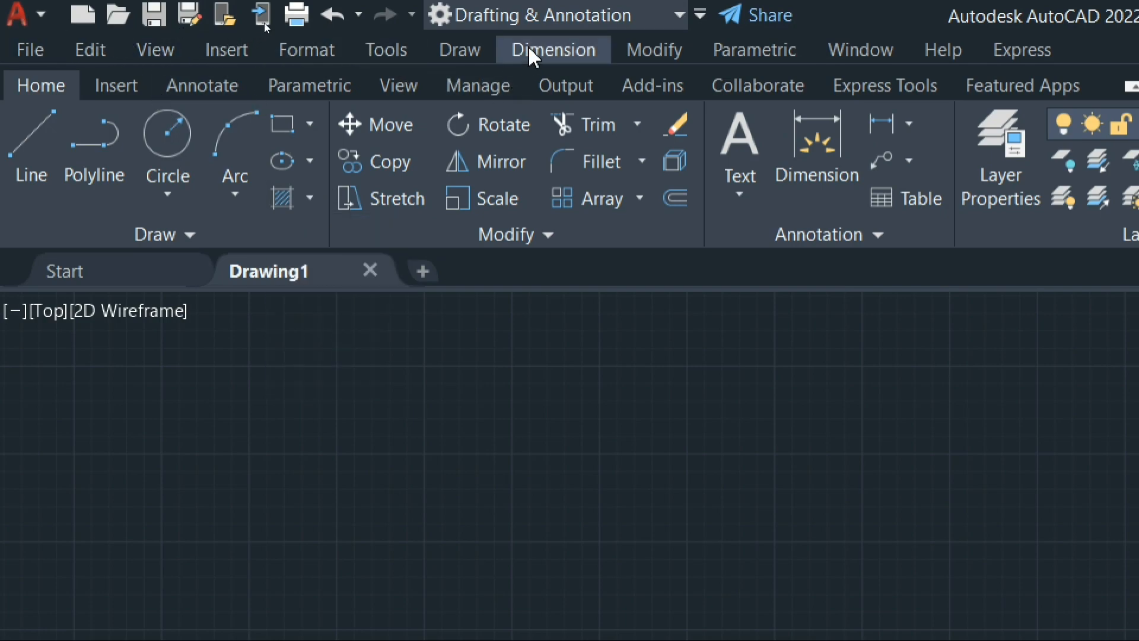
Look at the option for hiding or showing the menu bar and at the full list of drawing commands.
left_click(701, 18)
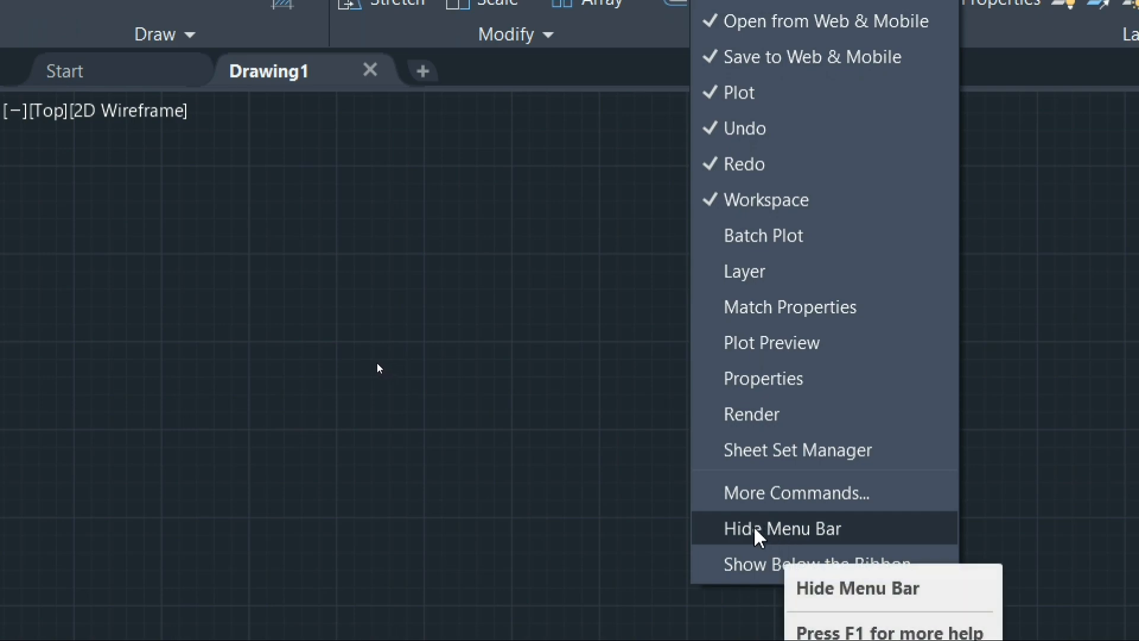
left_click(654, 511)
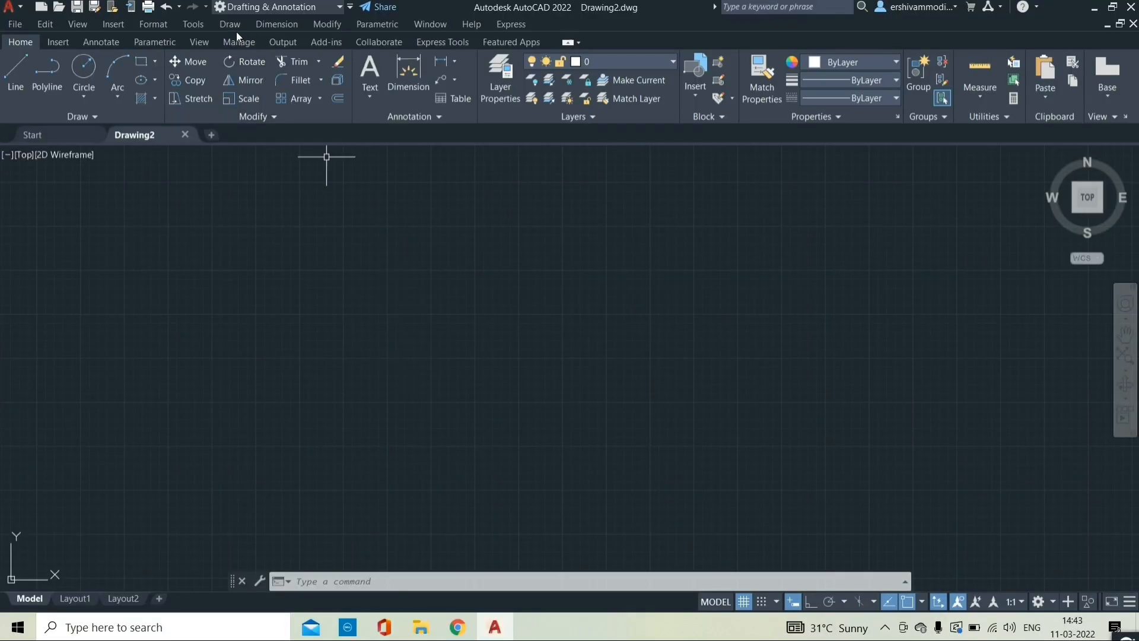
left_click(231, 25)
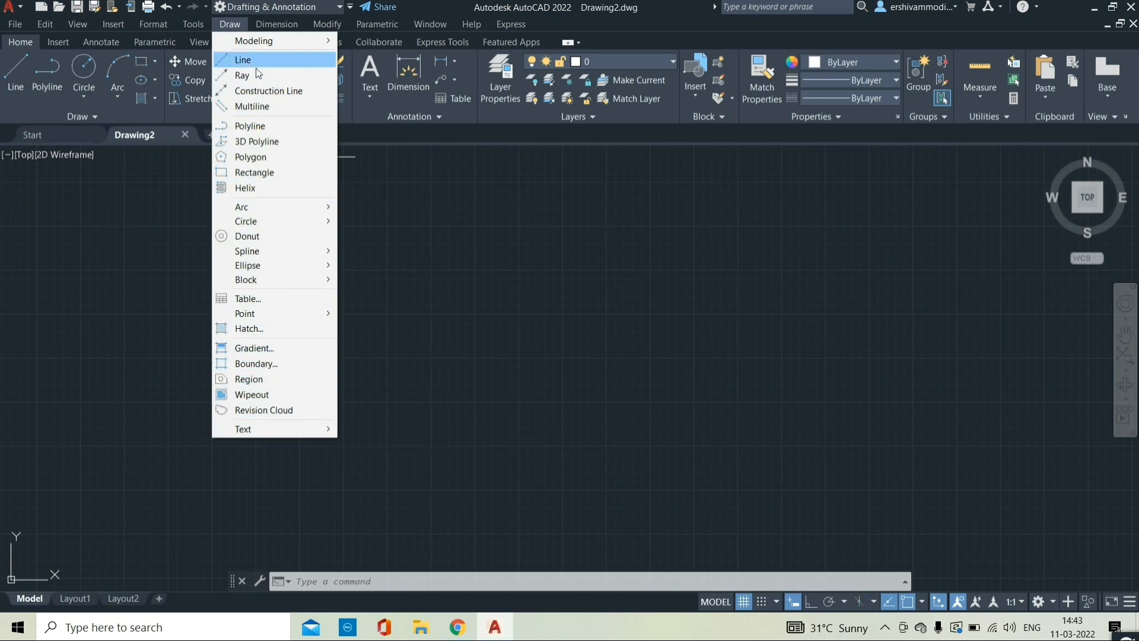
left_click(242, 24)
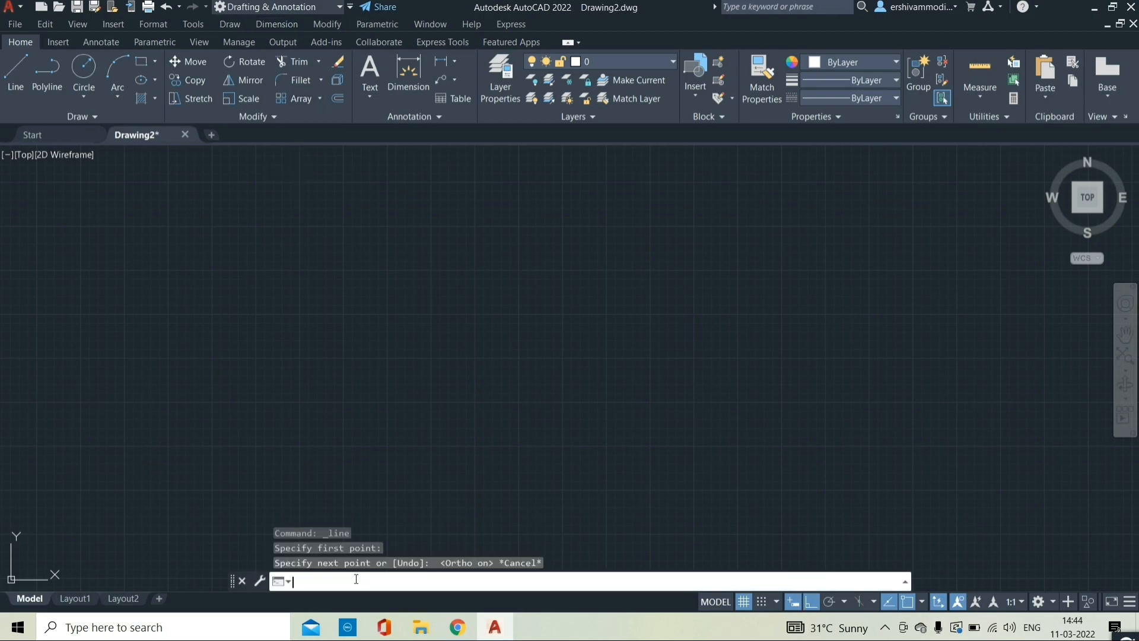
Set the model space limits with LIMITS, keeping the lower left corner at 0,0 and the upper right corner at 200,200.
key("Escape")
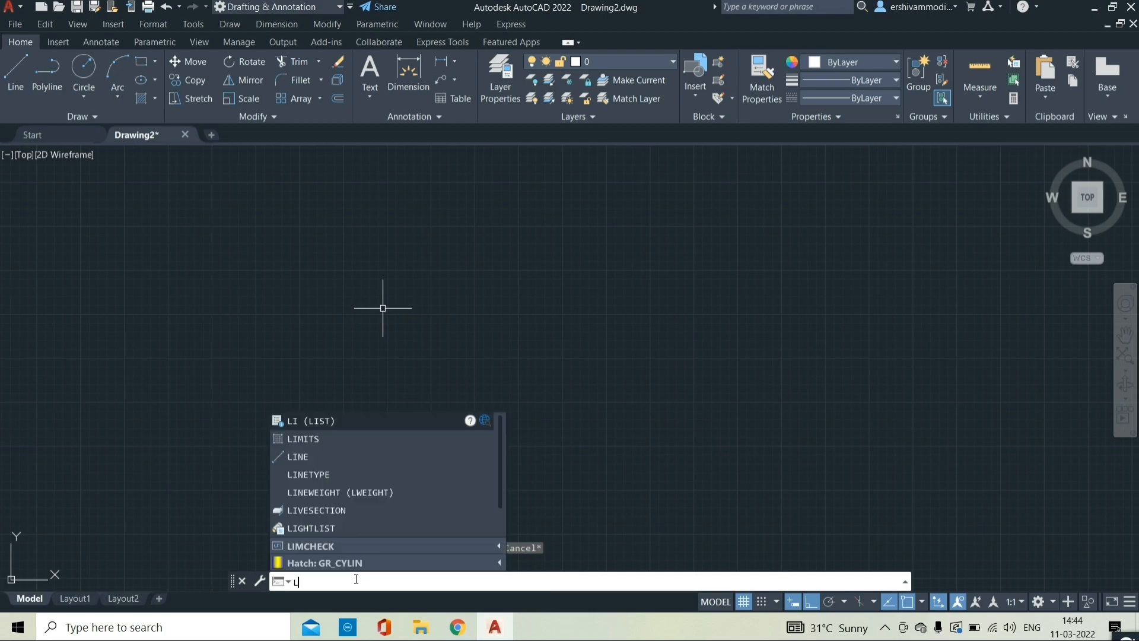
key("BackSpace")
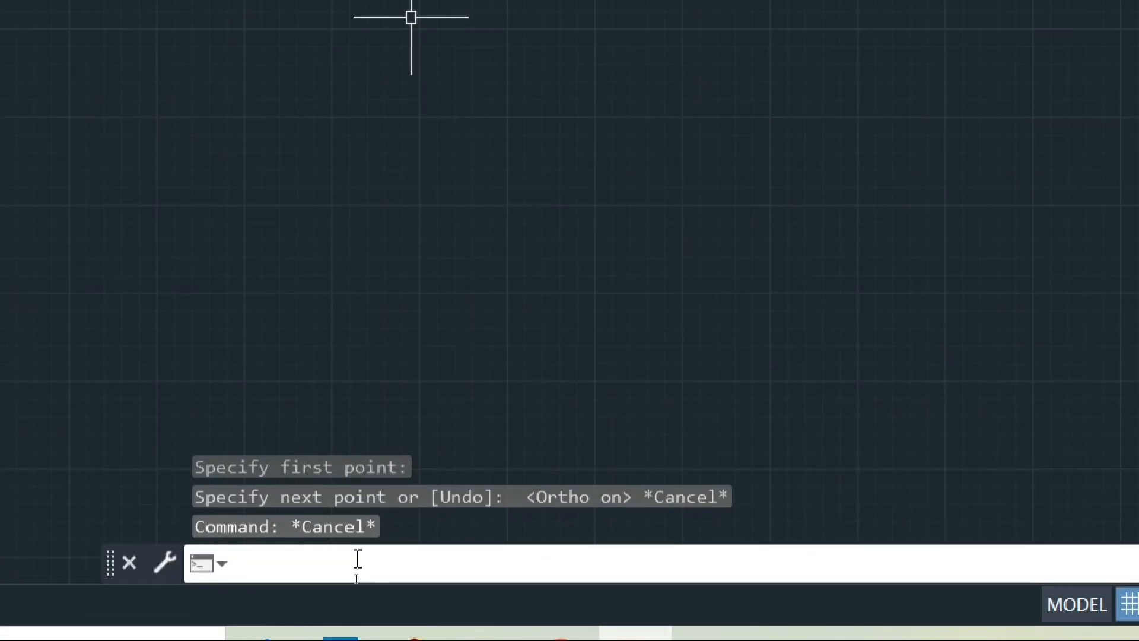
type("MITS")
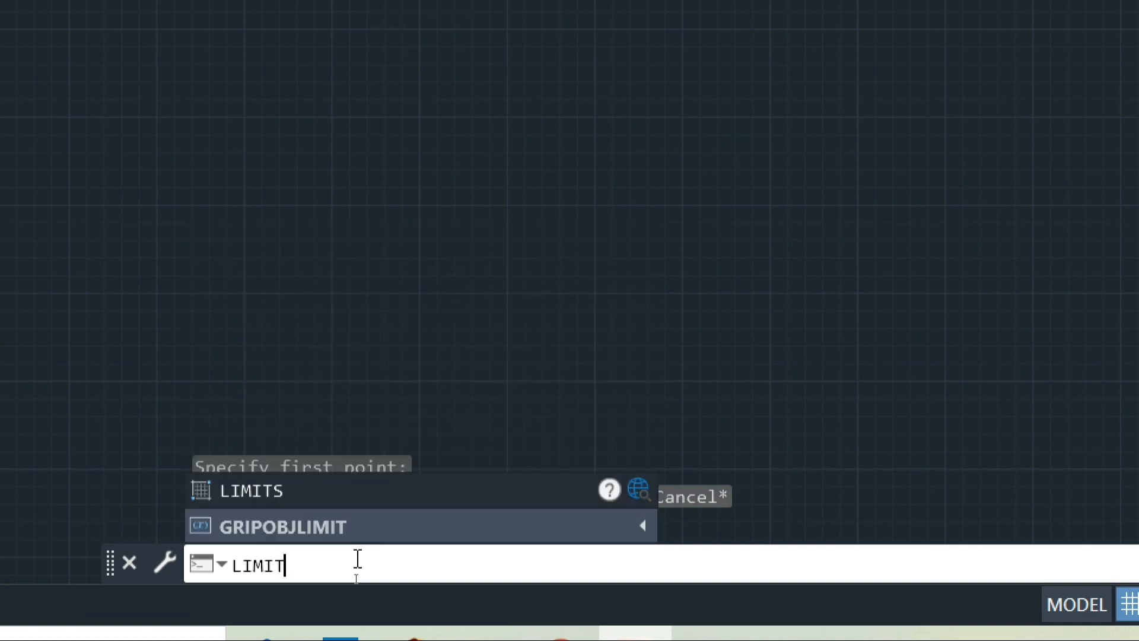
key("Return")
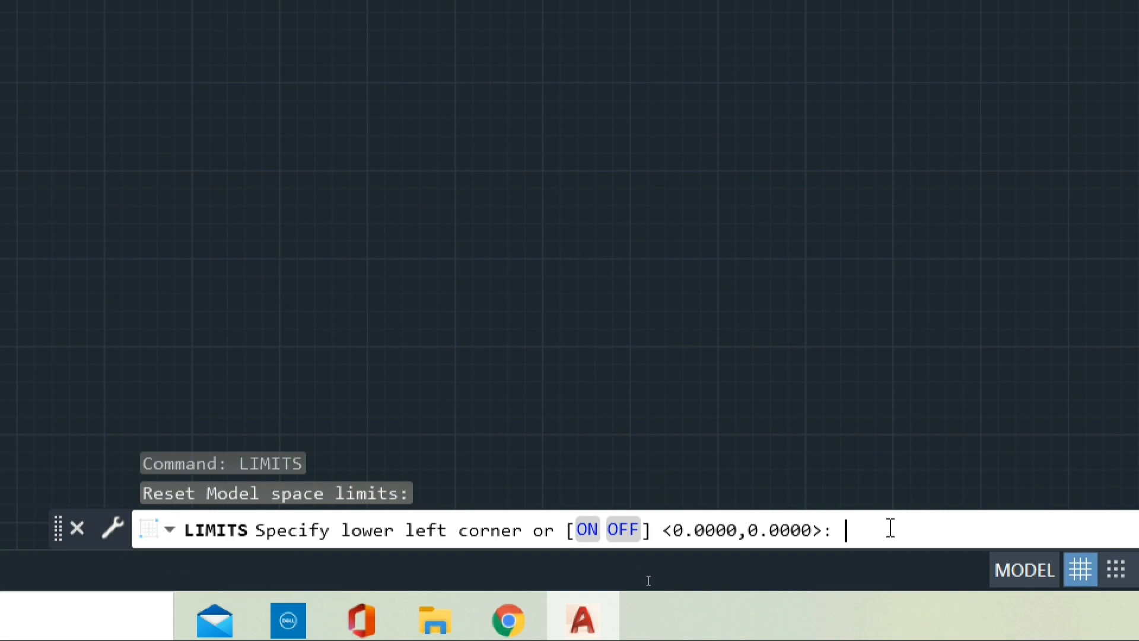
key("Return")
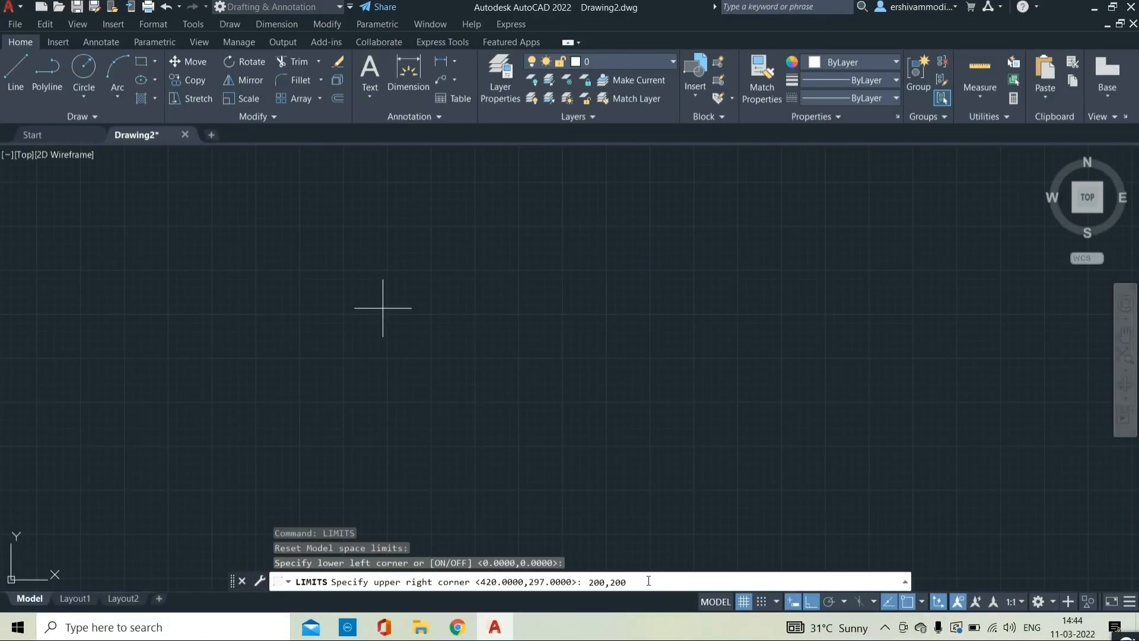
key("Return")
Zoom the drawing view with the All option.
type("zoom")
key("Return")
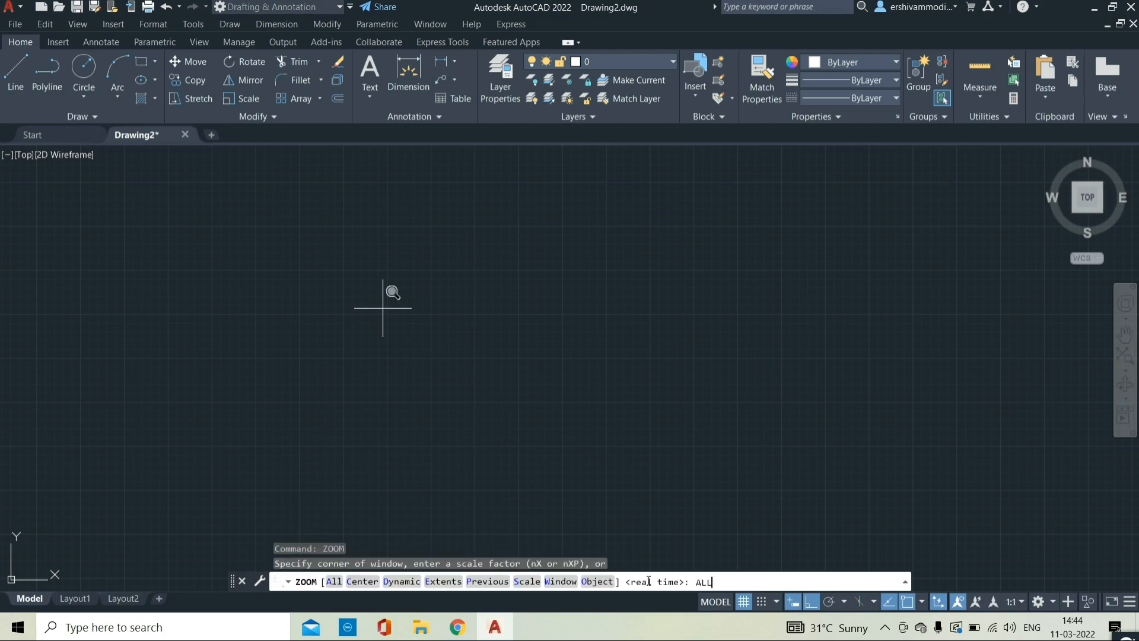
key("Return")
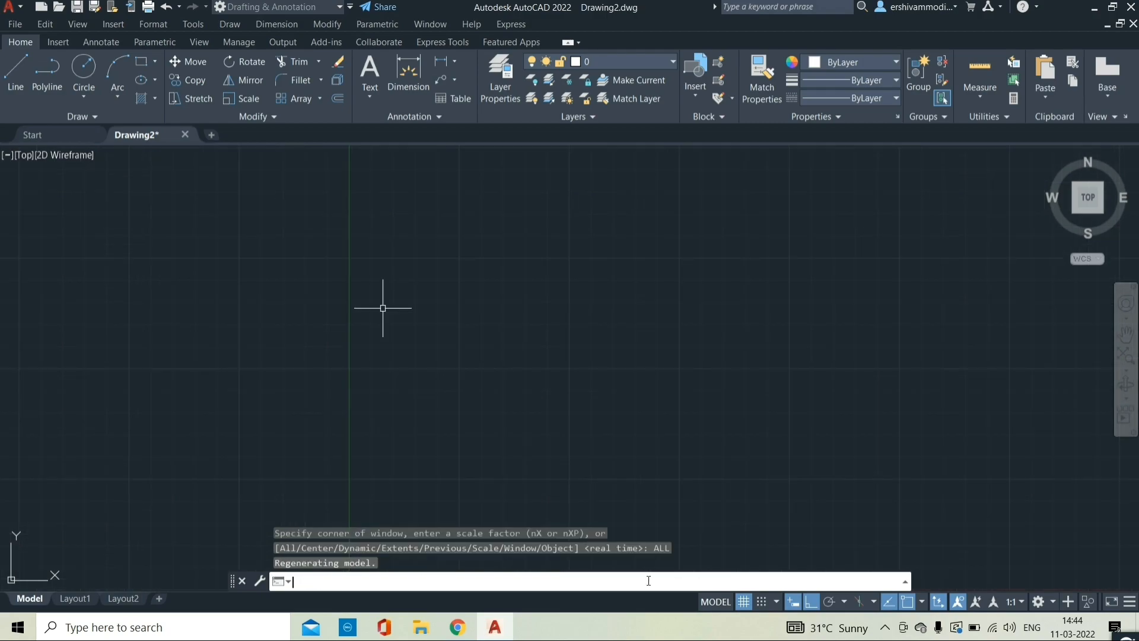
Draw a 100-unit horizontal line to the right, trying ortho mode off and on and leaving it on.
middle_click_drag(571, 409, 376, 410)
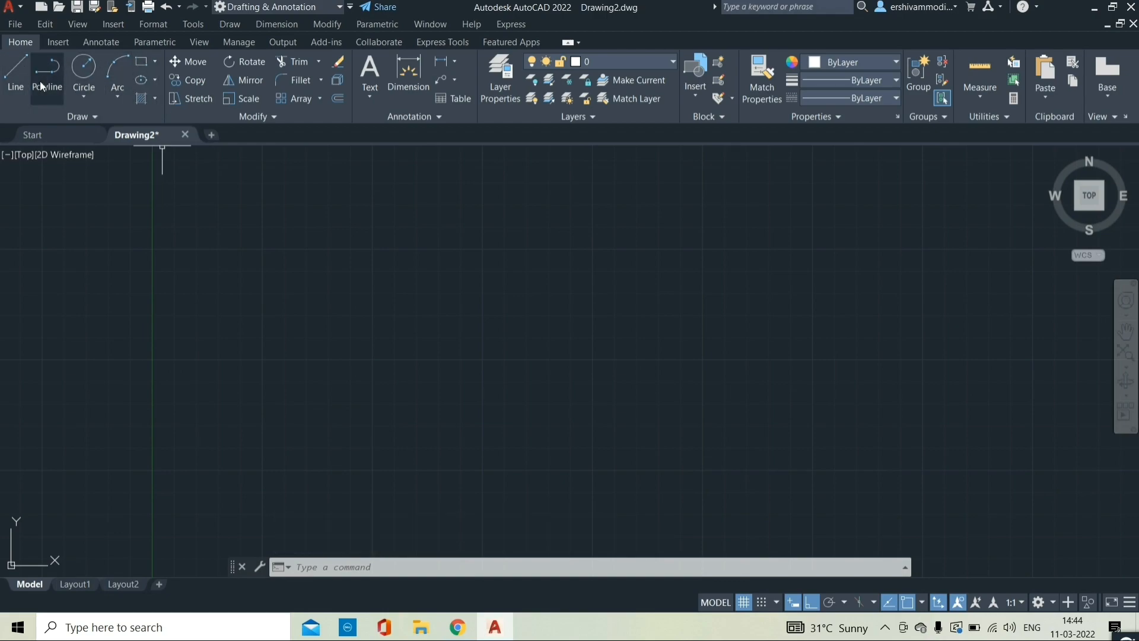
left_click(18, 76)
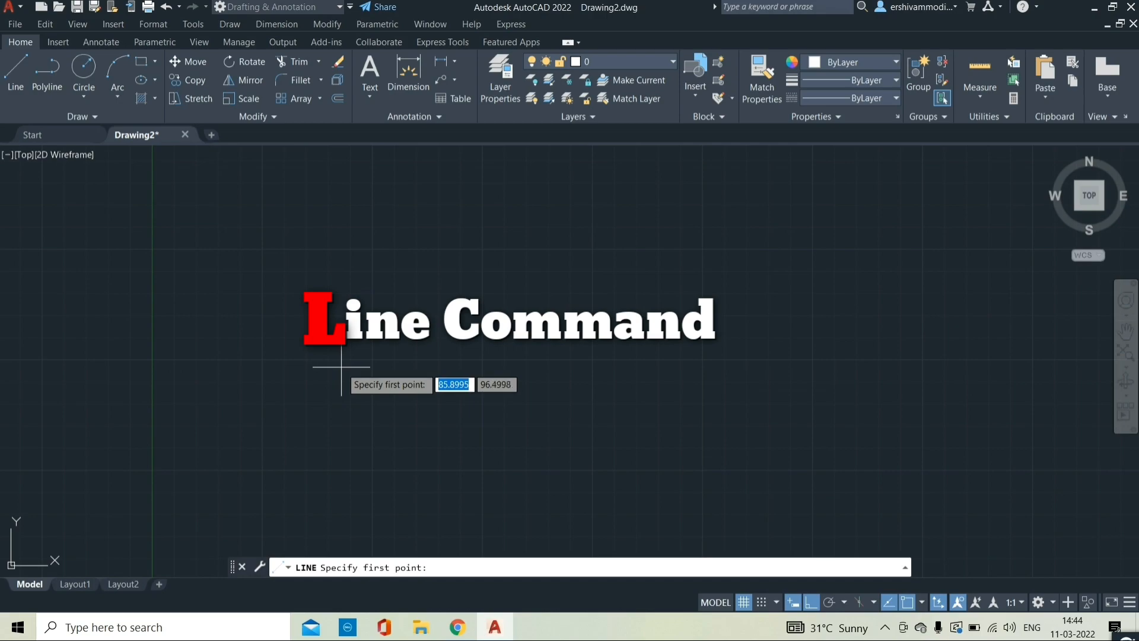
left_click(346, 274)
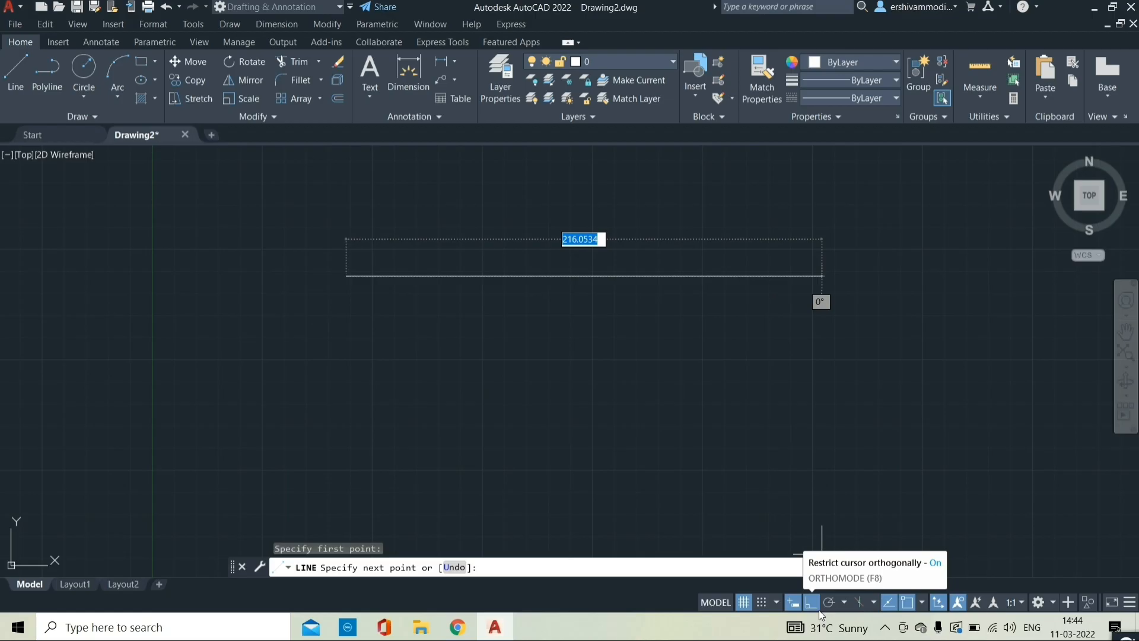
left_click(809, 602)
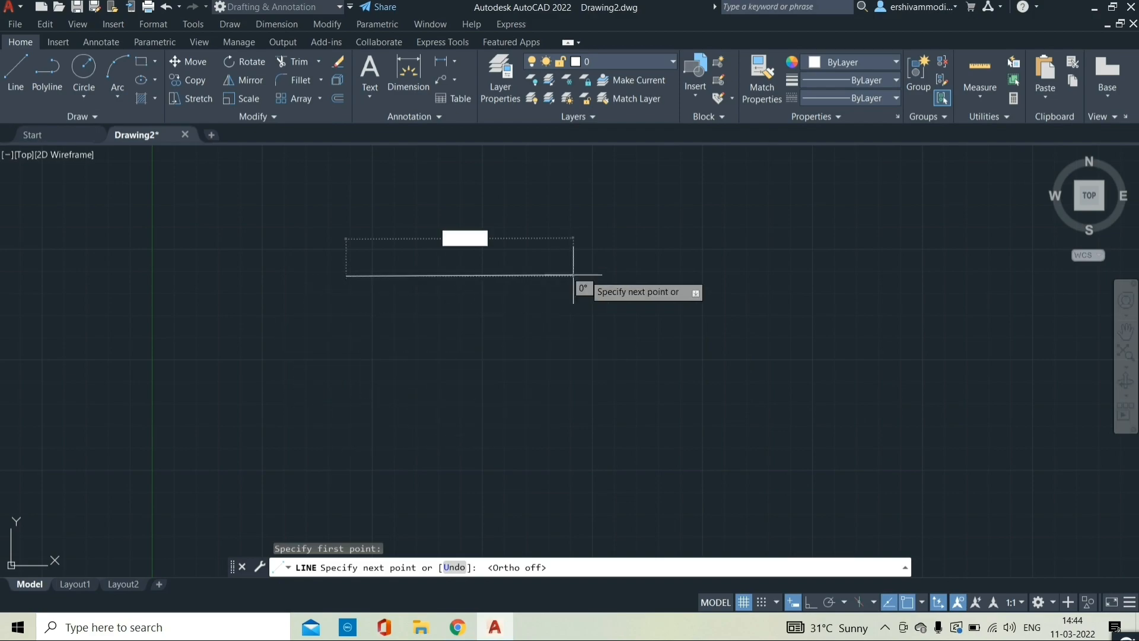
left_click(810, 603)
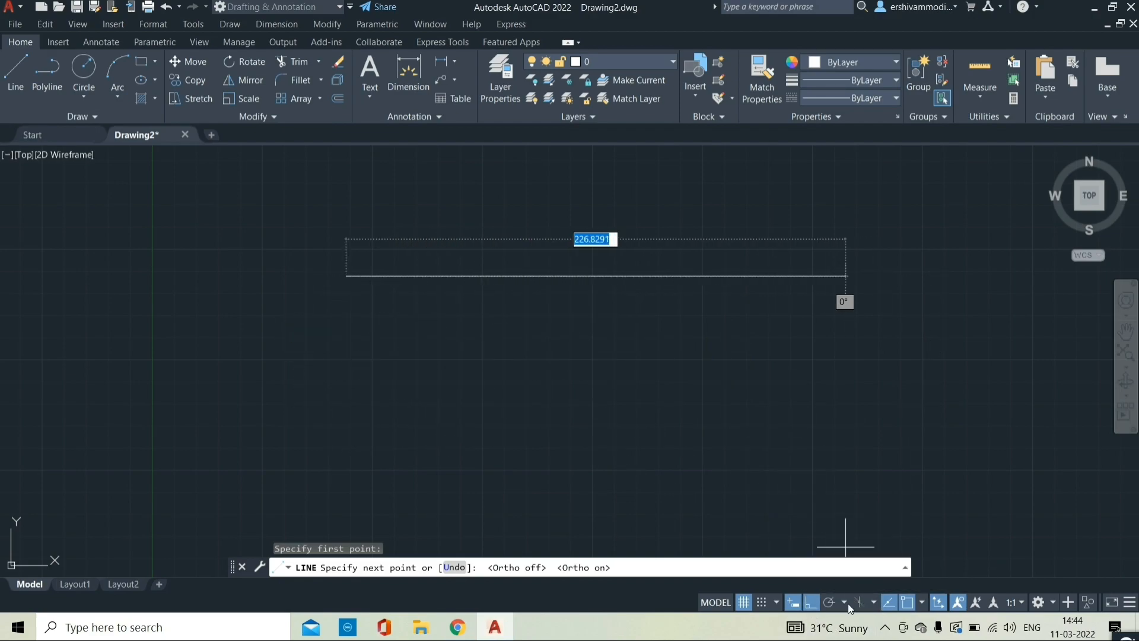
left_click(812, 605)
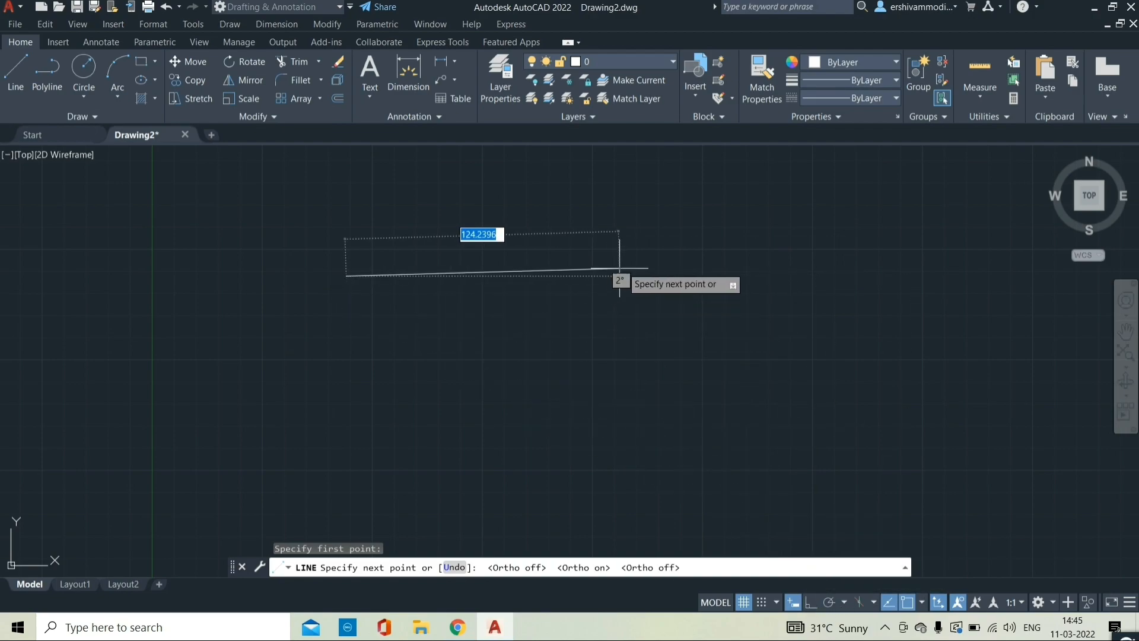
left_click(811, 604)
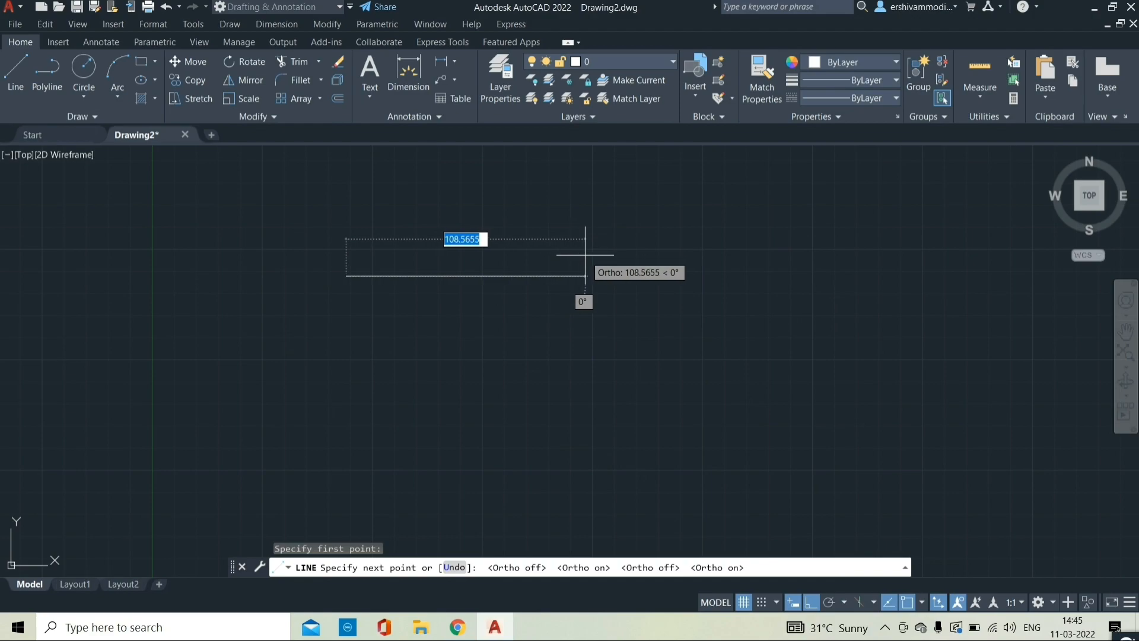
type("100")
key("Return")
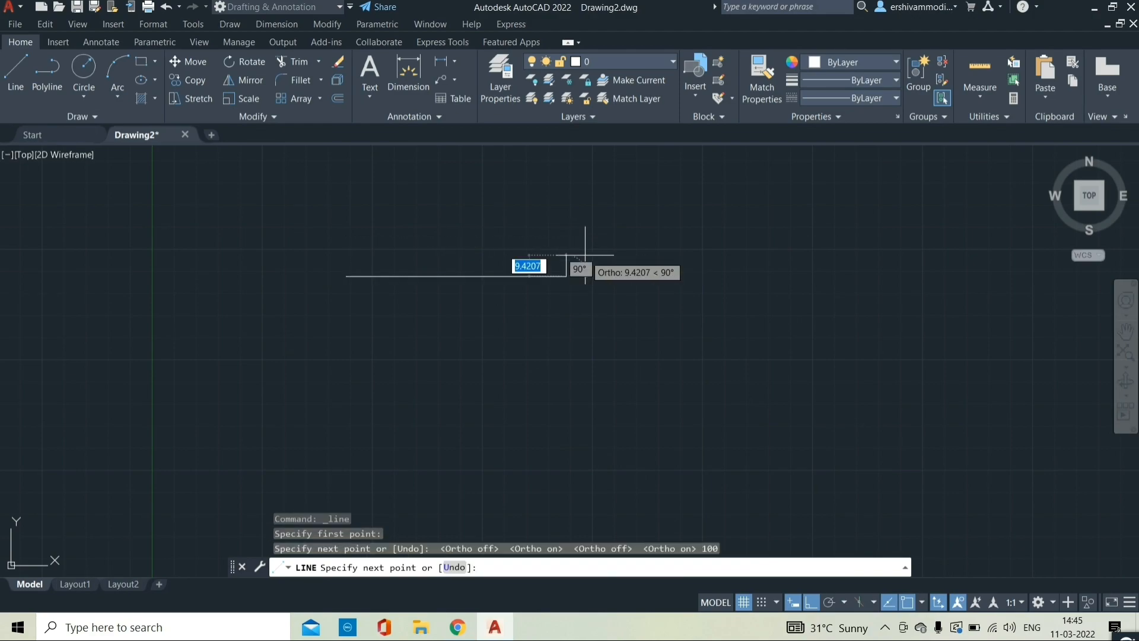
Complete the square with 100-unit segments down and to the left, close it at the first line's start point and end the Line command.
type("100")
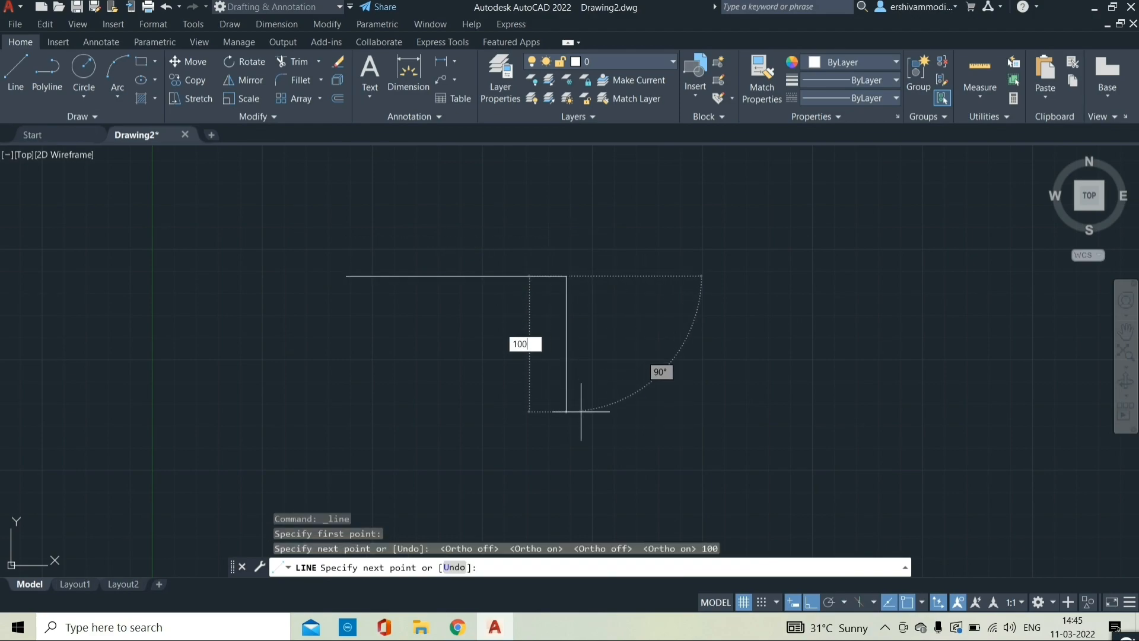
key("Return")
type("100")
key("Return")
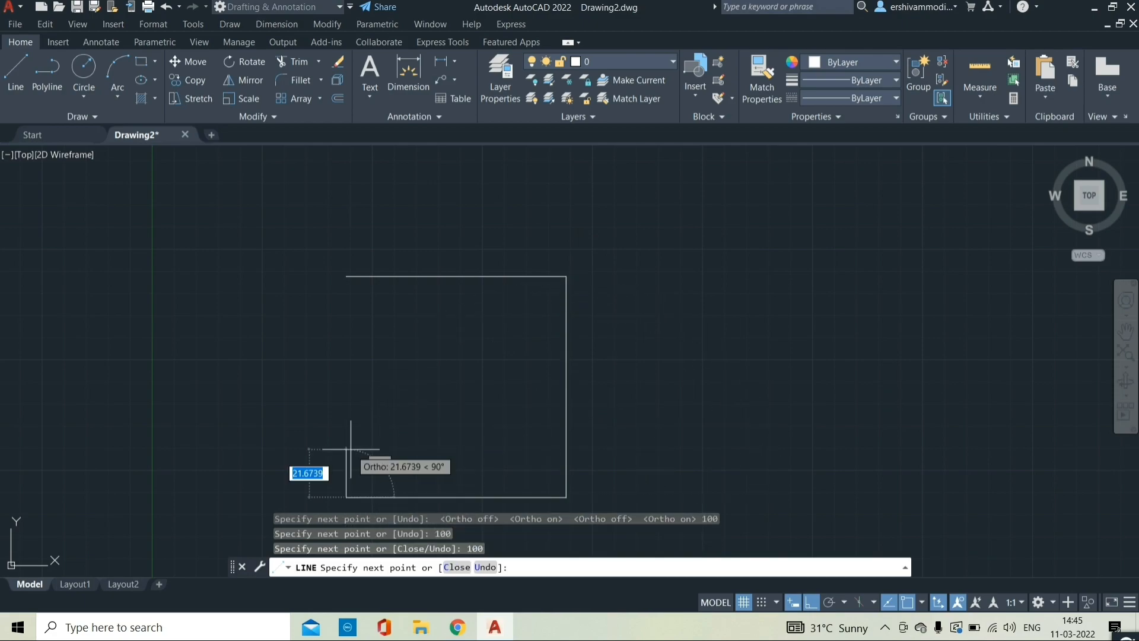
left_click(347, 275)
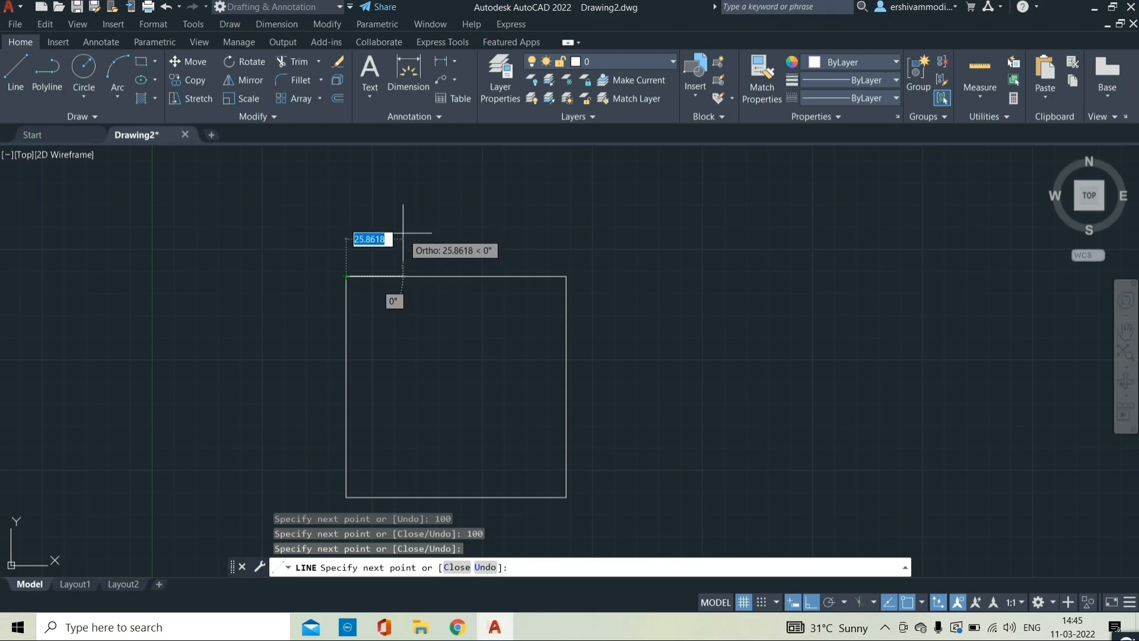
right_click(270, 257)
left_click(290, 268)
Turn off ortho mode and dynamic input, draw a horizontal line rightward from the square's upper right corner and end the Line command.
scroll(507, 292, "down", 2)
middle_click_drag(511, 300, 409, 302)
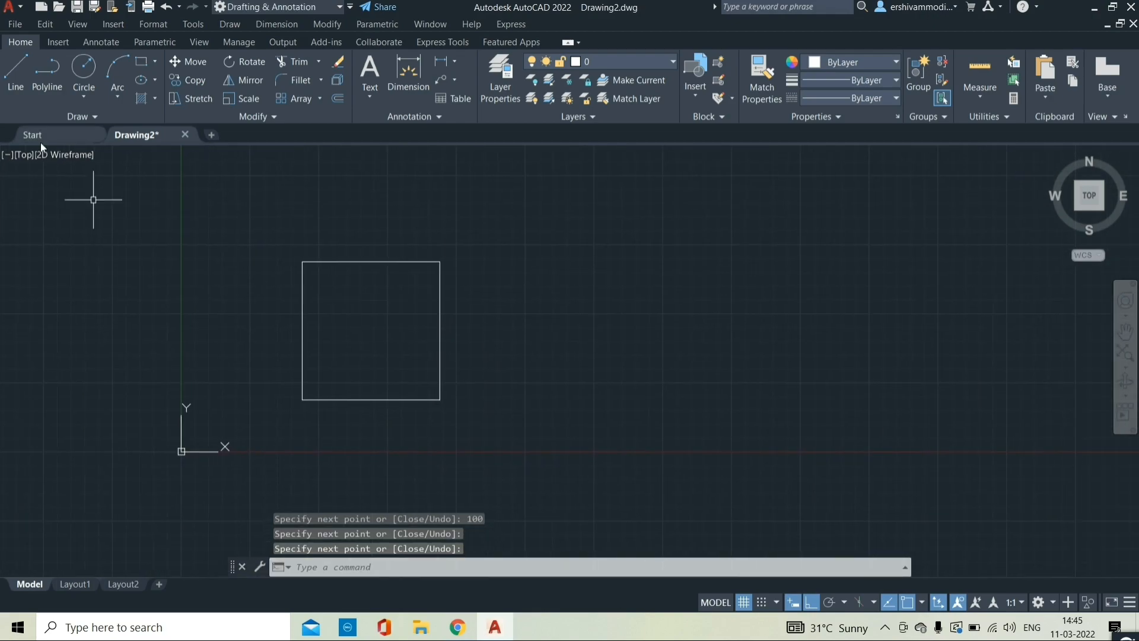
left_click(15, 74)
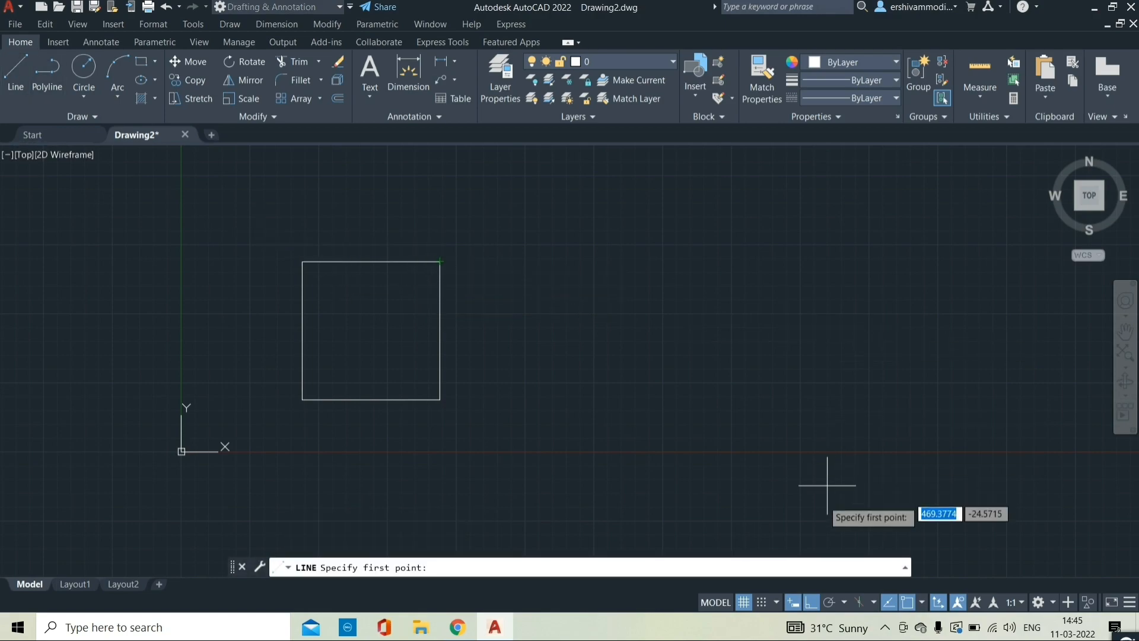
left_click(792, 603)
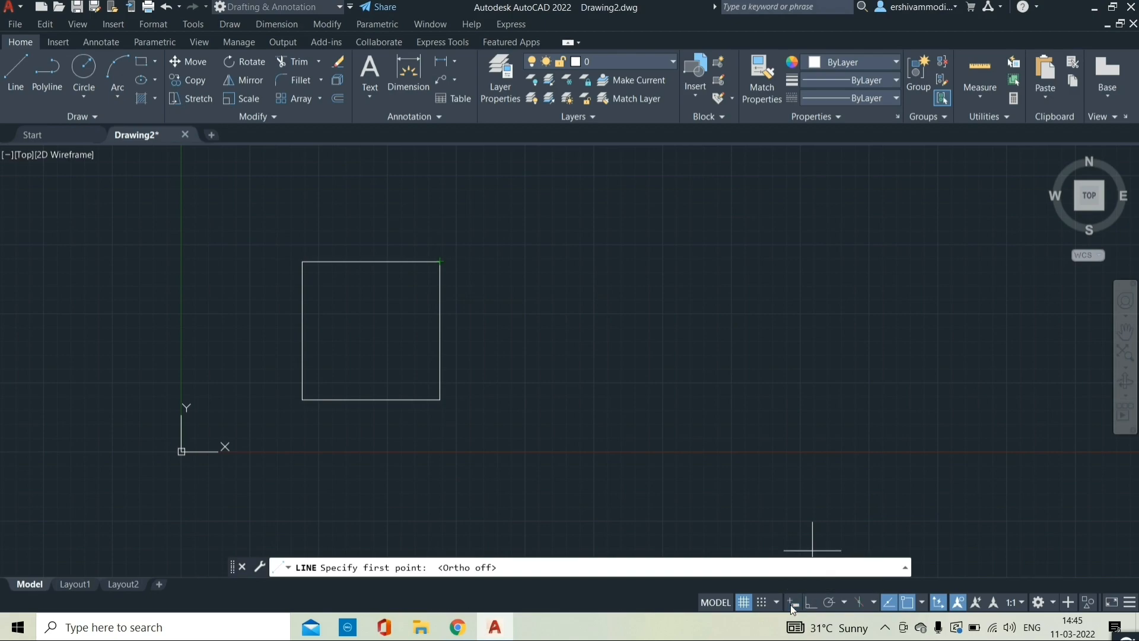
left_click(16, 75)
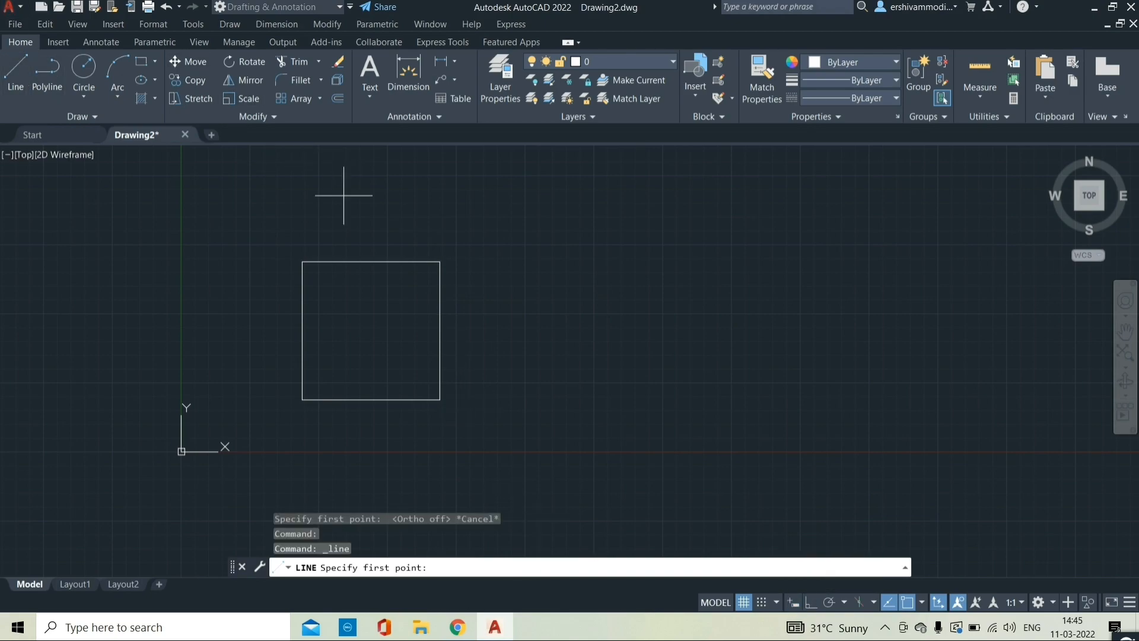
left_click(440, 261)
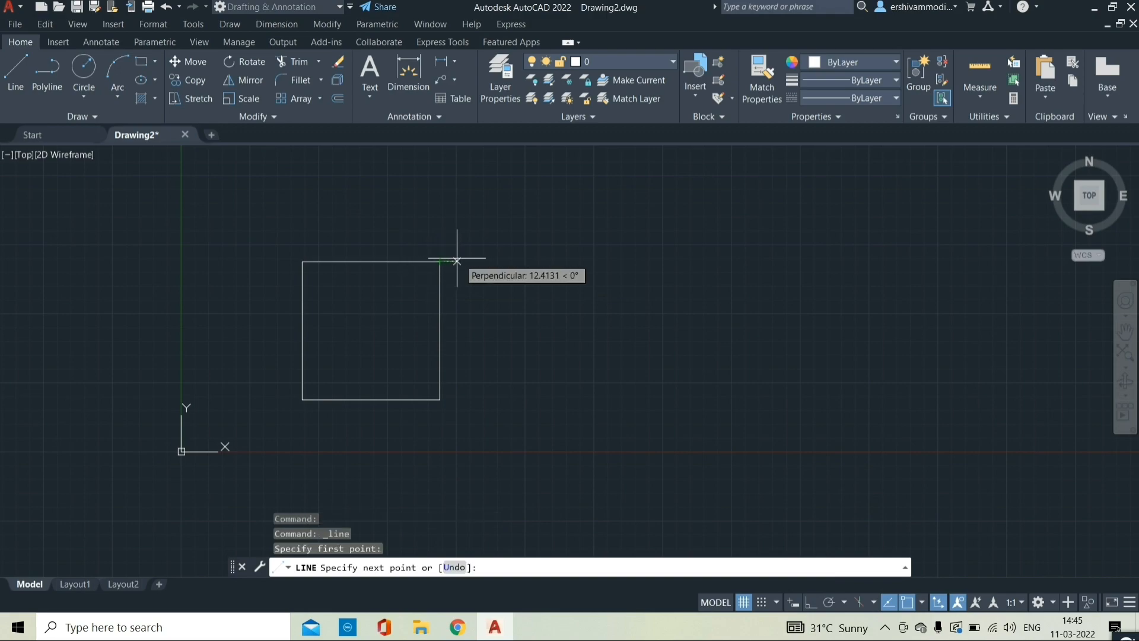
left_click(563, 261)
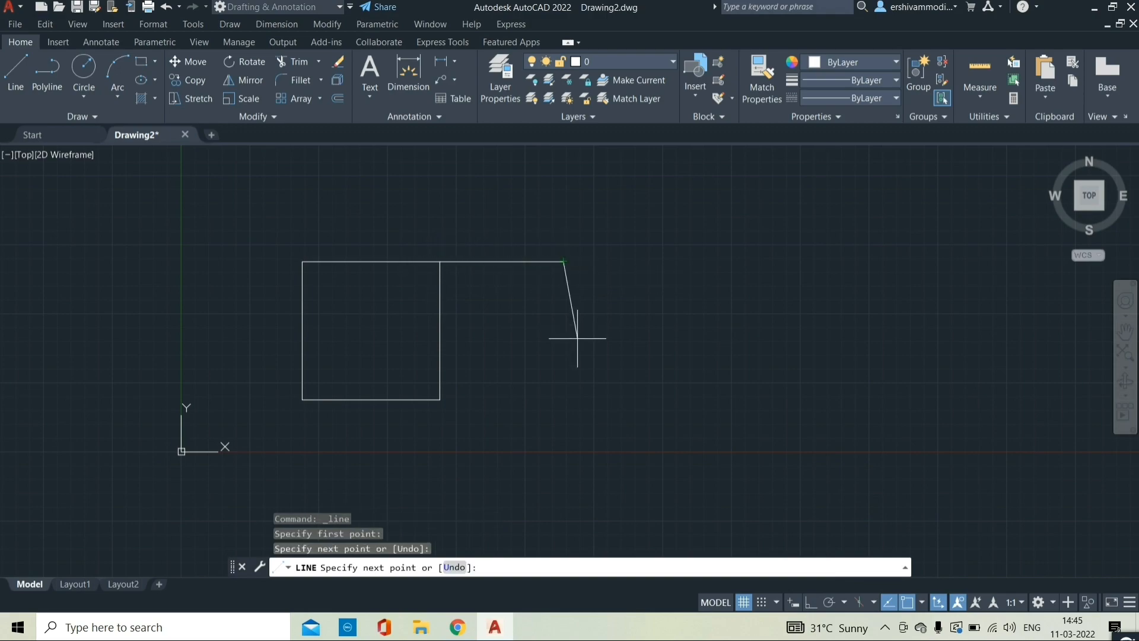
key("Escape")
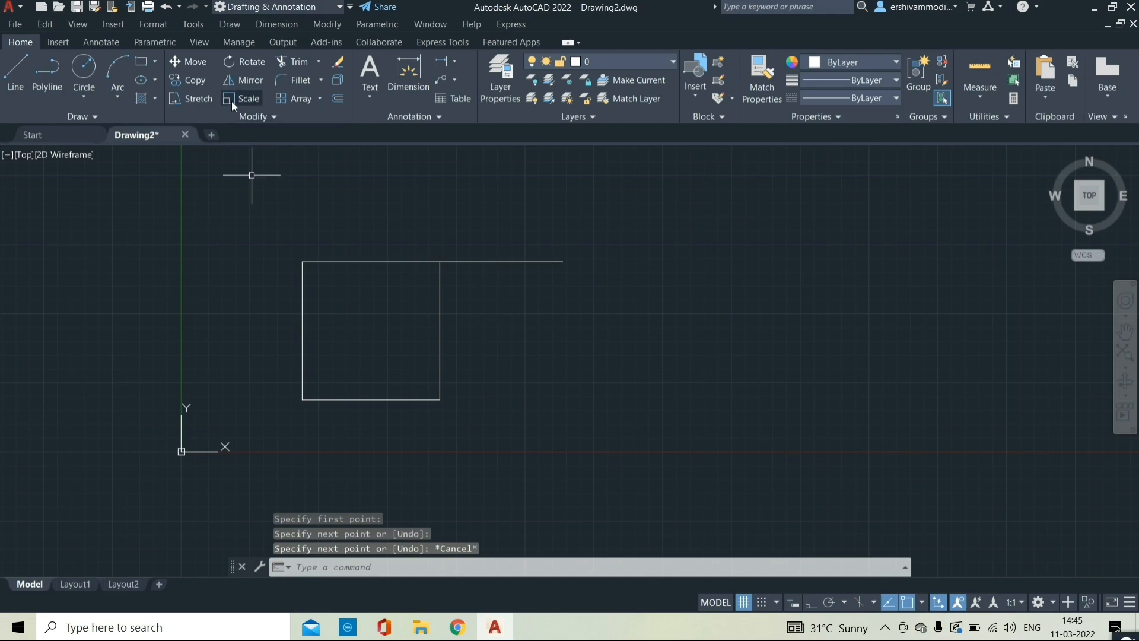
left_click(227, 26)
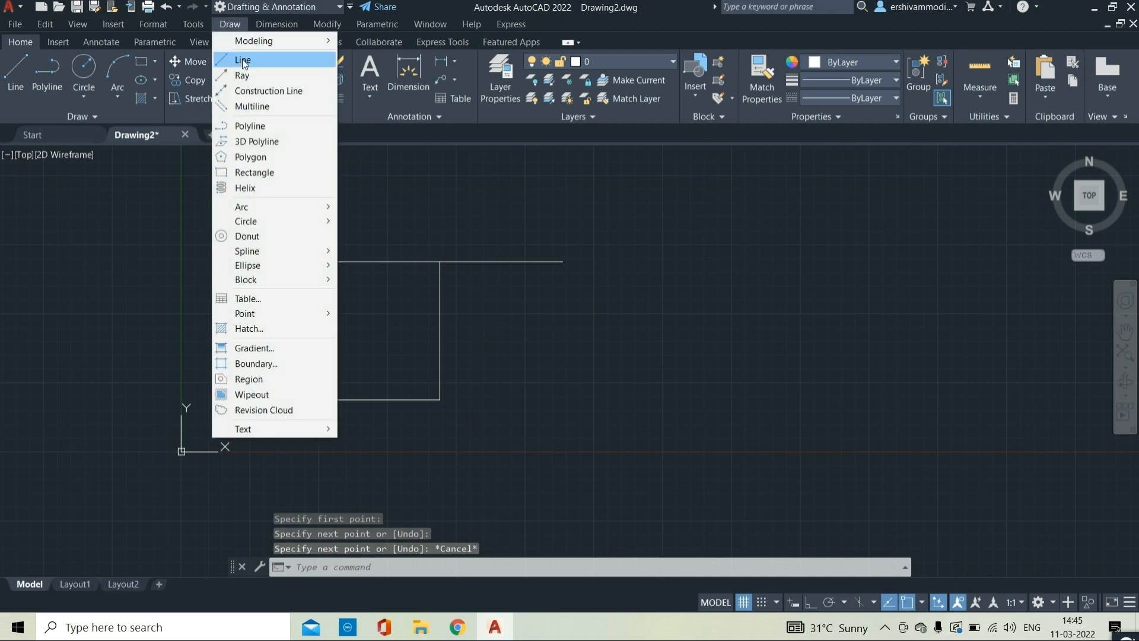
left_click(485, 342)
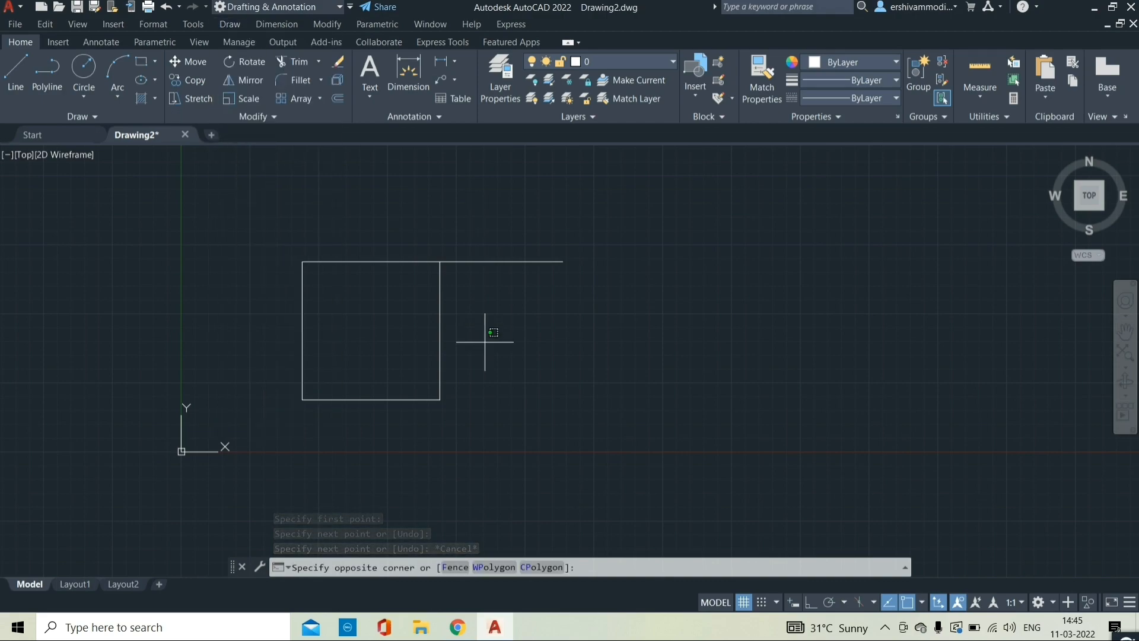
key("Escape")
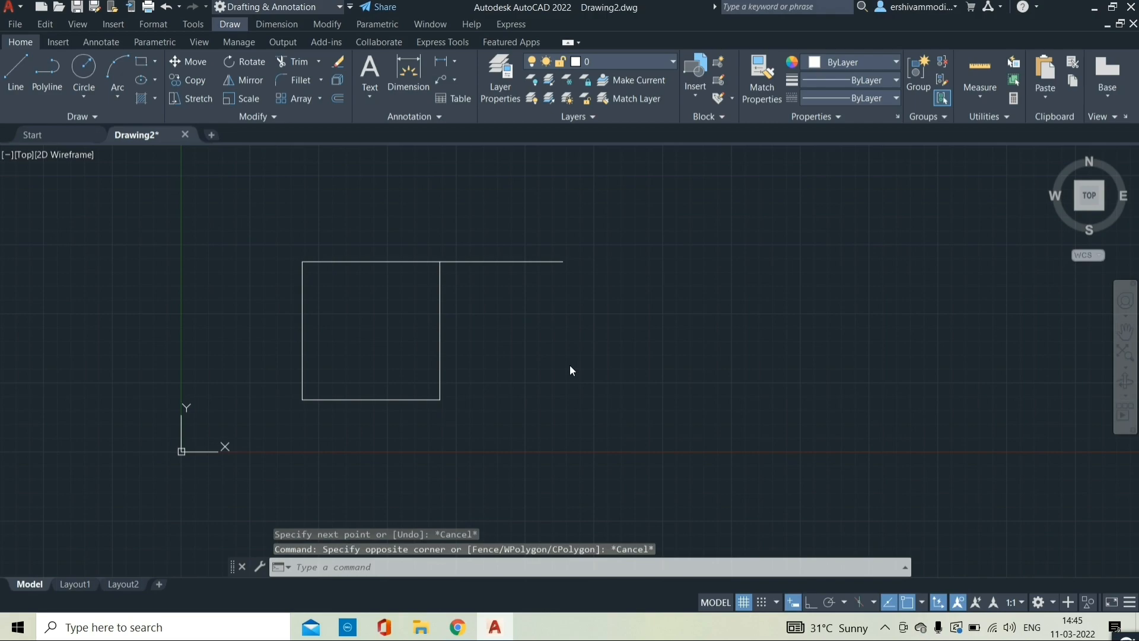
Draw a line with the LINE command from the square's lower right corner rightward, ending below the upper line's free end.
left_click(558, 311)
type("li")
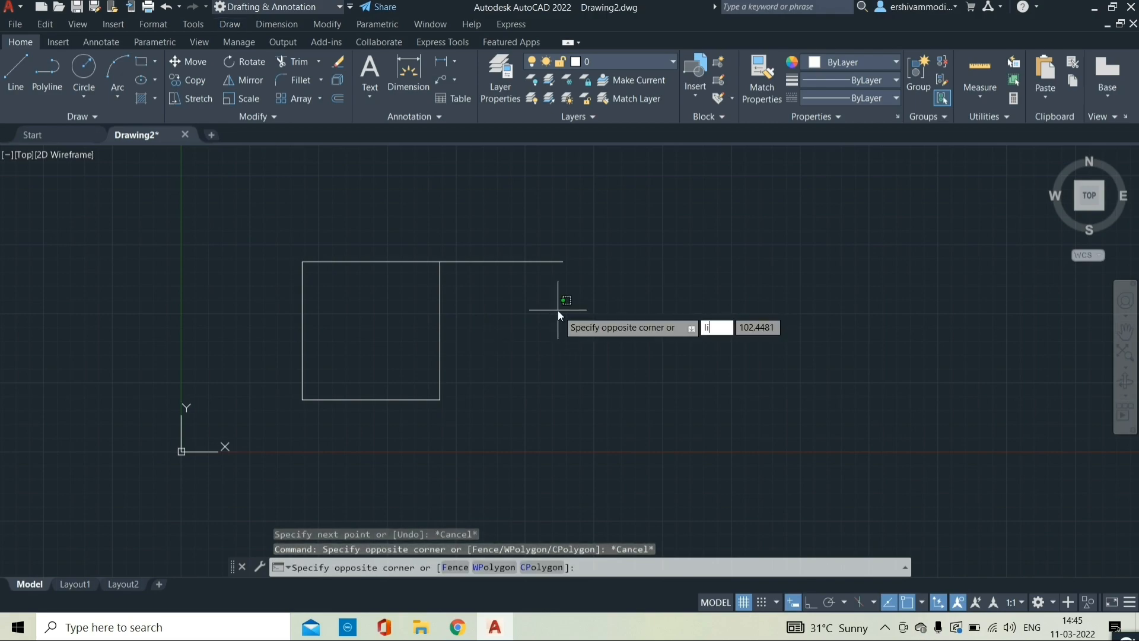
type("ne")
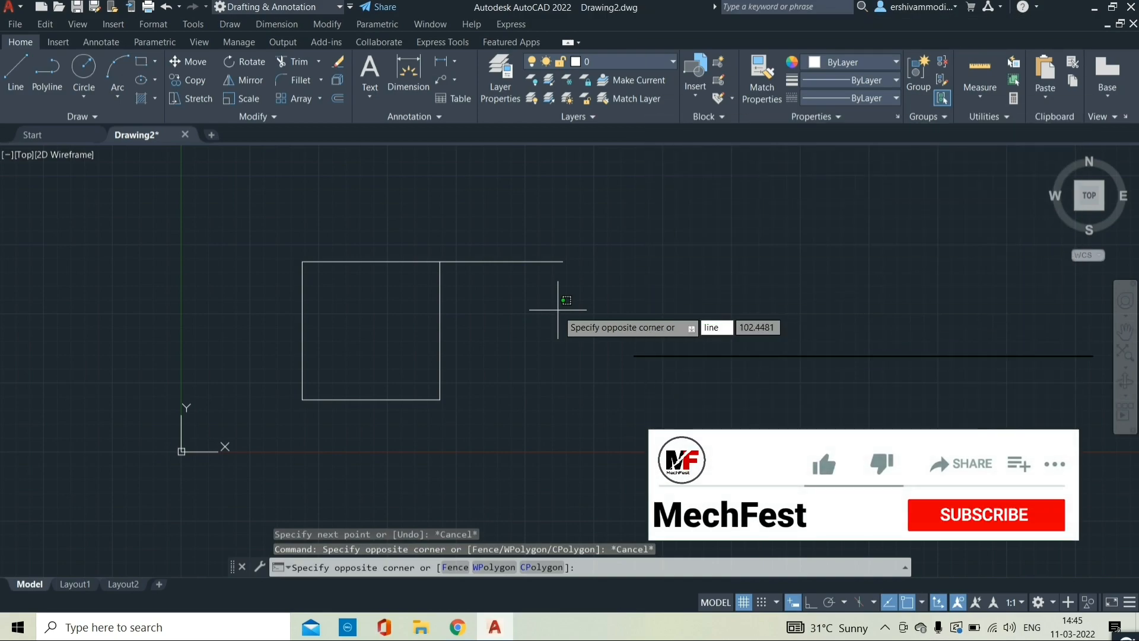
key("Return")
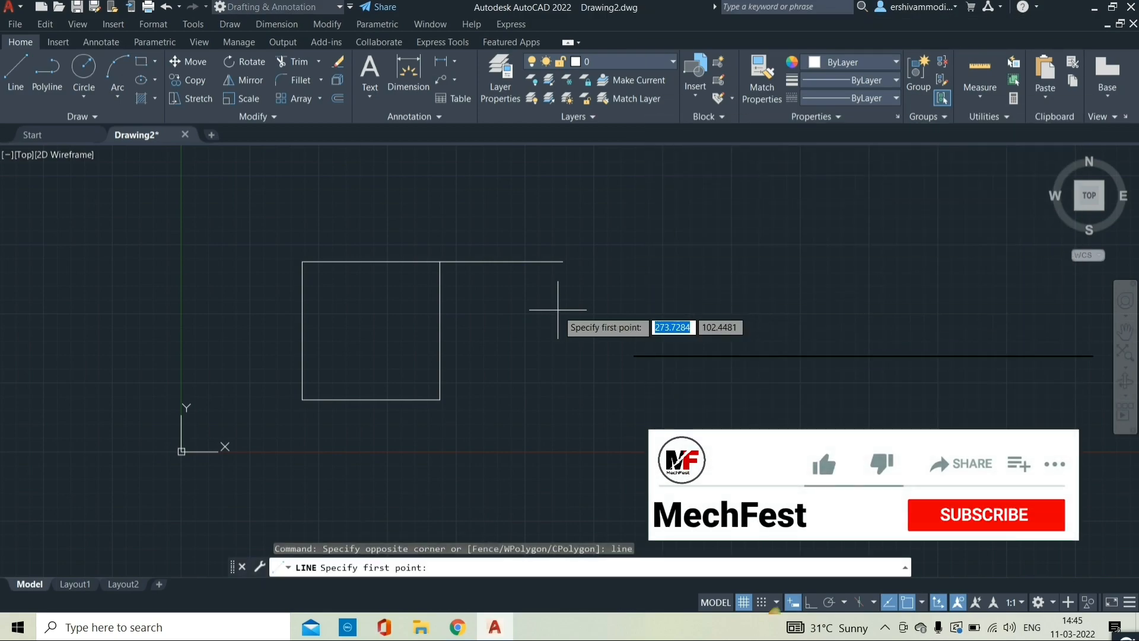
left_click(440, 399)
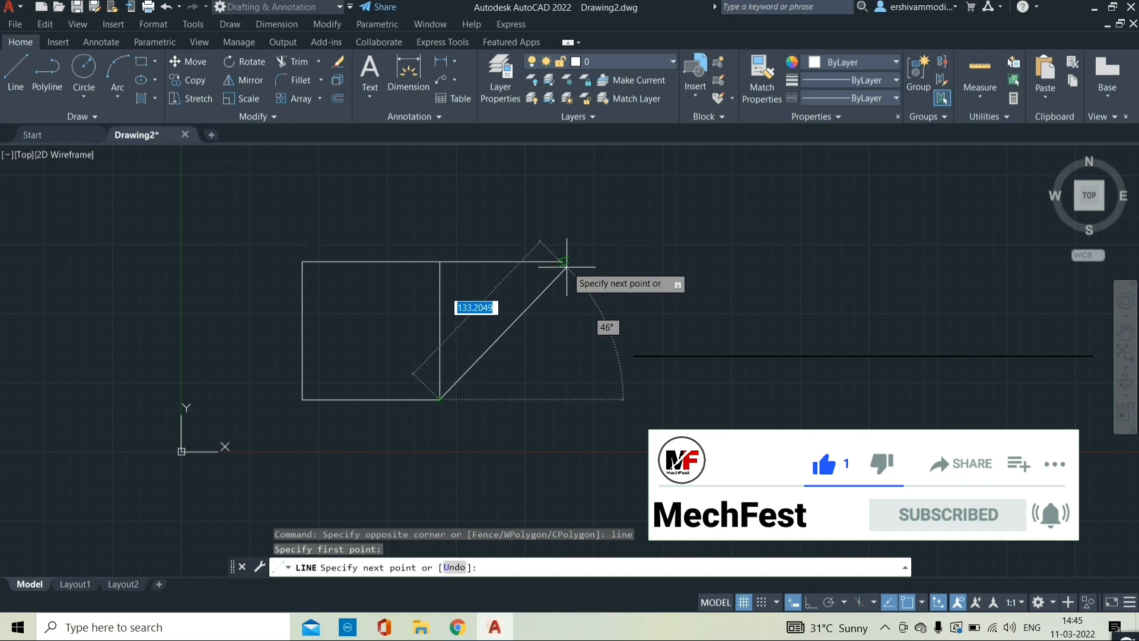
left_click(563, 399)
key("Escape")
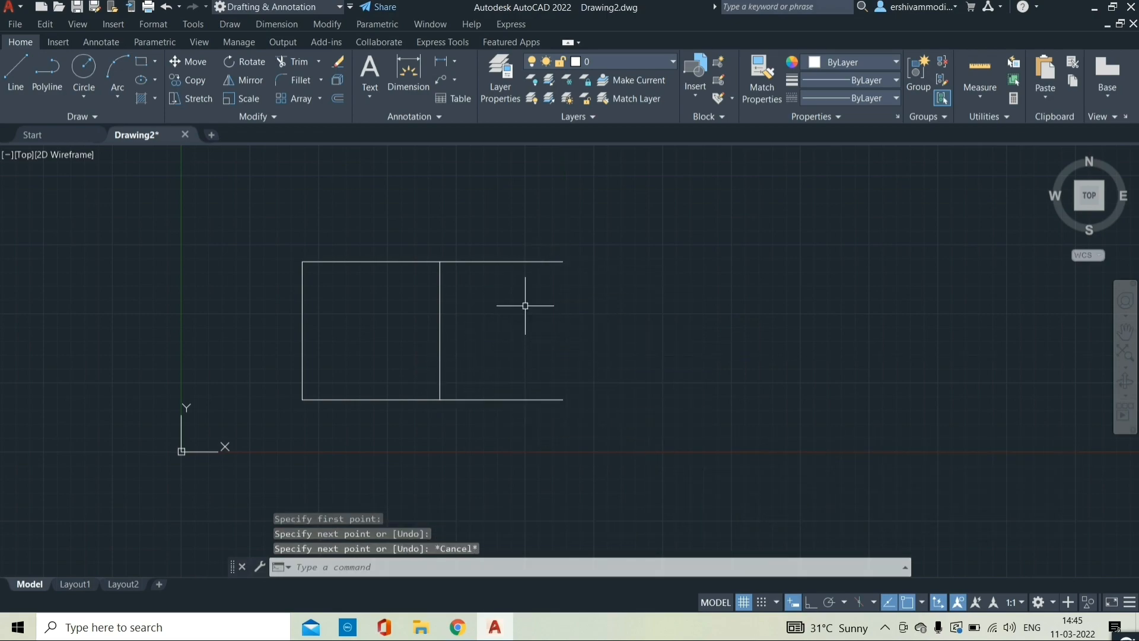
Select the square and both extension lines with a window and erase them.
middle_click_drag(544, 333, 475, 337)
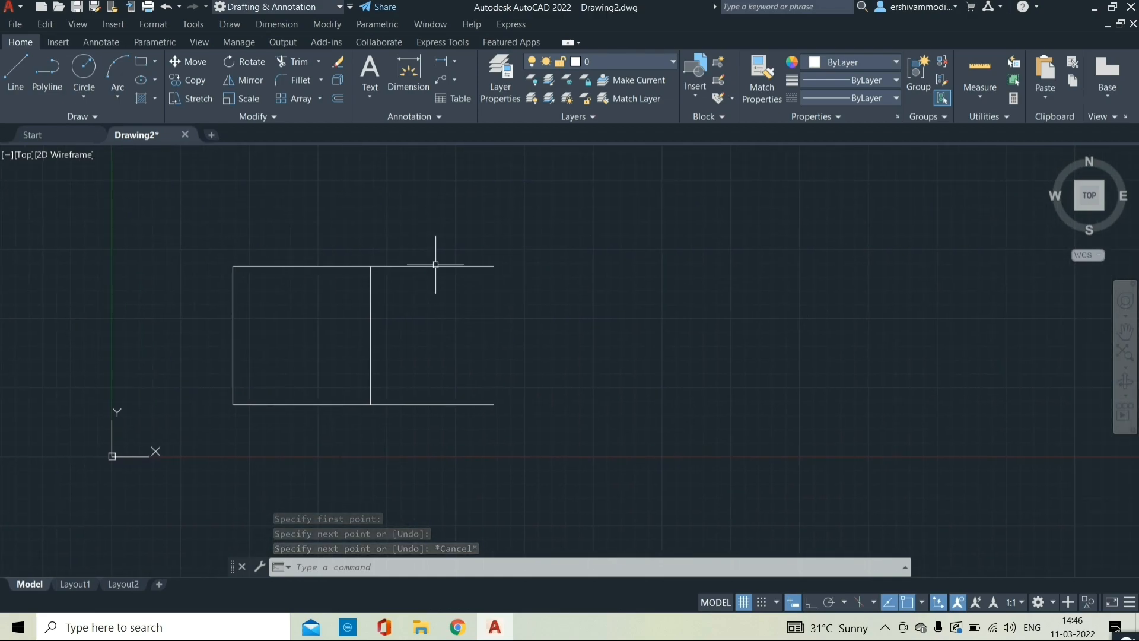
left_click(211, 223)
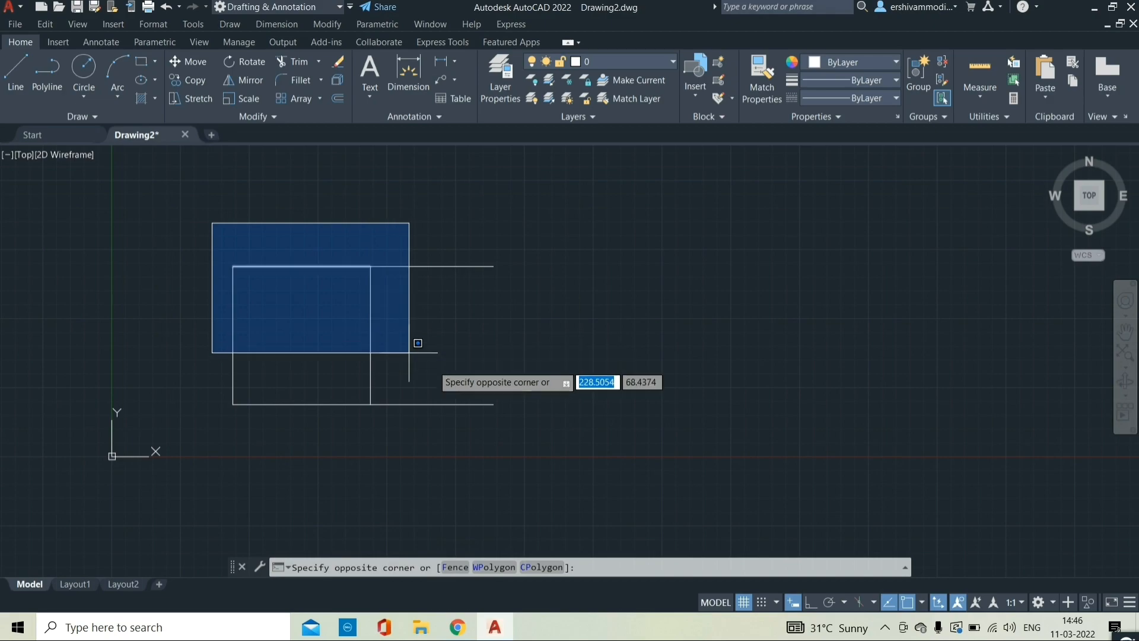
left_click(555, 423)
key("Delete")
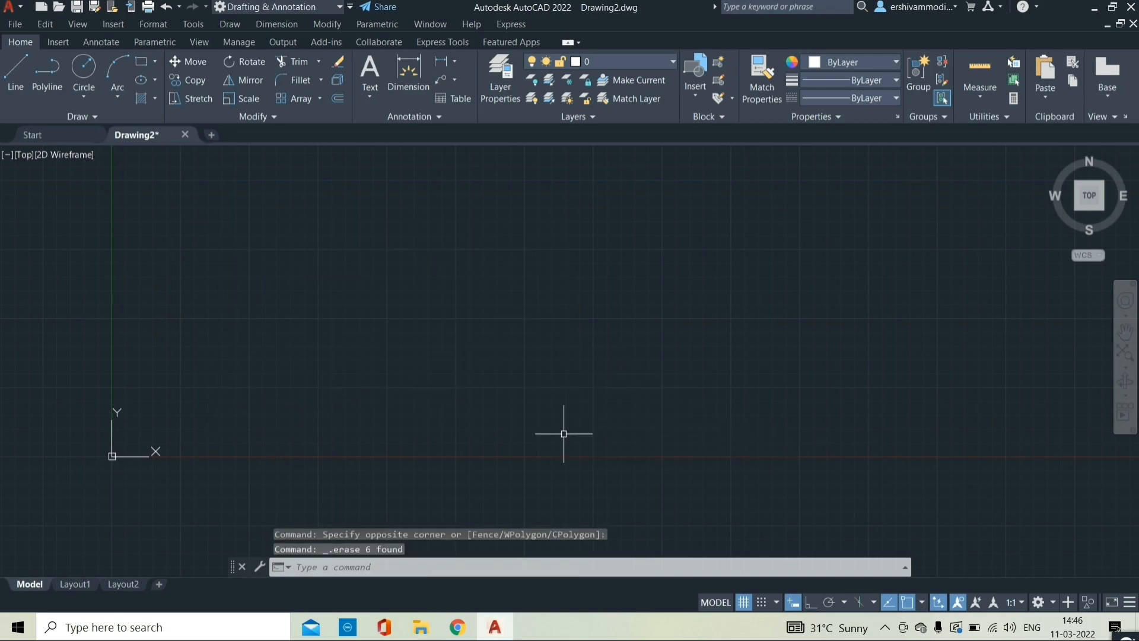
Start a polyline with a 100-unit segment to the right, turn ortho mode on and add a 100-unit segment straight up.
scroll(420, 386, "up", 4)
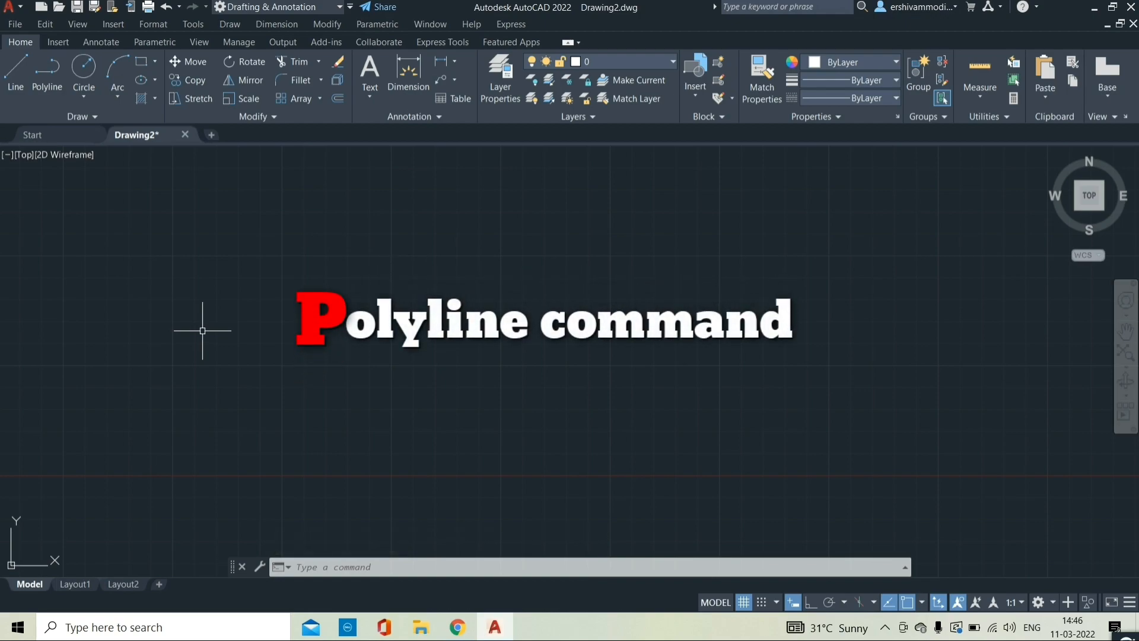
left_click(58, 90)
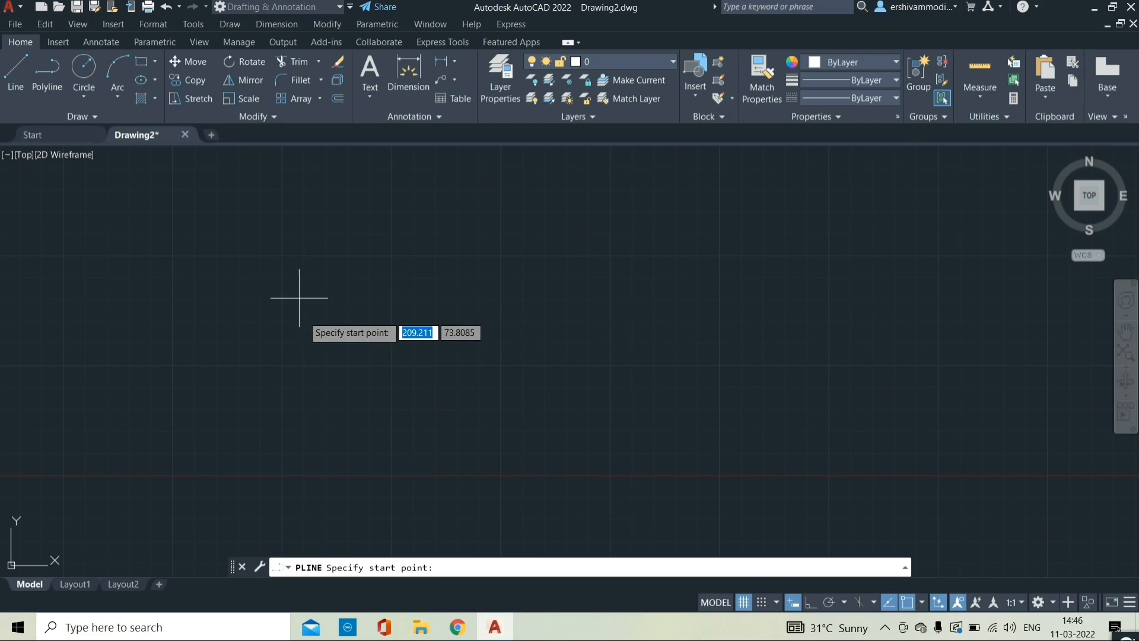
left_click(272, 406)
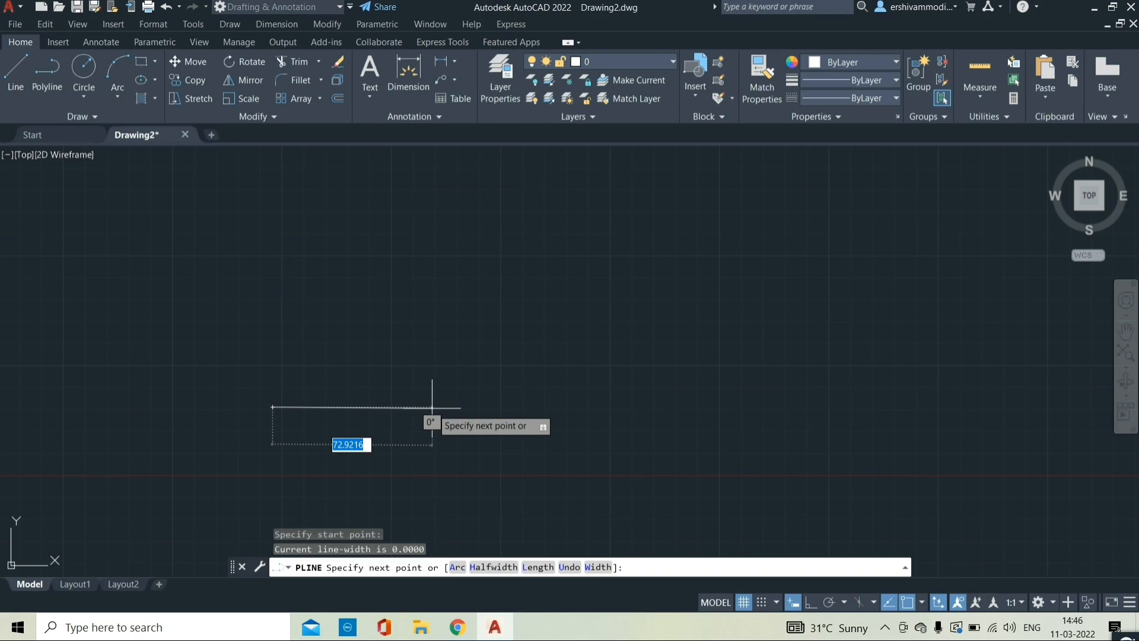
key("Return")
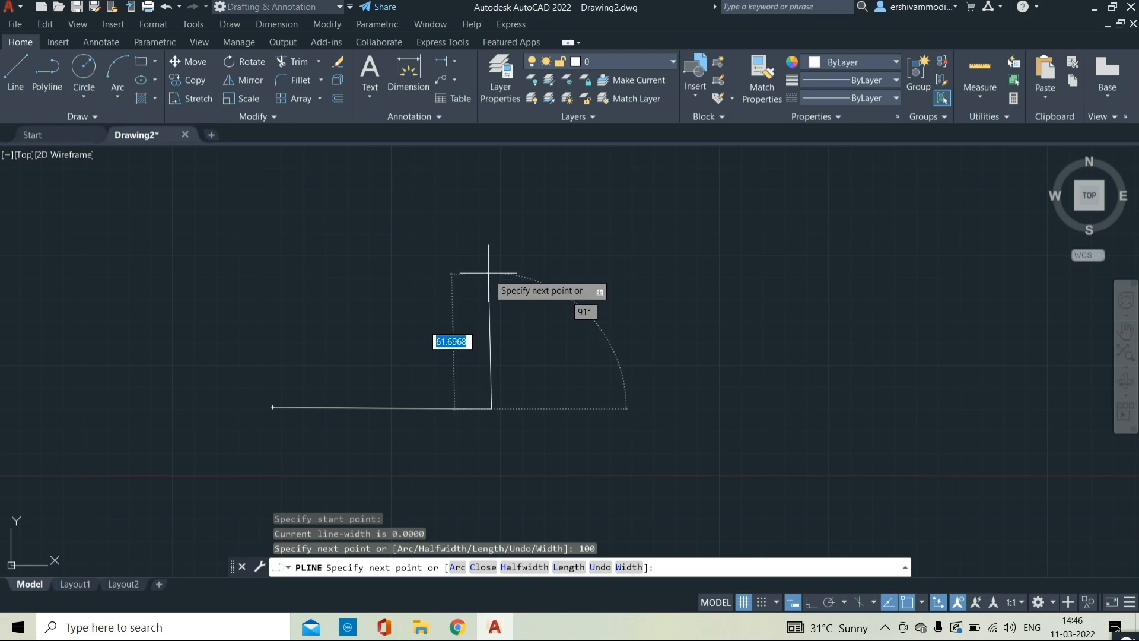
left_click(809, 602)
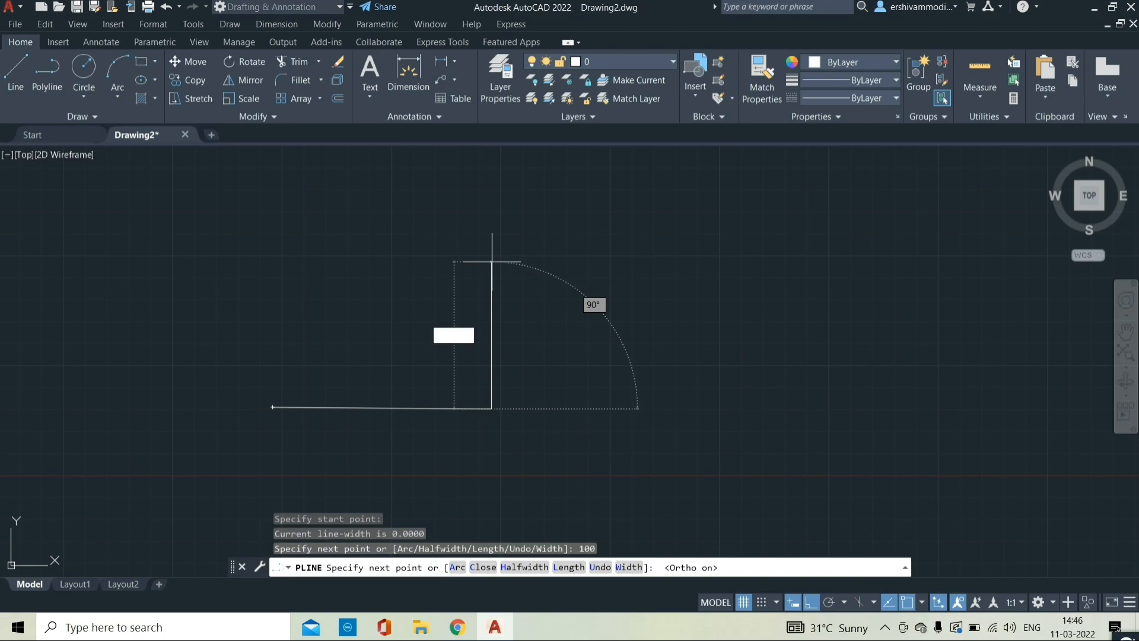
type("100")
key("Return")
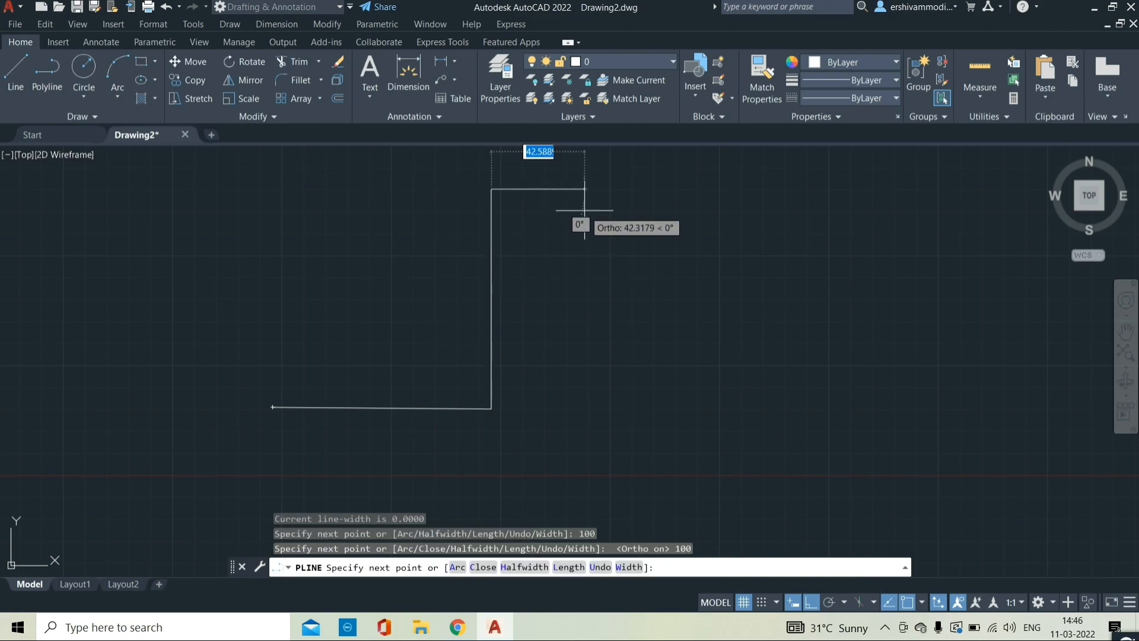
Continue the polyline with a 50-unit segment to the right and a 100-unit segment down.
scroll(575, 234, "down", 2)
middle_click_drag(572, 241, 498, 306)
type("5")
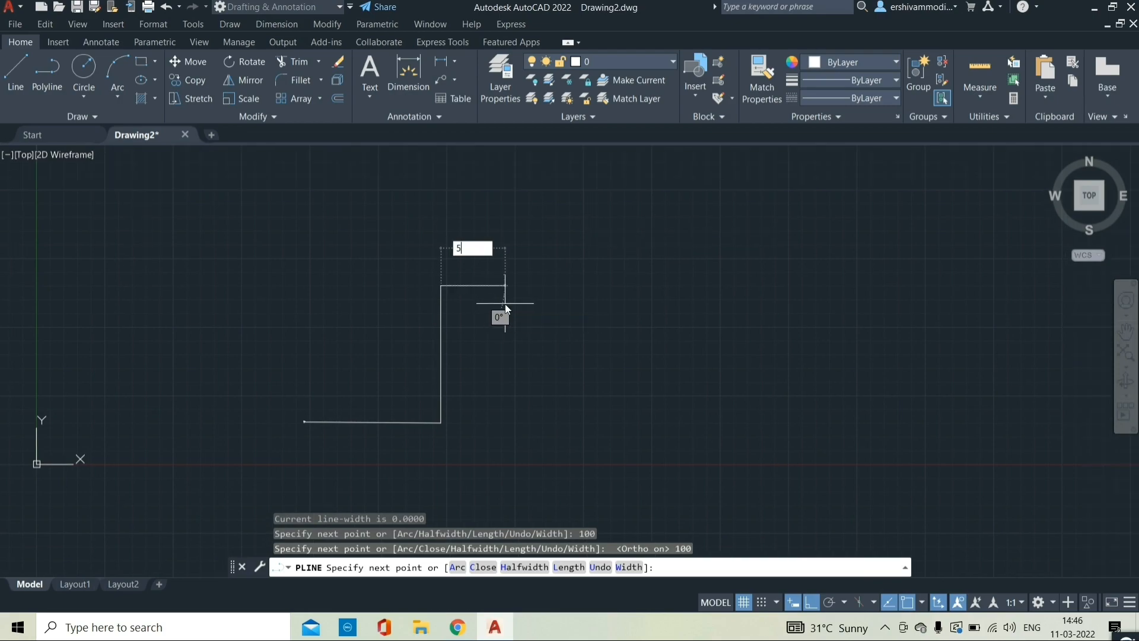
type("0")
key("Return")
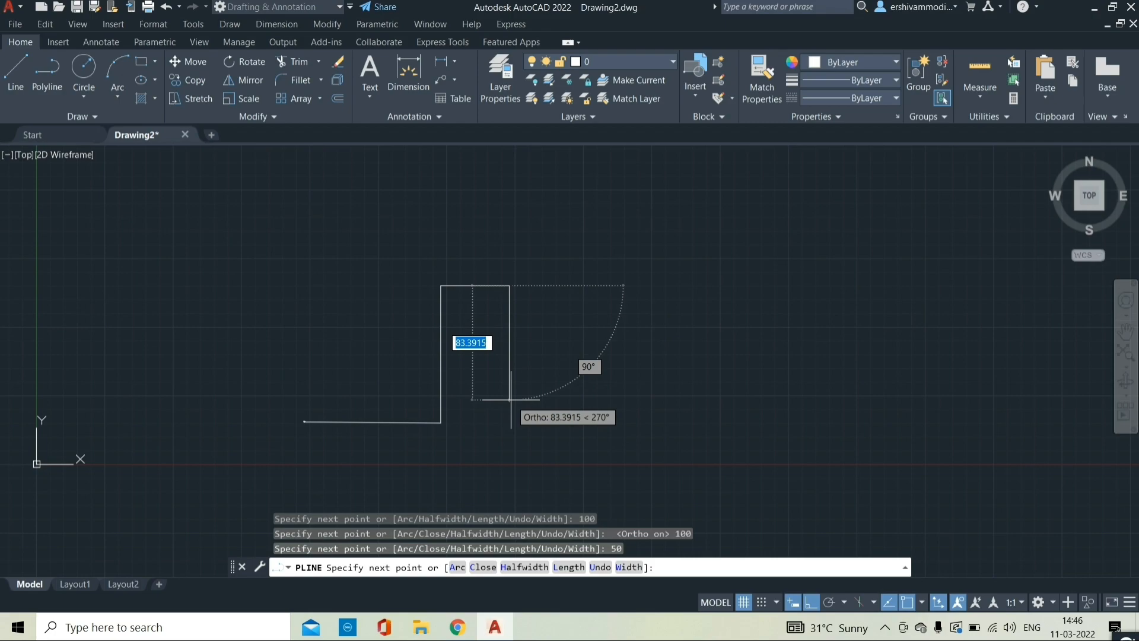
type("100")
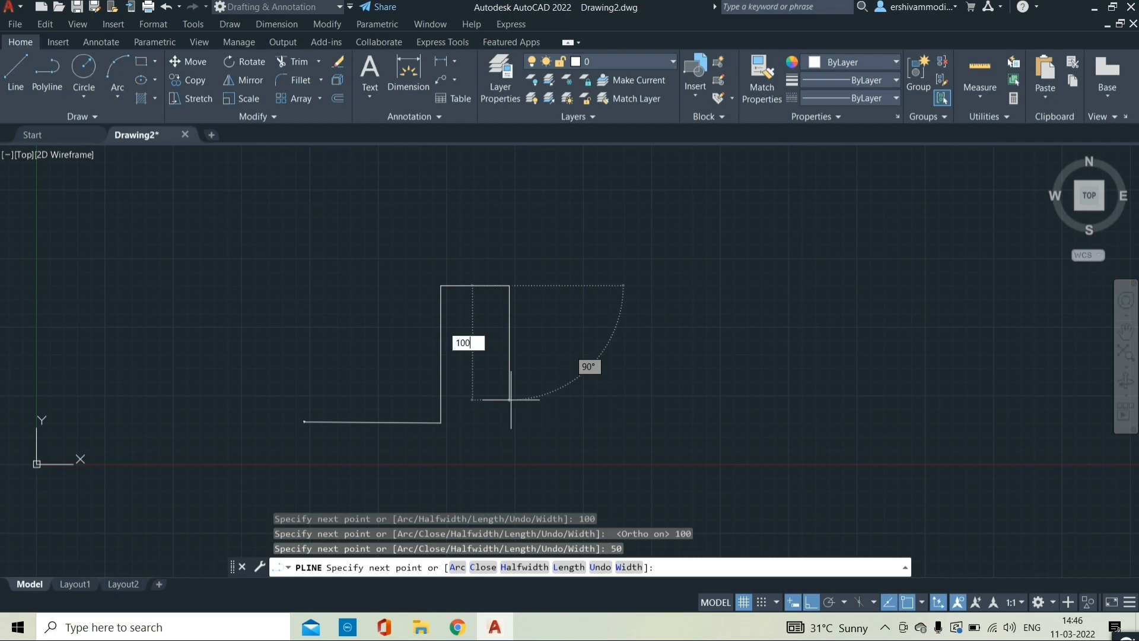
key("Return")
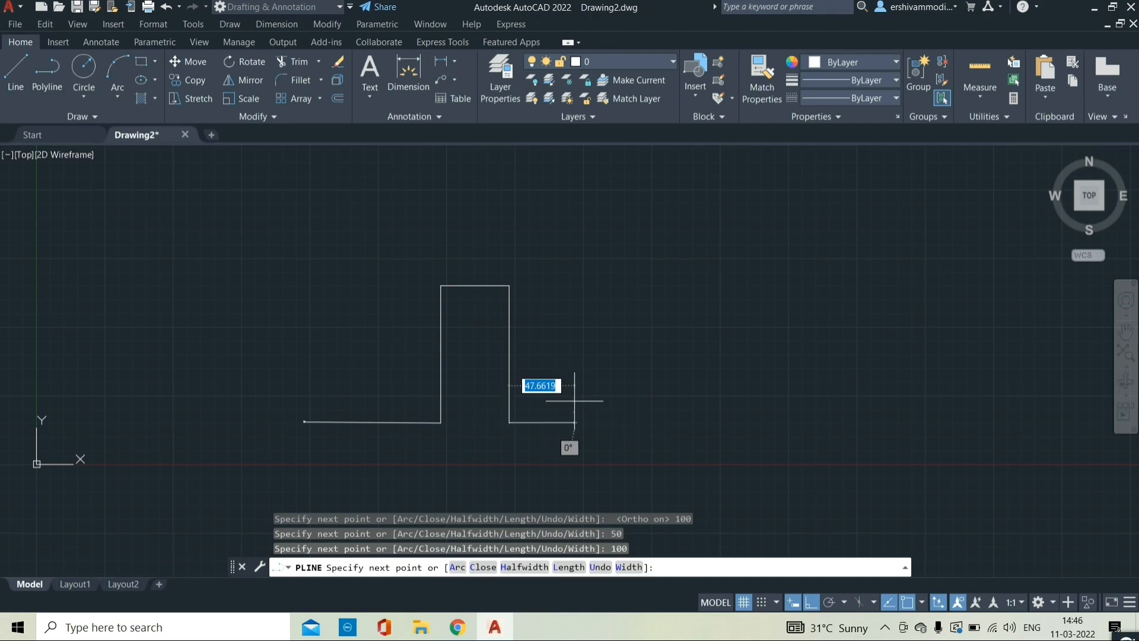
Add a 50-unit polyline segment to the right and a 100-unit segment up, level with the first raised section.
type("50")
key("Return")
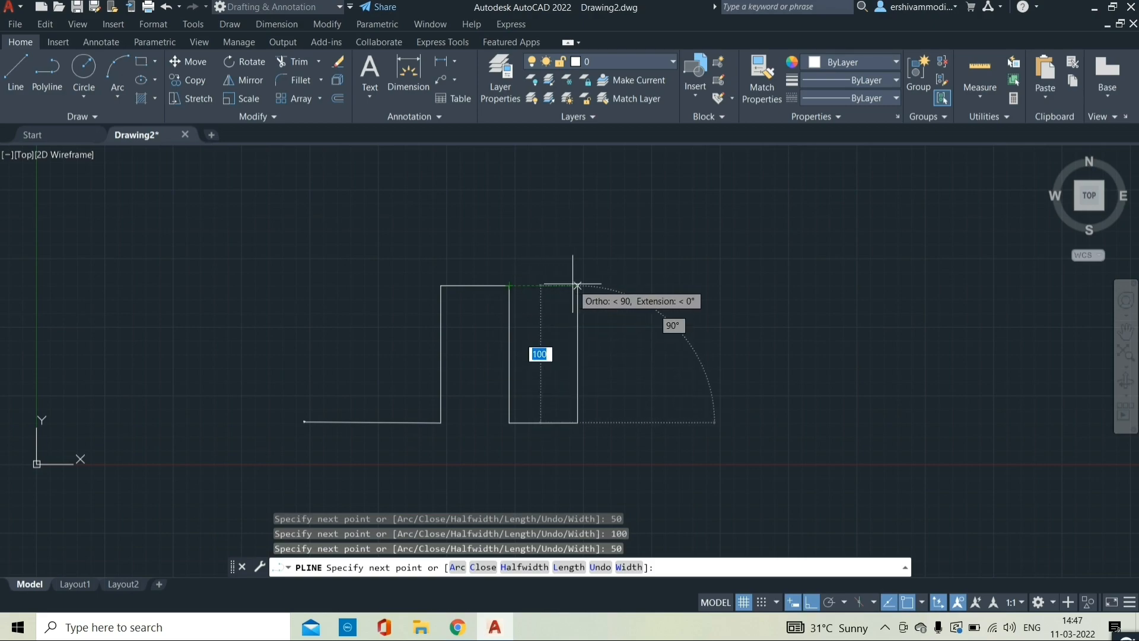
left_click(577, 285)
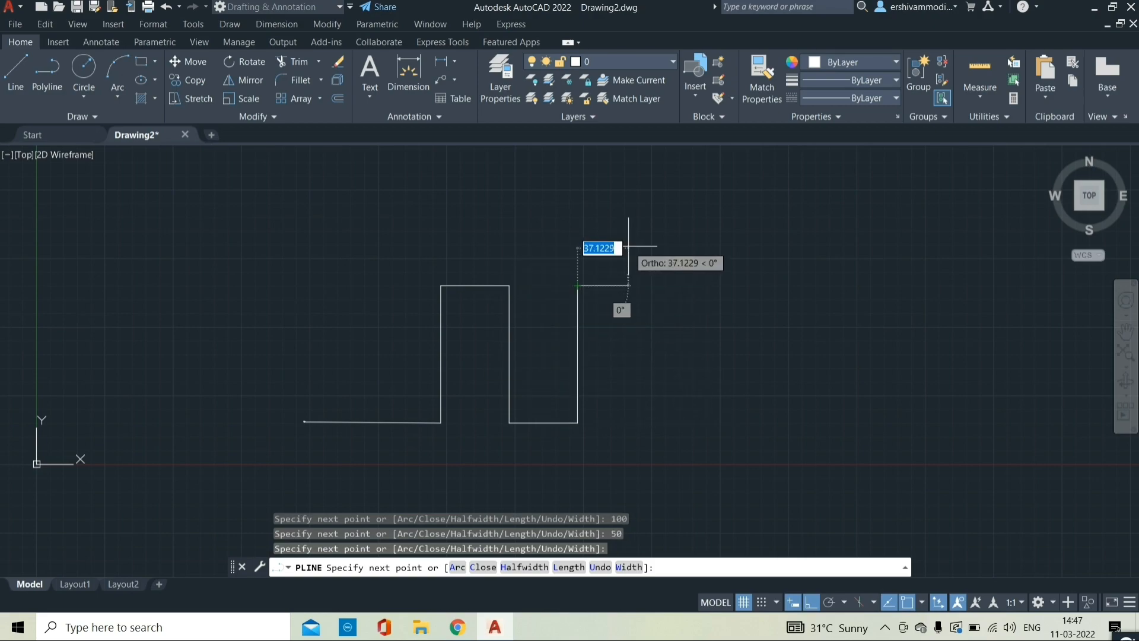
Turn ortho mode off, switch the polyline to its Arc option and add three alternating arcs to the right, each spanning 50 units.
left_click(811, 602)
right_click(617, 239)
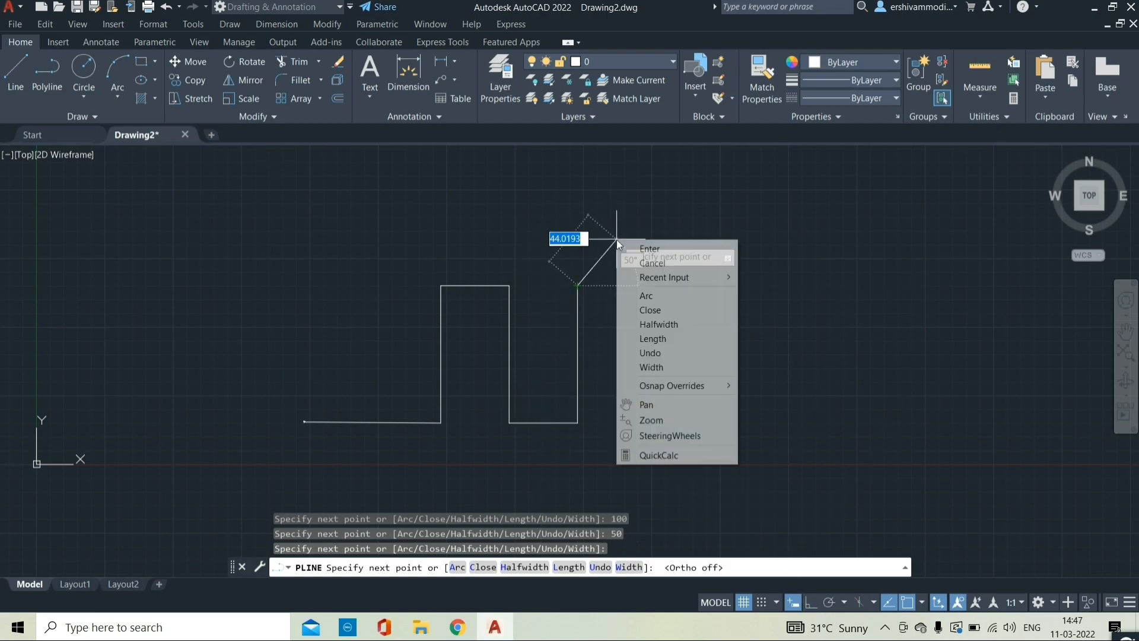
left_click(663, 300)
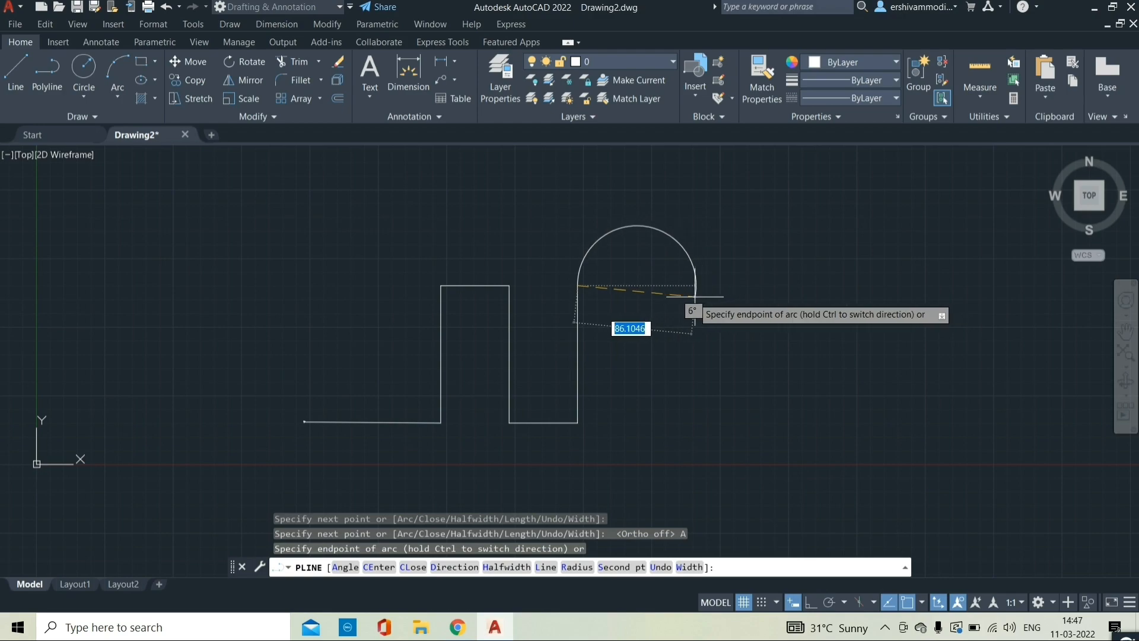
type("50")
key("Return")
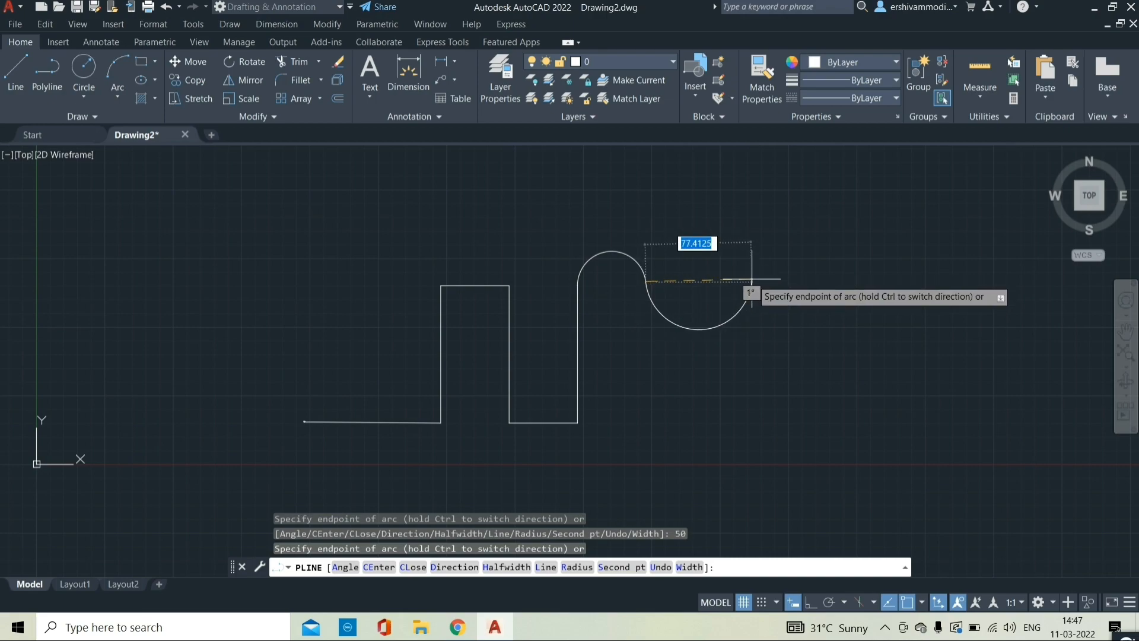
type("50")
key("Return")
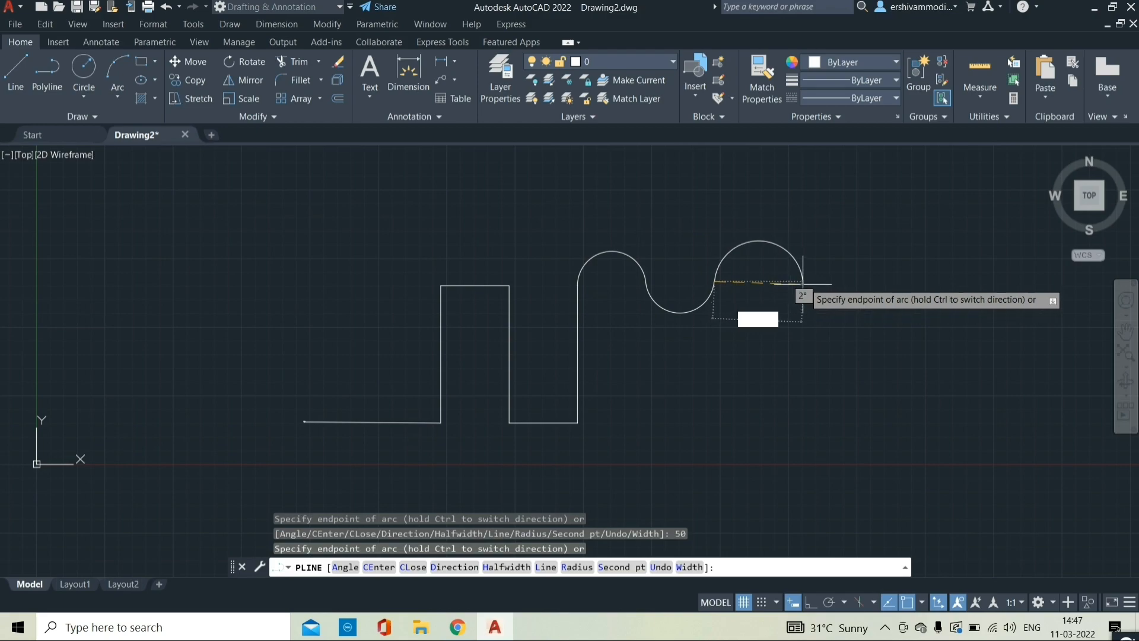
type("50")
key("Return")
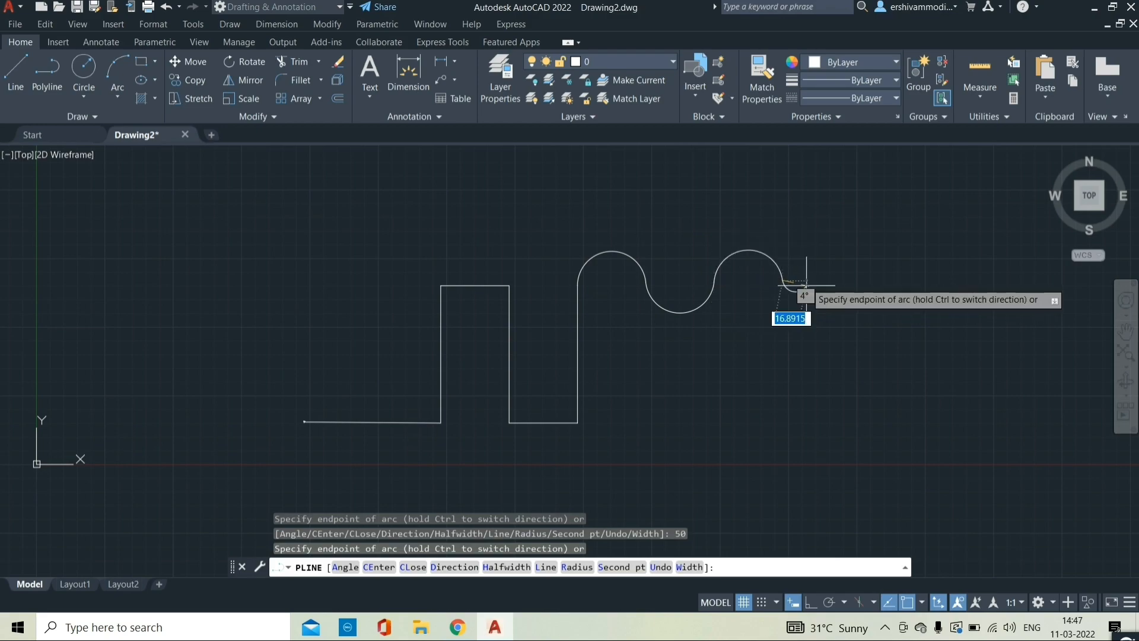
Switch the polyline back to its Line option, turn ortho mode on, and finish with a 100-unit segment straight down.
right_click(782, 401)
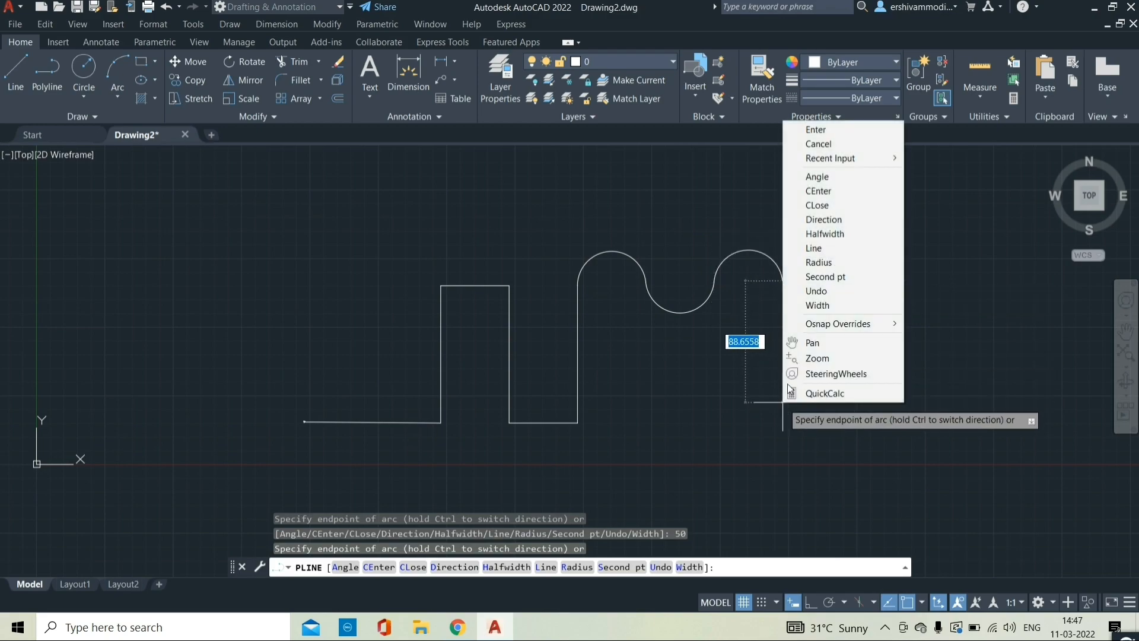
left_click(829, 248)
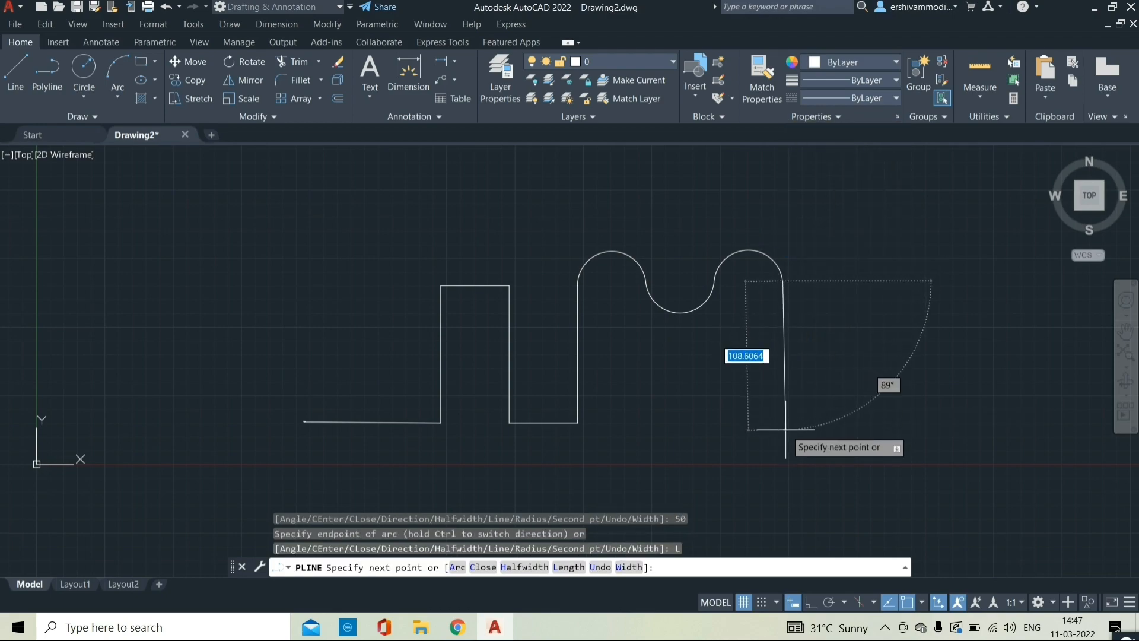
left_click(813, 602)
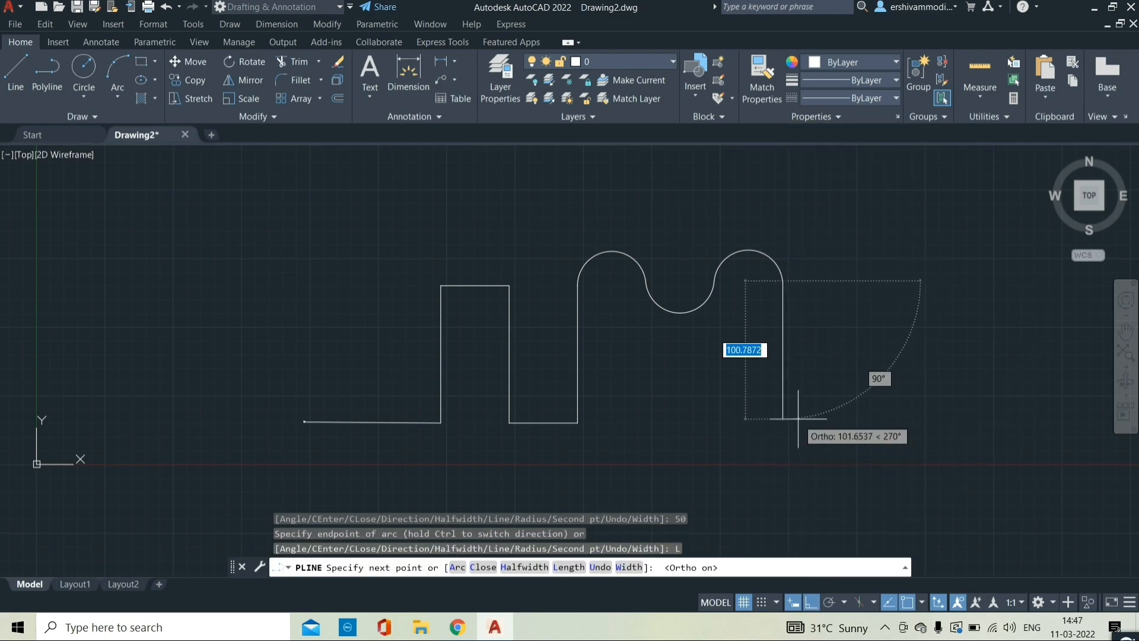
type("100")
key("Return")
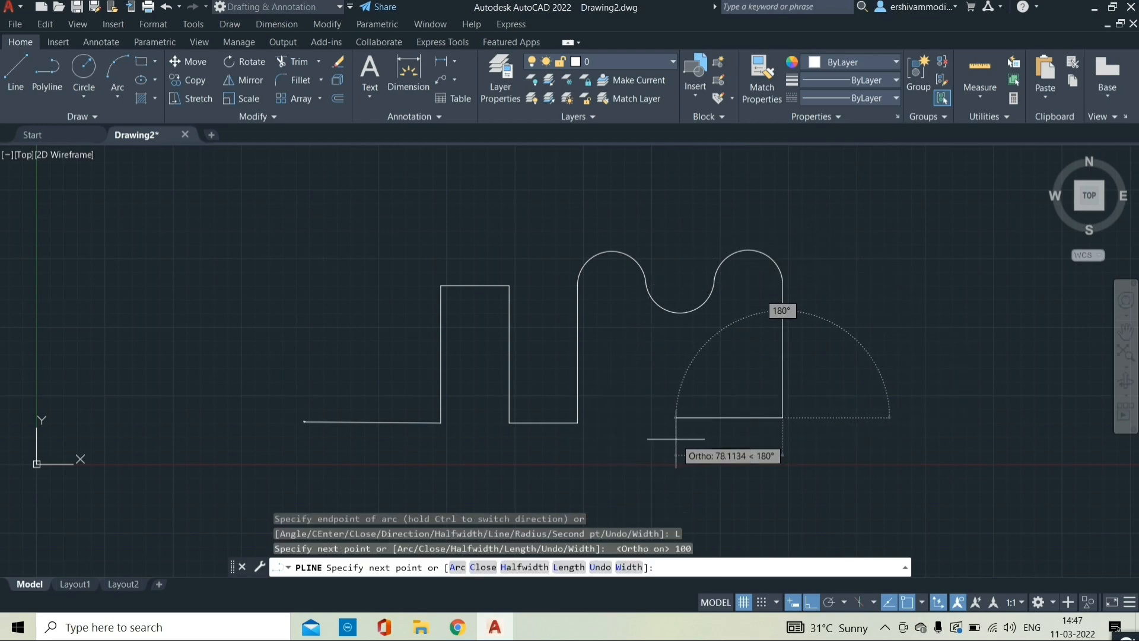
key("Escape")
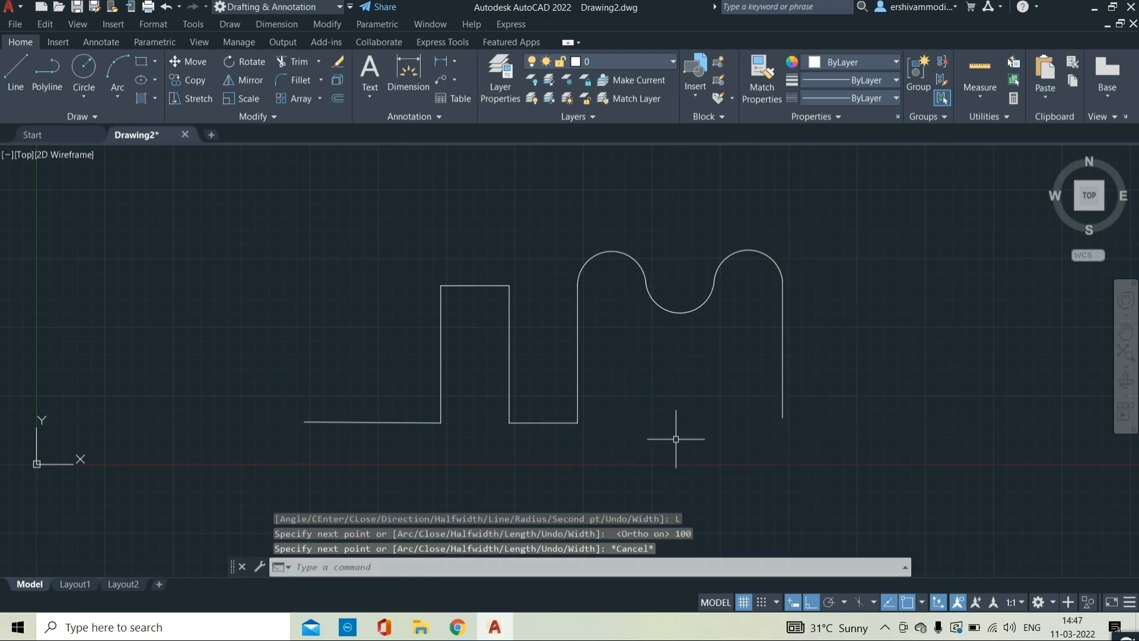
Select the finished polyline to examine whether its straight and arc segments form one object, clearing the selection at the end.
left_click(475, 286)
left_click(615, 365)
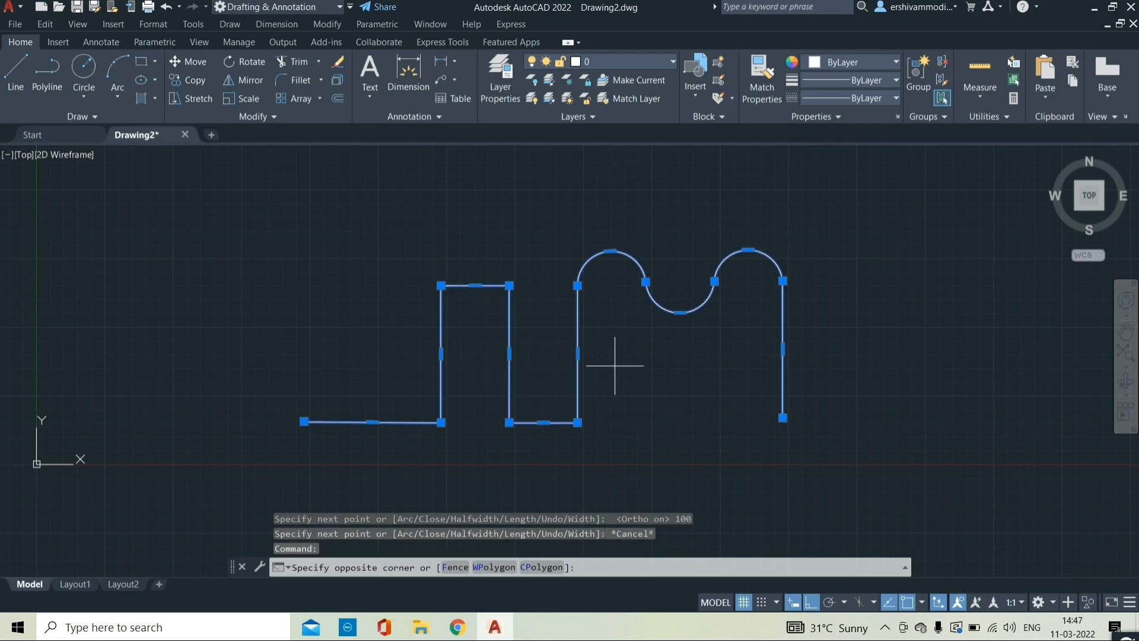
key("Escape")
middle_click_drag(631, 356, 382, 349)
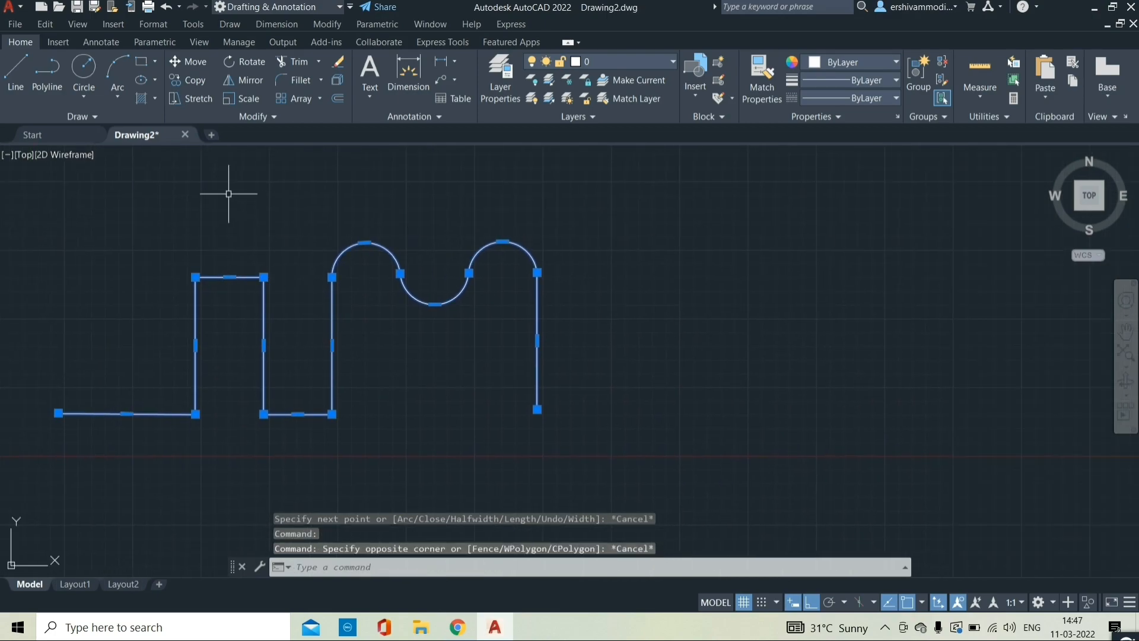
With the Line command, draw segments 100 units up, 50 units right and 100 units down beside the polyline's right end.
left_click(16, 83)
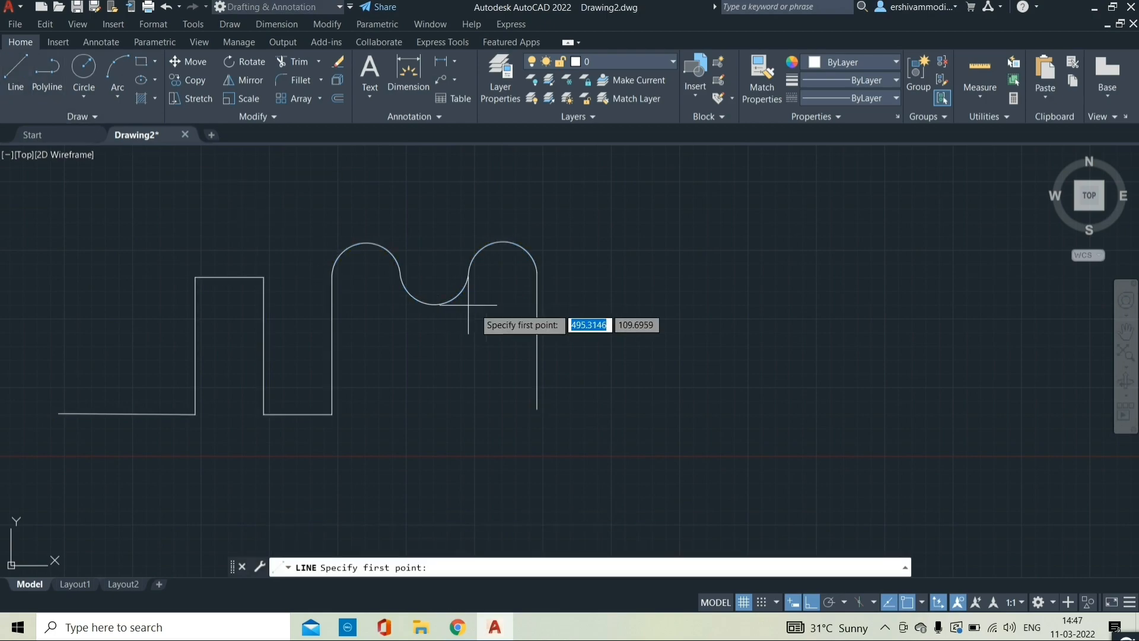
left_click(648, 409)
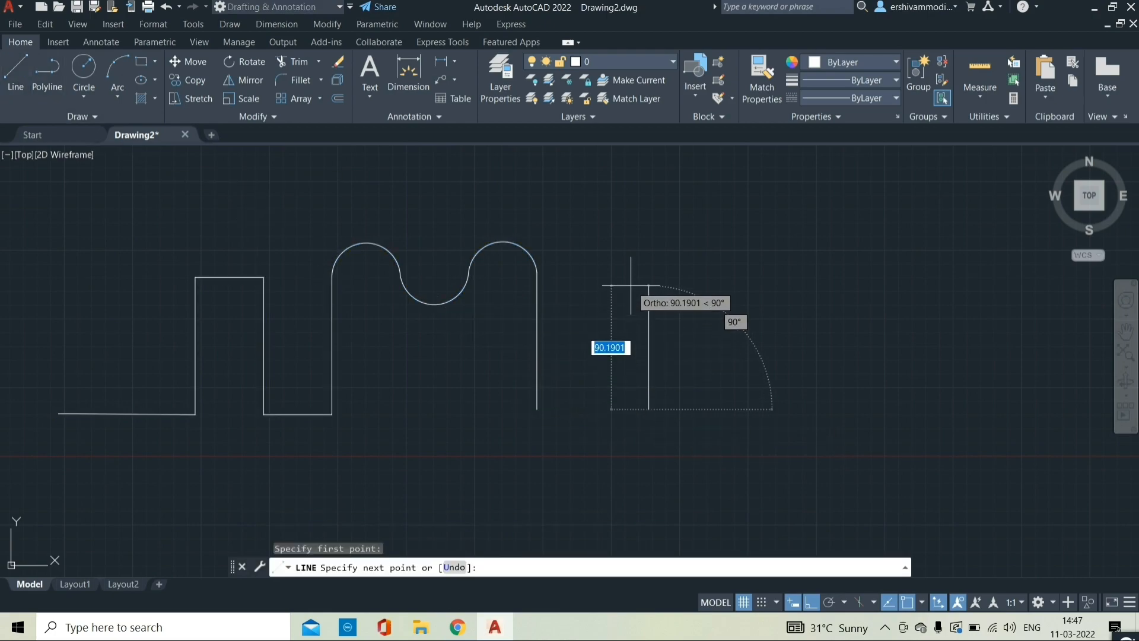
type("100")
key("Return")
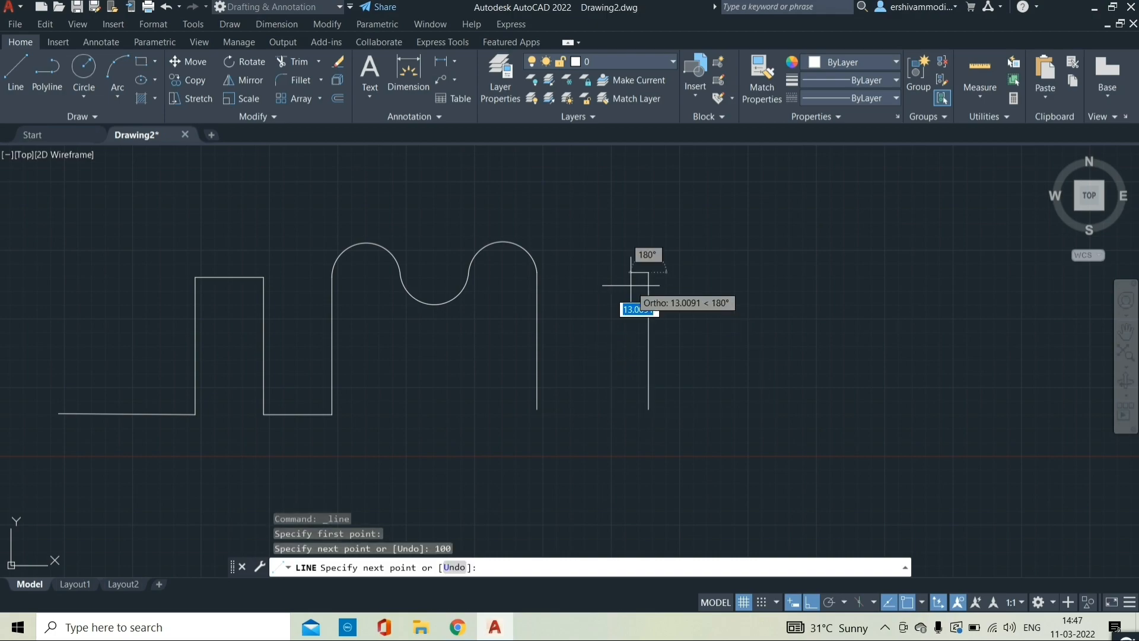
type("50")
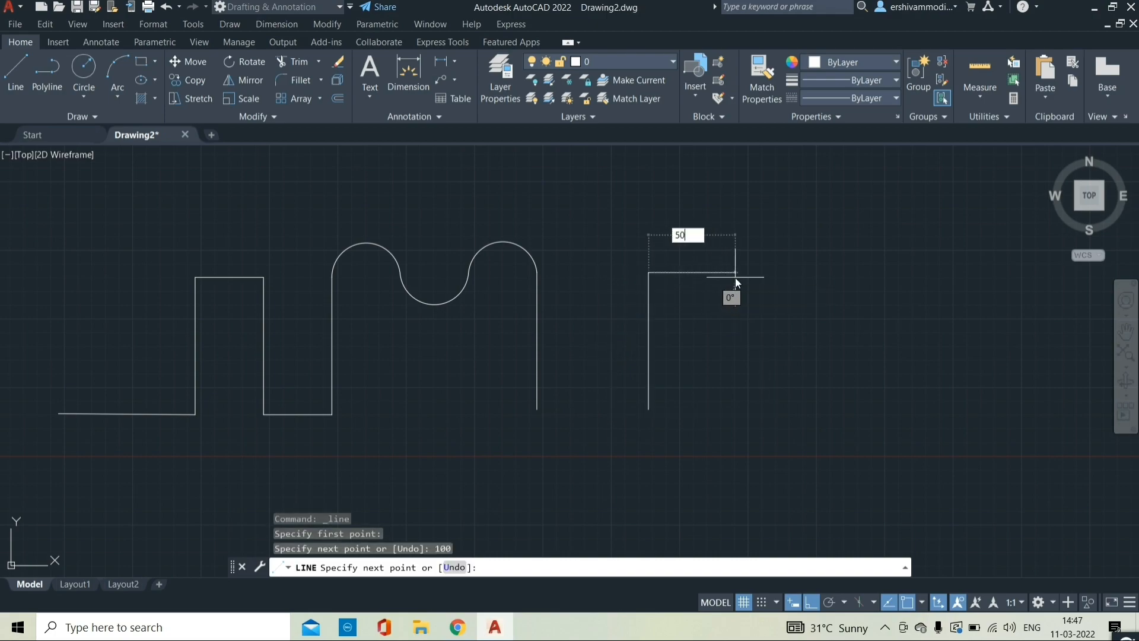
key("Return")
type("10")
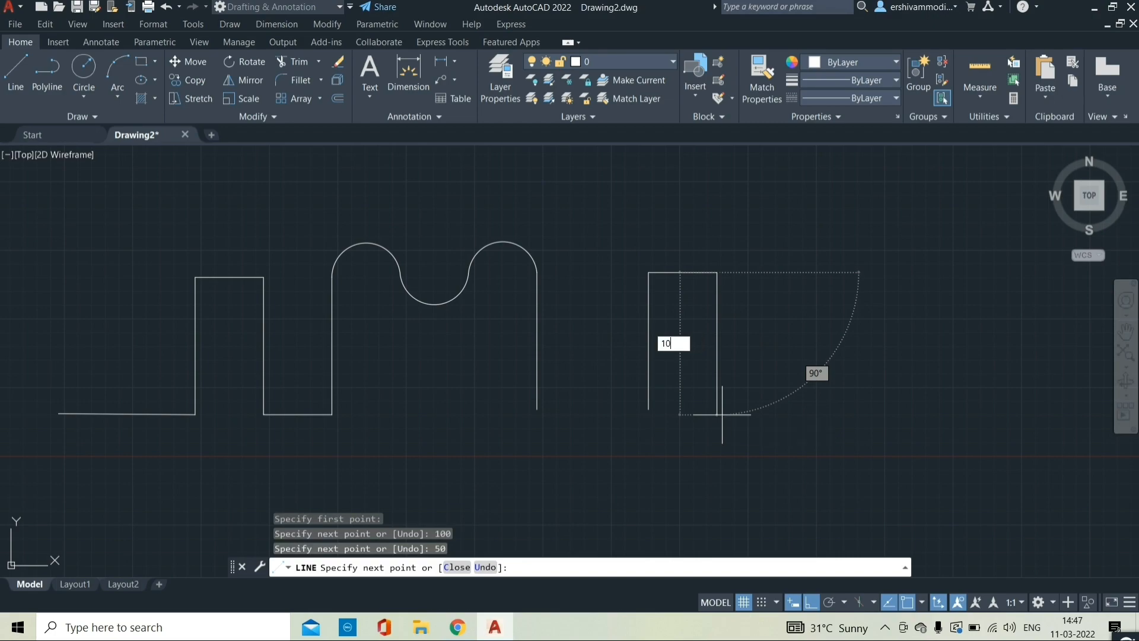
type("0")
key("Return")
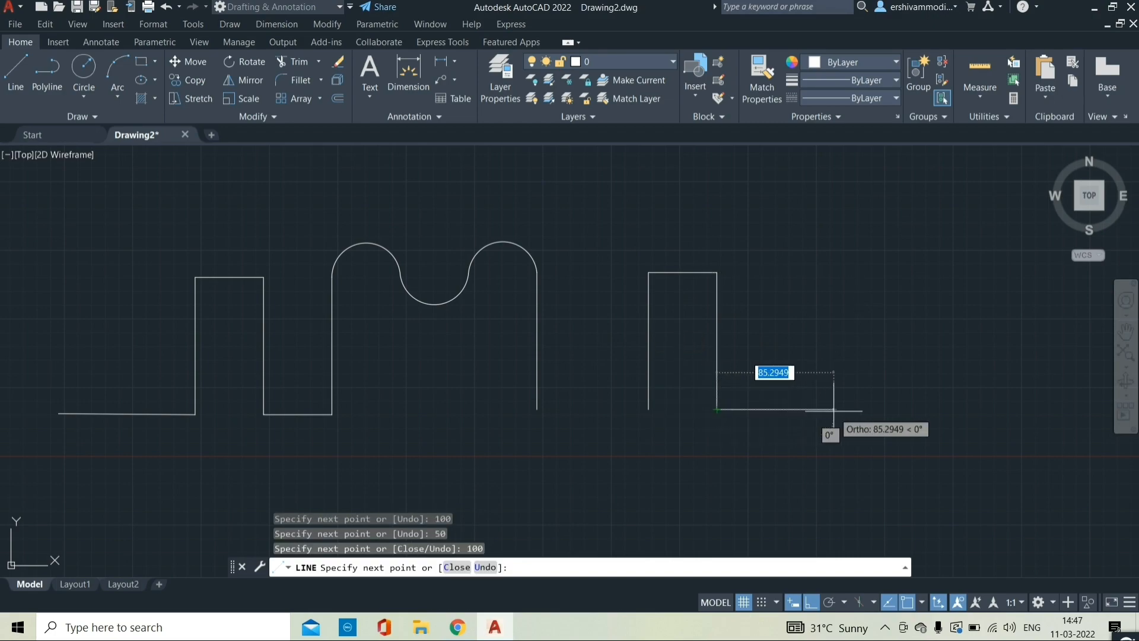
Continue the line chain 50 units right and 100 units up, and end it with a short horizontal segment to the right.
type("50")
key("Return")
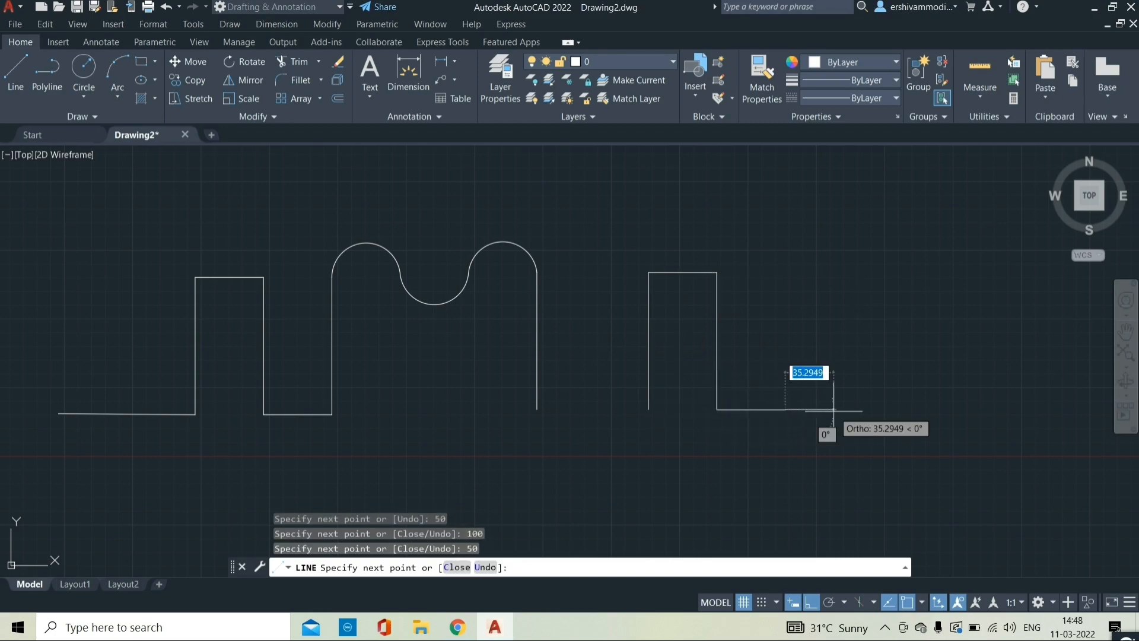
type("100")
key("Return")
left_click(849, 273)
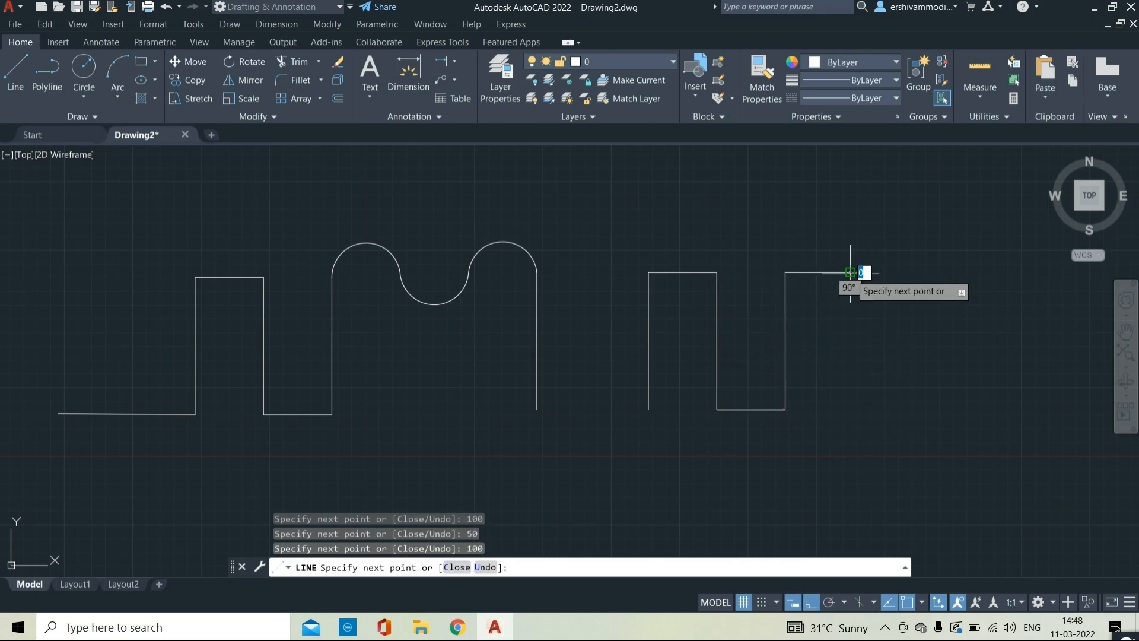
key("Escape")
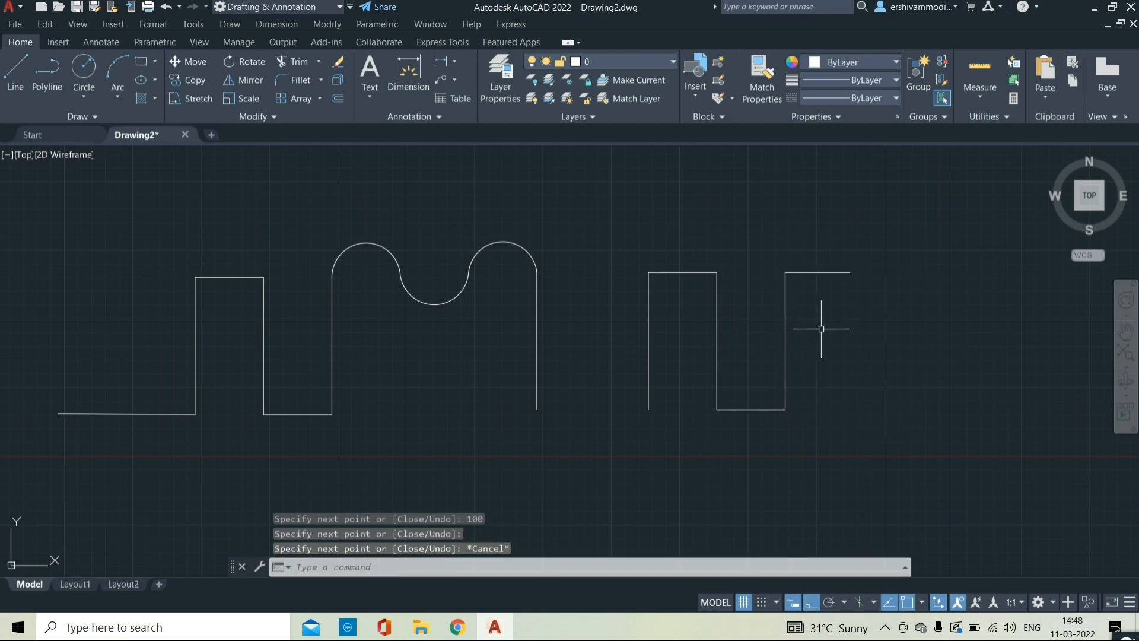
Select several segments of the line chain one by one to examine them as separate objects, and clear the selection.
left_click(679, 273)
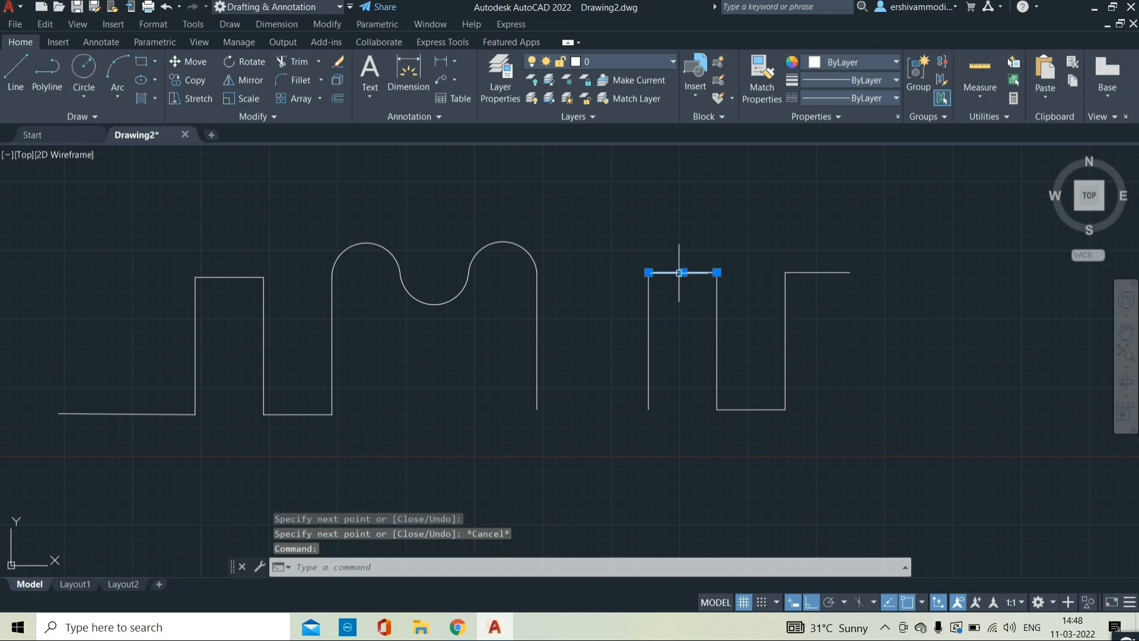
left_click(716, 317)
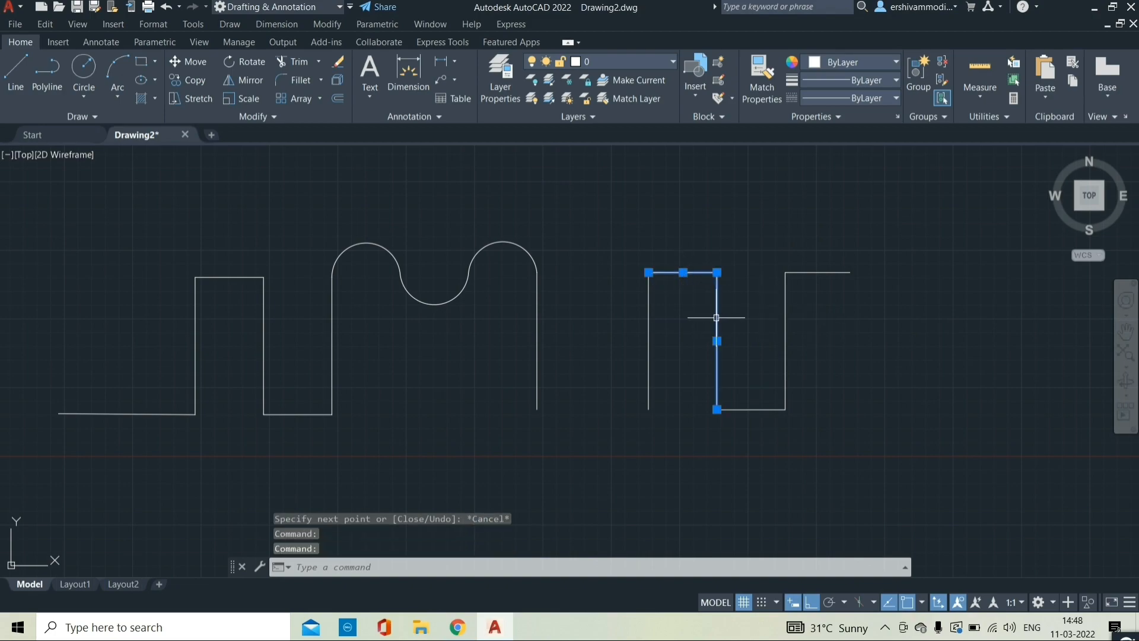
left_click(751, 409)
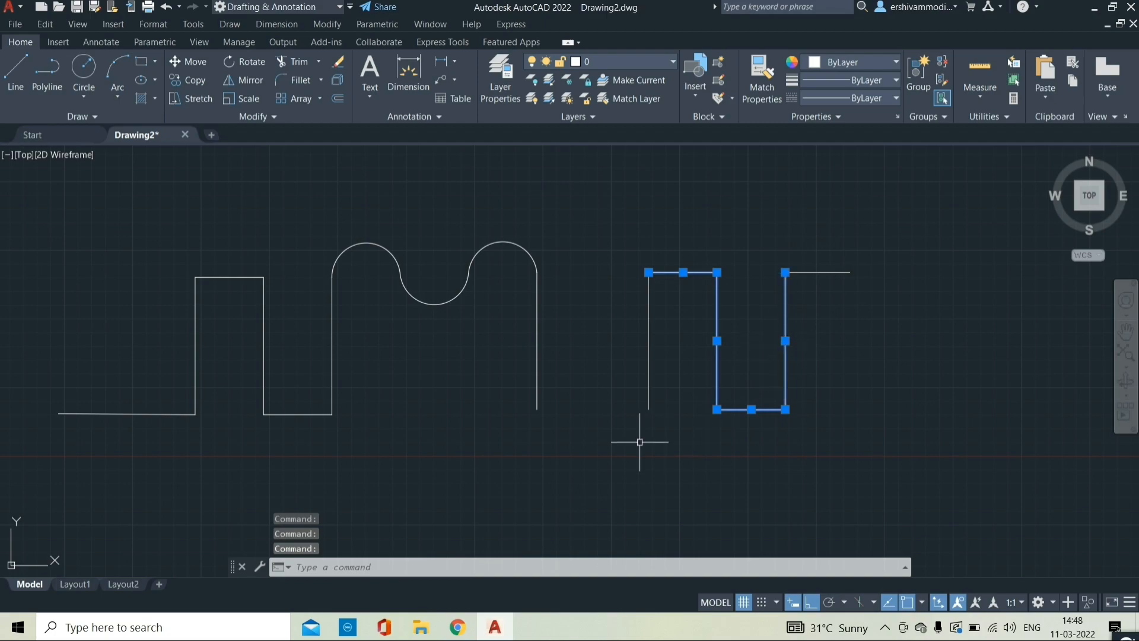
key("Escape")
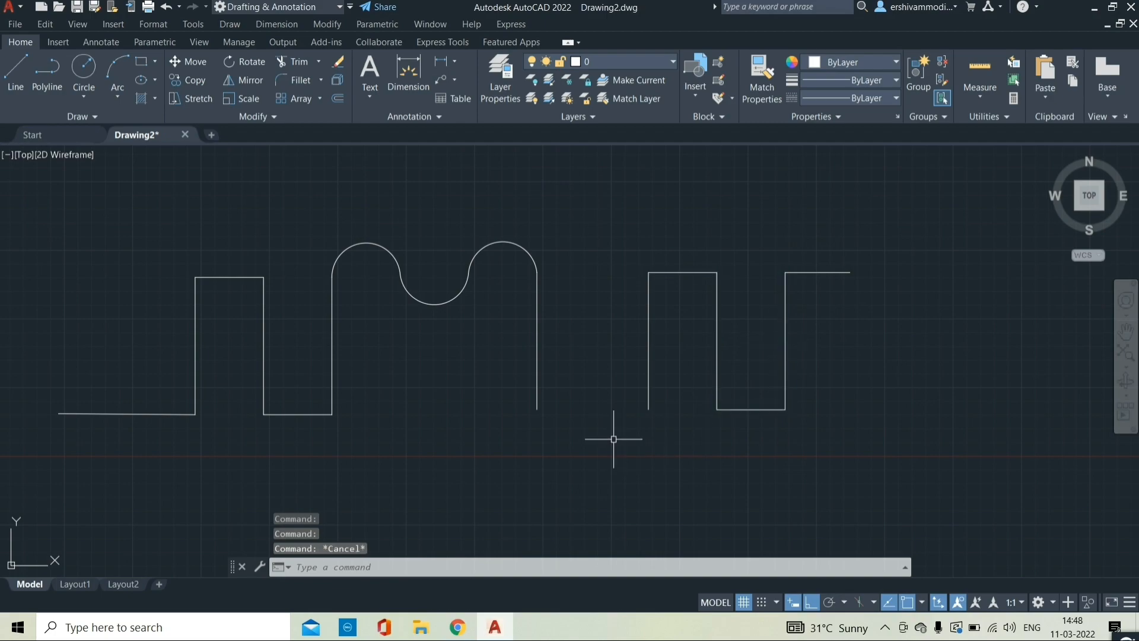
Compare how the polyline and the first vertical line of the chain respond to a single selection, clearing each selection.
left_click(358, 251)
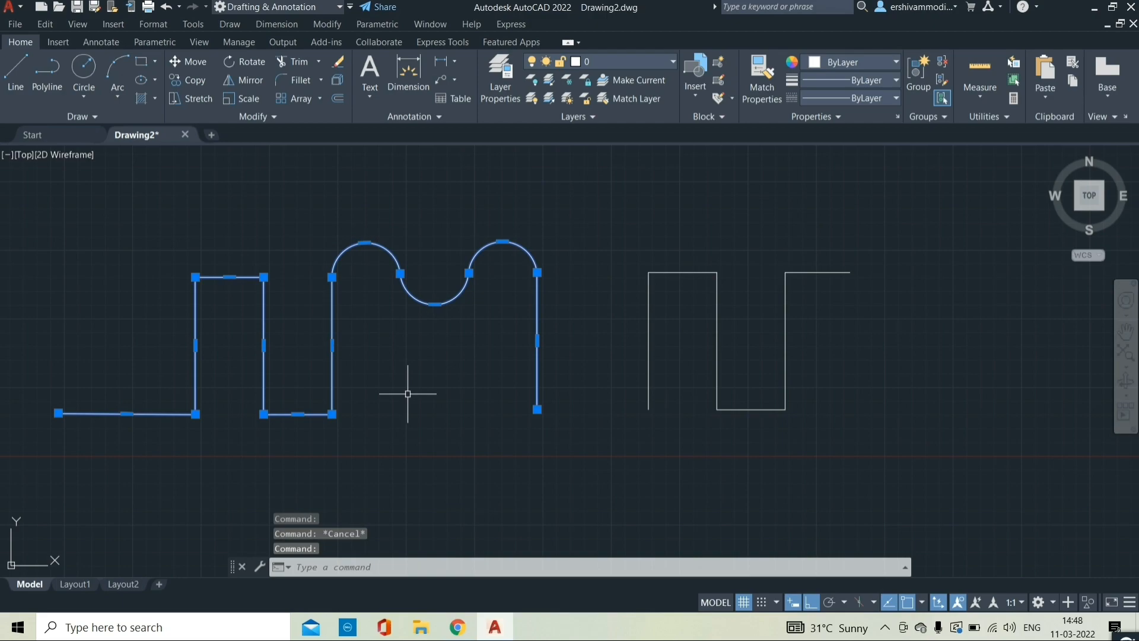
left_click(650, 319)
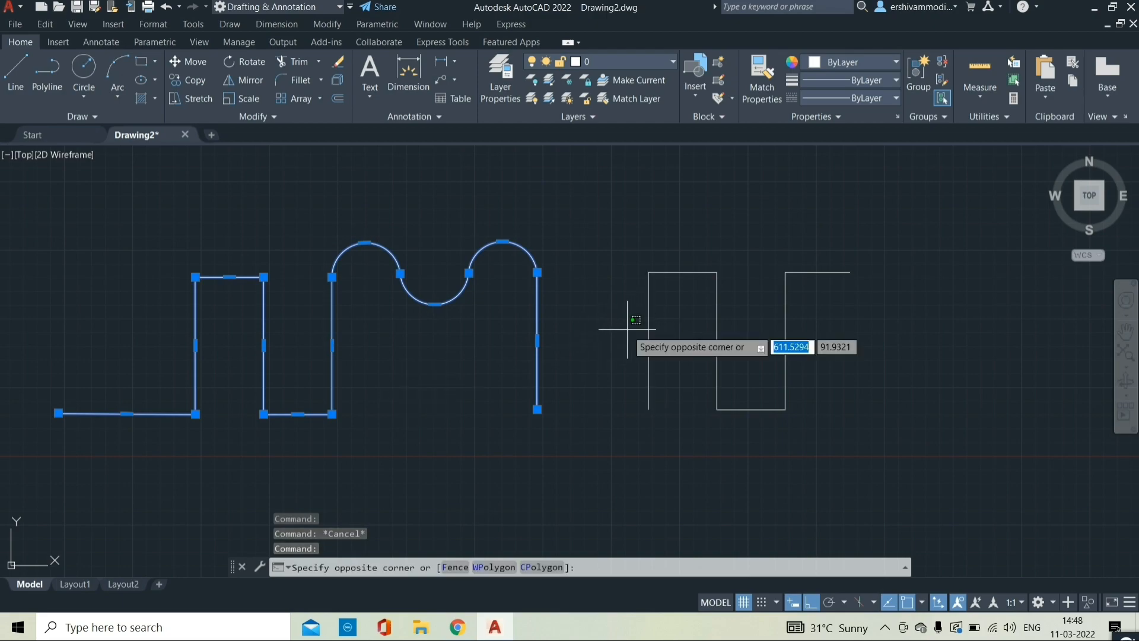
key("Escape")
key("Escape")
left_click(650, 328)
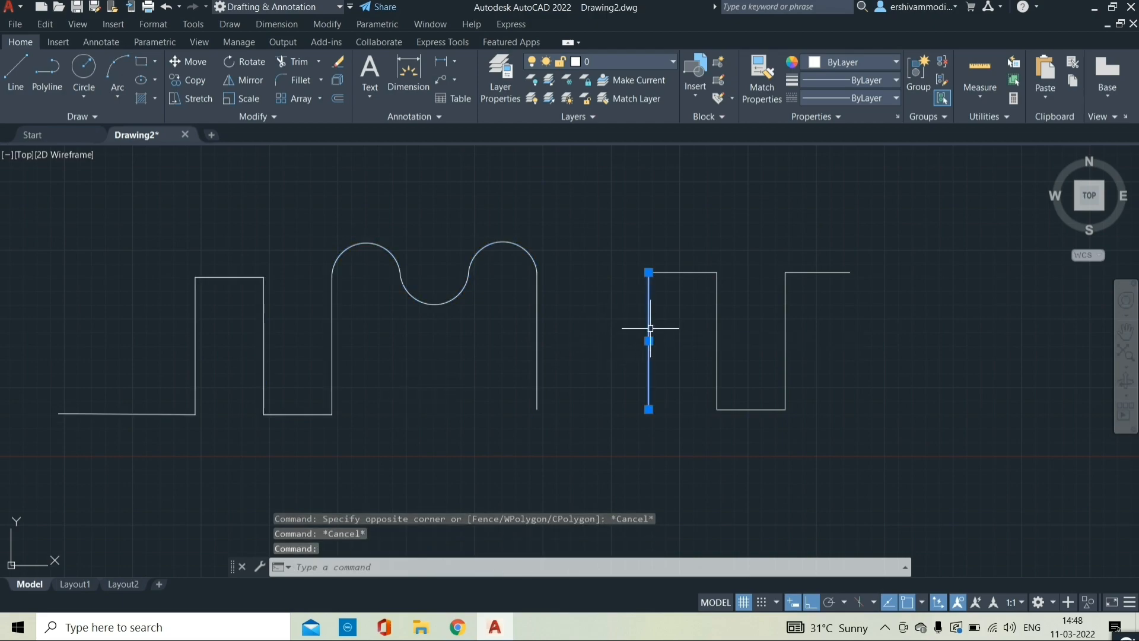
key("Escape")
Make a left-to-right window selection around the polyline and the chain's first lines to examine what it includes, and clear it.
scroll(169, 284, "down", 2)
middle_click_drag(202, 303, 297, 318)
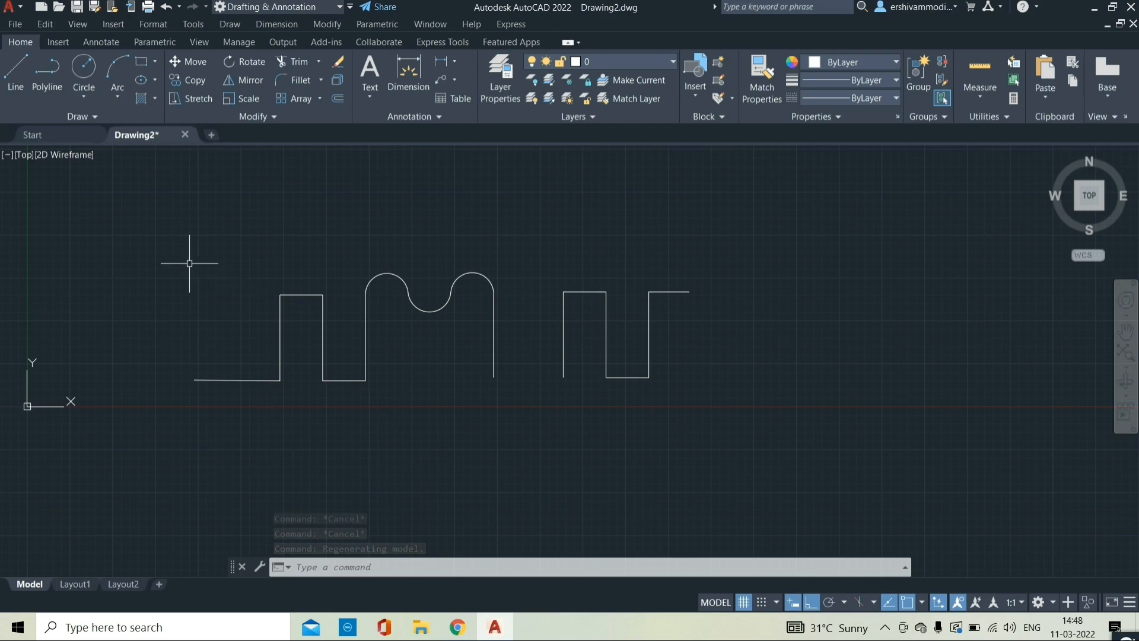
left_click(187, 226)
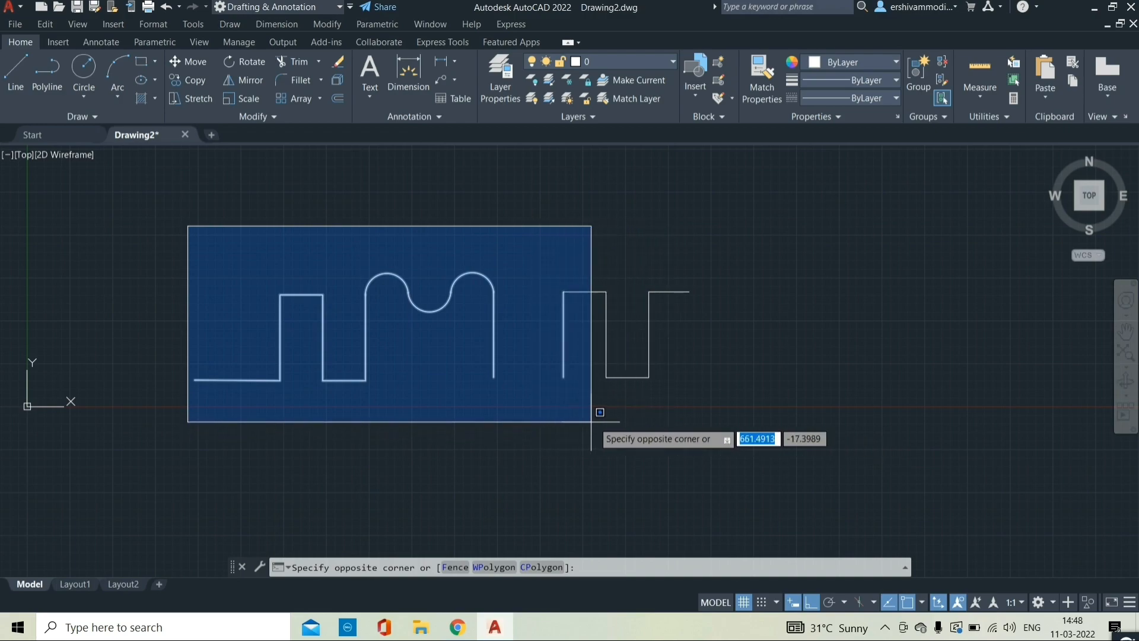
left_click(655, 423)
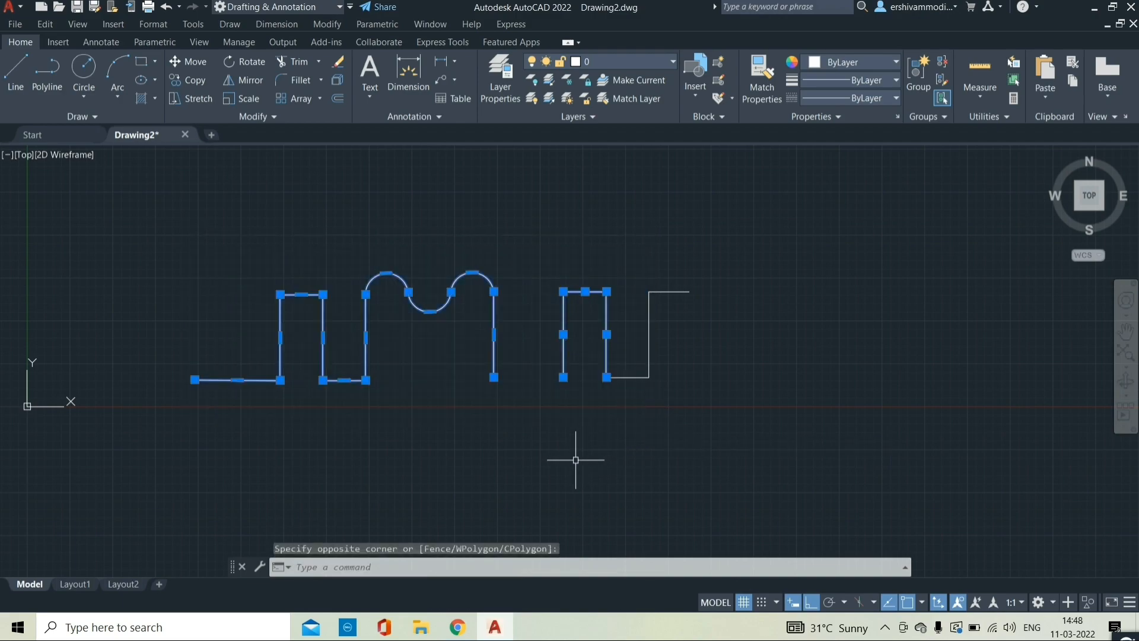
key("Escape")
key("Escape")
Preview a right-to-left crossing selection over the right part of the line chain and cancel it.
left_click(741, 225)
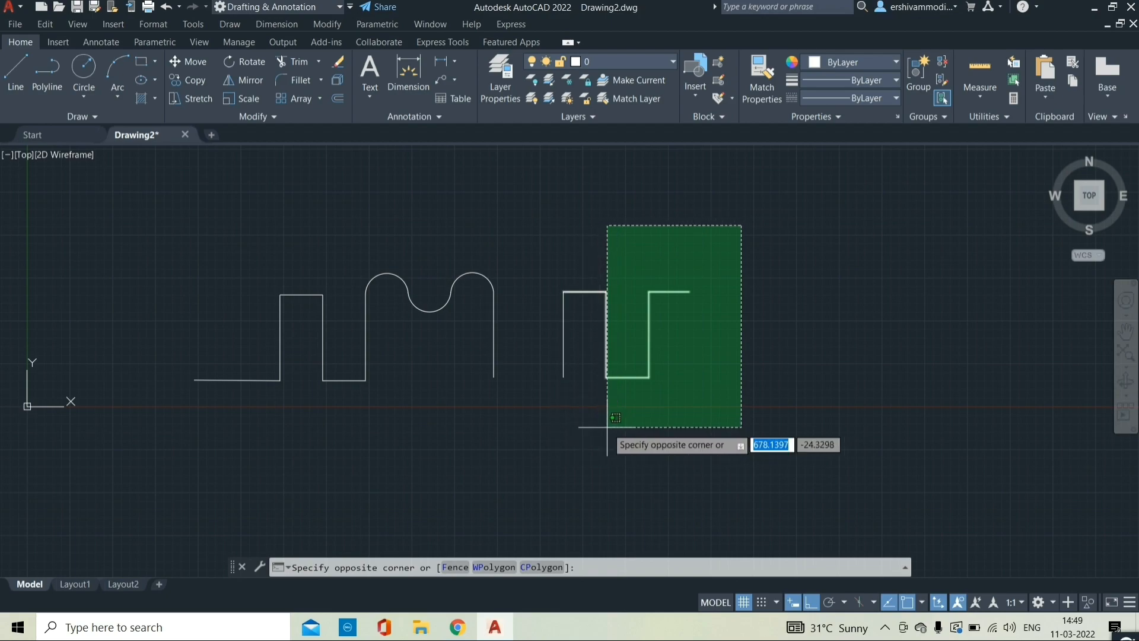
key("Escape")
key("Escape")
key("Escape")
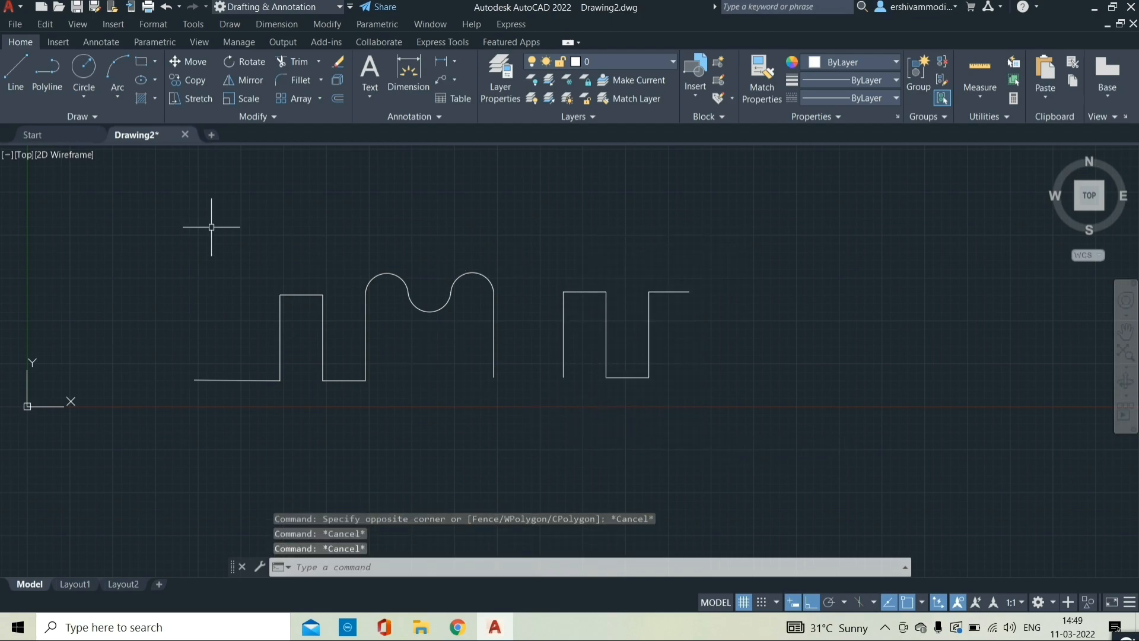
Select the polyline and all the lines with a crossing window and delete them.
mouse_move(155, 141)
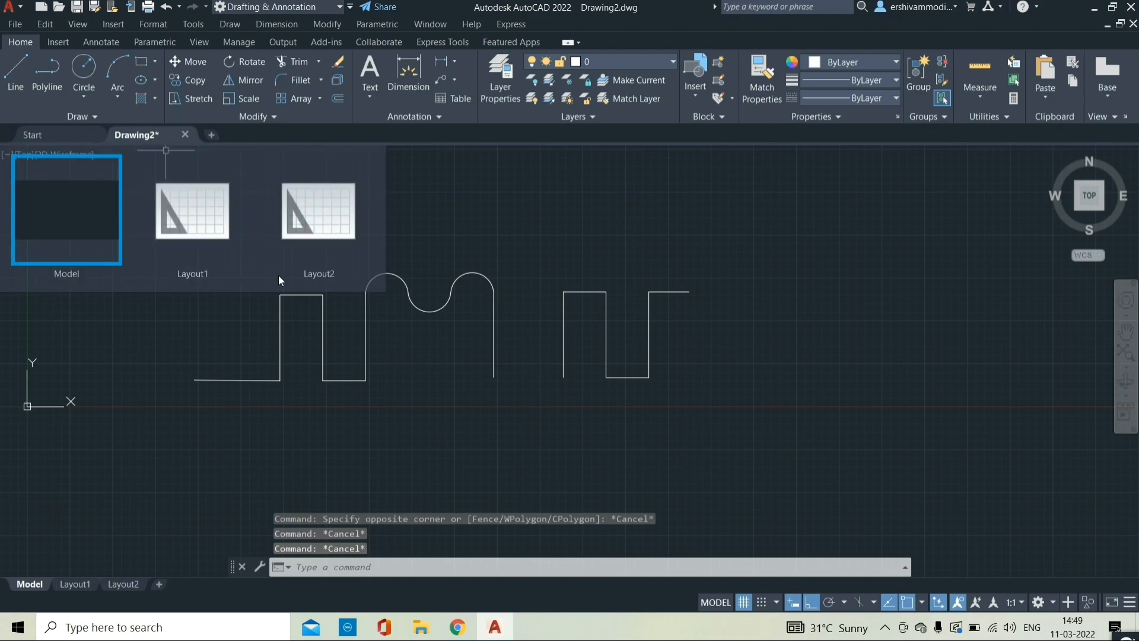
left_click(727, 211)
left_click(392, 412)
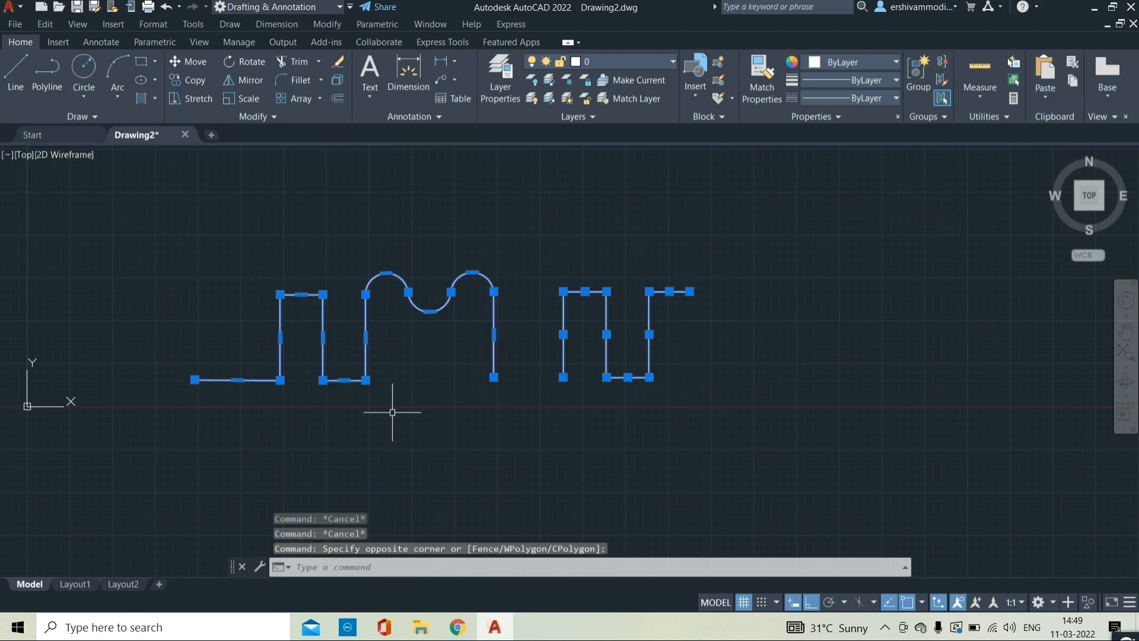
key("Delete")
Draw a circle by center and radius in the empty drawing area, with ortho off and a radius of 50.
scroll(446, 435, "up", 2)
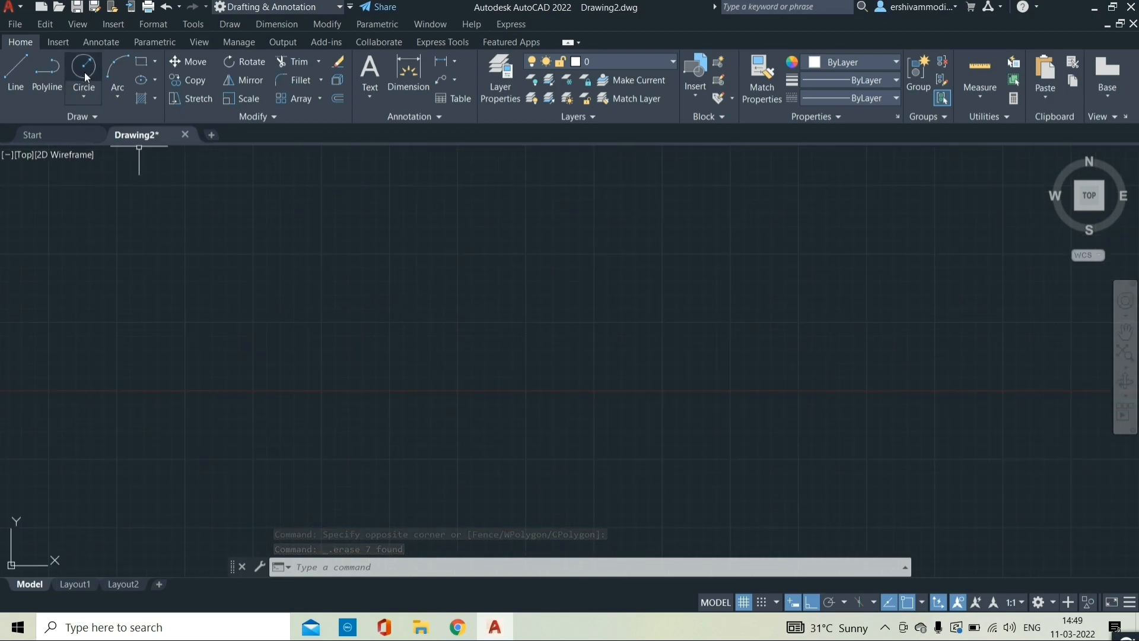
left_click(88, 94)
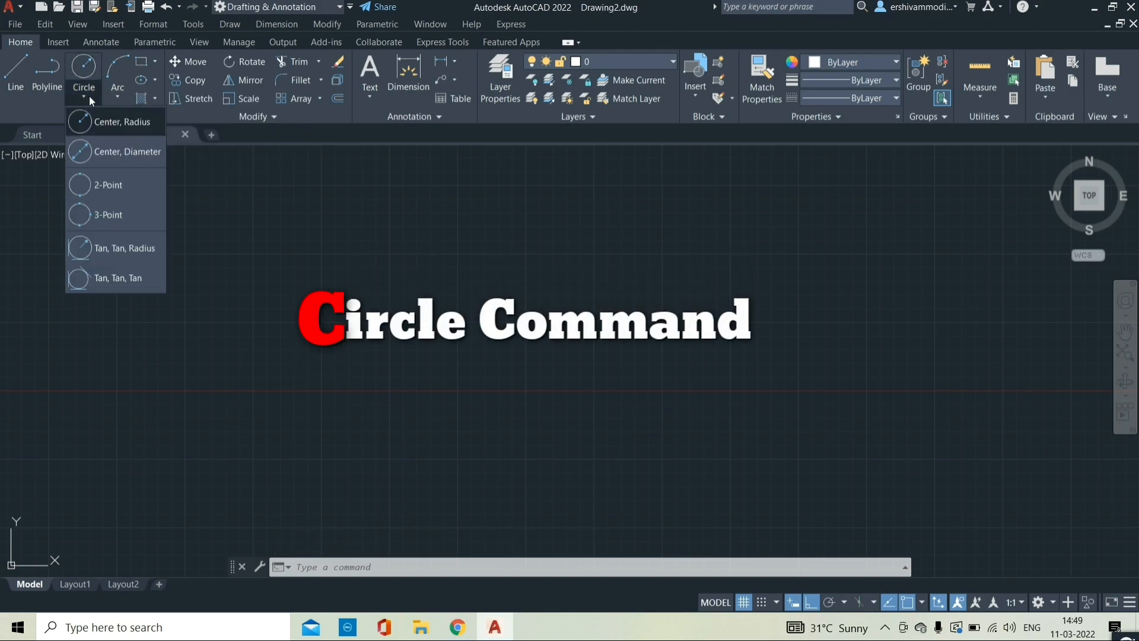
left_click(122, 122)
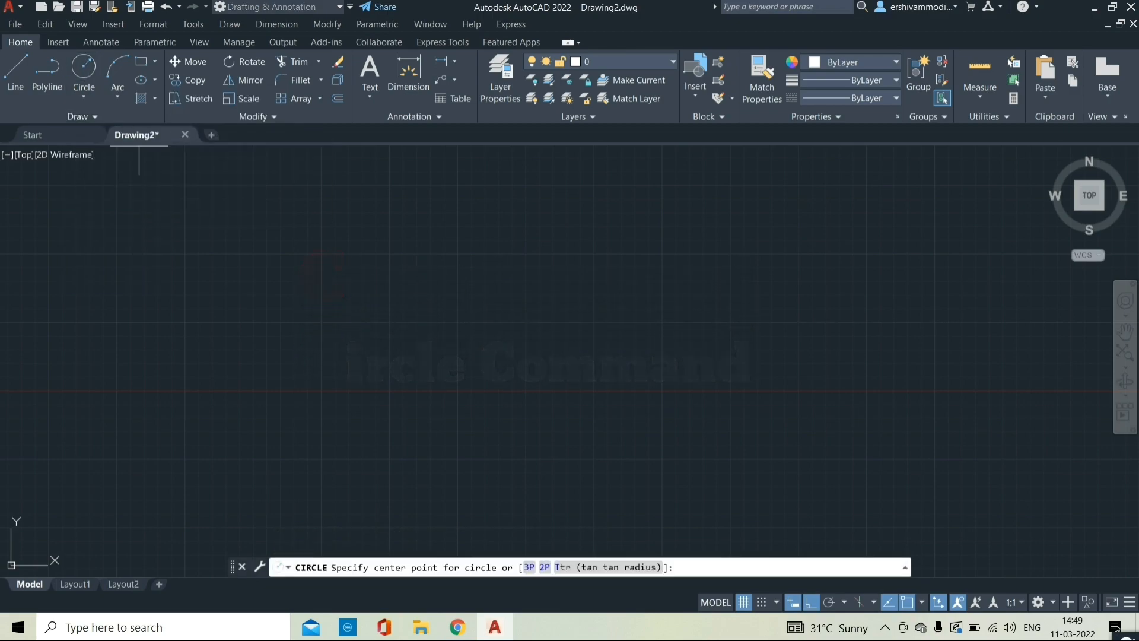
left_click(330, 343)
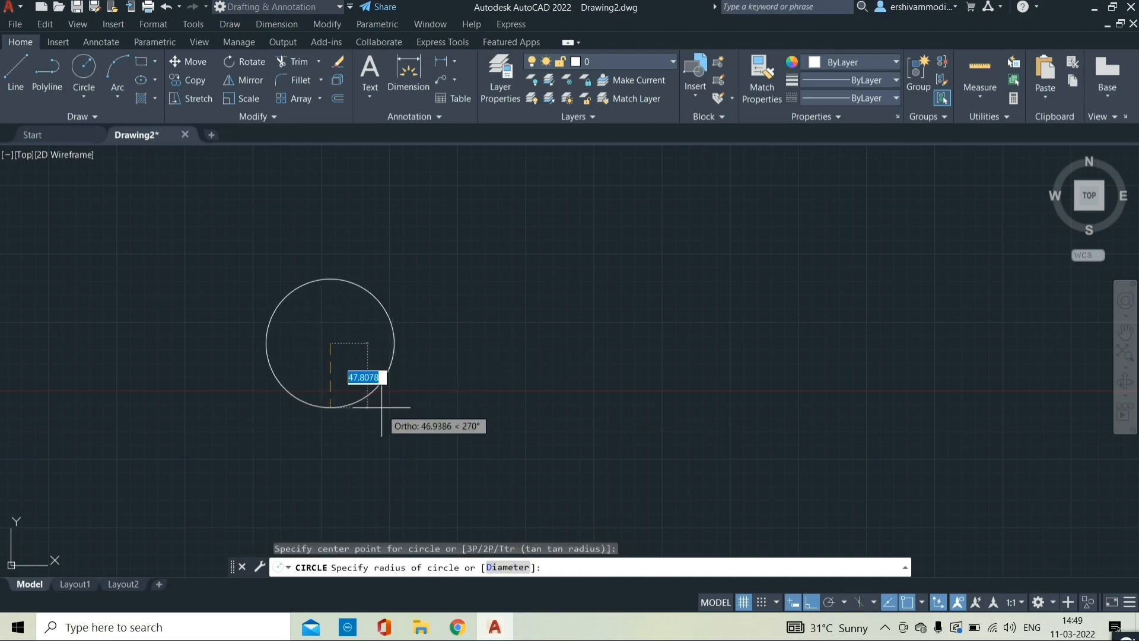
left_click(809, 602)
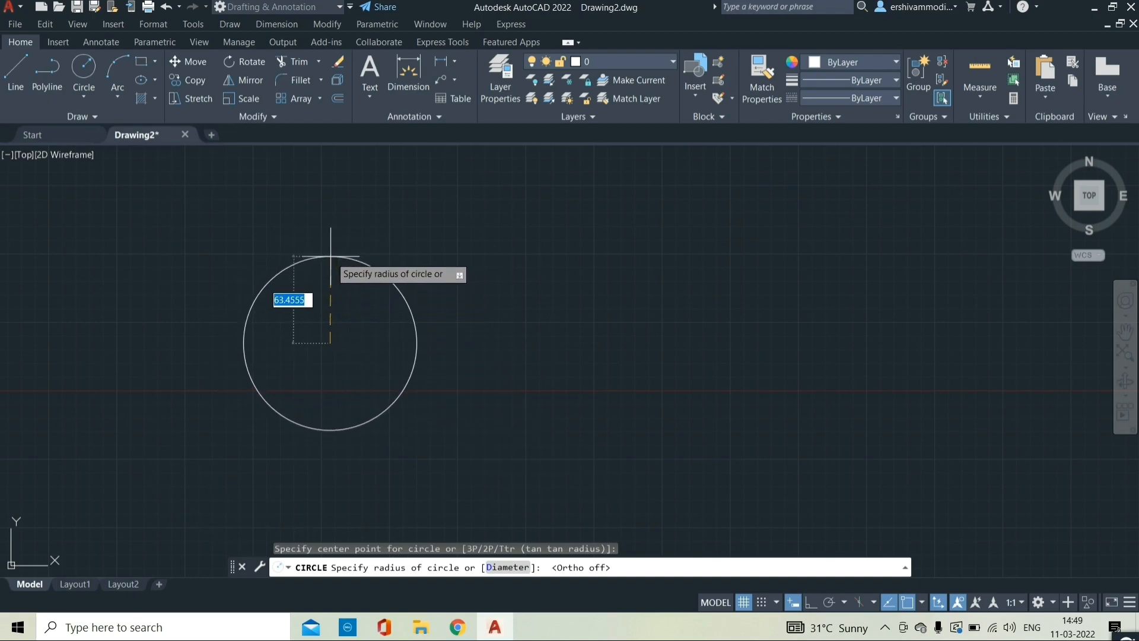
key("Return")
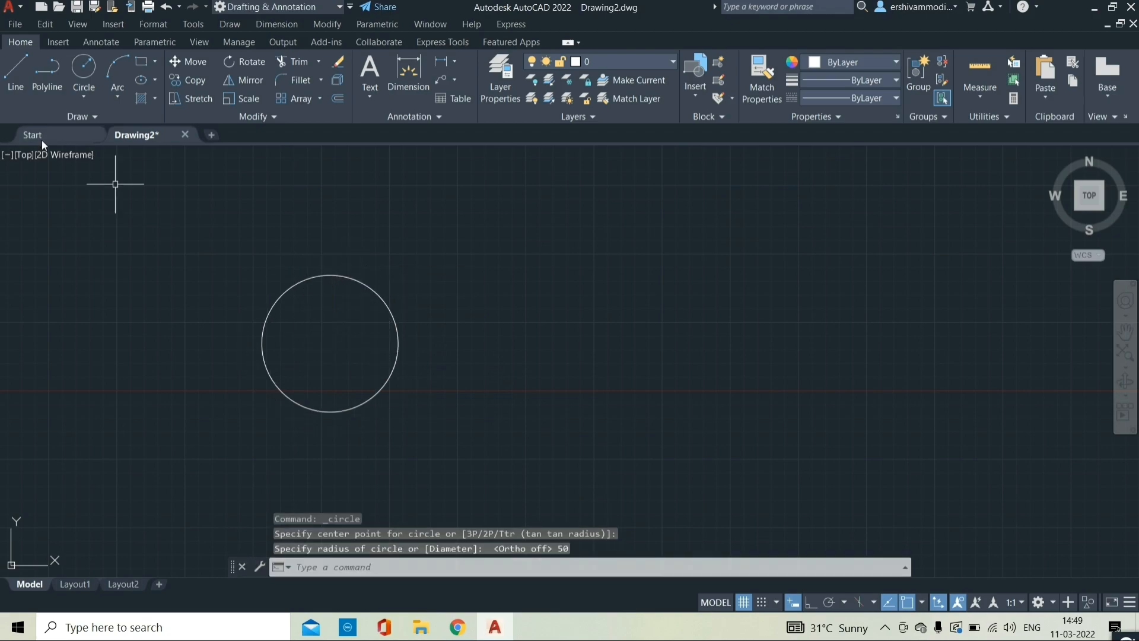
Draw a circle by center and diameter, centered 100 units right of the first circle's center, with a diameter of 100.
left_click(94, 89)
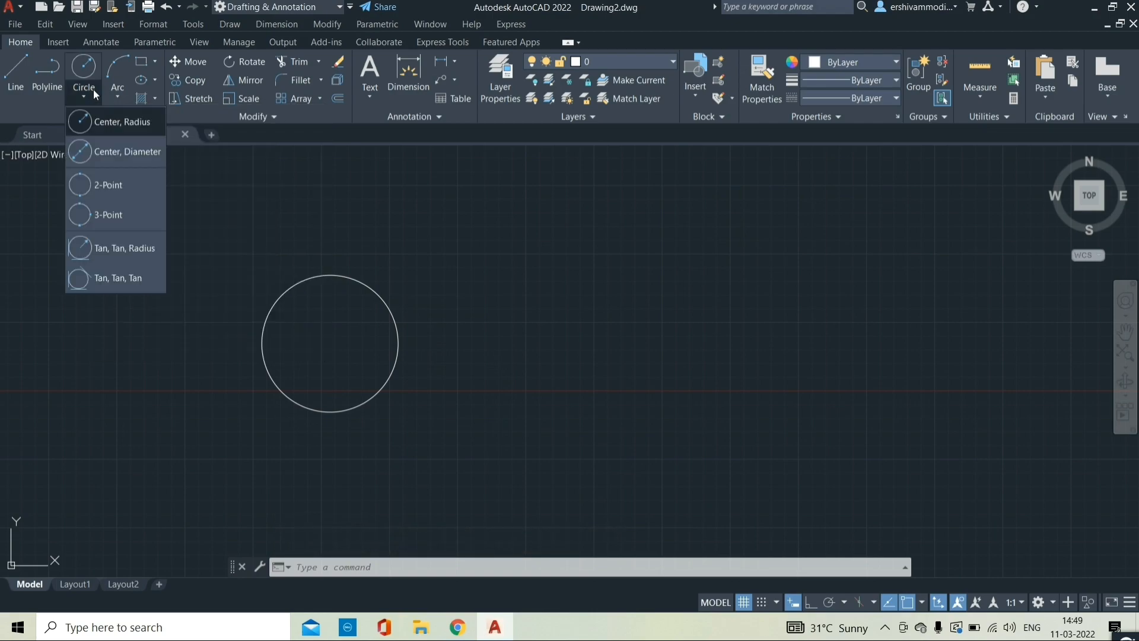
left_click(125, 153)
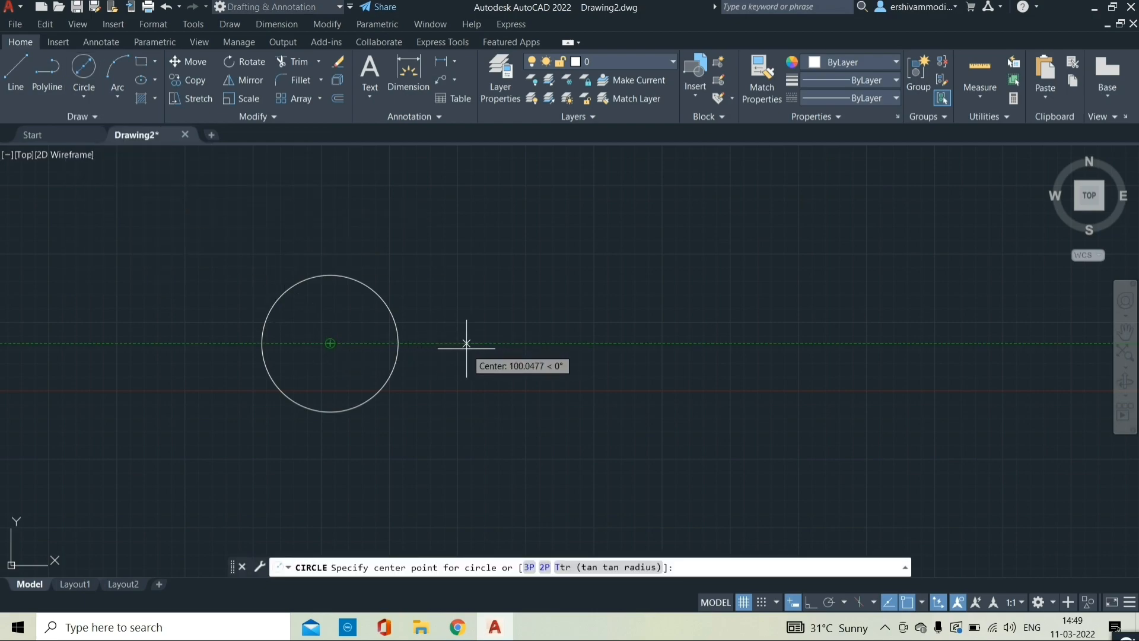
type("1")
key("Return")
type("d")
key("Return")
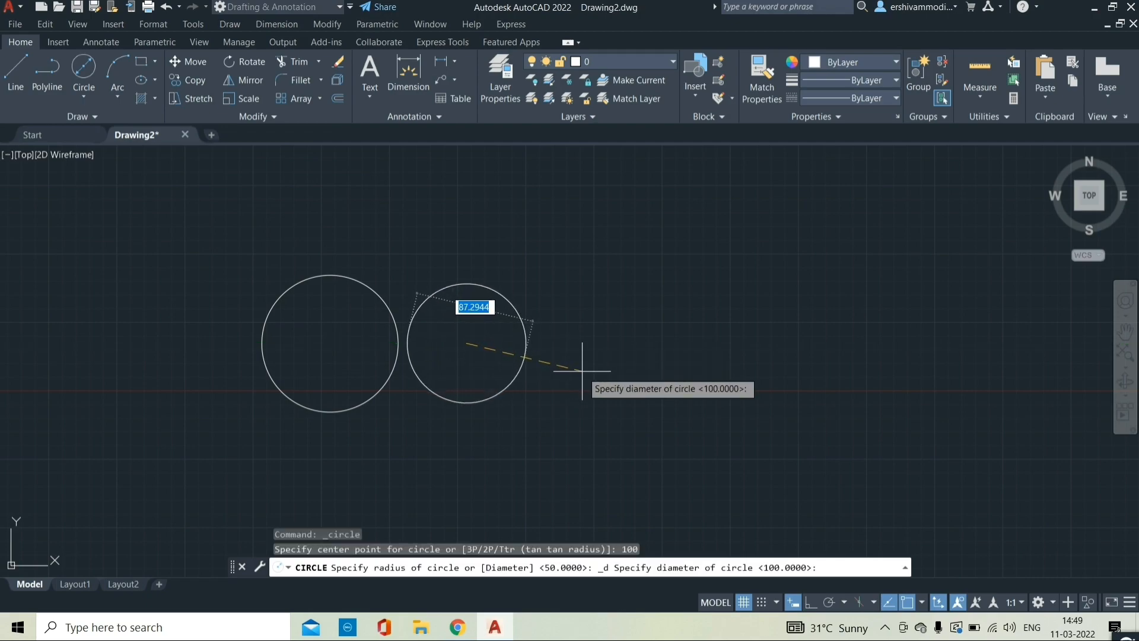
type("100")
key("Return")
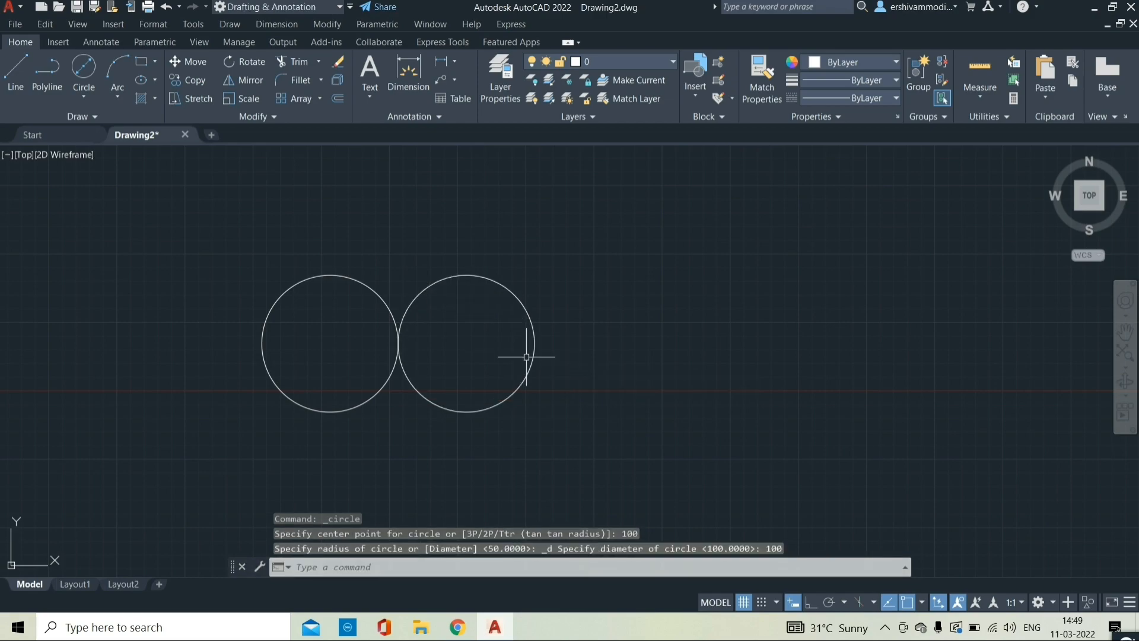
Undo the second circle and the view changes made after it.
scroll(424, 323, "up", 5)
scroll(425, 325, "down", 5)
middle_click_drag(477, 334, 440, 333)
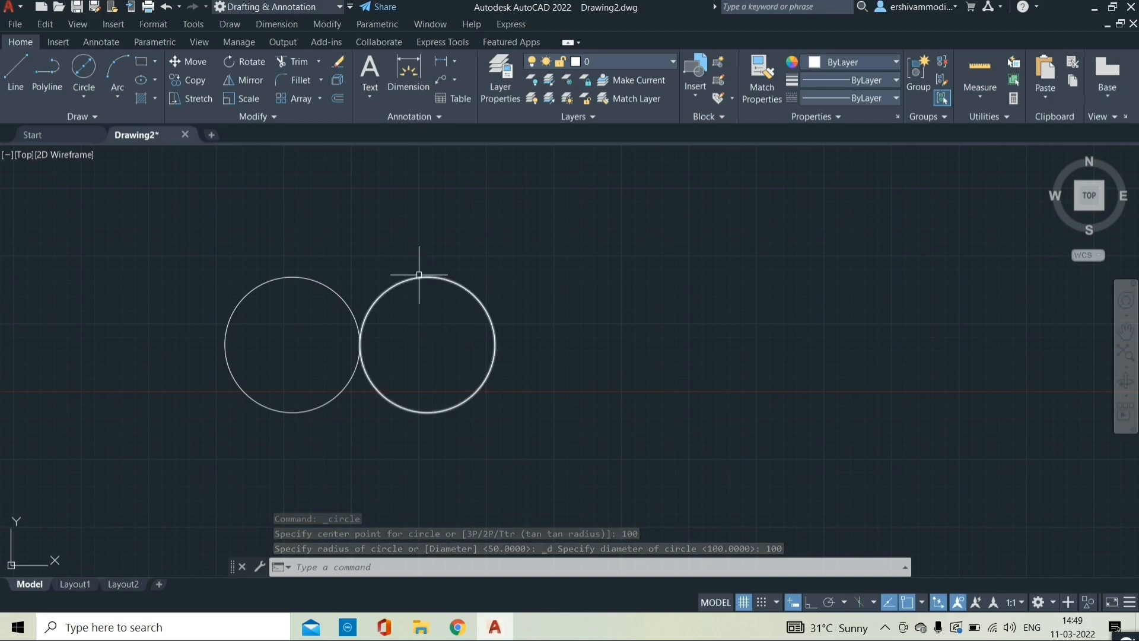
key("ctrl+z")
key("ctrl+z")
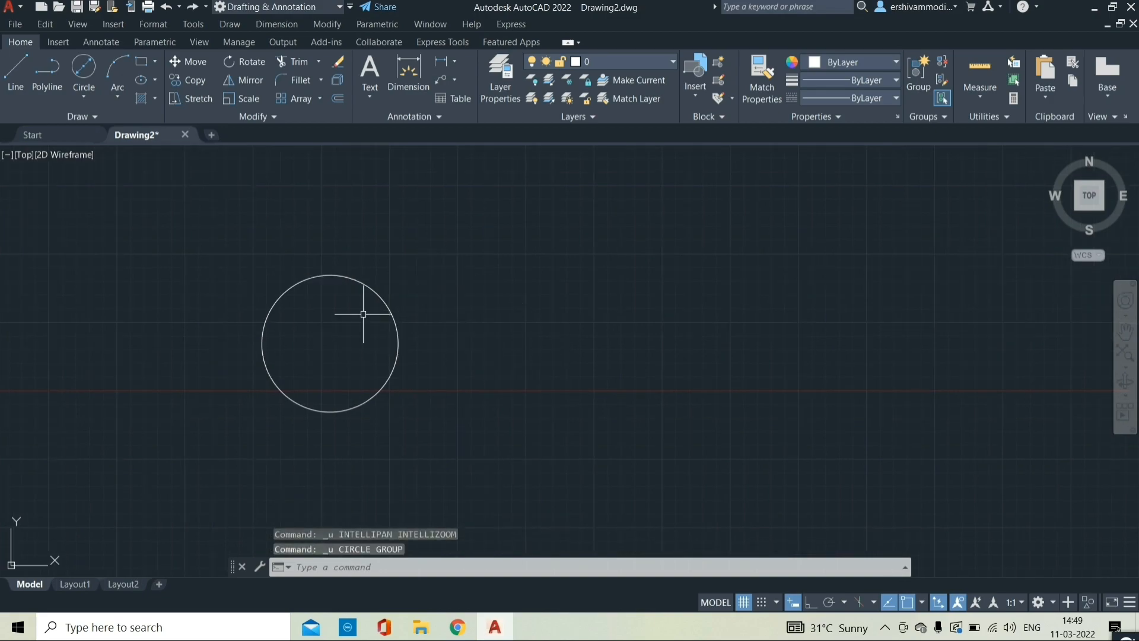
Draw a 100-diameter circle by center and diameter, level with the first circle's center and separated from it by a gap on the right.
left_click(74, 93)
left_click(111, 155)
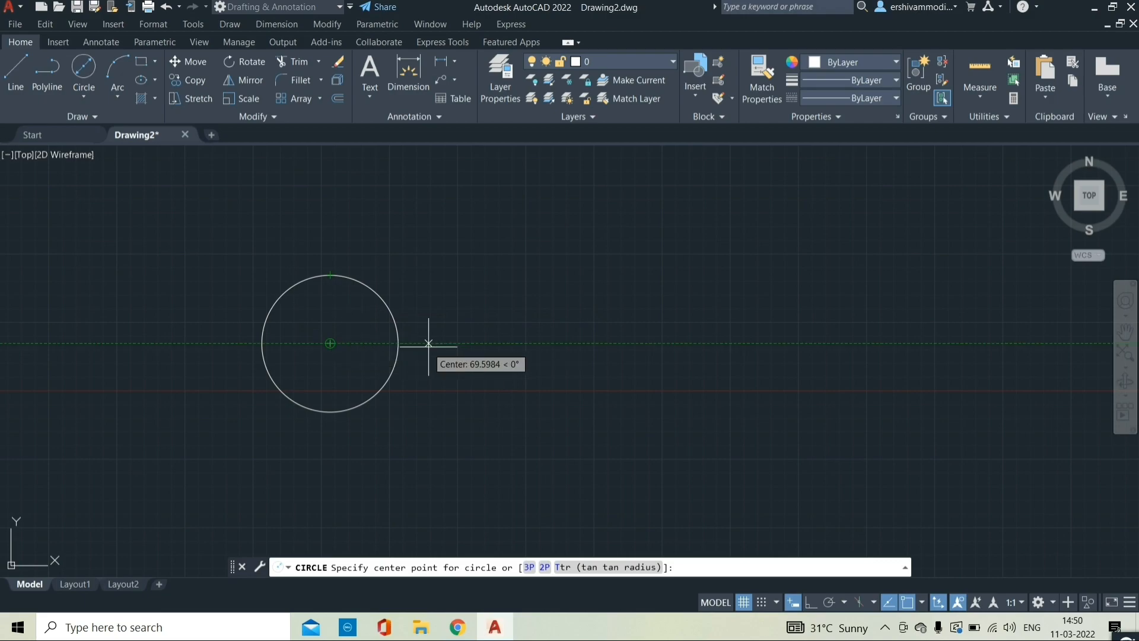
left_click(530, 343)
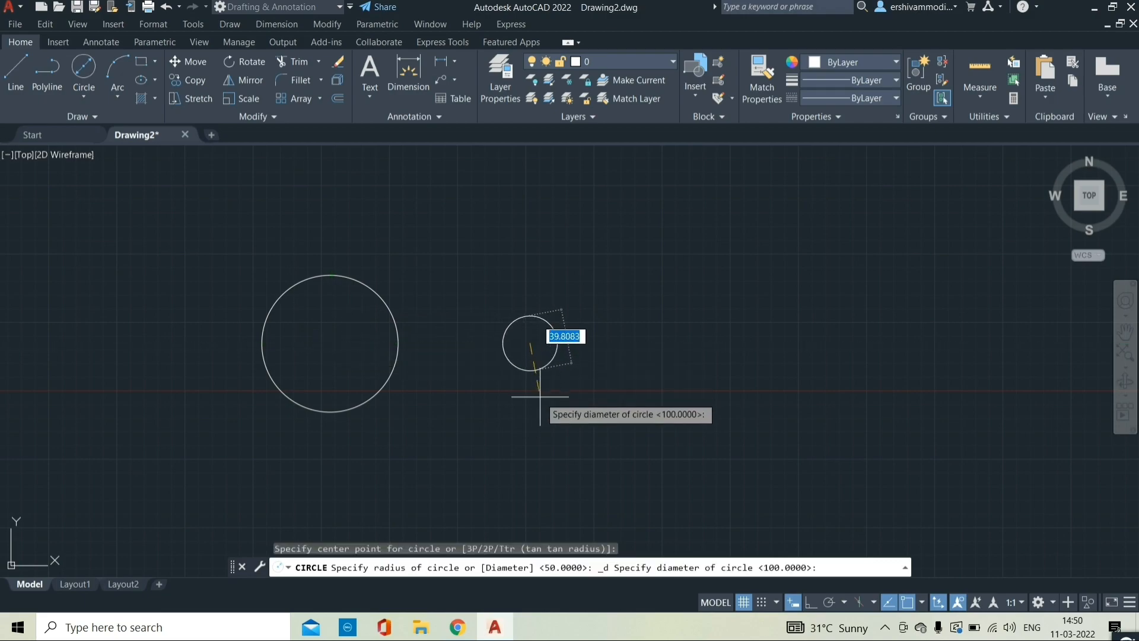
type("100")
key("Return")
middle_click_drag(479, 318, 438, 325)
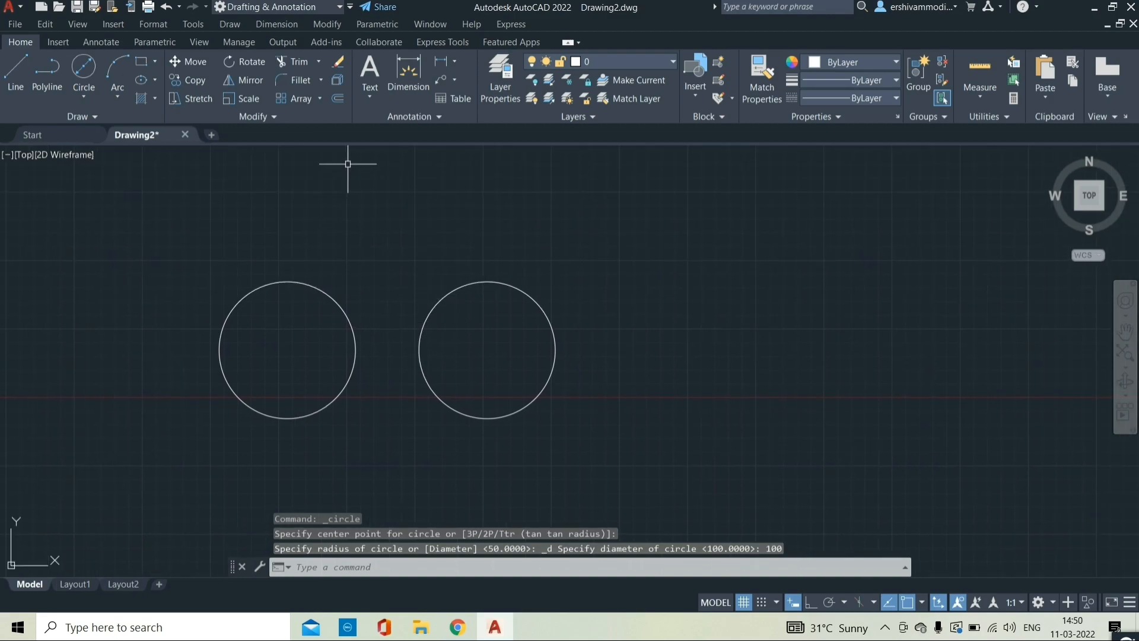
Add a radius dimension to the left circle, placing its text outside at the upper right.
left_click(272, 25)
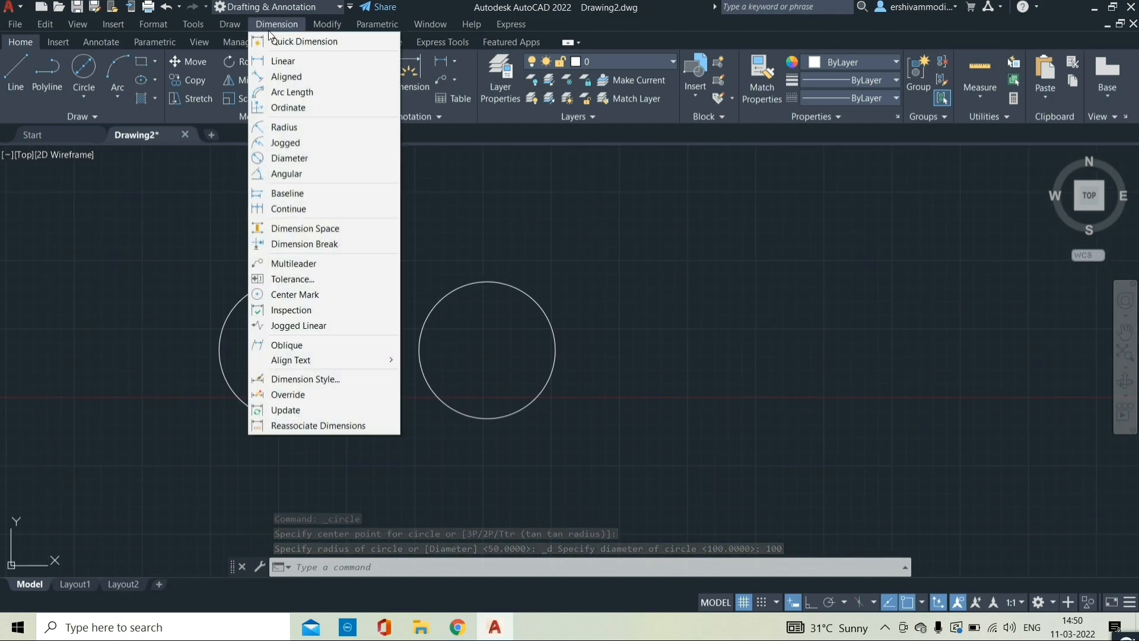
key("Escape")
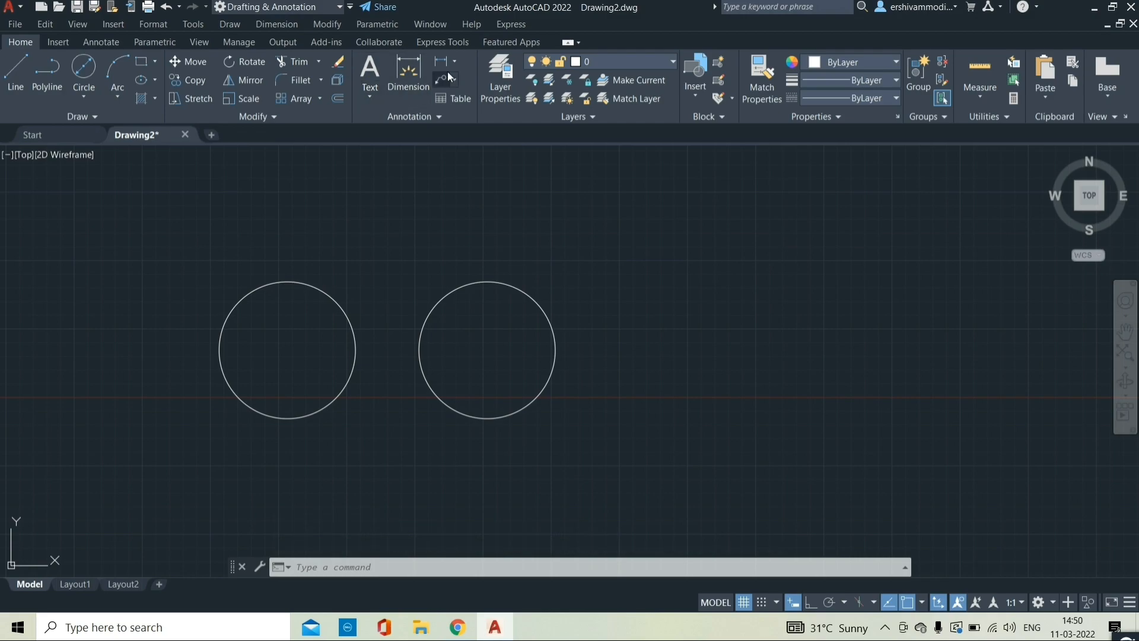
left_click(280, 25)
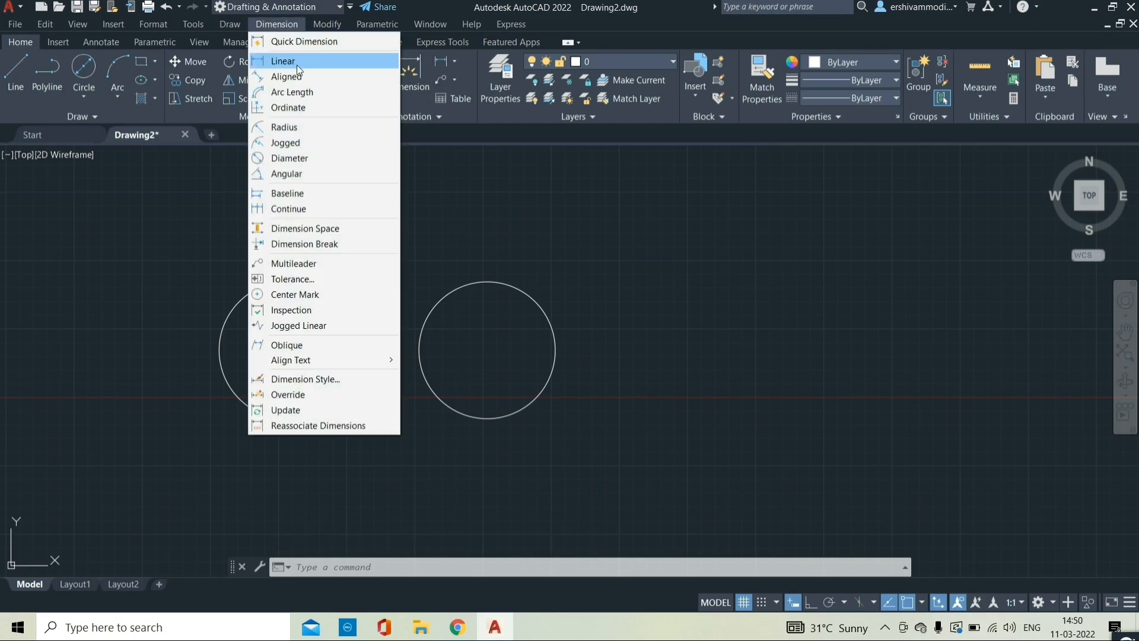
left_click(290, 127)
left_click(314, 284)
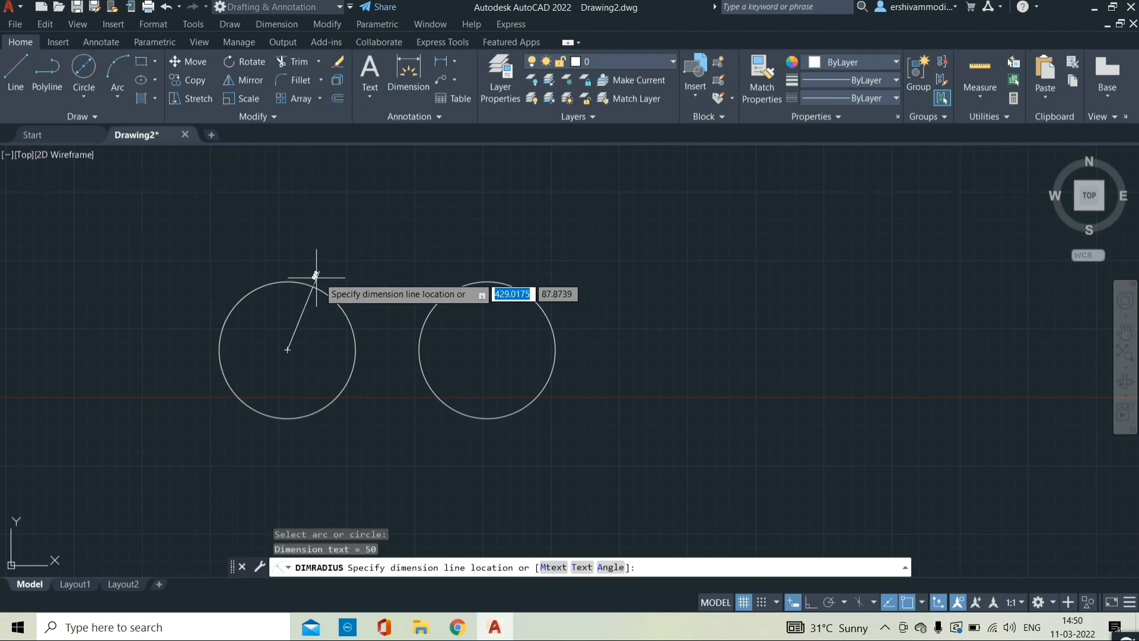
left_click(339, 268)
scroll(336, 263, "up", 5)
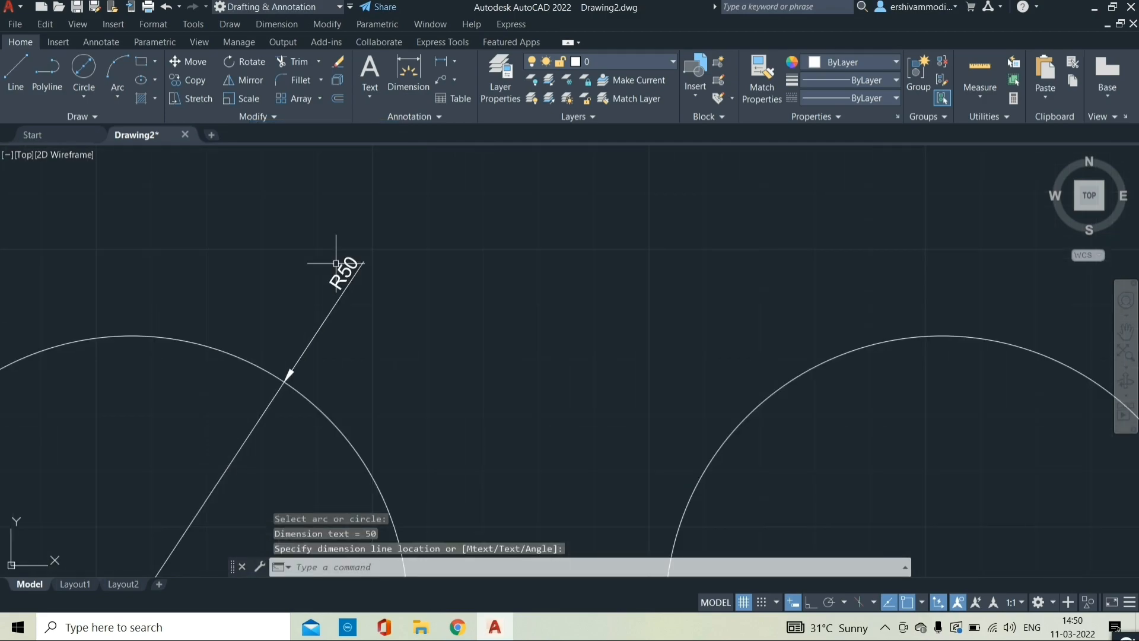
scroll(380, 302, "down", 6)
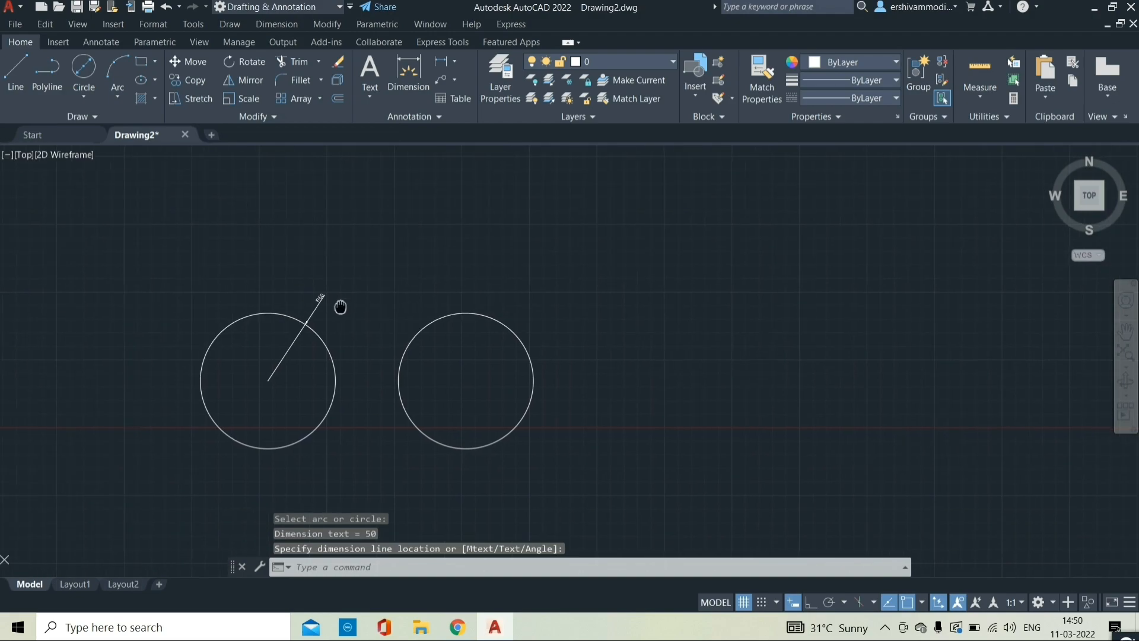
Add a diameter dimension to the right circle, placing its text outside at the upper right, and compare both dimensions.
left_click(281, 25)
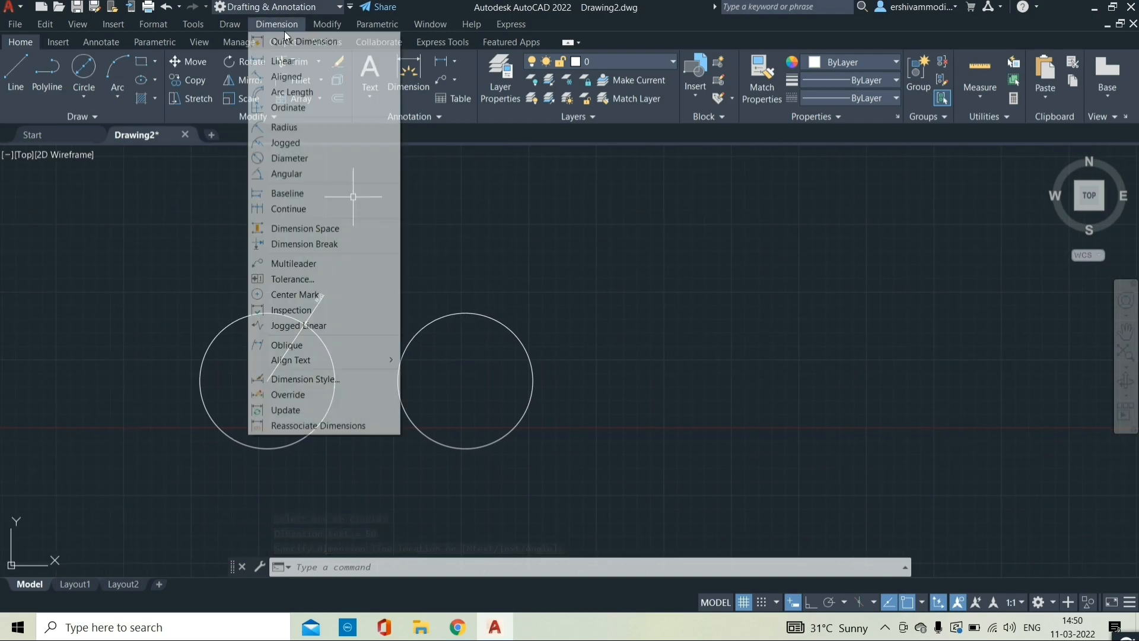
left_click(304, 158)
left_click(452, 314)
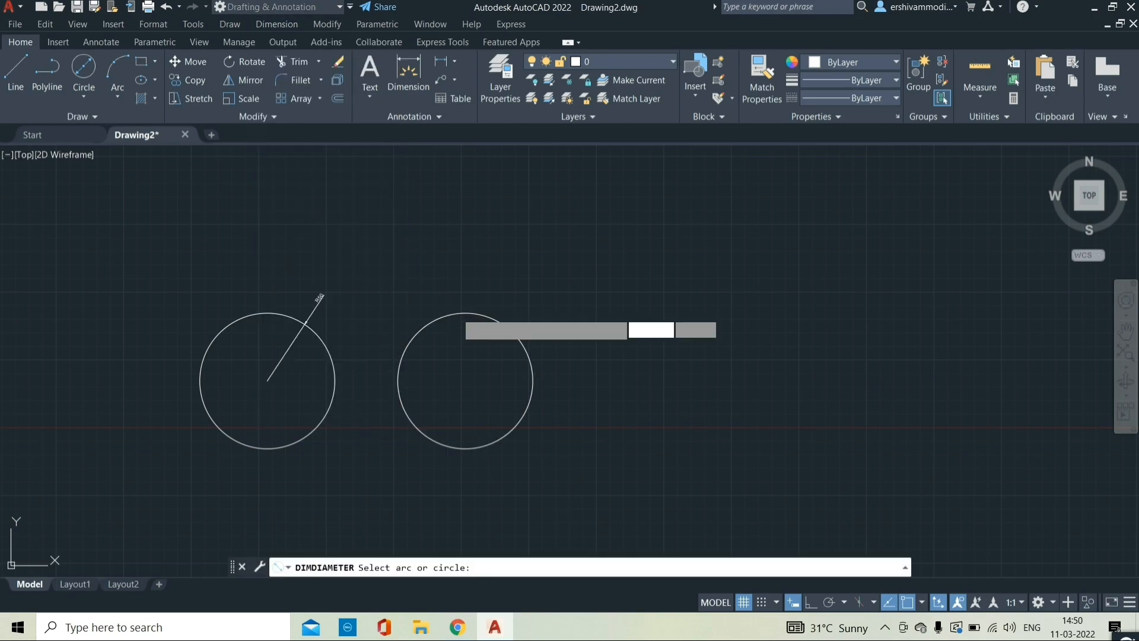
left_click(516, 298)
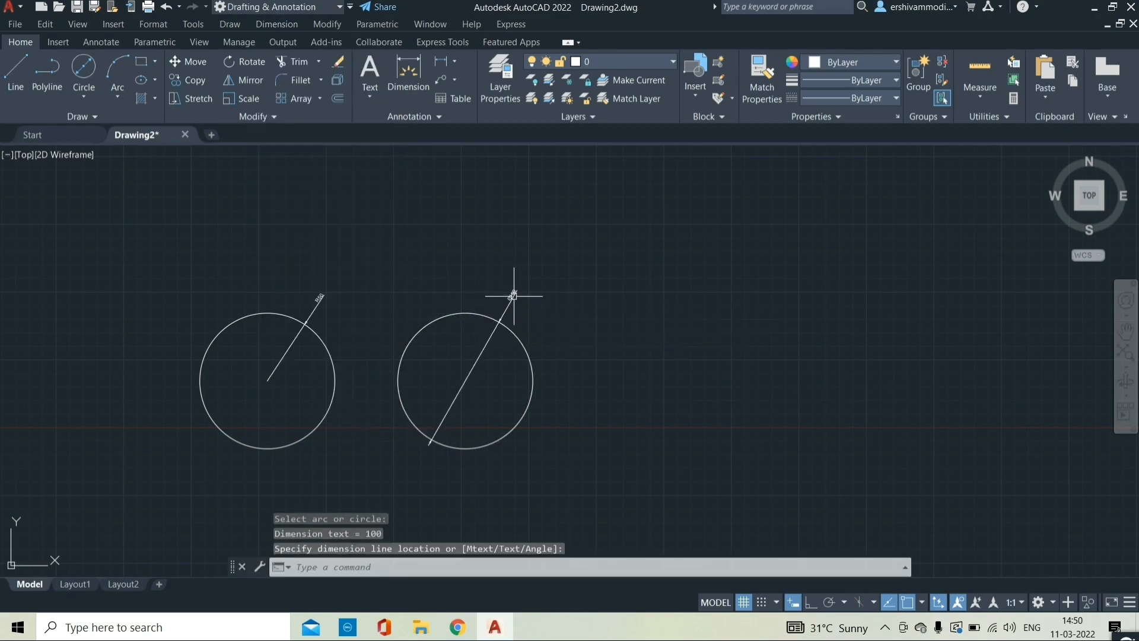
scroll(514, 301, "up", 5)
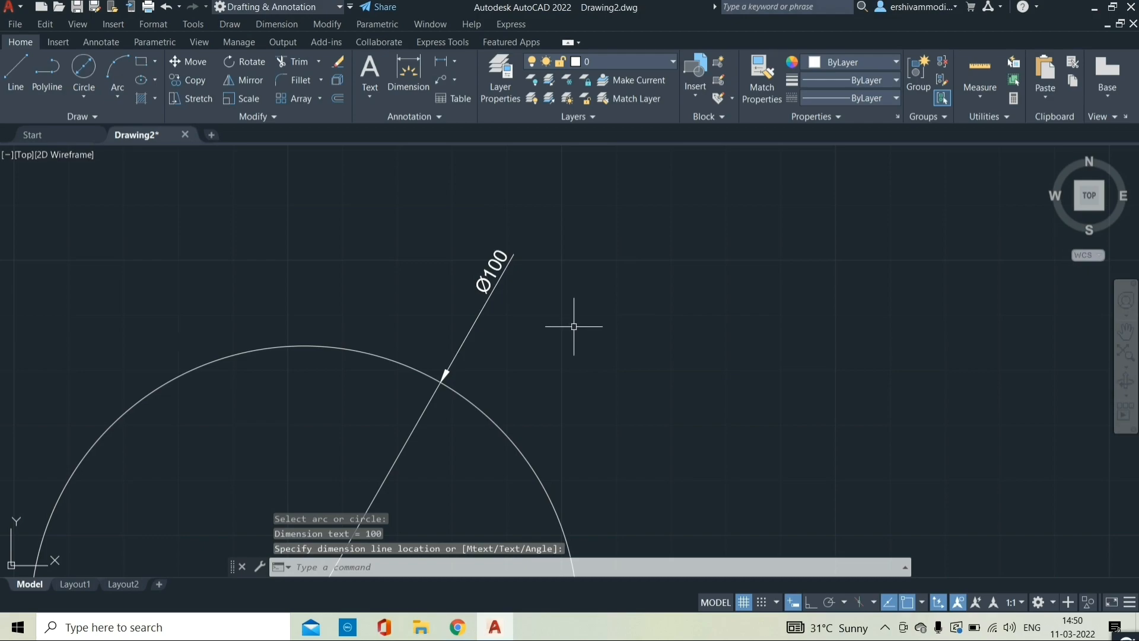
scroll(573, 326, "down", 4)
scroll(578, 320, "up", 2)
middle_click_drag(297, 298, 436, 297)
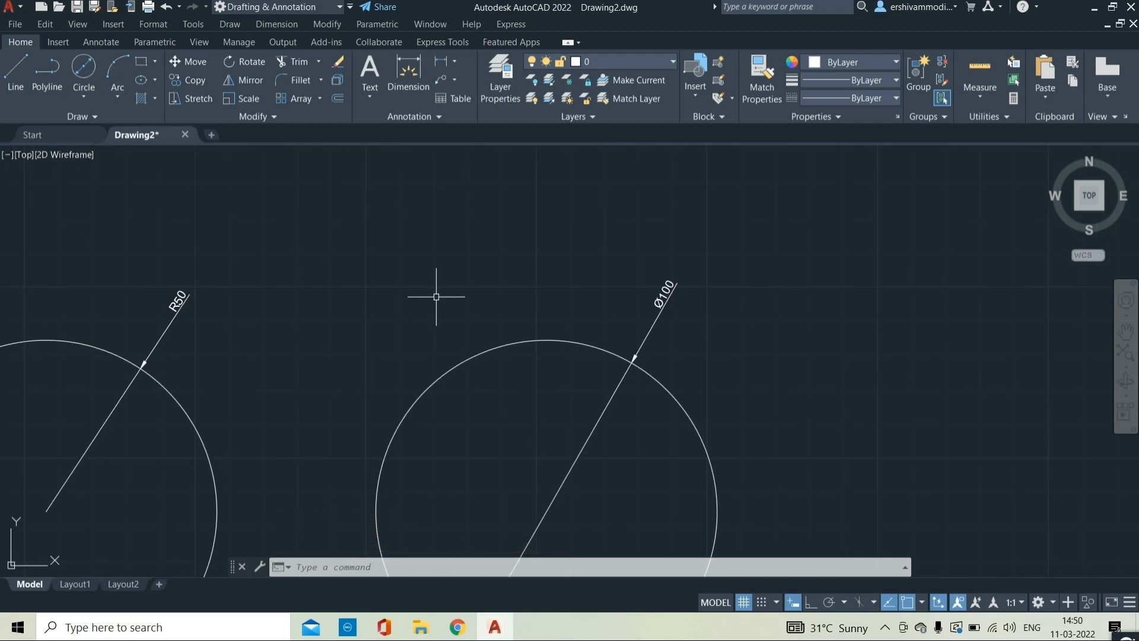
scroll(436, 297, "down", 4)
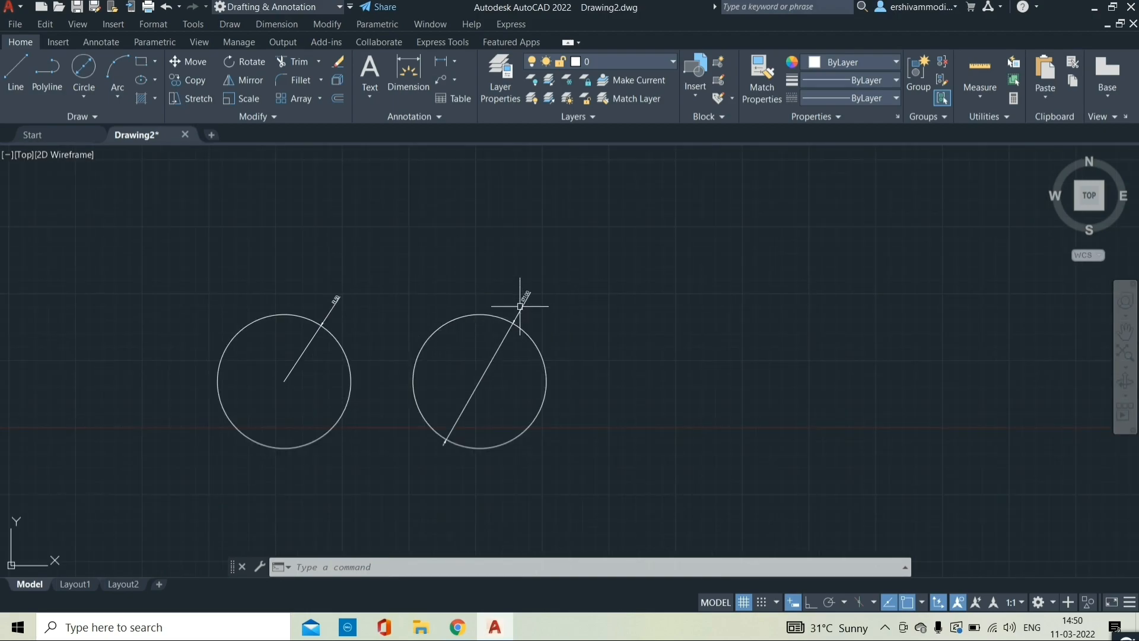
Delete the diameter dimension of the right circle and the radius dimension of the left circle.
key("Delete")
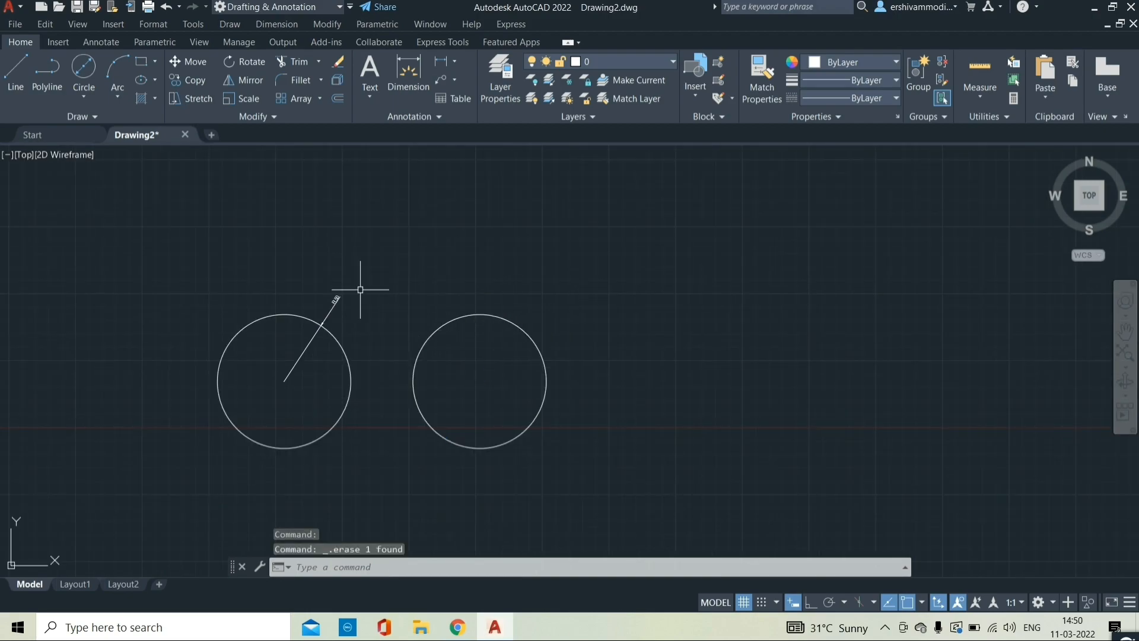
left_click(332, 305)
key("Delete")
scroll(388, 330, "up", 2)
middle_click_drag(409, 312, 453, 279)
scroll(597, 335, "down", 2)
middle_click_drag(599, 331, 486, 315)
Draw a rectangle by two opposite corners in the free space to the right of the two circles.
left_click(94, 96)
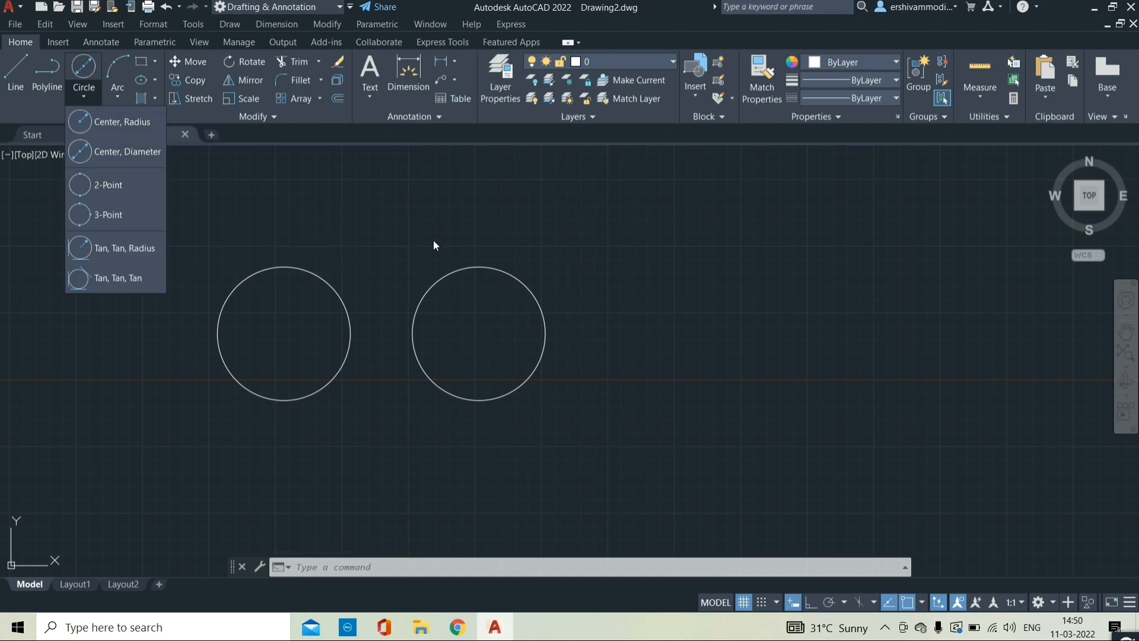
mouse_move(433, 240)
middle_mouse_down()
mouse_move(343, 239)
mouse_move(280, 211)
mouse_move(274, 188)
middle_mouse_up()
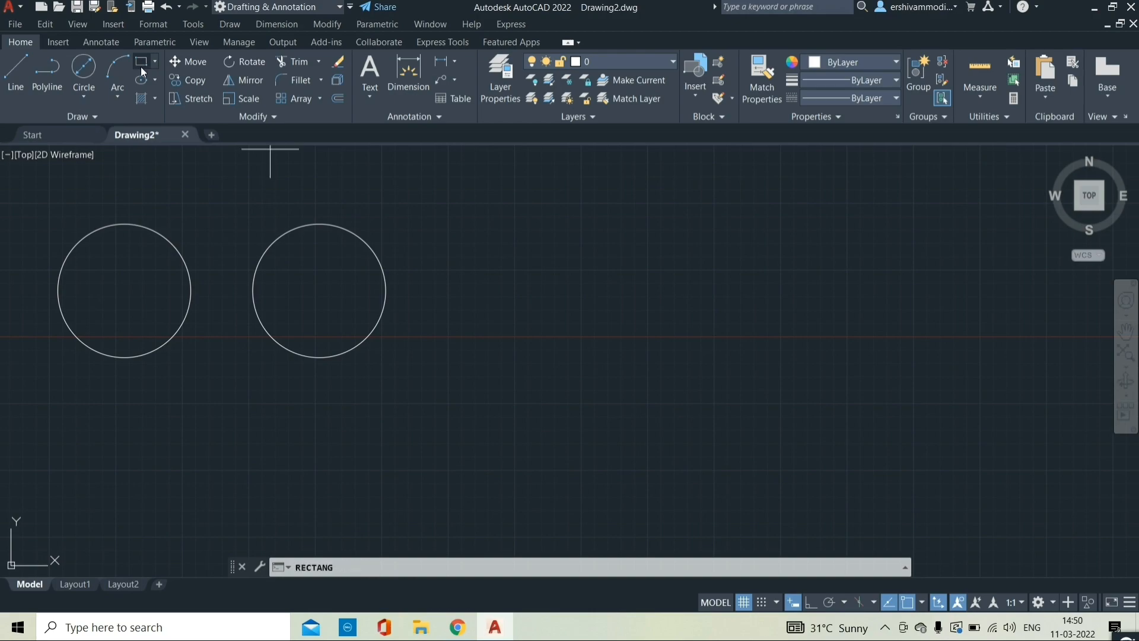
left_click(141, 64)
left_click(522, 276)
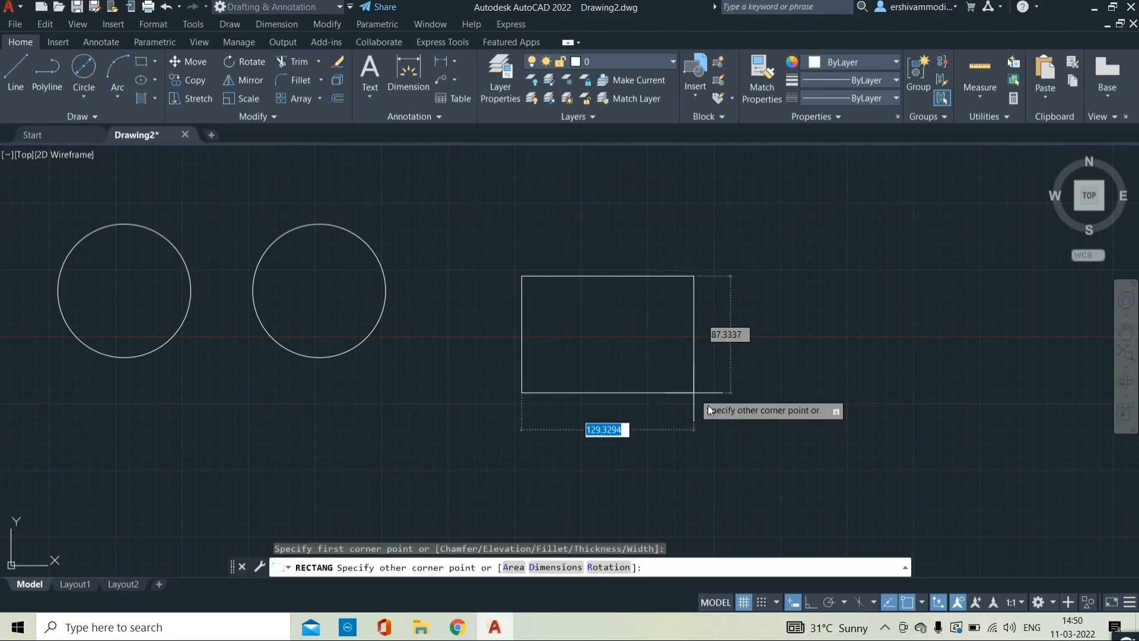
left_click(755, 449)
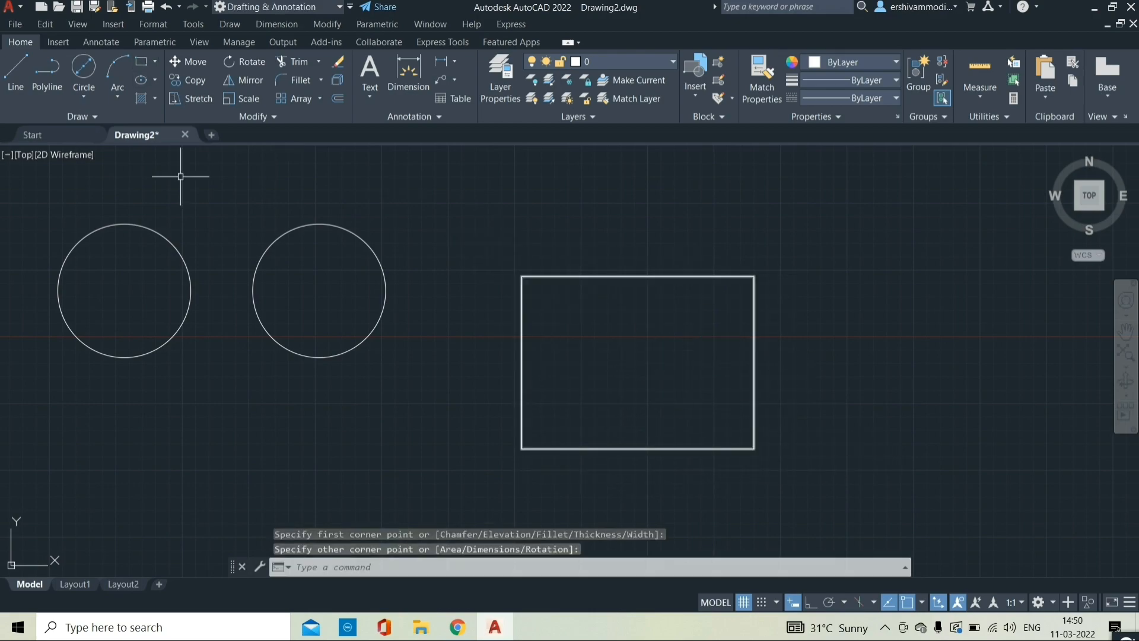
Draw a 2-point circle inside the rectangle, with its diameter running from the midpoint of the upper edge to the midpoint of the lower edge.
left_click(87, 99)
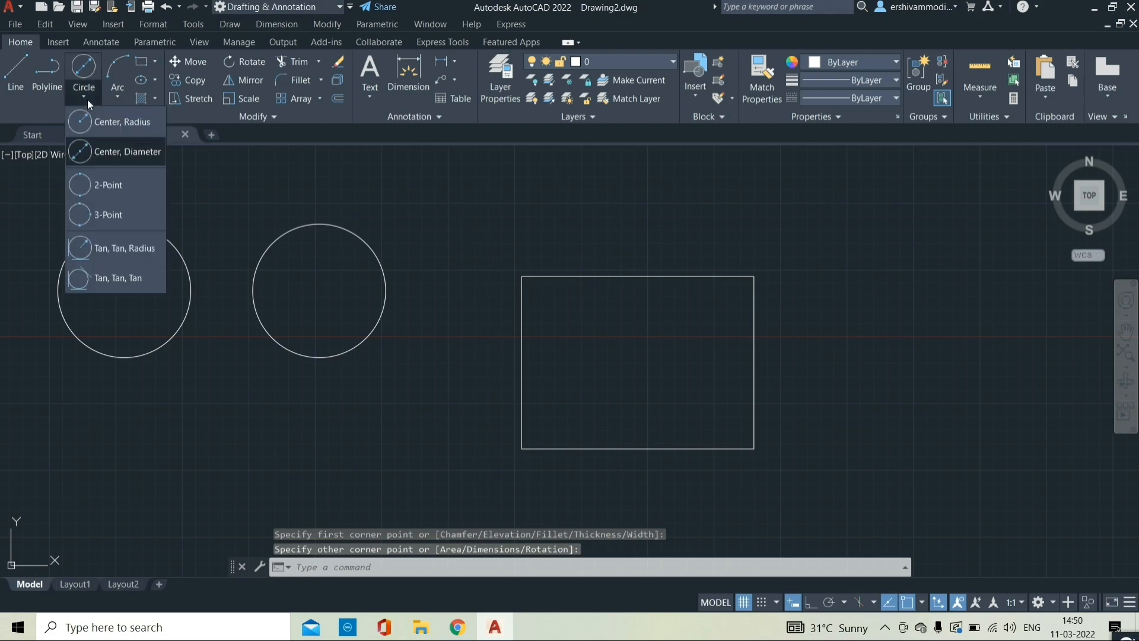
left_click(116, 185)
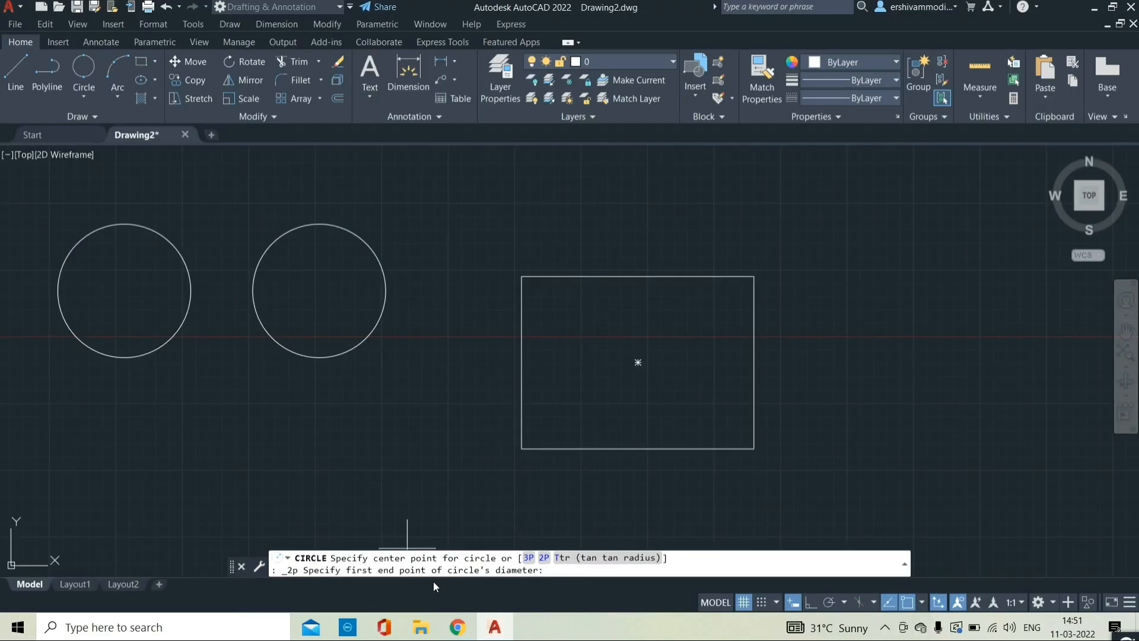
left_click(637, 277)
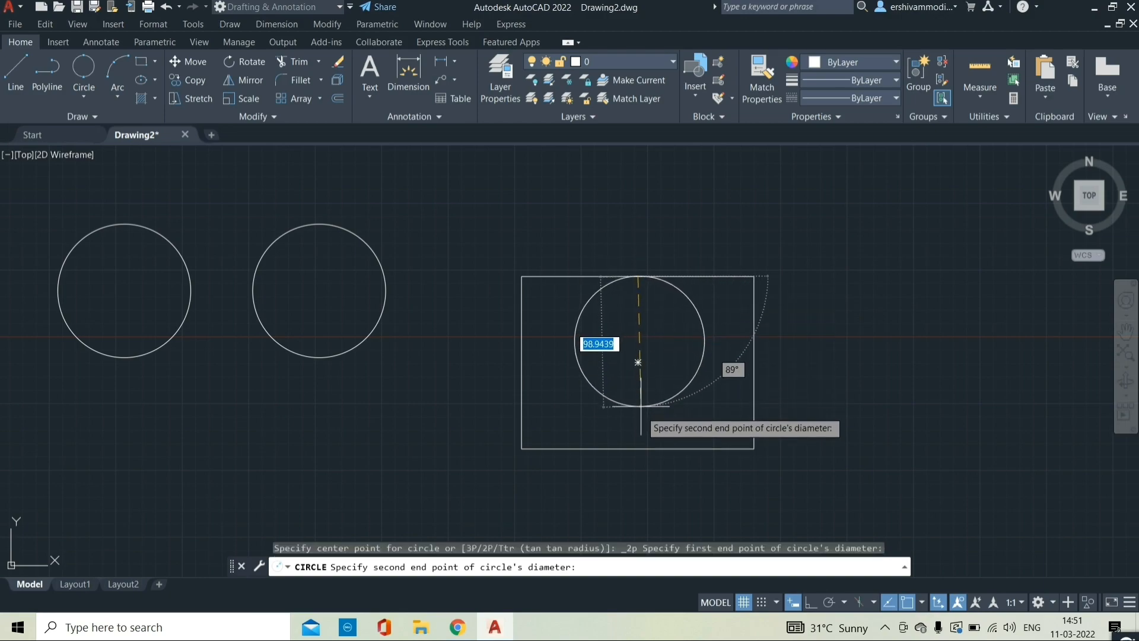
left_click(638, 448)
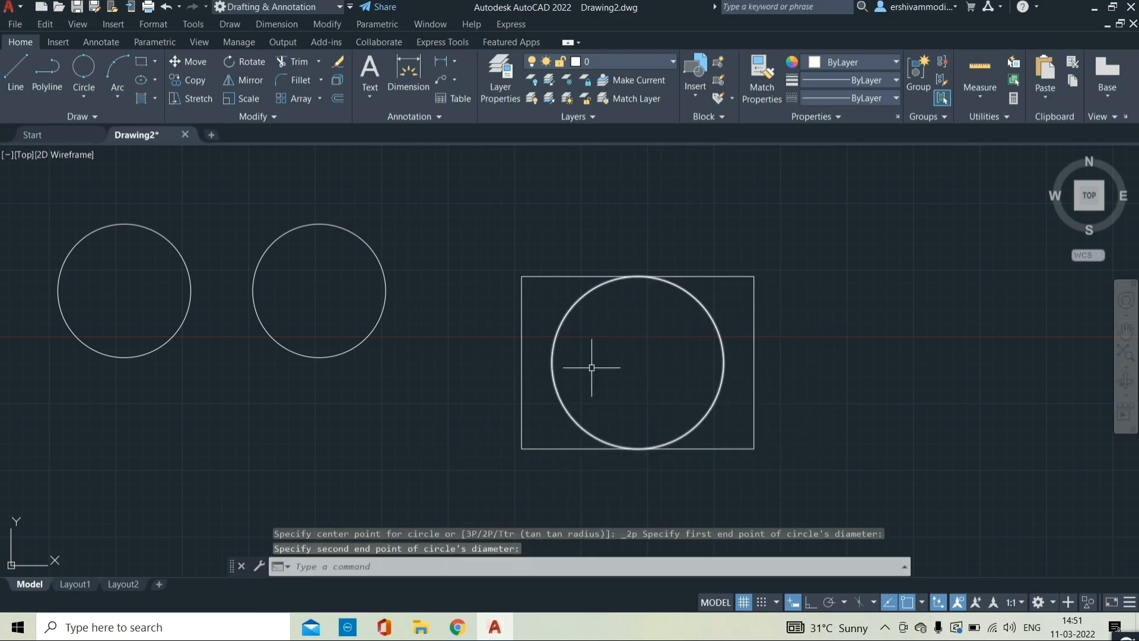
Draw a second rectangle of similar height by two opposite corners, to the right of the rectangle containing the circle.
mouse_move(651, 324)
middle_mouse_down()
mouse_move(500, 279)
mouse_move(422, 281)
middle_mouse_up()
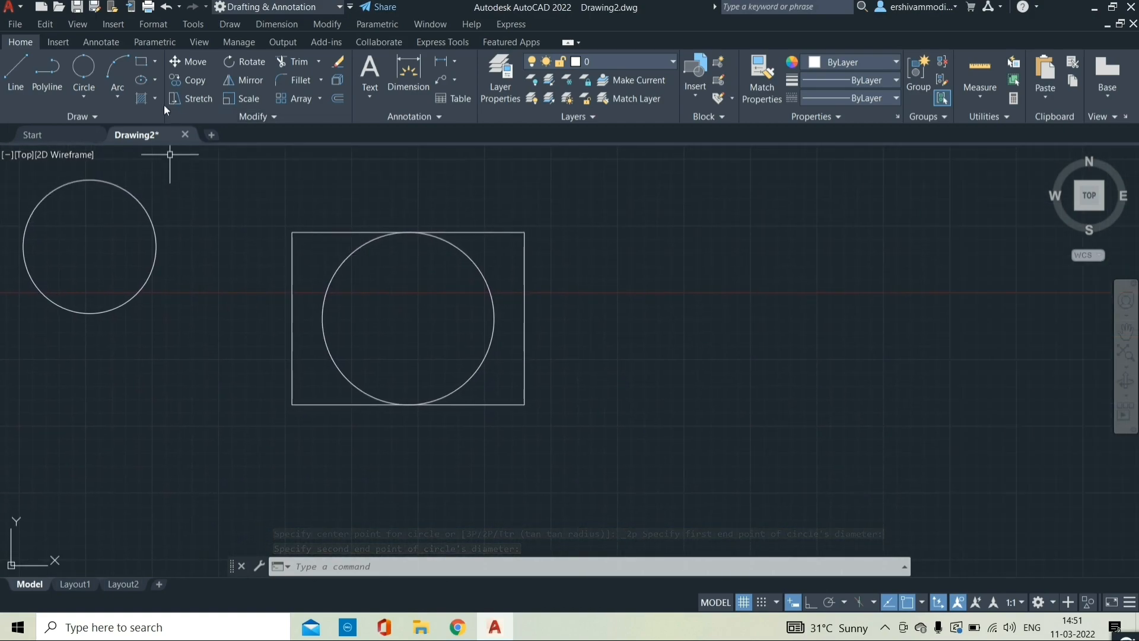
left_click(142, 62)
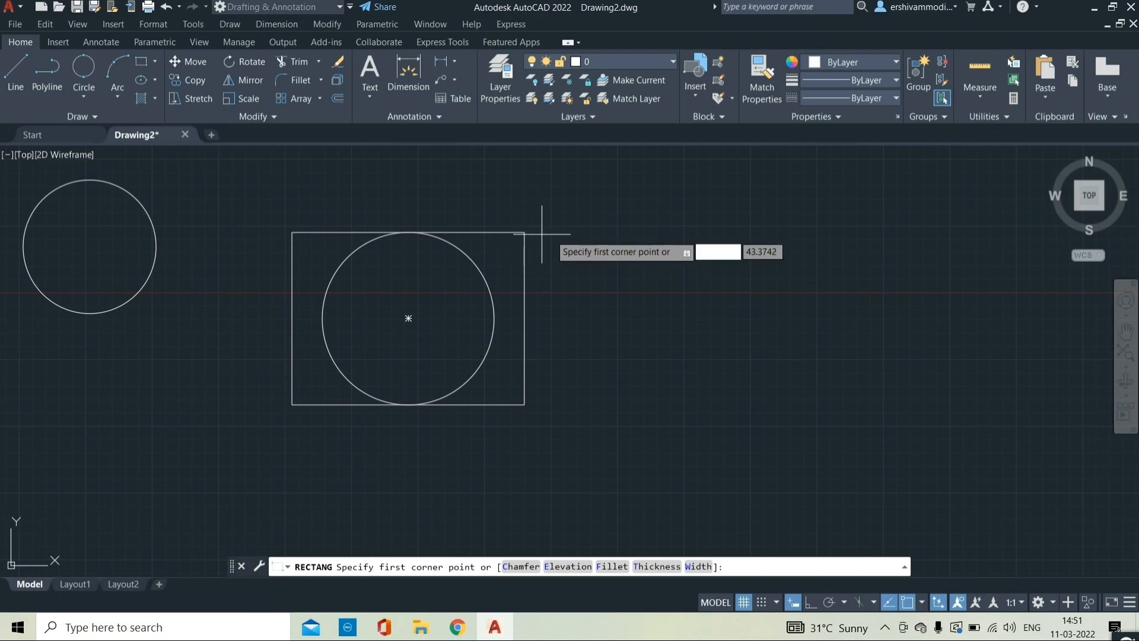
left_click(566, 233)
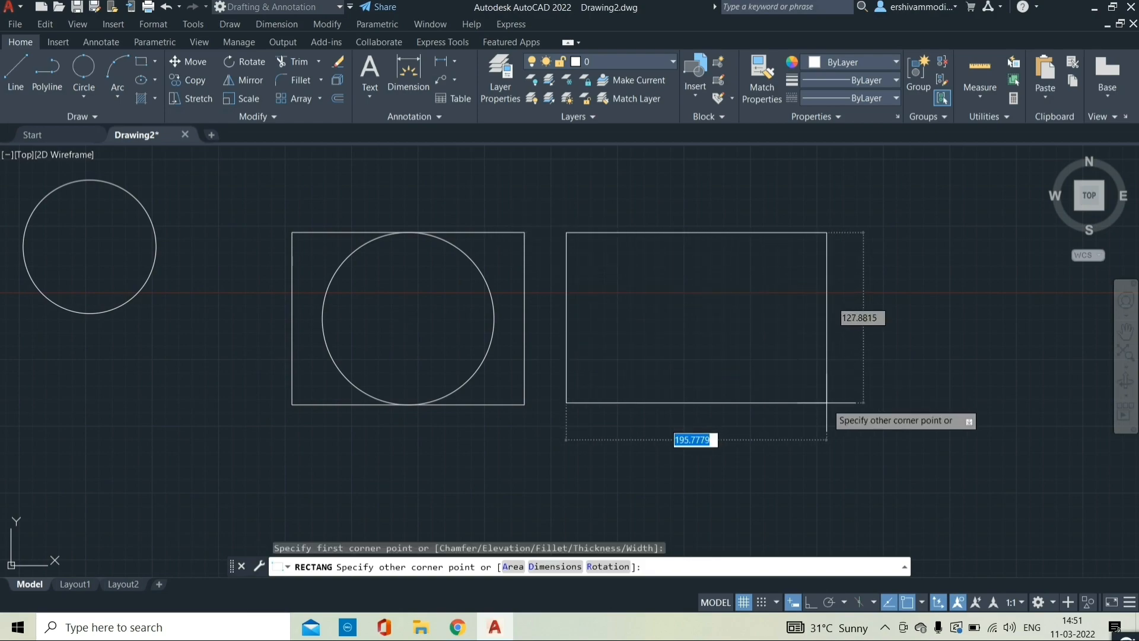
left_click(810, 404)
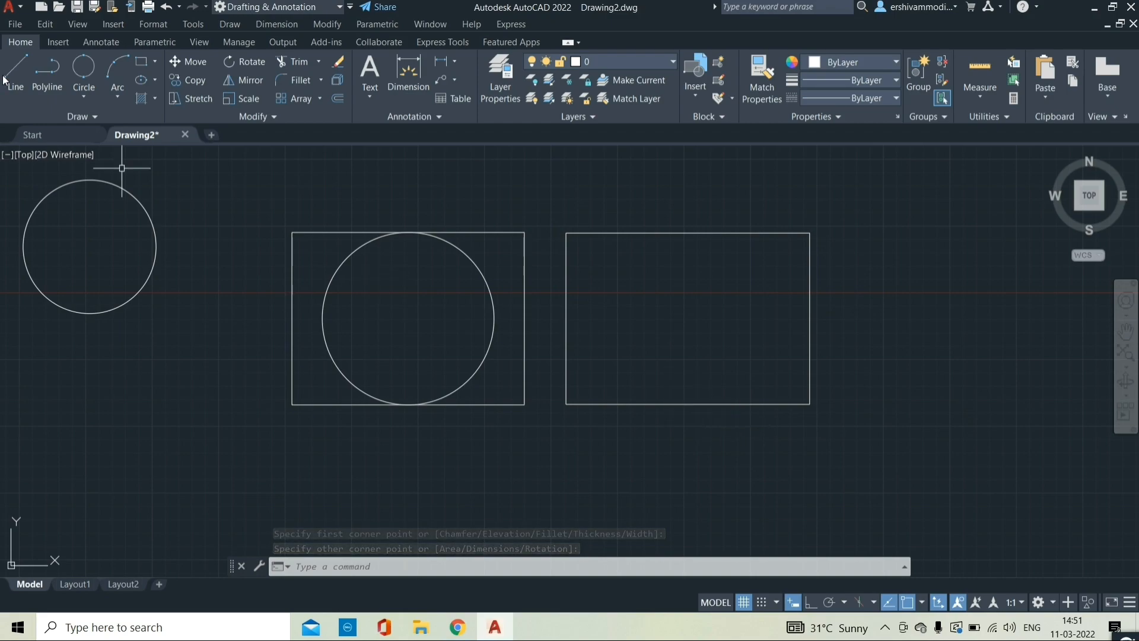
Draw a 3-point circle through the midpoints of the second rectangle's upper, right and lower edges, and inspect it up close.
left_click(82, 91)
left_click(120, 217)
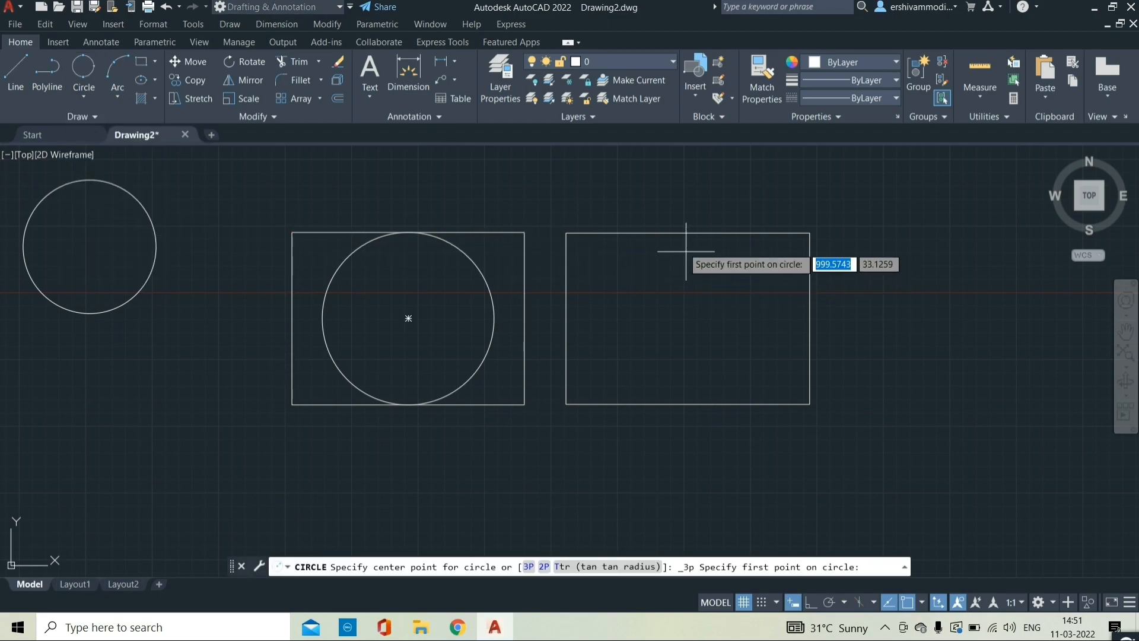
left_click(688, 232)
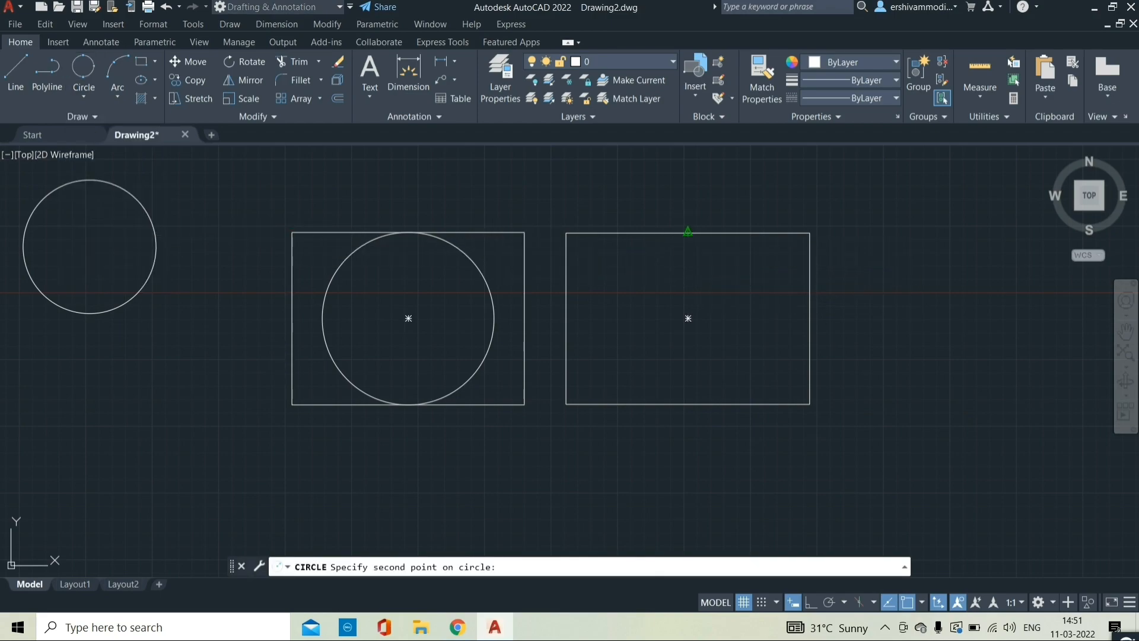
left_click(809, 318)
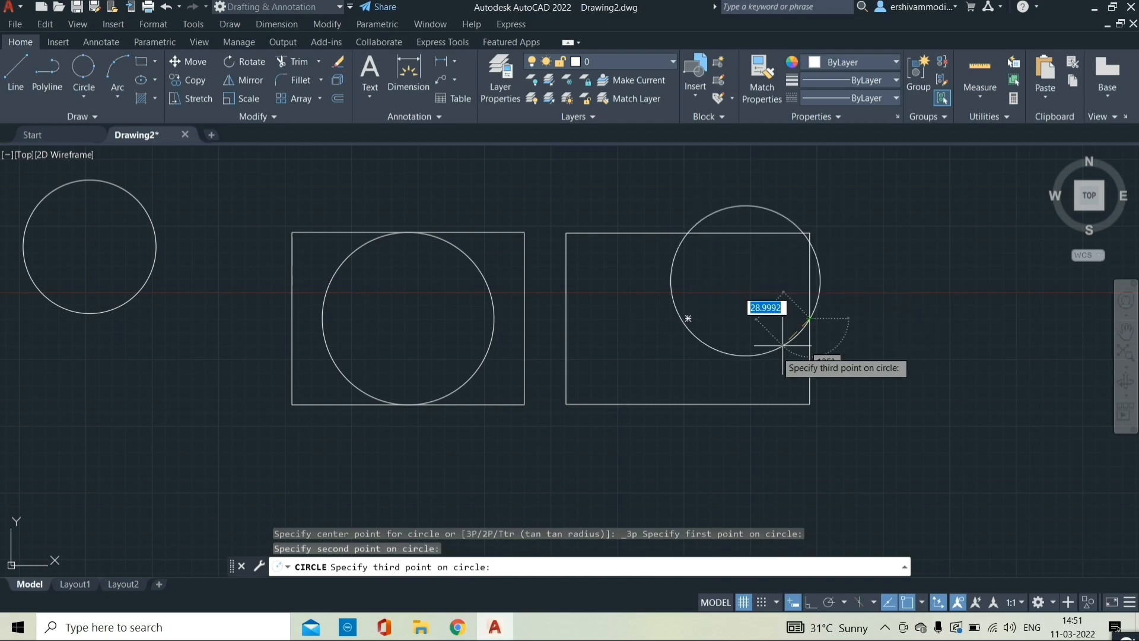
left_click(687, 404)
scroll(794, 298, "up", 3)
scroll(802, 295, "down", 3)
scroll(1009, 273, "up", 2)
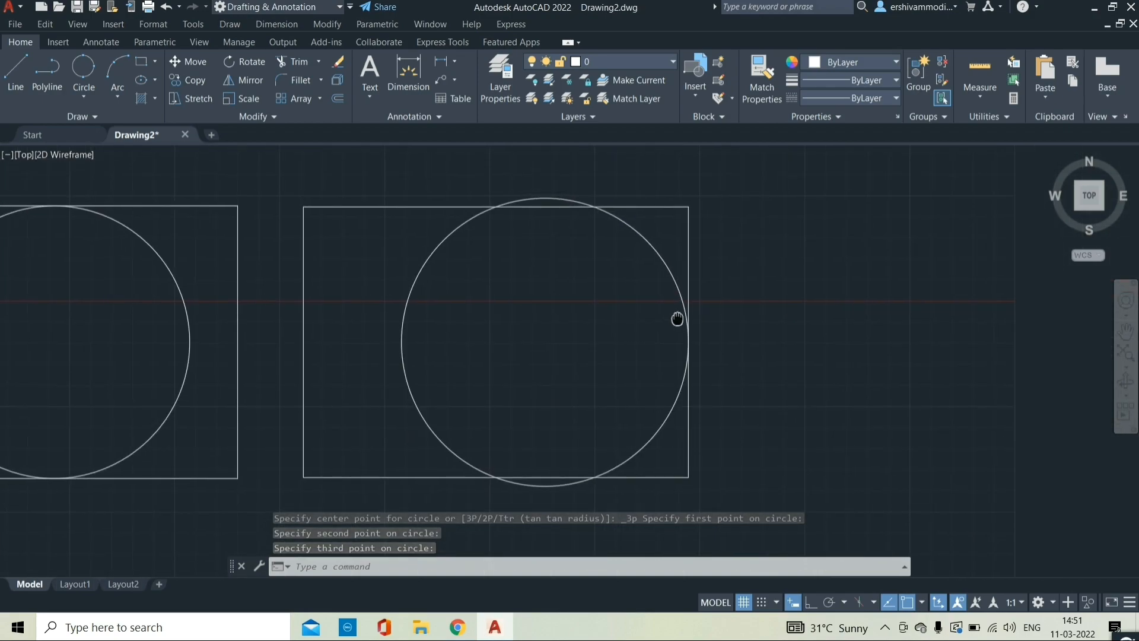
scroll(678, 319, "down", 2)
Draw a closed triangle with the Line tool to the right of the second rectangle, aligning its apex and base with the rectangle's edges.
middle_click_drag(636, 332, 419, 349)
left_click(15, 74)
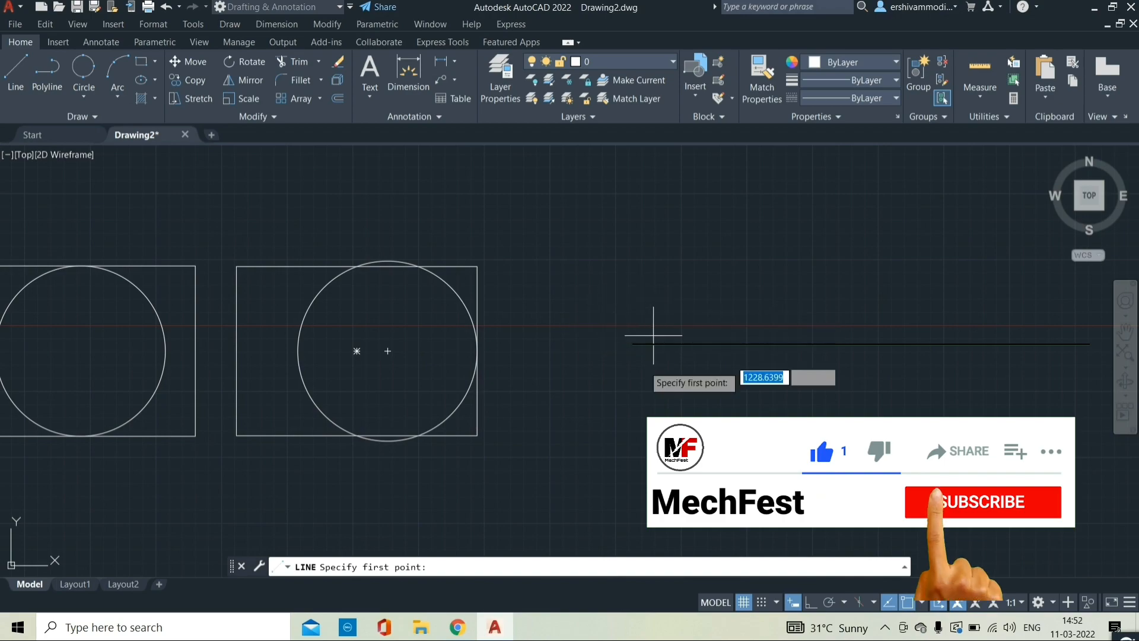
left_click(575, 435)
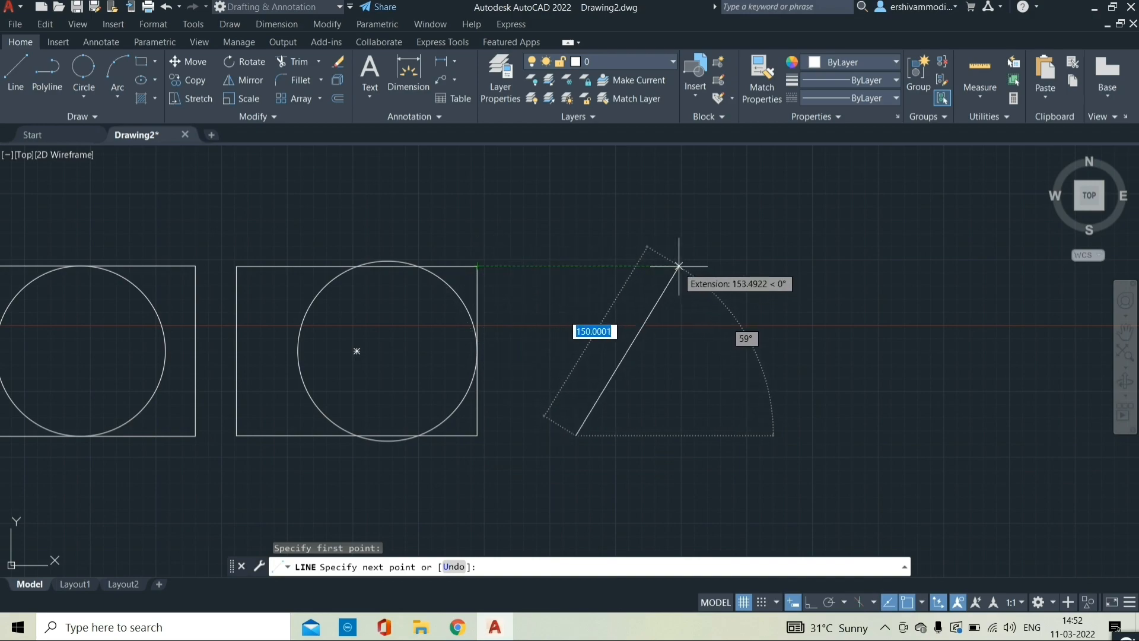
left_click(678, 266)
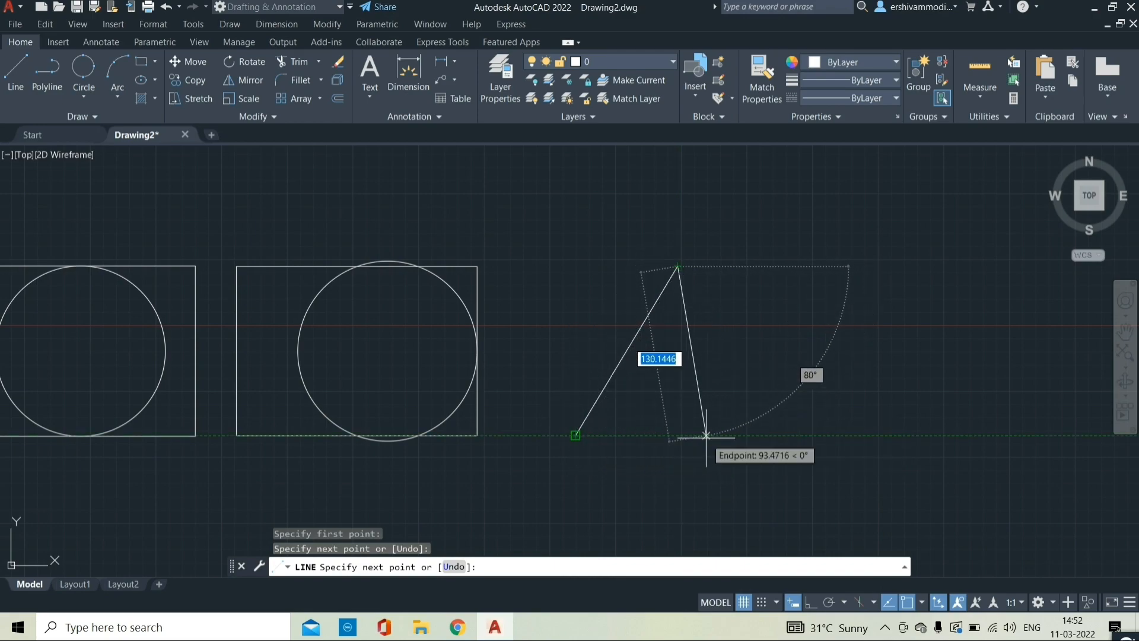
left_click(763, 436)
left_click(575, 434)
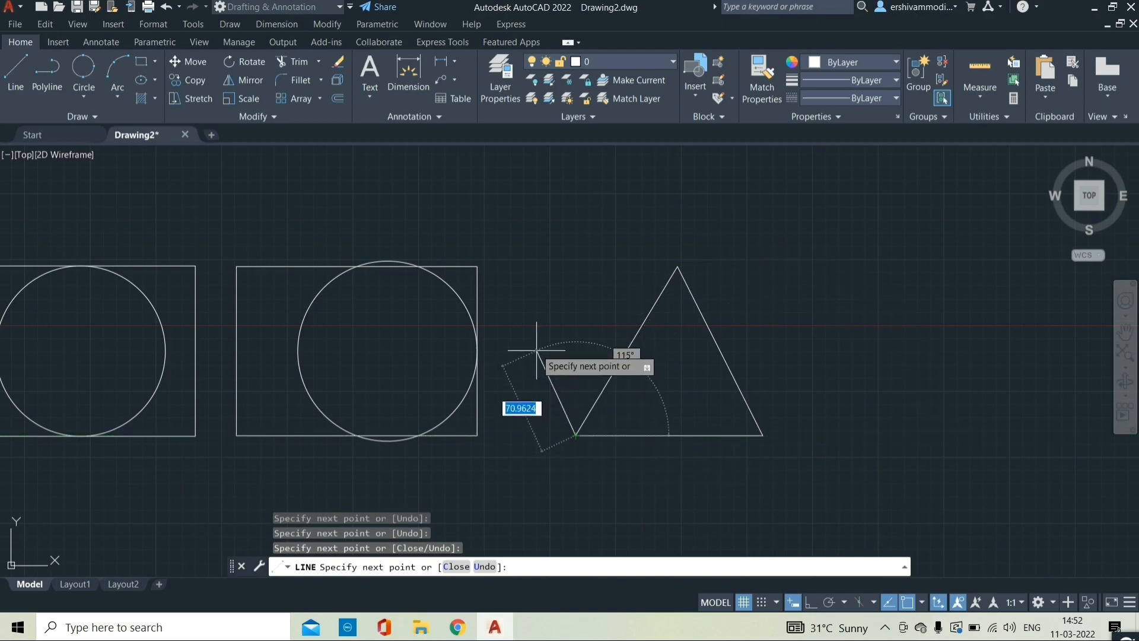
key("Escape")
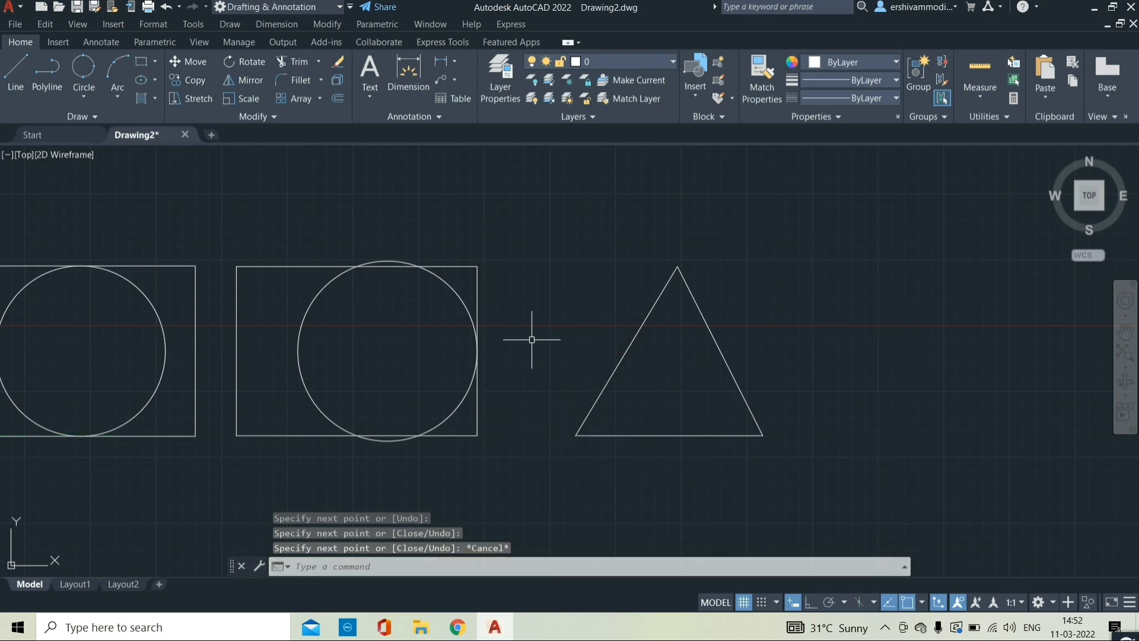
Draw a 3-point circle through the midpoints of the triangle's three sides.
left_click(88, 94)
left_click(118, 216)
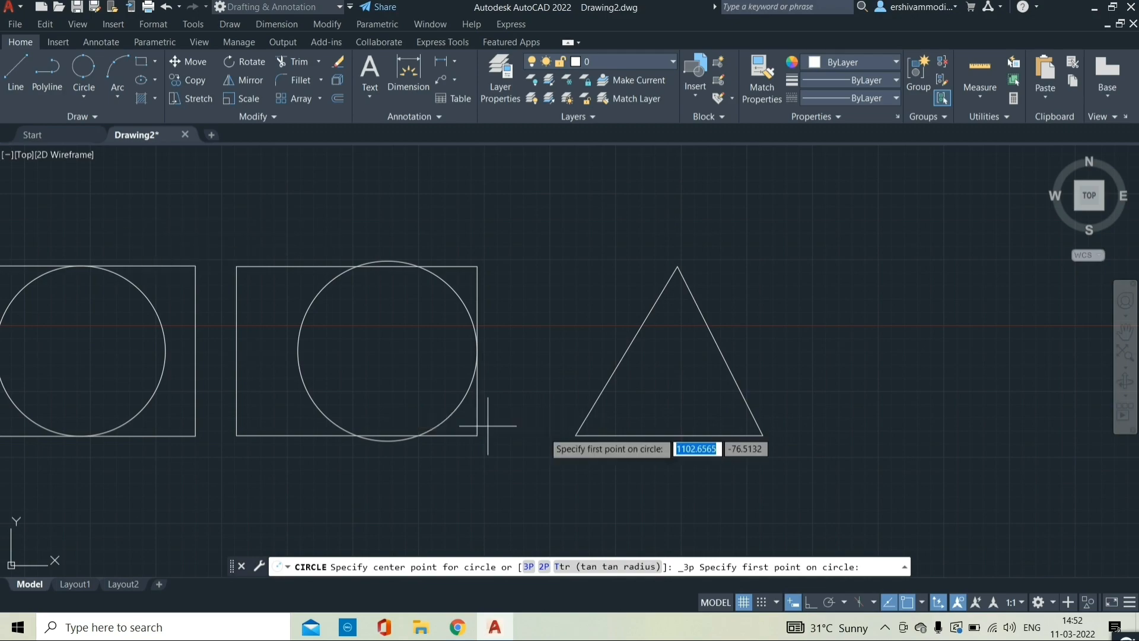
left_click(626, 351)
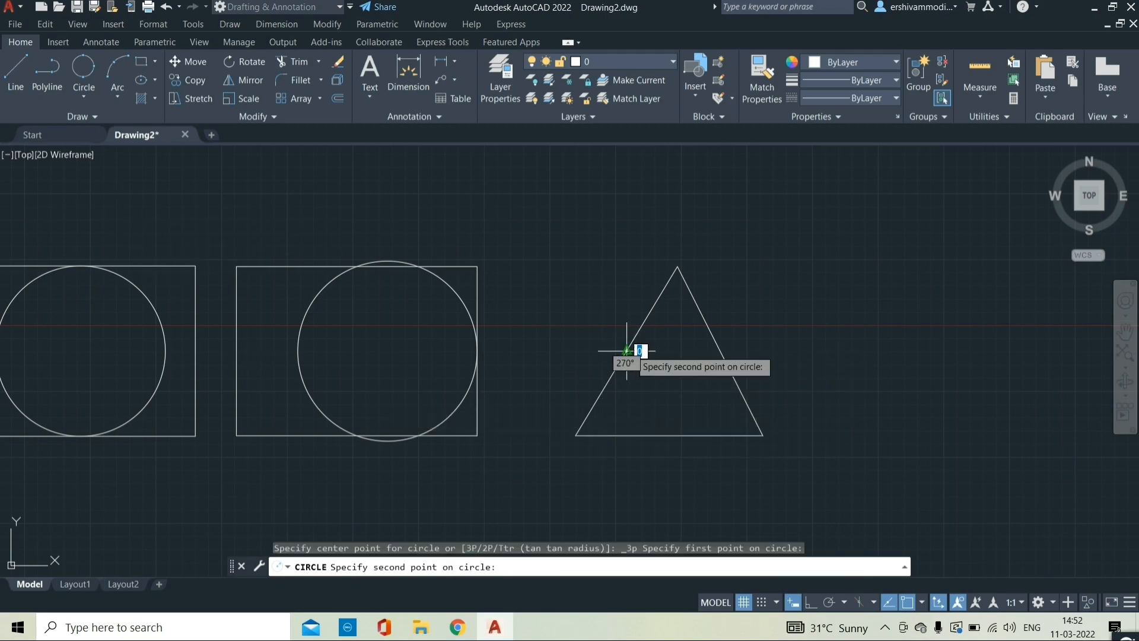
left_click(720, 351)
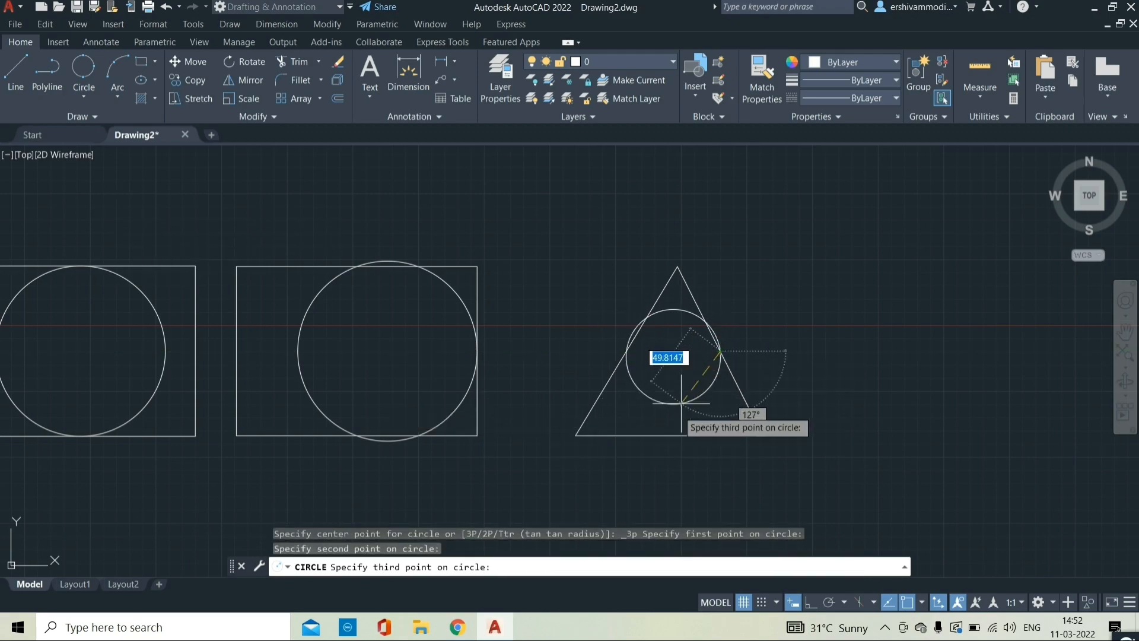
left_click(668, 435)
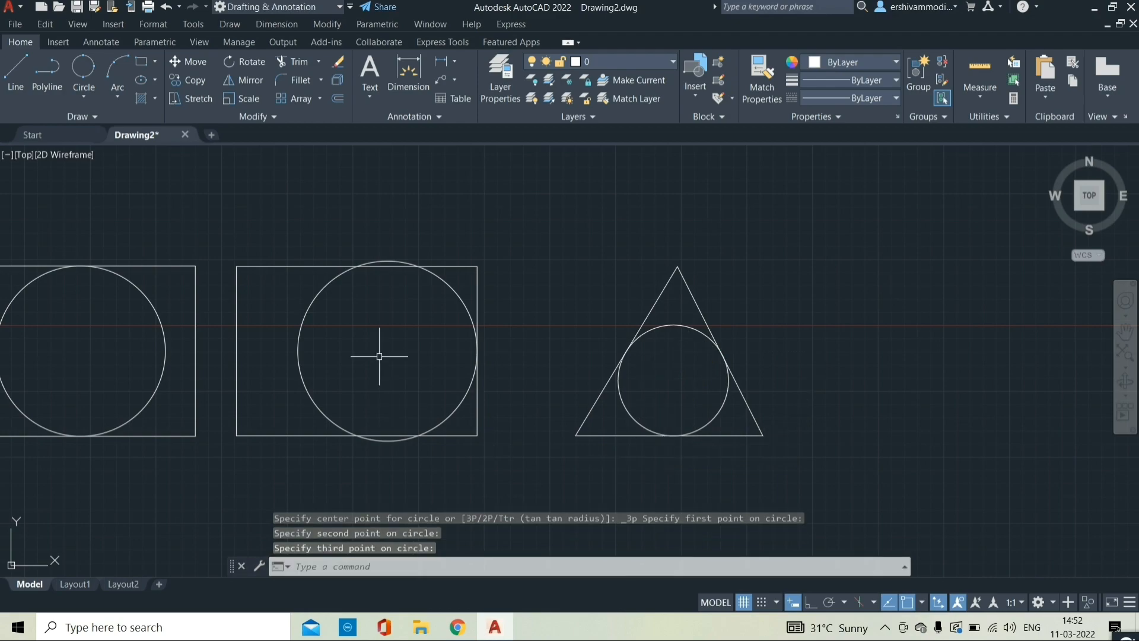
middle_click_drag(686, 351, 565, 308)
scroll(565, 308, "up", 2)
scroll(565, 308, "down", 2)
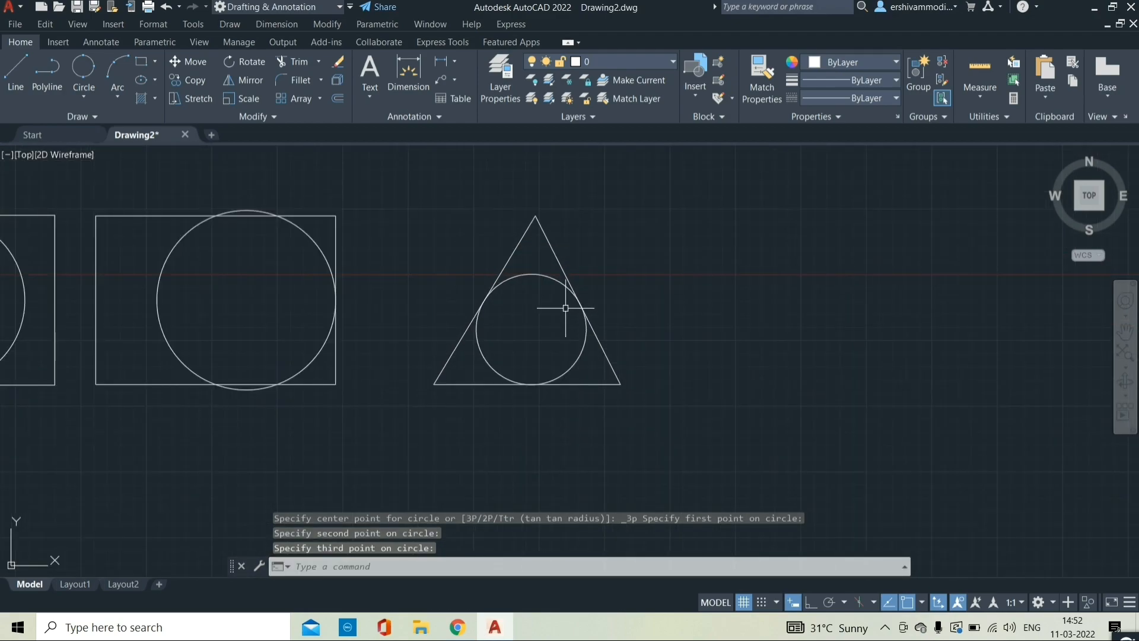
Delete the 3-point circle inside the triangle.
left_click(86, 95)
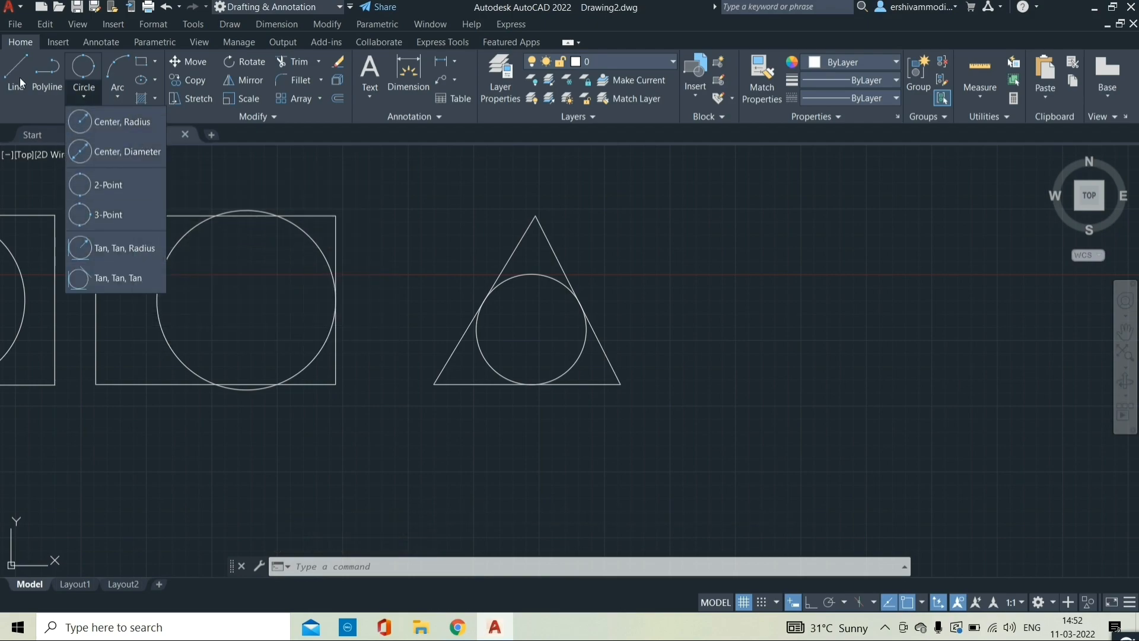
left_click(438, 306)
left_click(552, 276)
key("Delete")
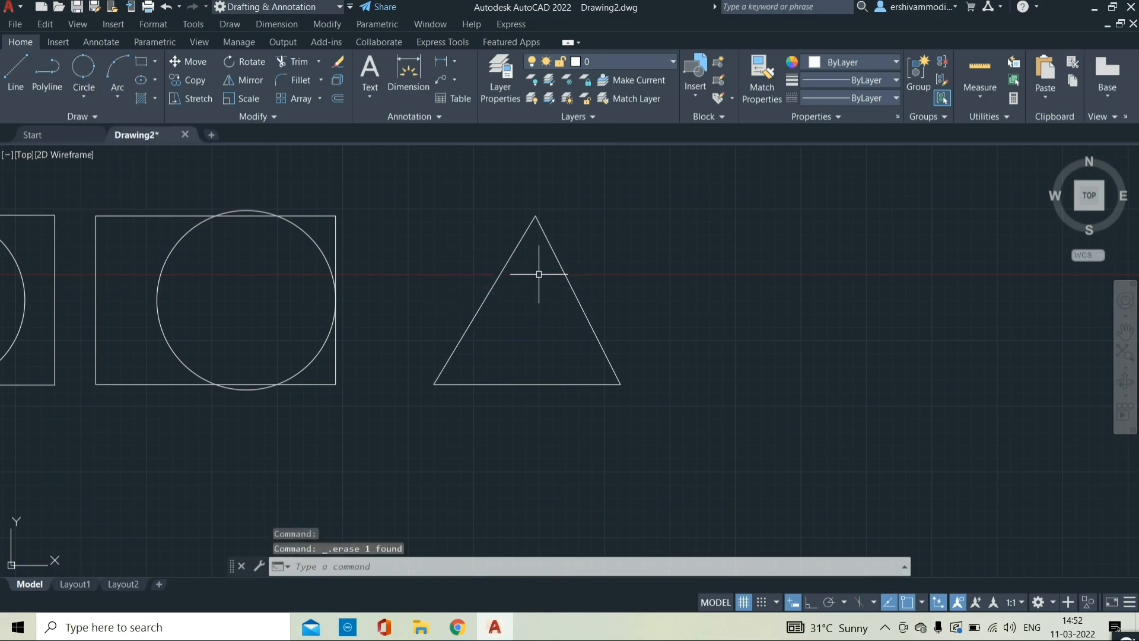
Draw a Tan, Tan, Radius circle of radius 40 tangent to the triangle's two slanted sides, and check the tangency up close.
left_click(81, 96)
left_click(126, 248)
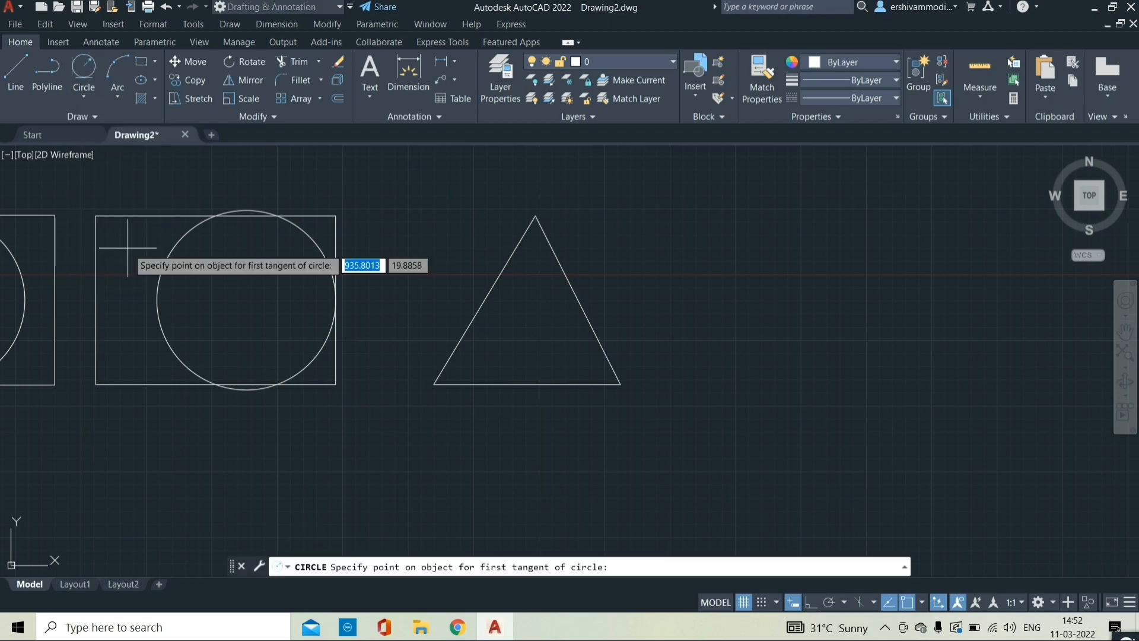
left_click(487, 293)
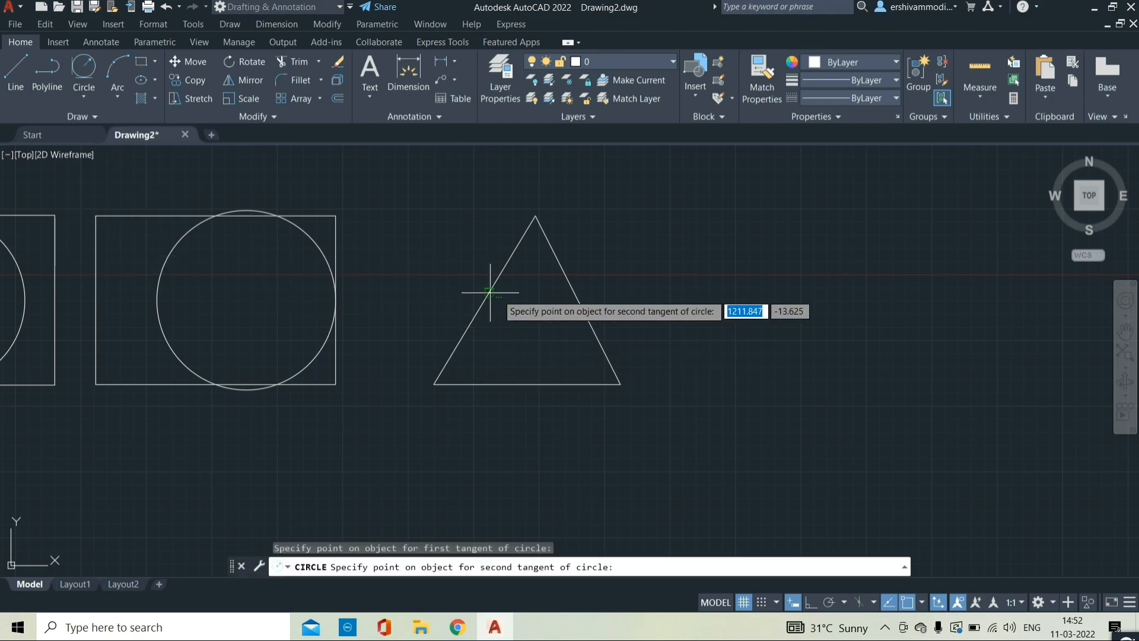
left_click(574, 304)
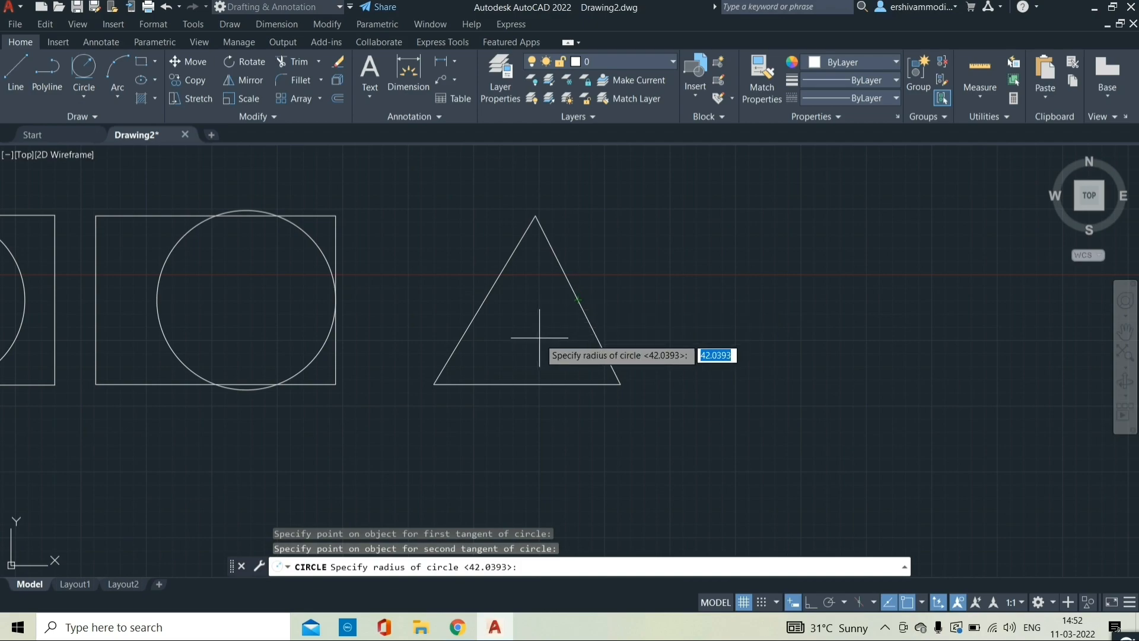
type("40")
key("Return")
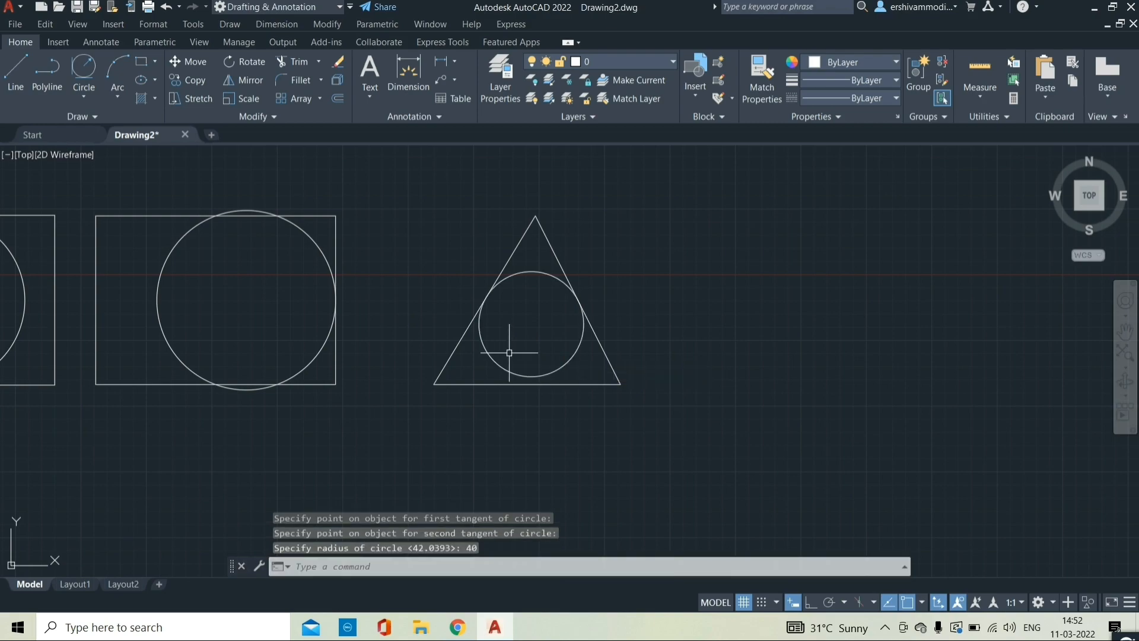
scroll(547, 300, "up", 4)
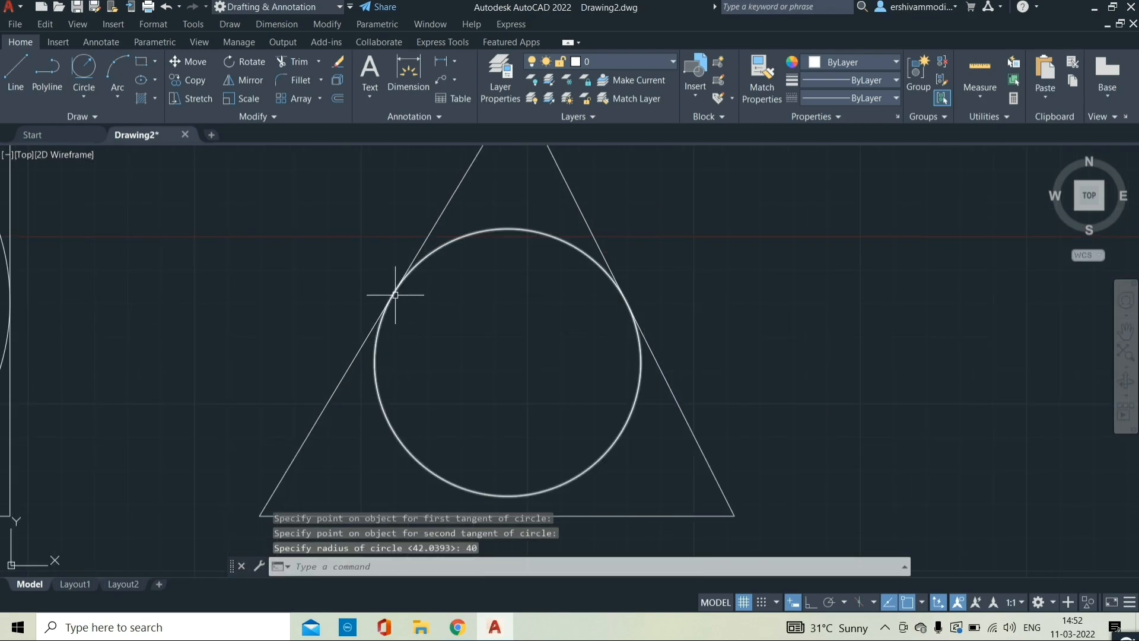
scroll(608, 300, "down", 5)
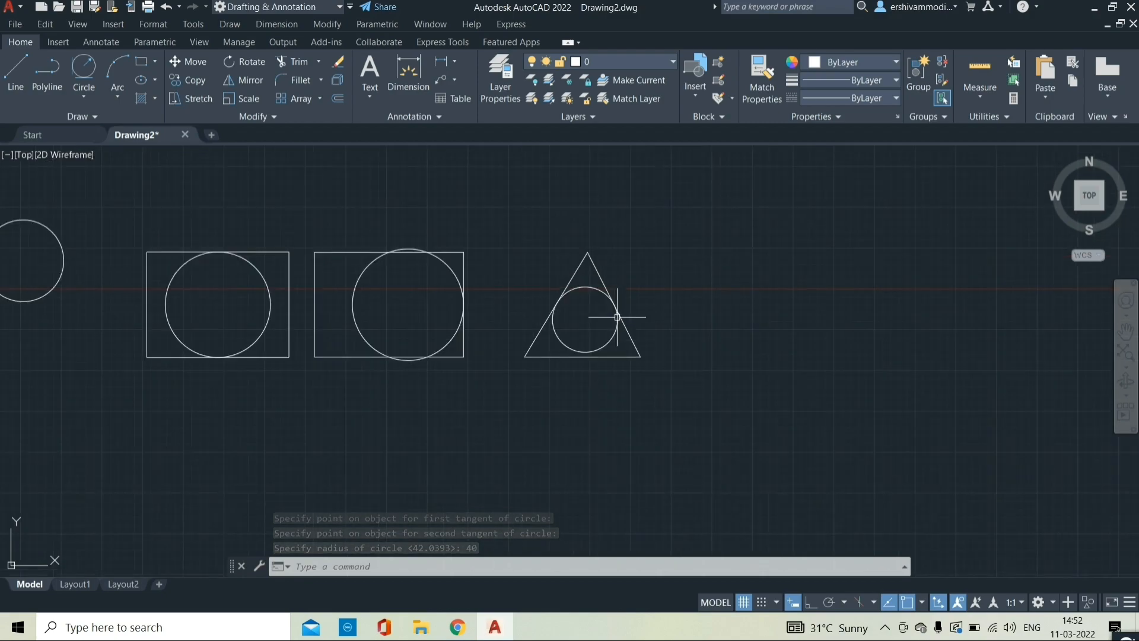
Draw a wide rectangle by two opposite corners in the free space to the right of the triangle.
middle_click_drag(631, 321, 433, 355)
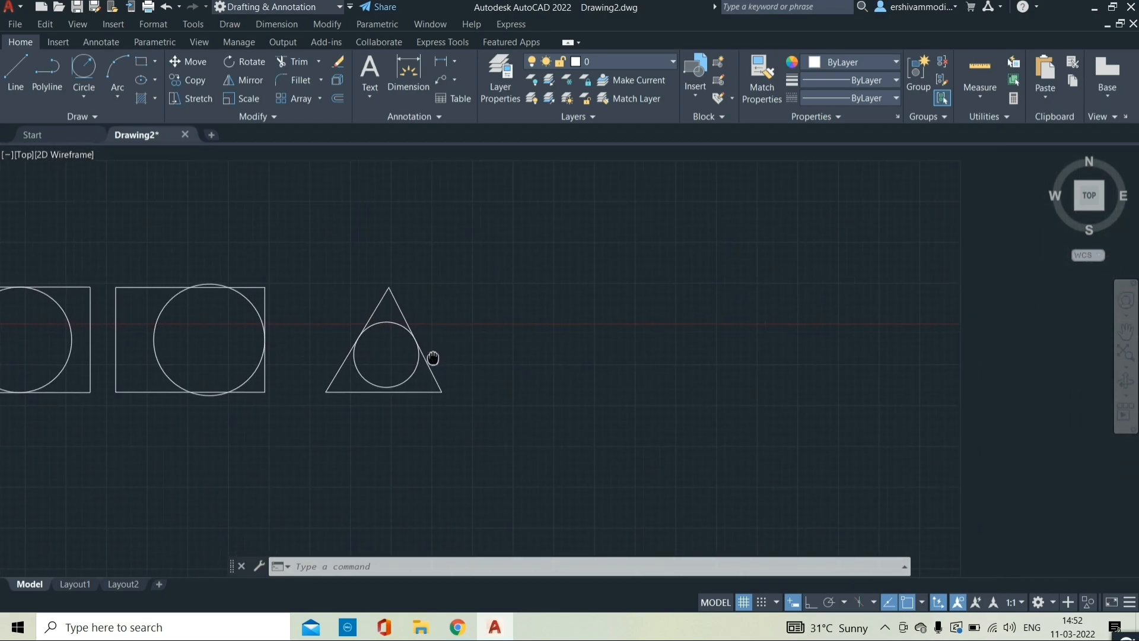
left_click(149, 68)
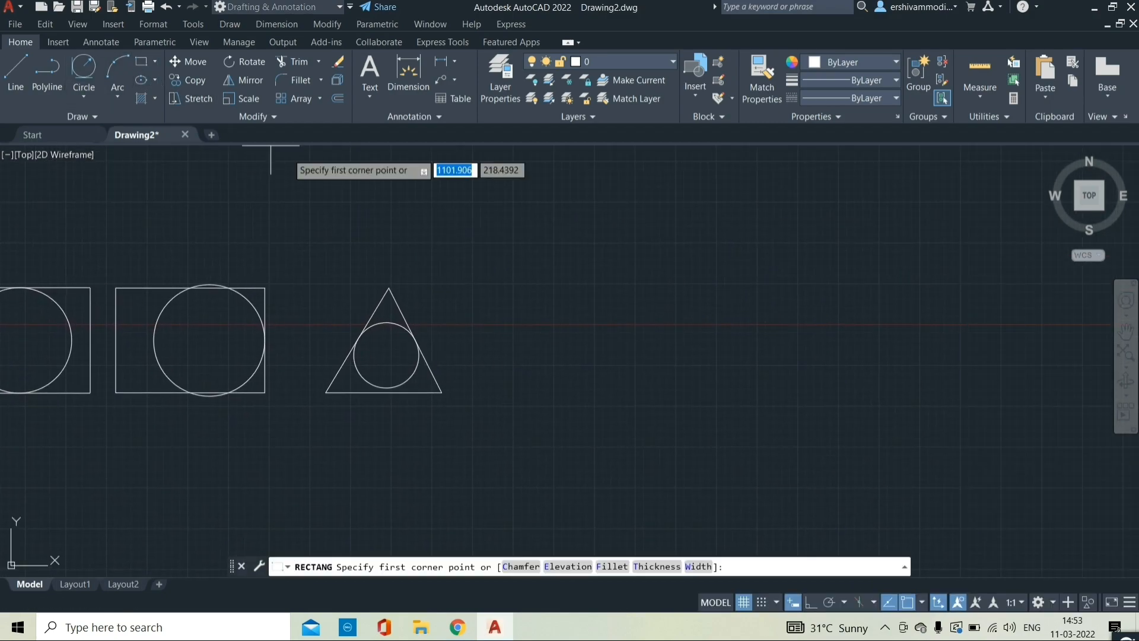
left_click(506, 299)
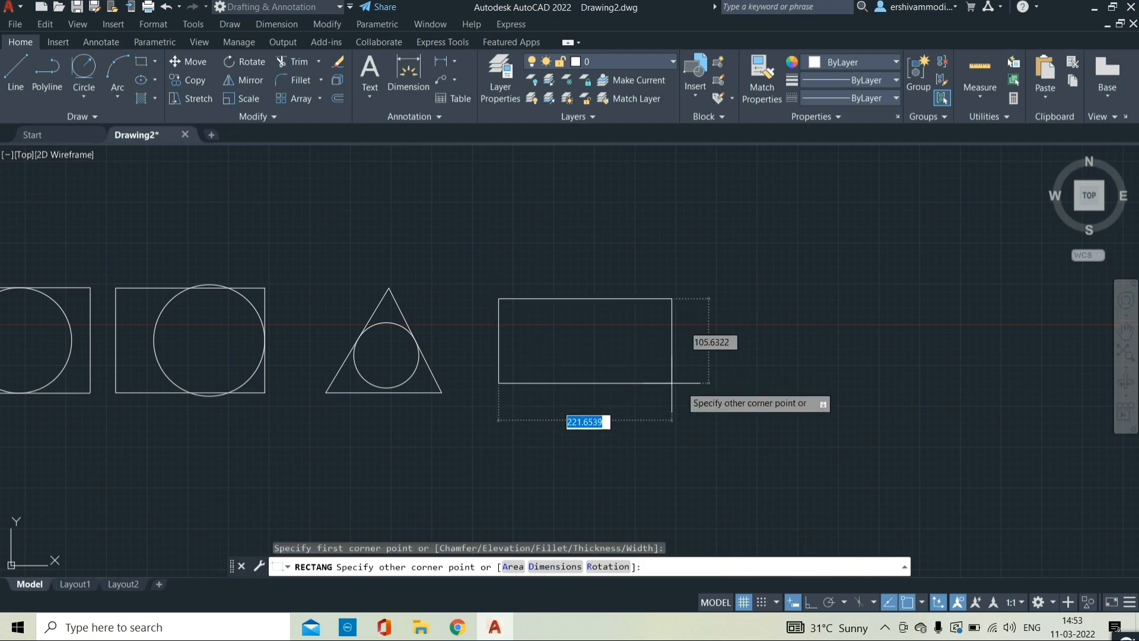
scroll(696, 393, "up", 2)
left_click(685, 386)
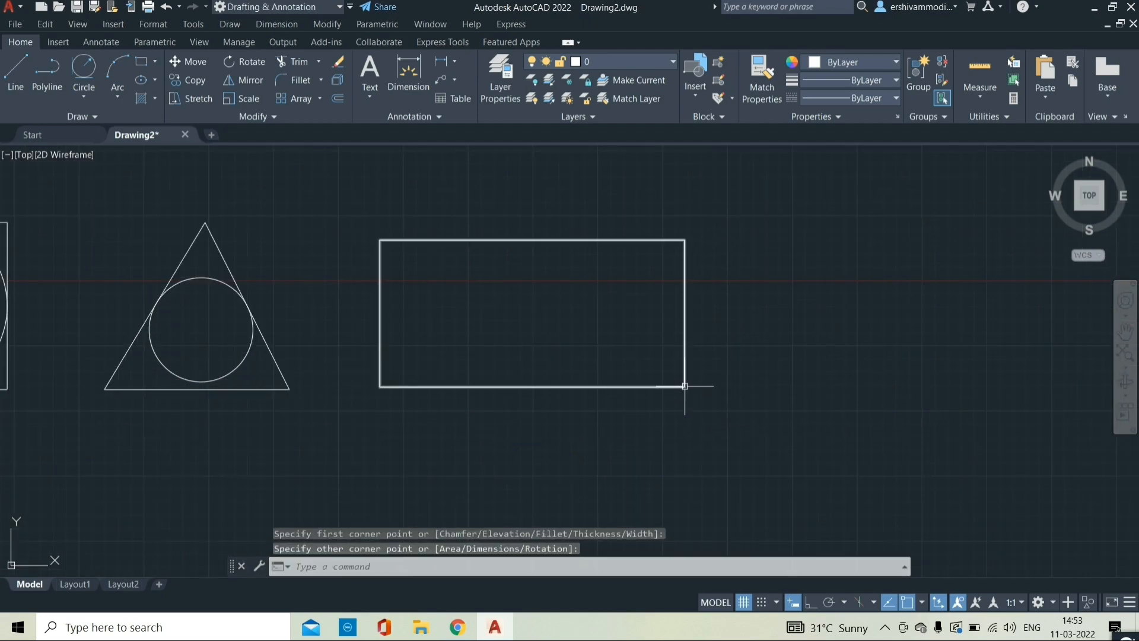
Draw a Tan, Tan, Radius circle of radius 50 tangent to the wide rectangle's upper and right sides.
left_click(83, 95)
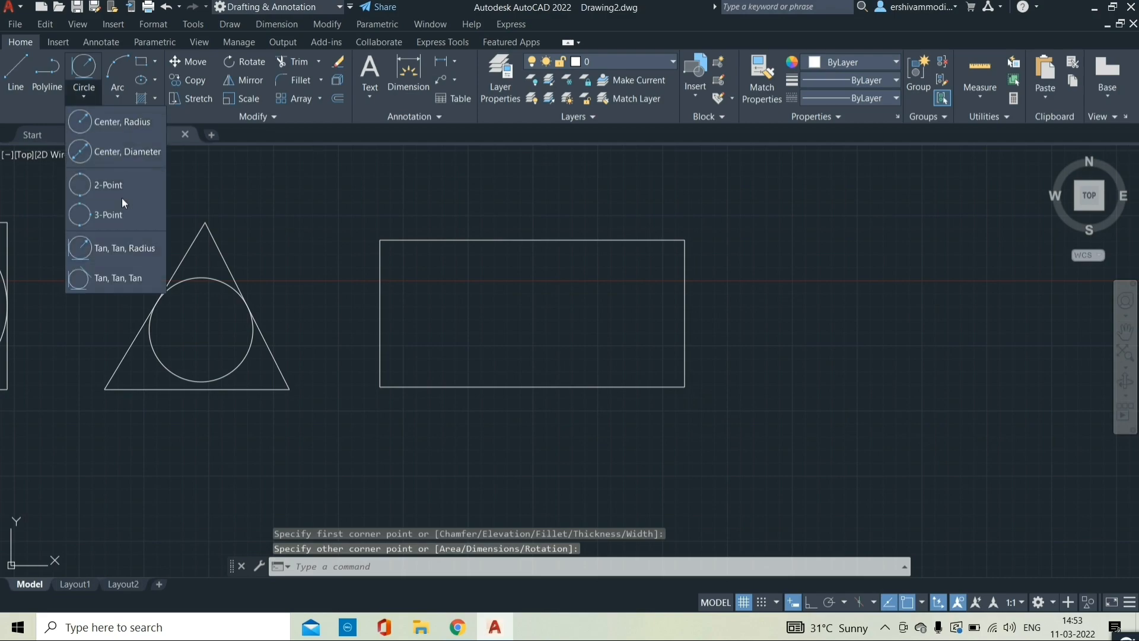
left_click(132, 249)
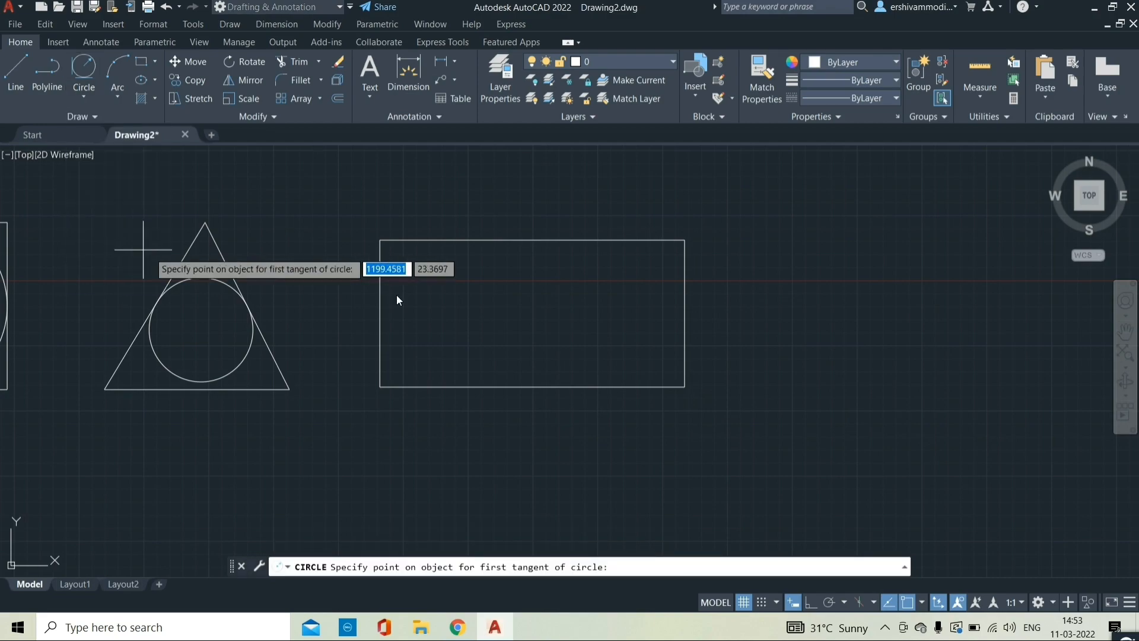
left_click(580, 238)
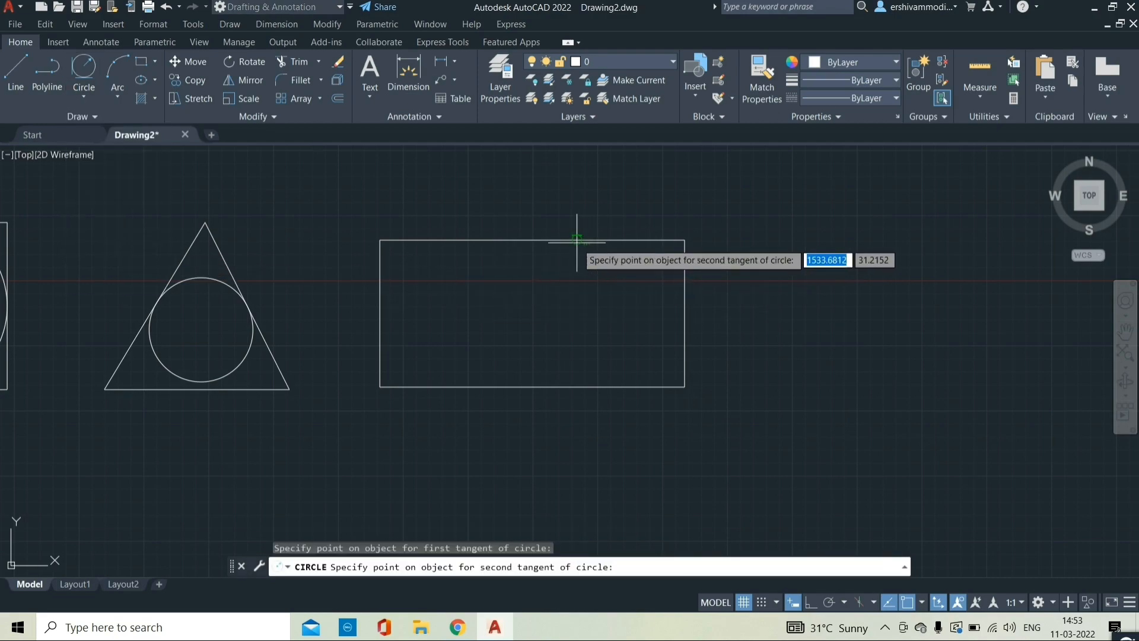
left_click(685, 308)
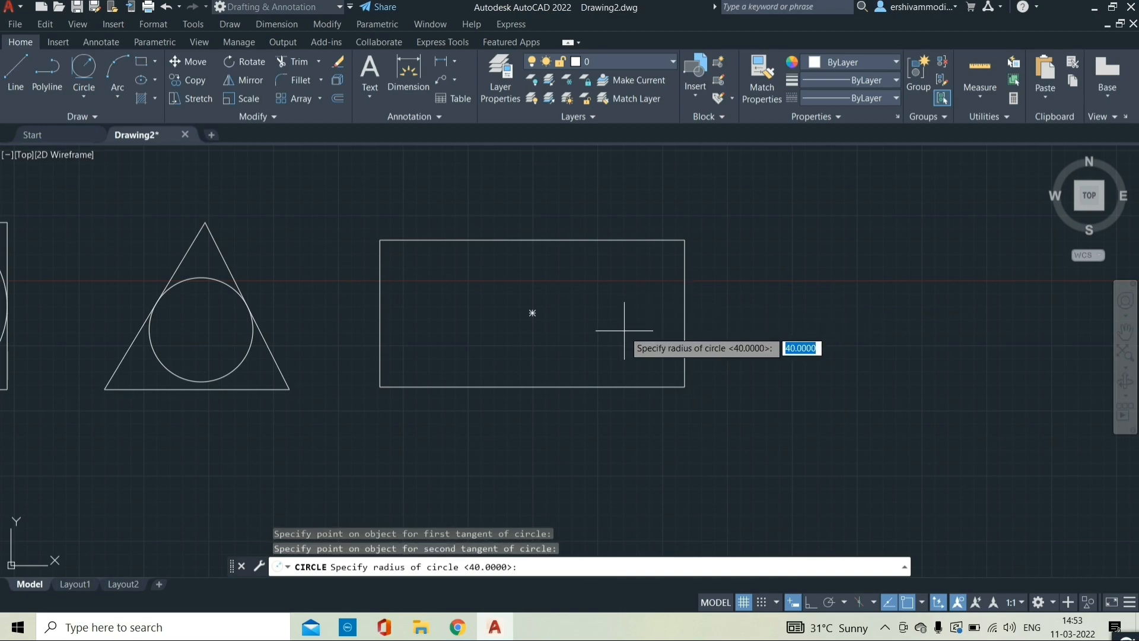
type("50")
key("Return")
scroll(652, 286, "up", 2)
scroll(651, 287, "down", 4)
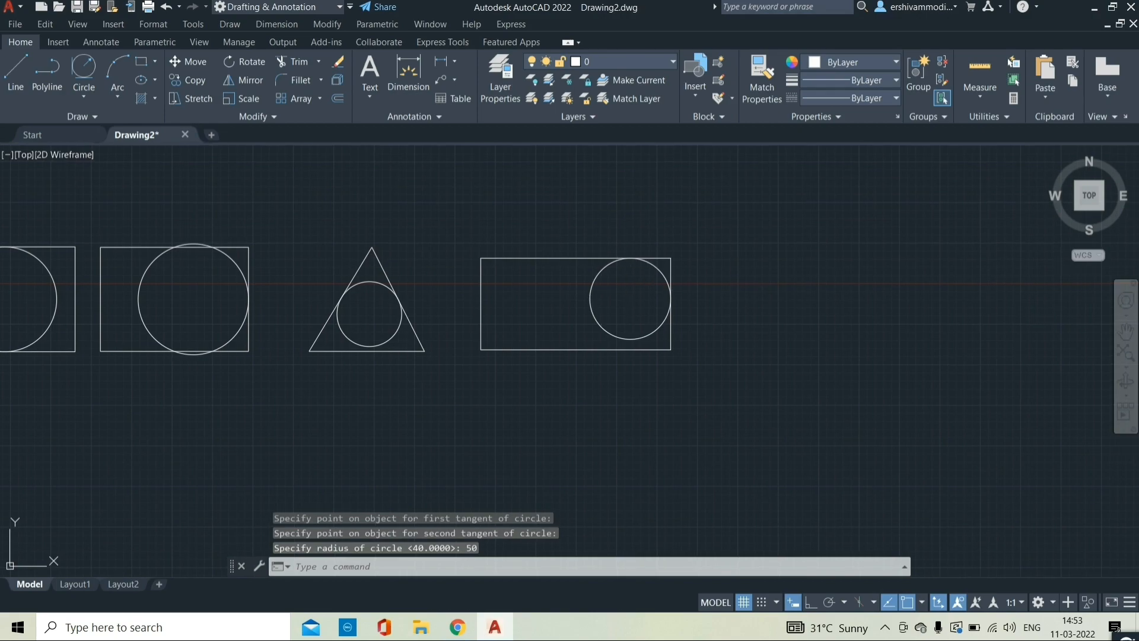
Draw two separate slanted lines to the right of the wide rectangle, converging towards the top without meeting.
middle_click_drag(656, 285, 522, 308)
left_click(26, 80)
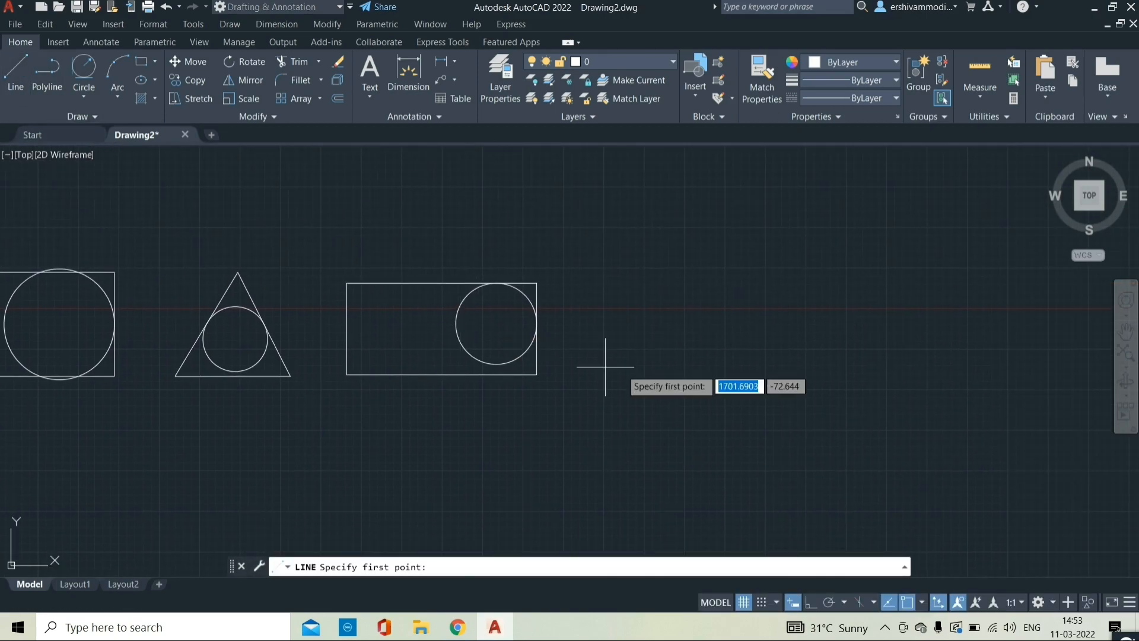
left_click(678, 266)
left_click(603, 385)
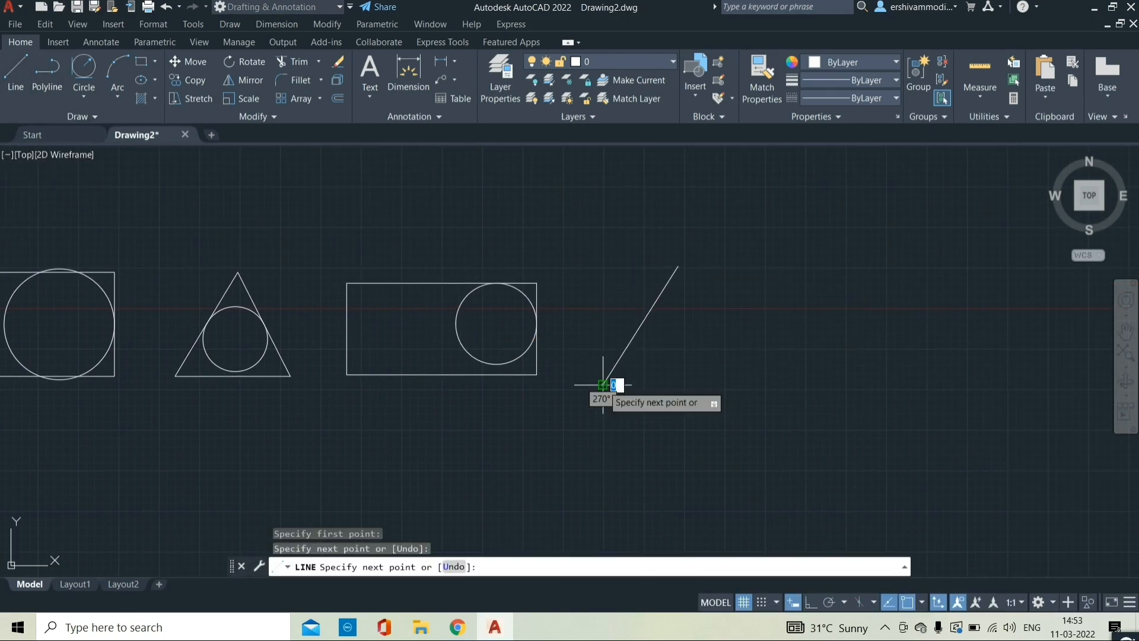
key("Escape")
left_click(24, 86)
left_click(764, 269)
left_click(833, 406)
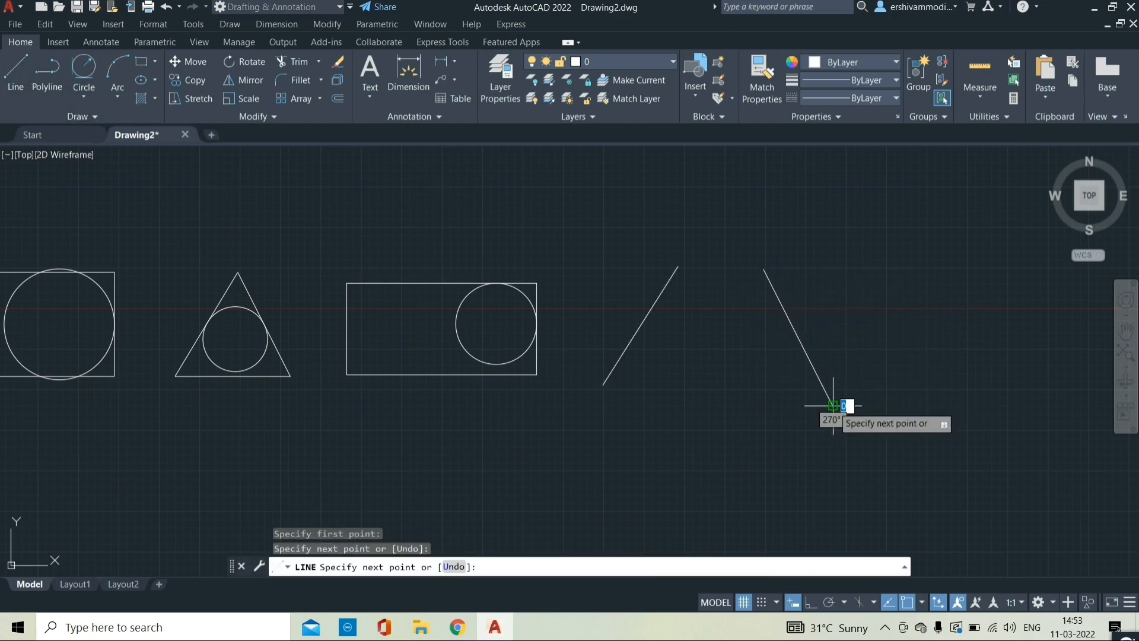
key("Escape")
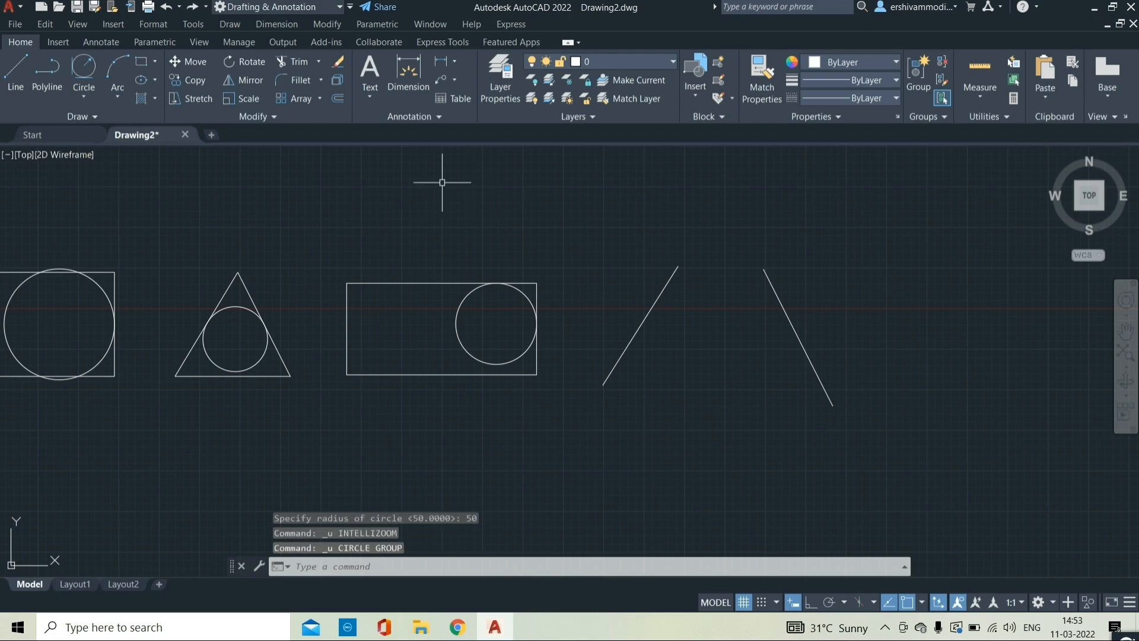
Draw a Tan, Tan, Radius circle tangent to the two separate slanted lines.
left_click(84, 92)
left_click(137, 246)
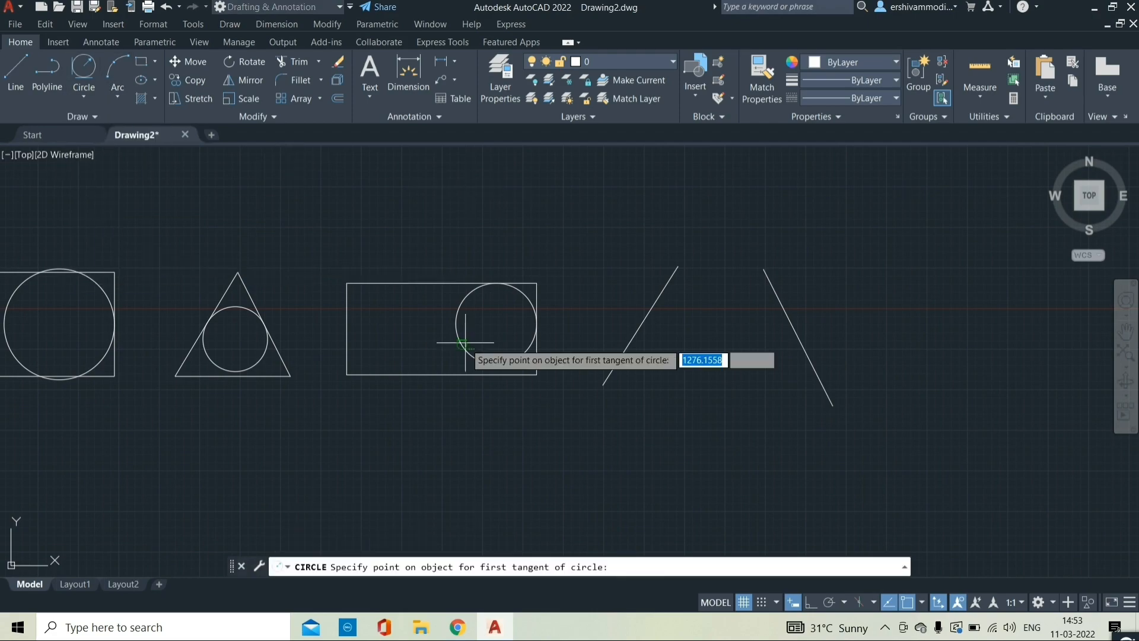
left_click(648, 319)
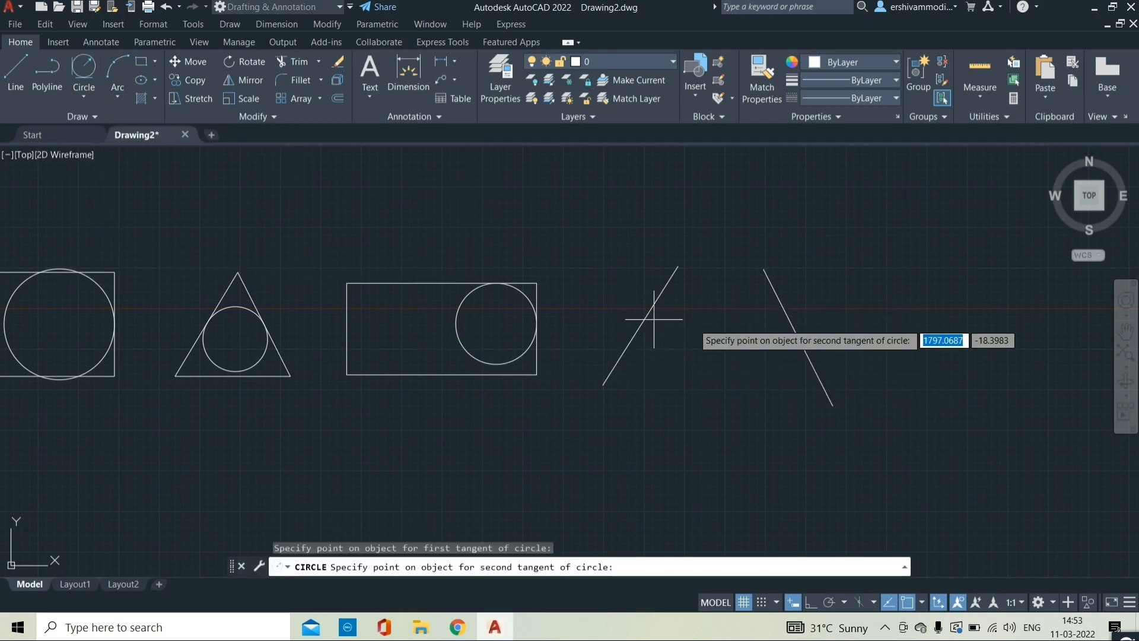
left_click(795, 334)
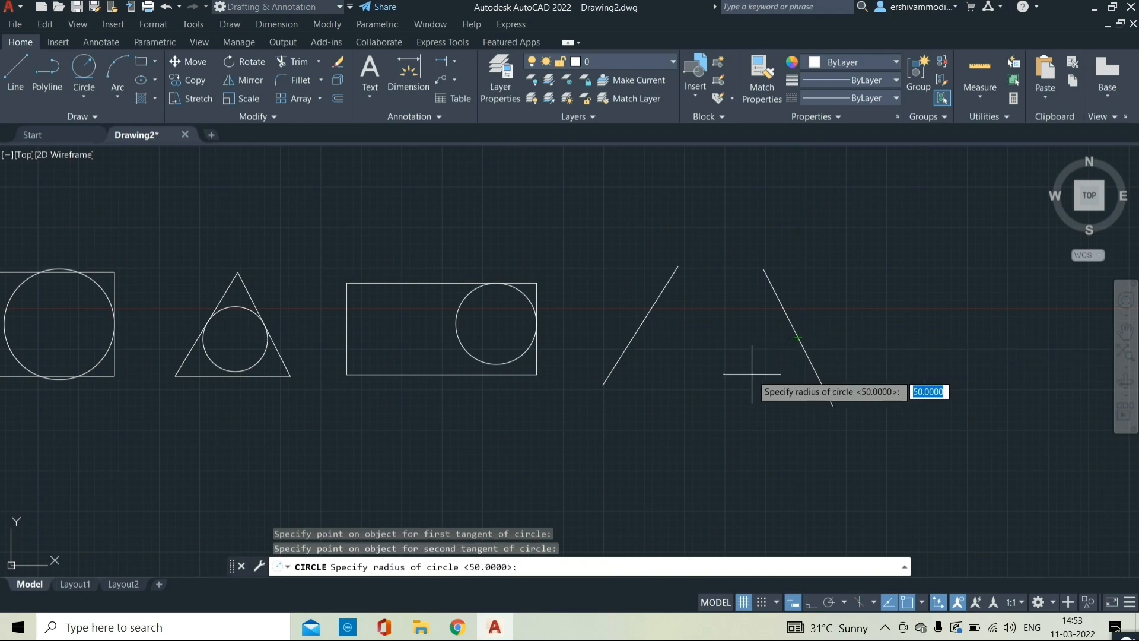
key("Return")
scroll(718, 286, "up", 4)
scroll(717, 285, "down", 6)
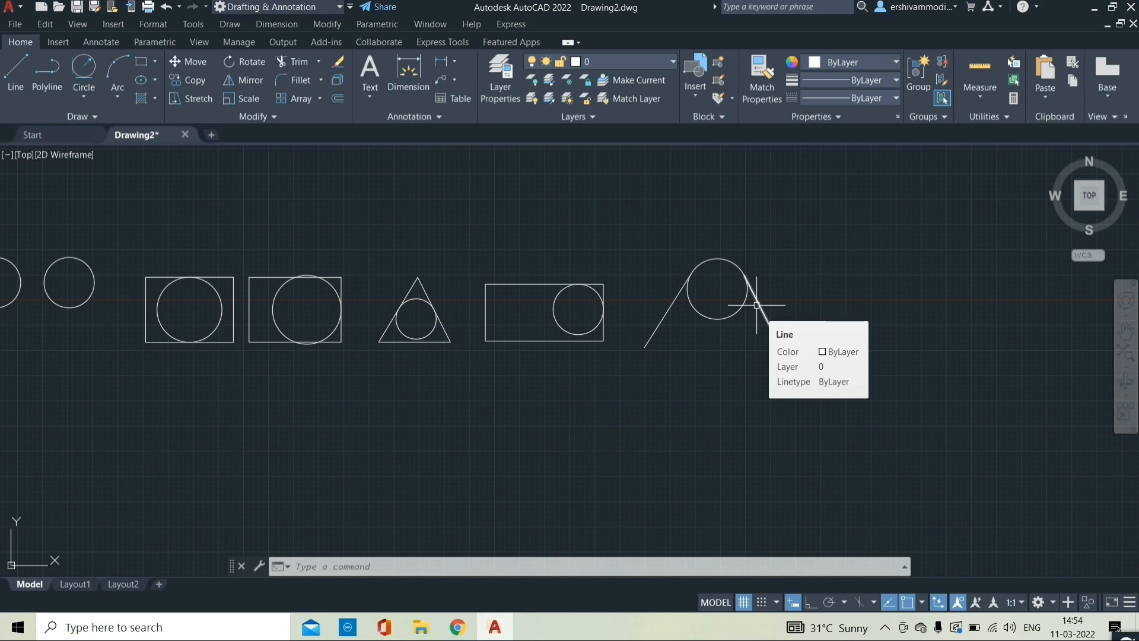
Delete the circle inside the wide rectangle.
scroll(570, 254, "up", 5)
scroll(571, 279, "down", 3)
scroll(579, 302, "up", 2)
middle_click_drag(579, 318, 564, 266)
left_click(505, 268)
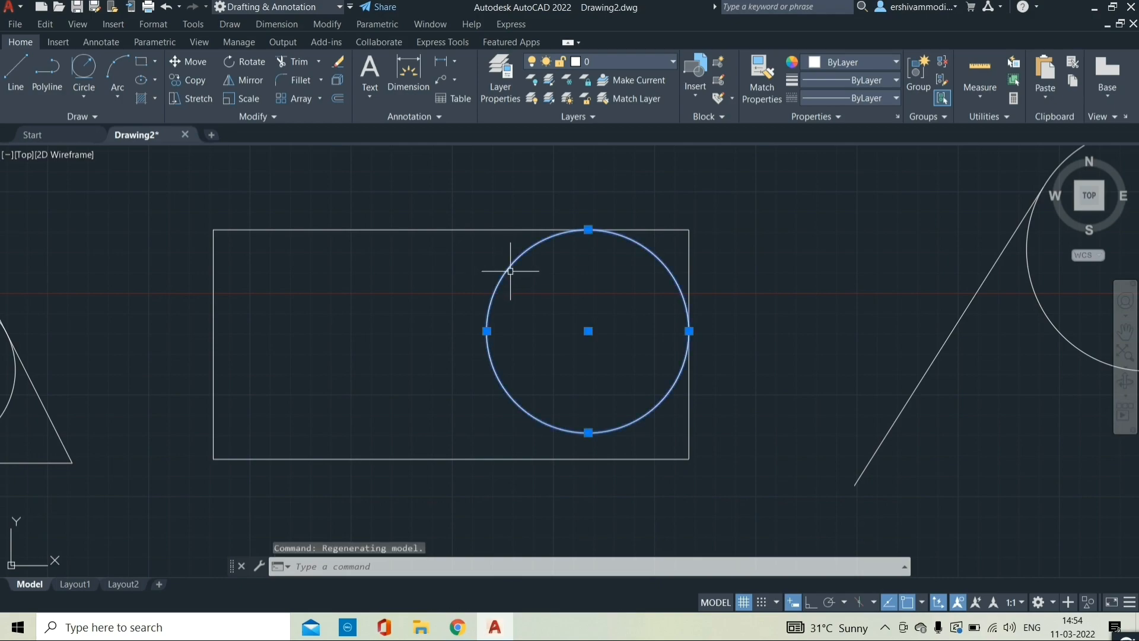
key("Delete")
Draw a Tan, Tan, Tan circle tangent to the wide rectangle's upper, right and lower sides.
left_click(84, 97)
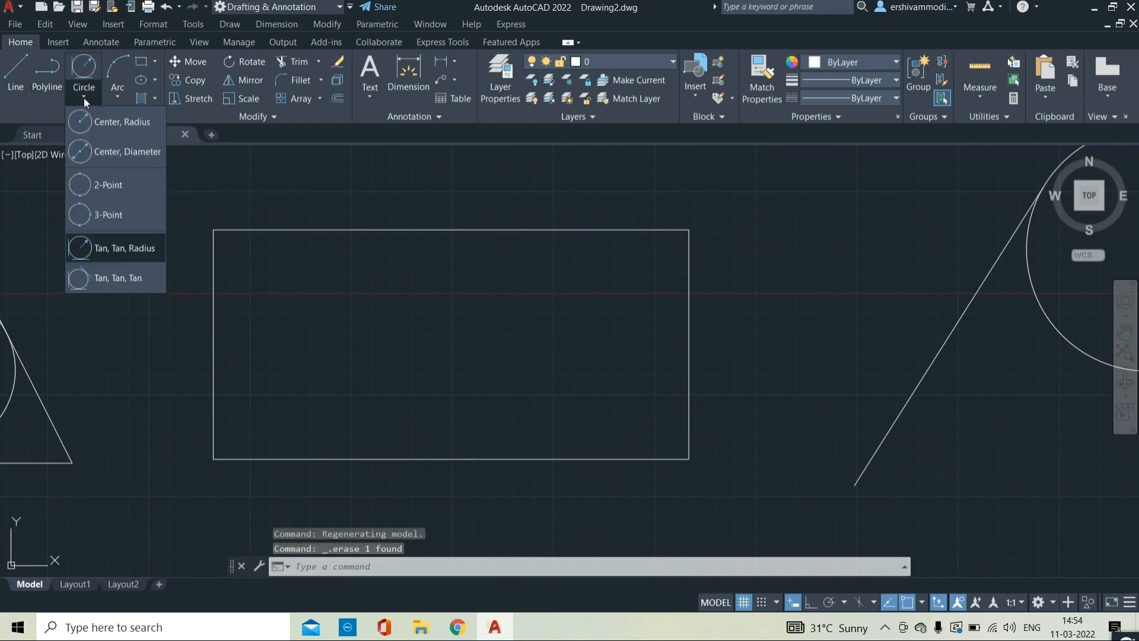
left_click(122, 279)
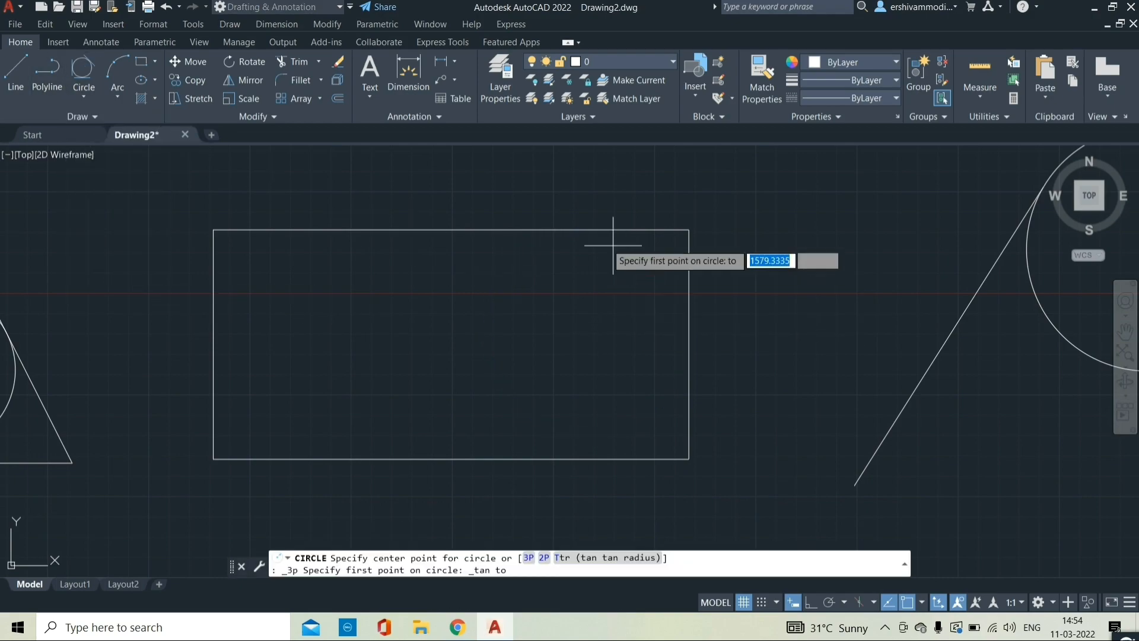
left_click(533, 230)
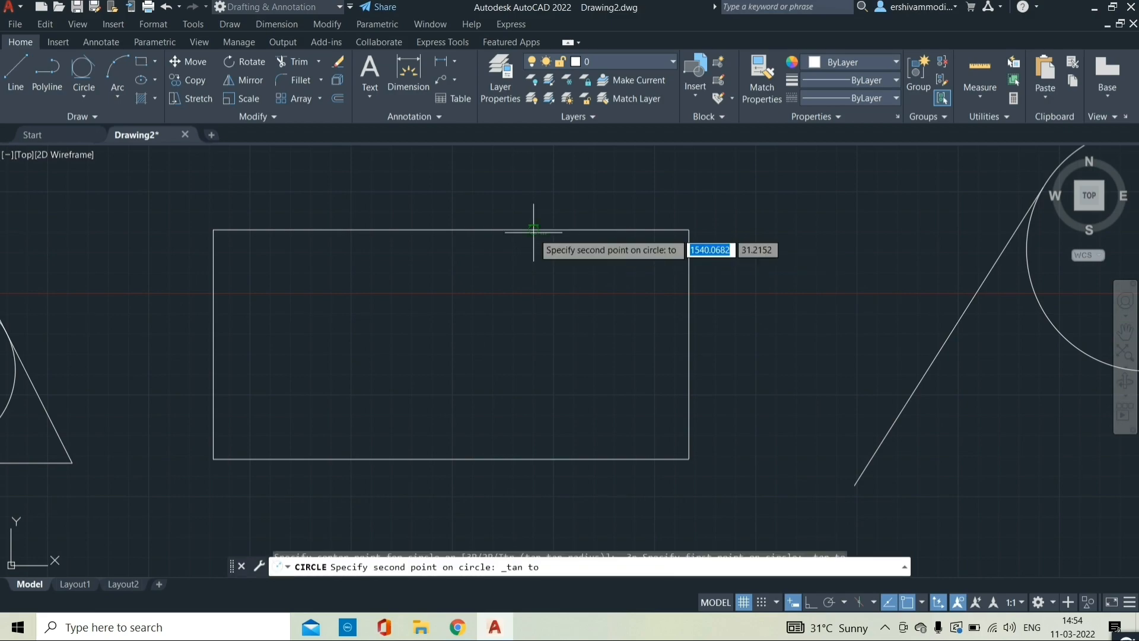
left_click(688, 330)
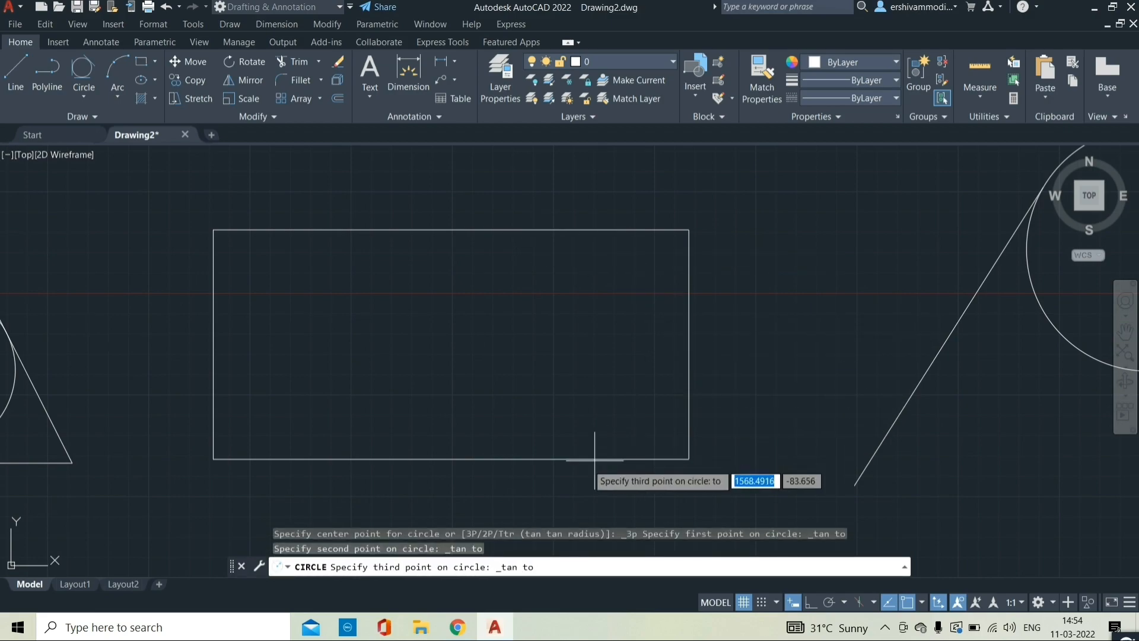
left_click(532, 459)
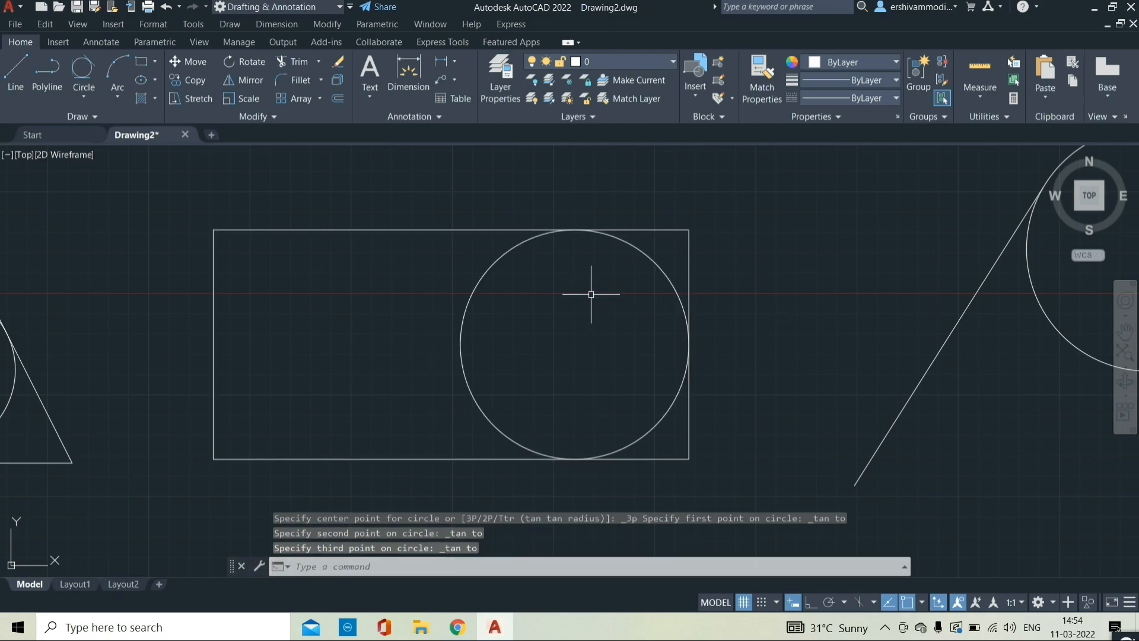
Delete the circle in the rectangle immediately to the left of the triangle.
scroll(591, 294, "down", 4)
middle_click_drag(604, 302, 907, 287)
scroll(515, 248, "up", 2)
left_click(515, 249)
key("Delete")
Draw a Tan, Tan, Tan circle tangent to the upper, right and lower sides of the emptied rectangle beside the triangle.
scroll(419, 289, "up", 2)
middle_click_drag(419, 289, 456, 289)
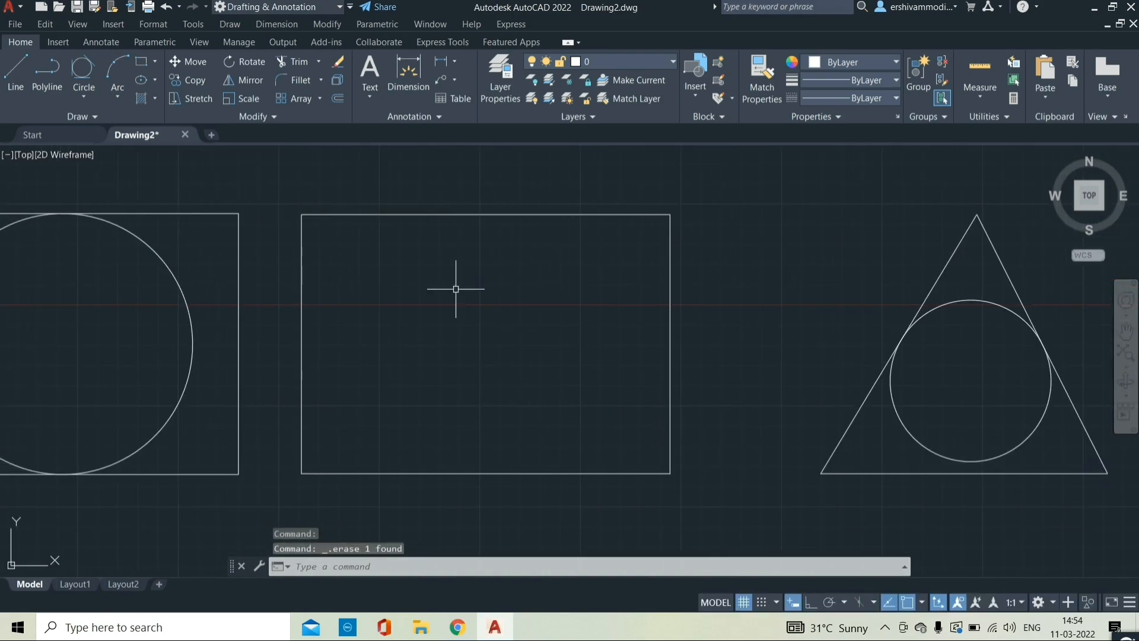
left_click(84, 94)
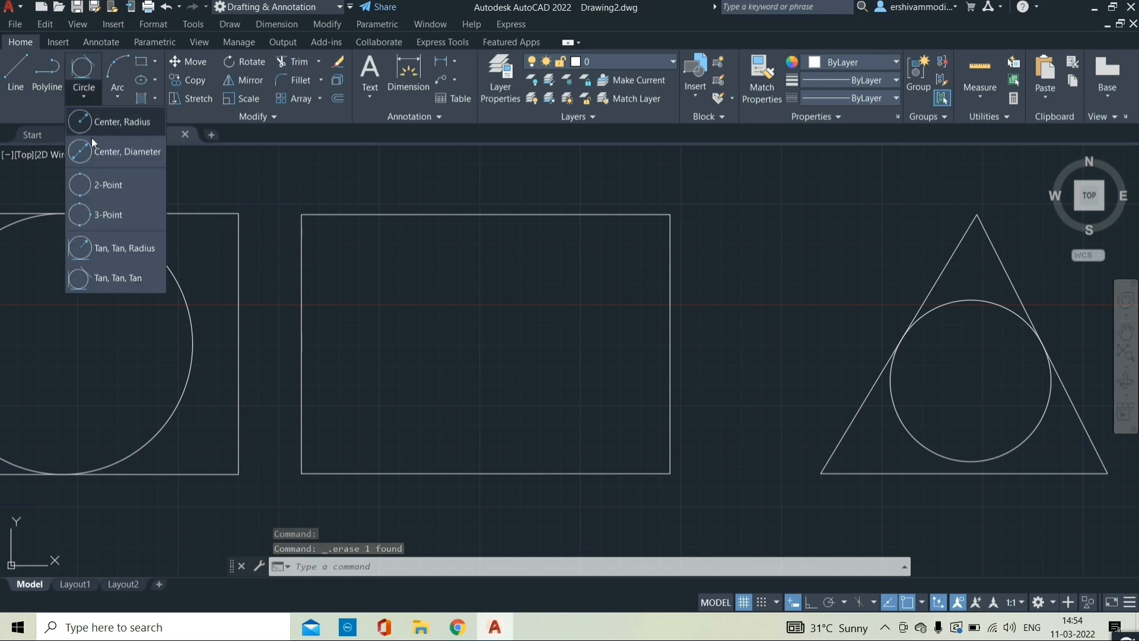
left_click(127, 283)
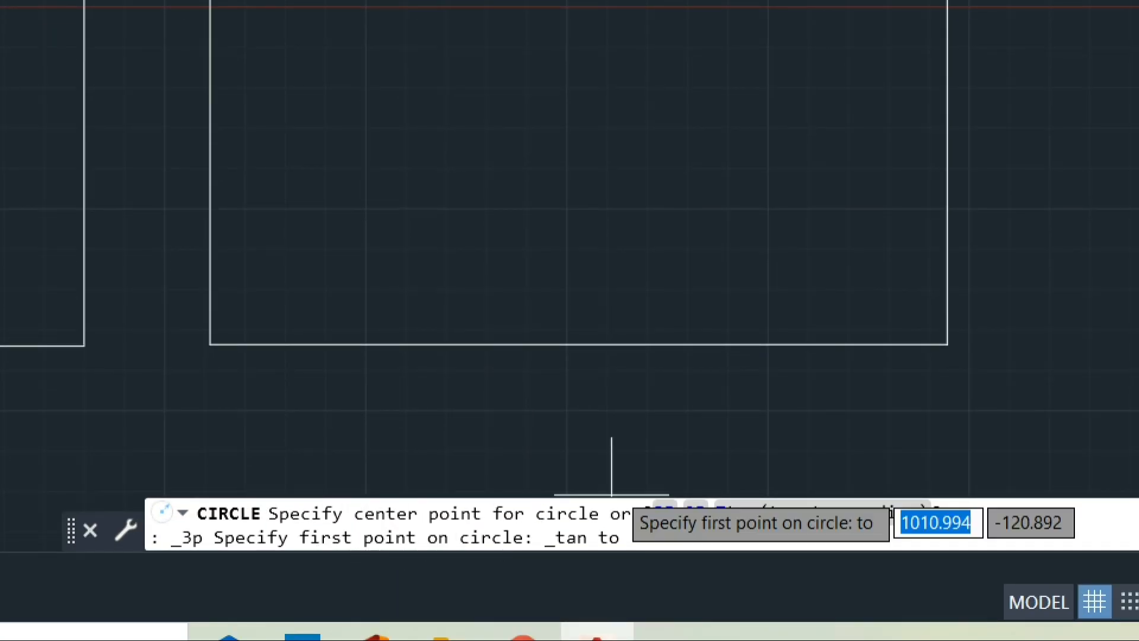
scroll(633, 358, "up", 2)
scroll(631, 350, "down", 2)
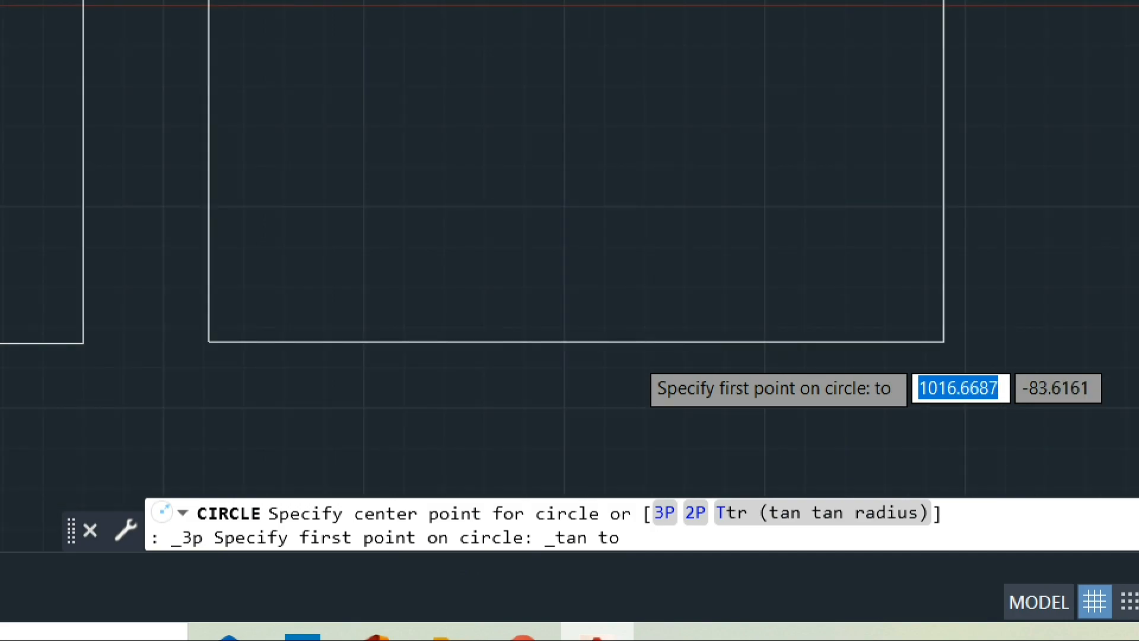
left_click(632, 165)
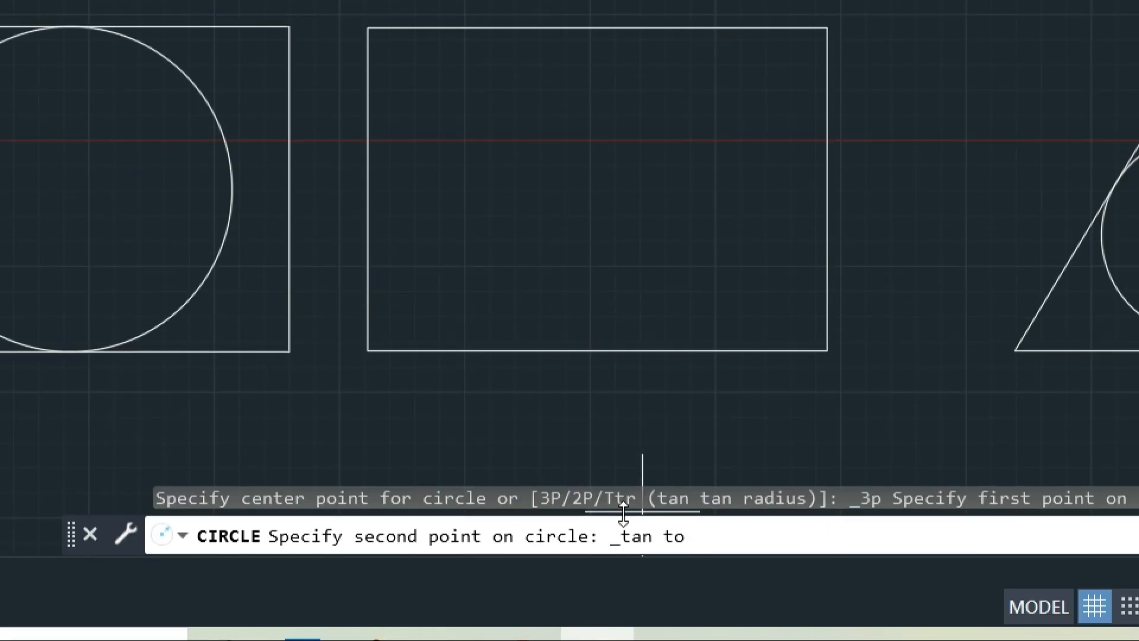
left_click(828, 159)
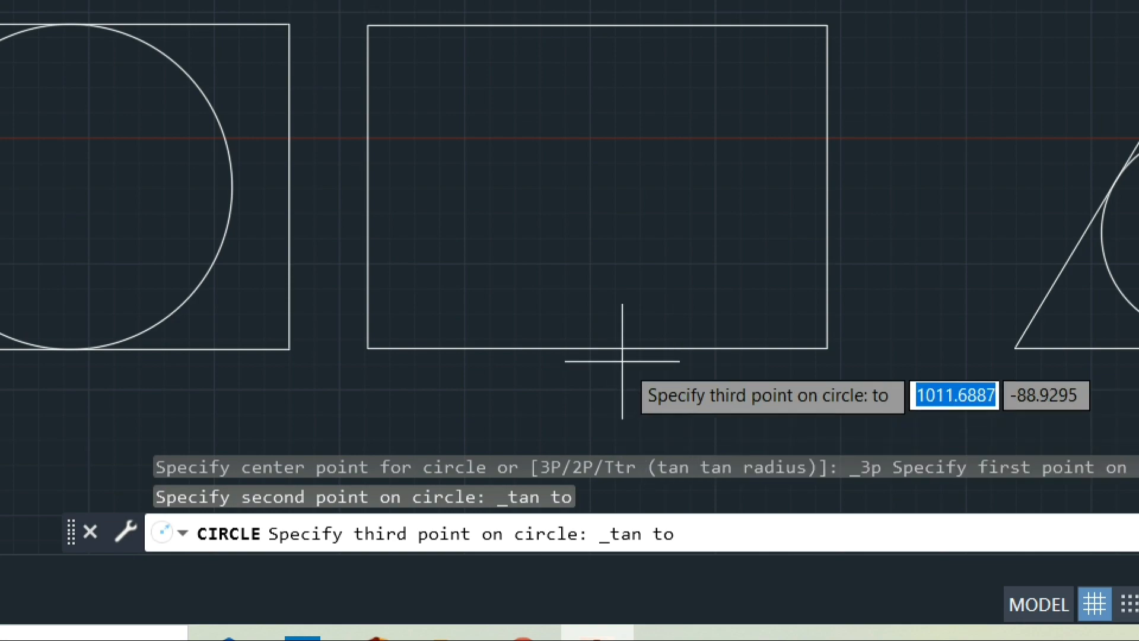
left_click(634, 346)
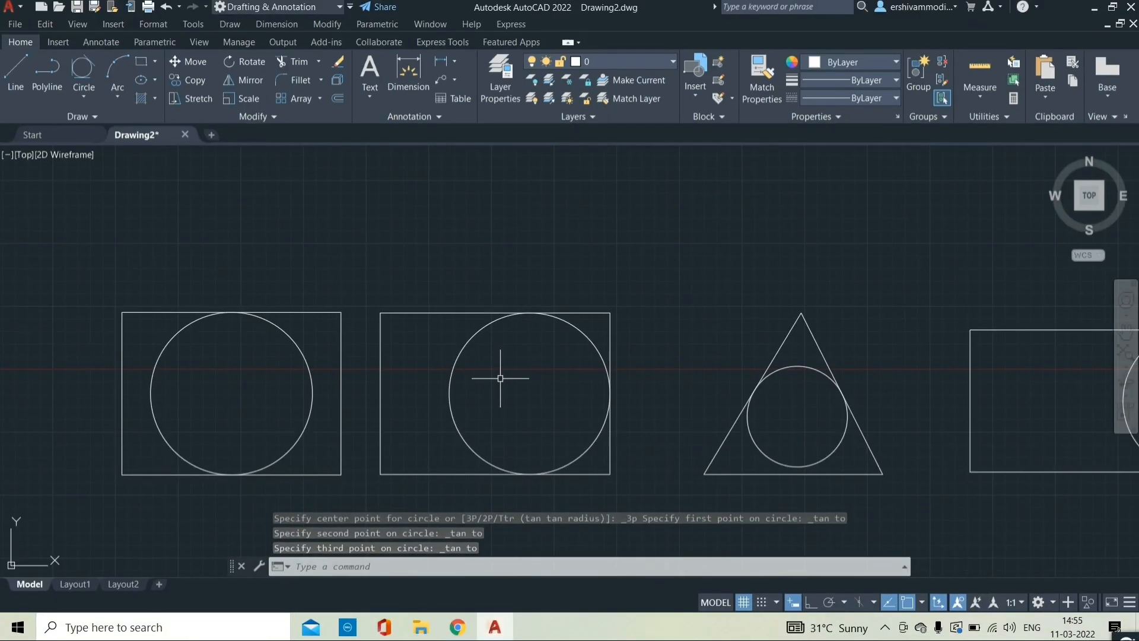
left_click(97, 99)
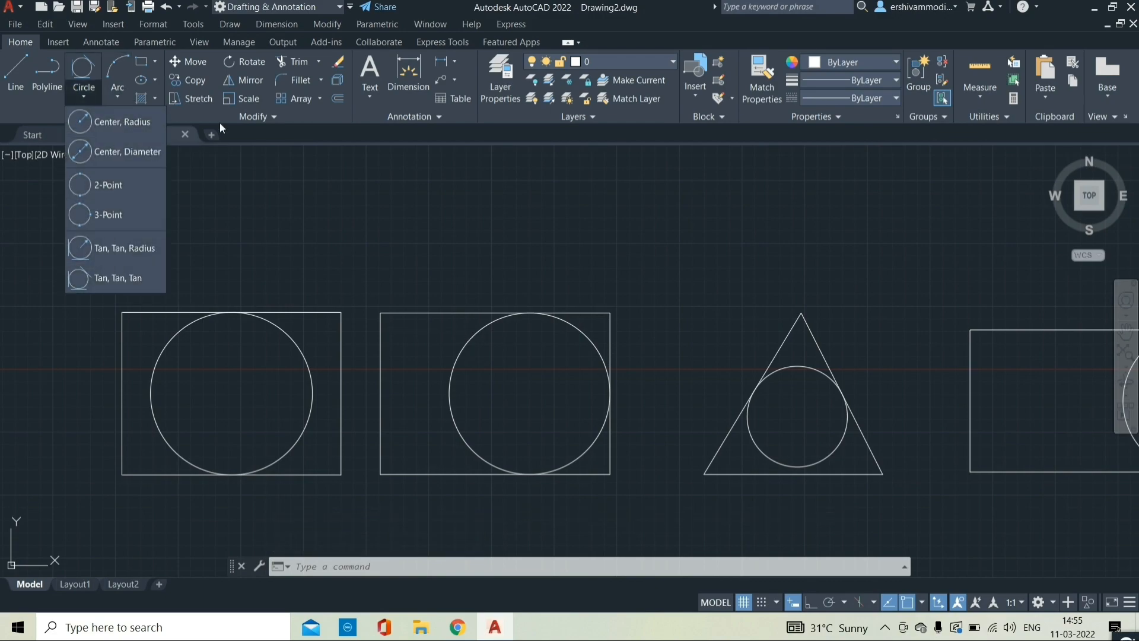
scroll(453, 278, "down", 2)
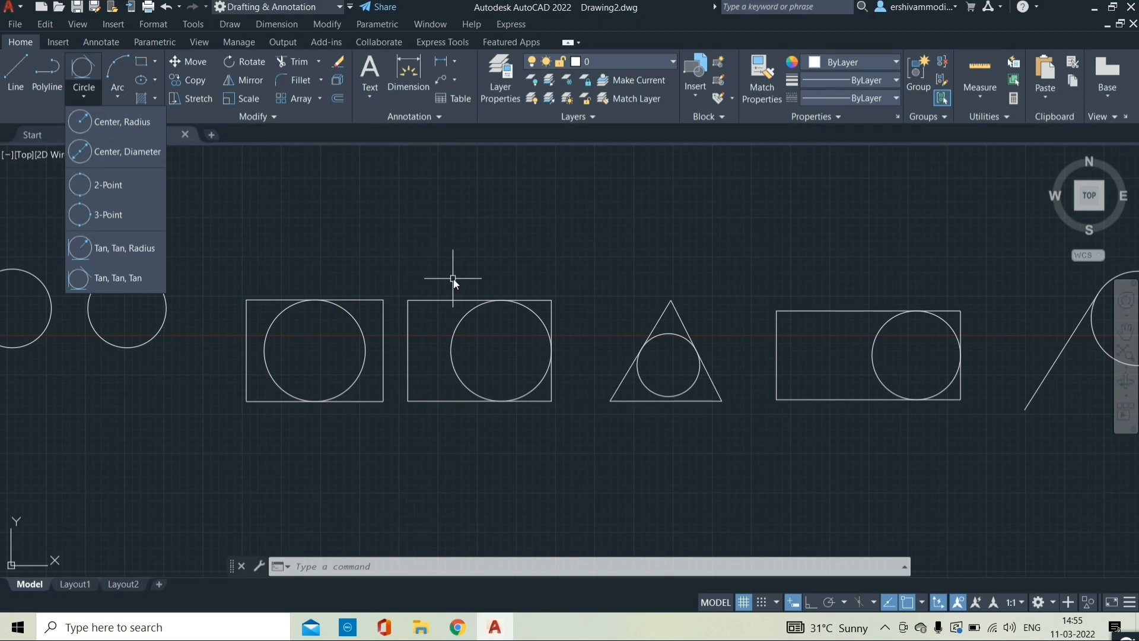
left_click(453, 279)
Select all the drawn figures with a right-to-left crossing window and delete them.
scroll(452, 271, "down", 2)
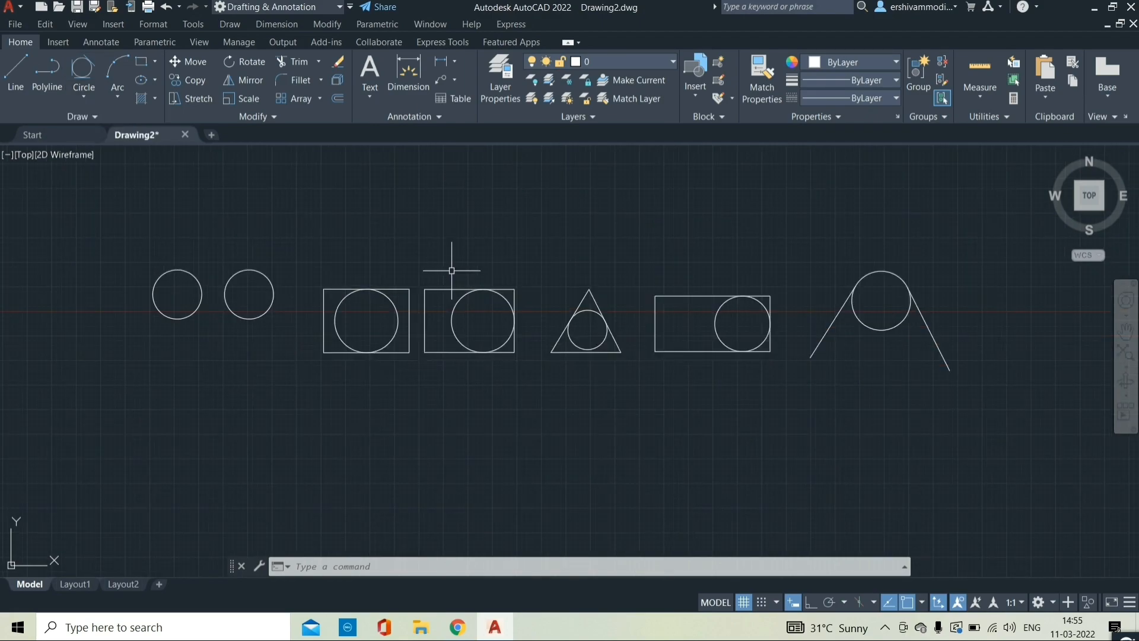
left_click(148, 232)
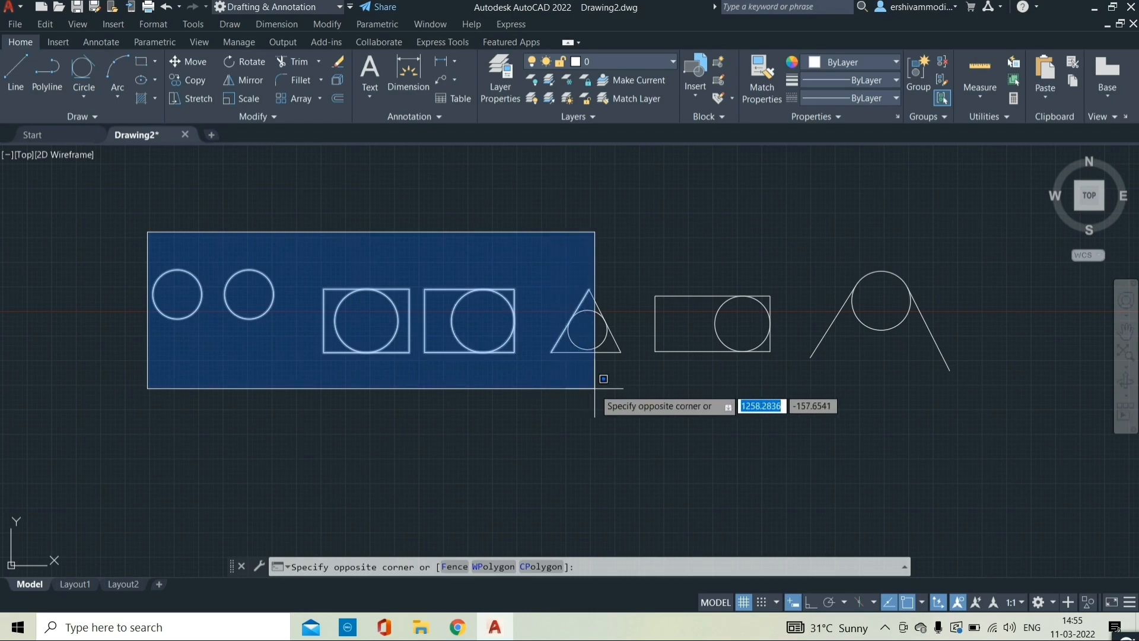
key("Escape")
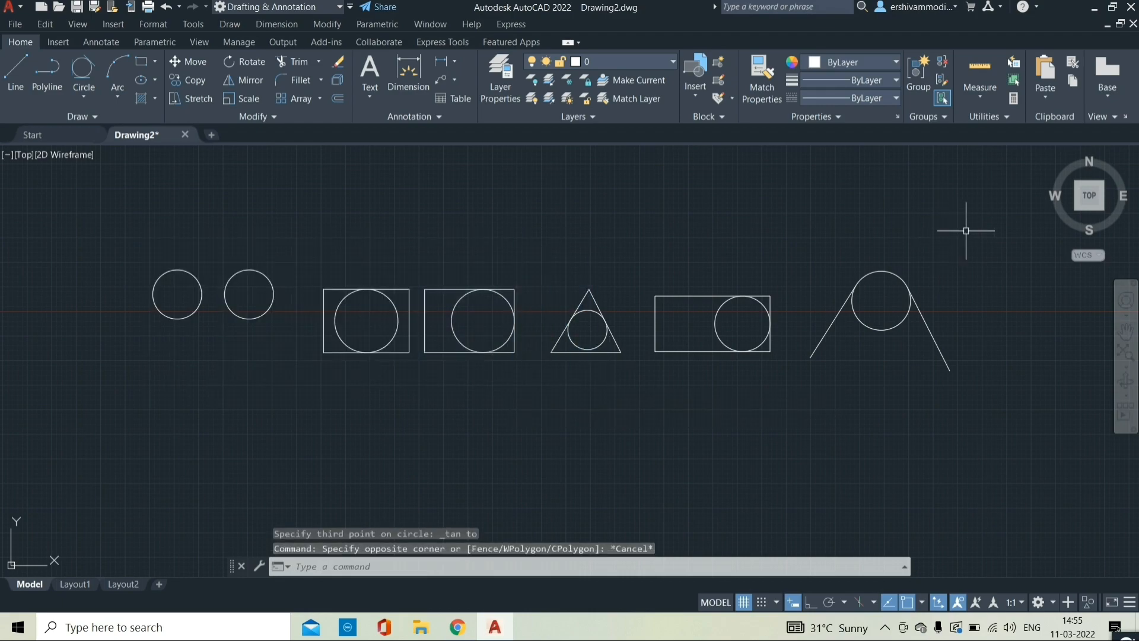
left_click(983, 203)
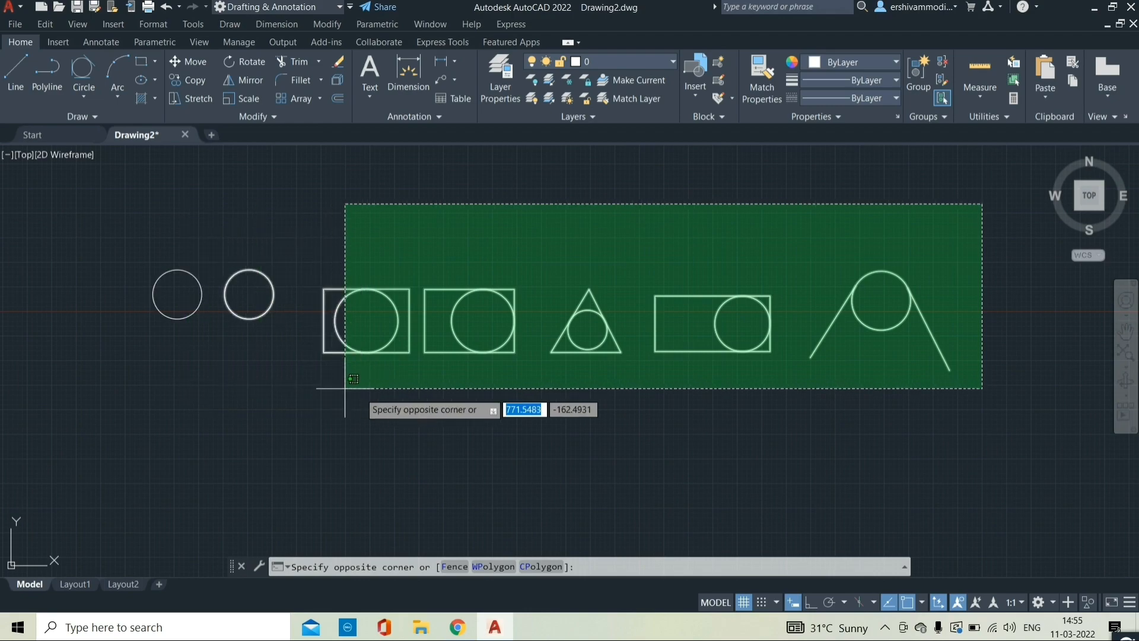
left_click(166, 402)
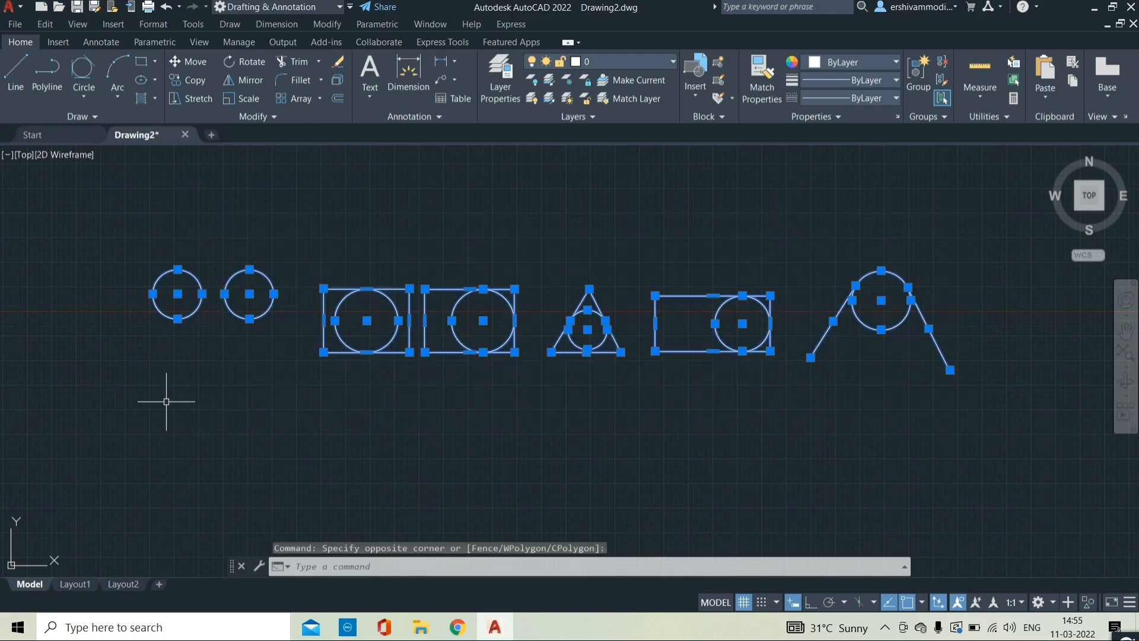
key("Delete")
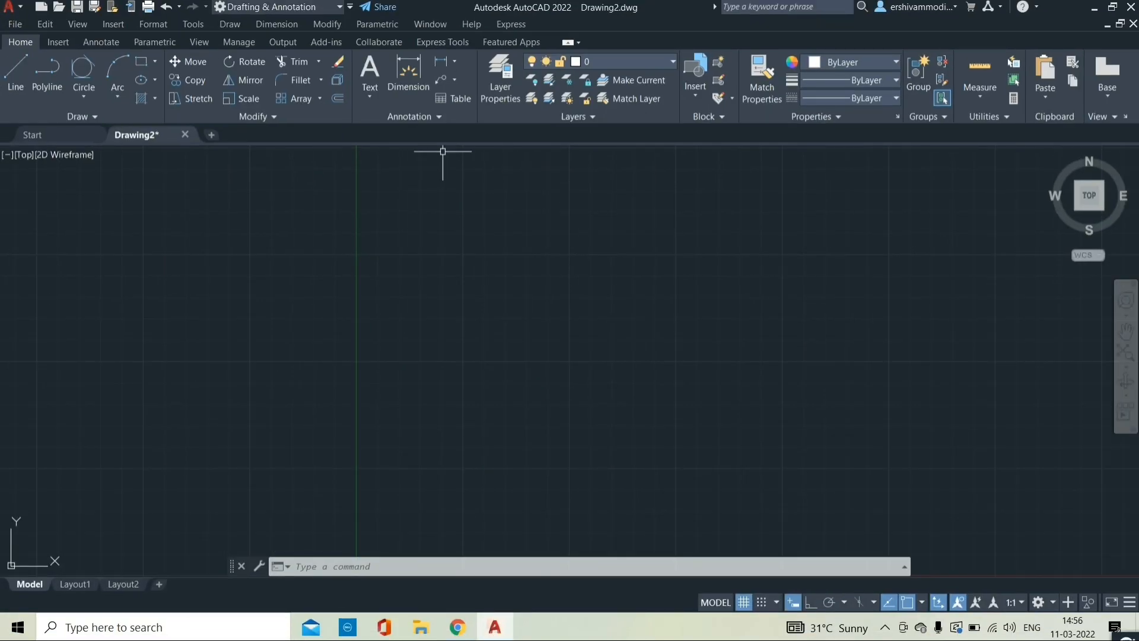
Draw a Center, Radius circle with a radius of 50 in the empty drawing area.
middle_click_drag(282, 255, 208, 274)
left_click(88, 89)
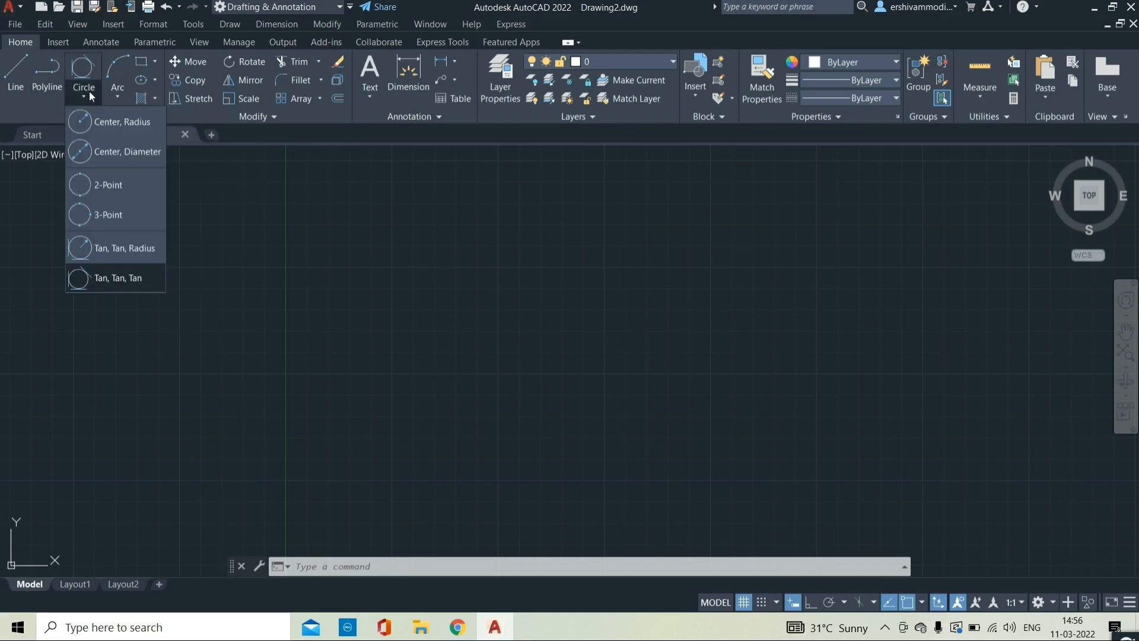
left_click(106, 124)
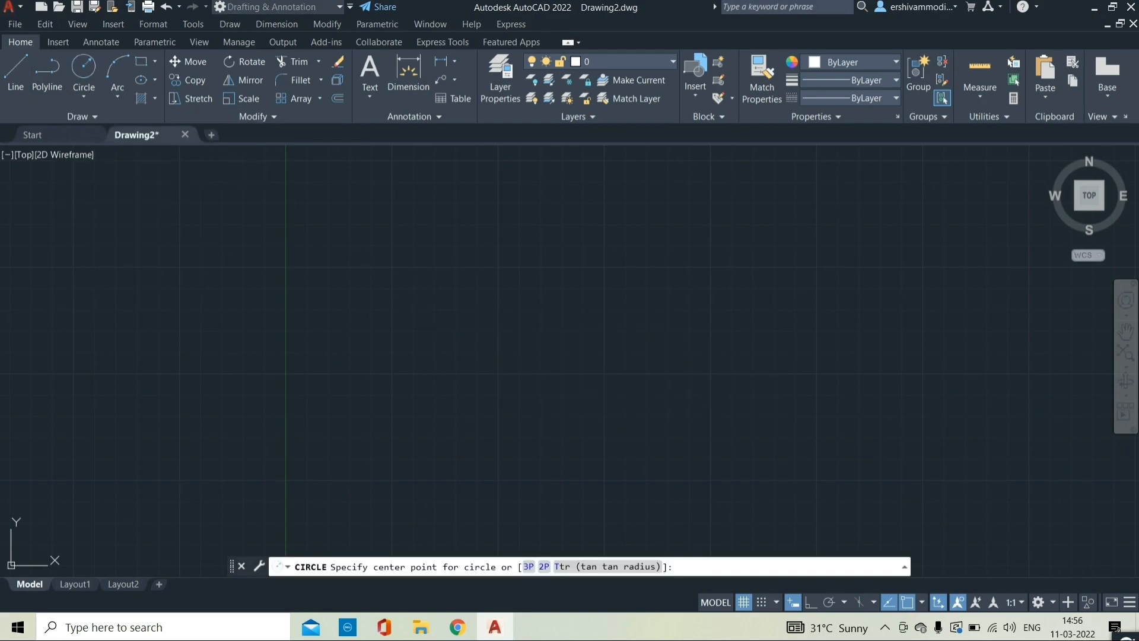
left_click(418, 296)
type("50")
key("Return")
scroll(504, 324, "up", 2)
scroll(503, 322, "down", 2)
middle_click_drag(499, 303, 525, 340)
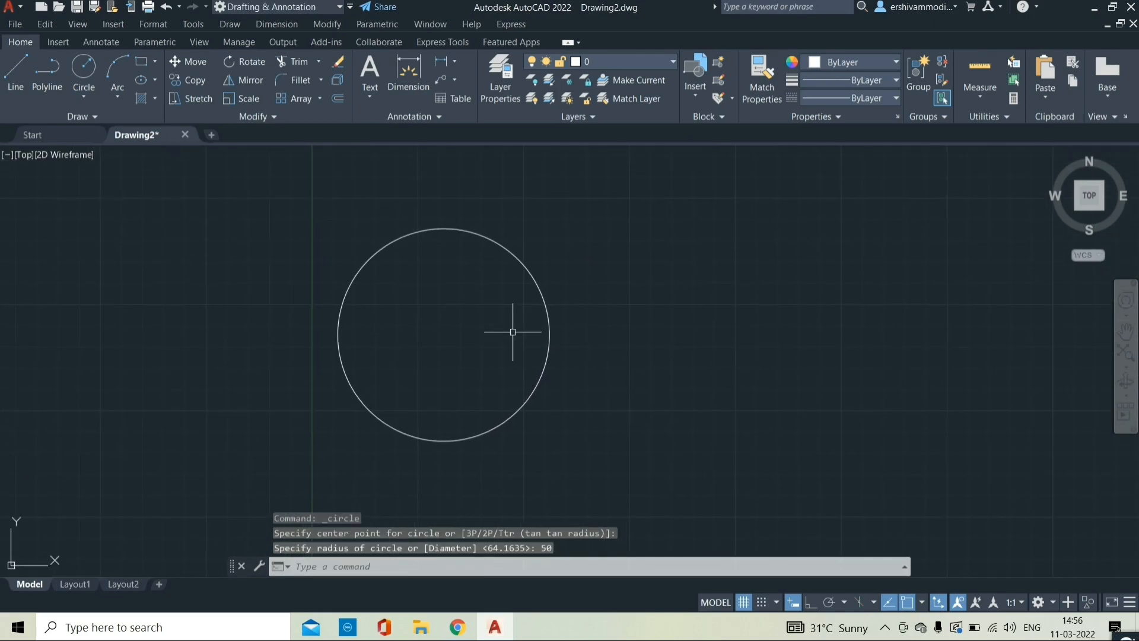
Turn Ortho on and draw a horizontal line about 170 units long through the circle's center, extending past both sides.
left_click(24, 83)
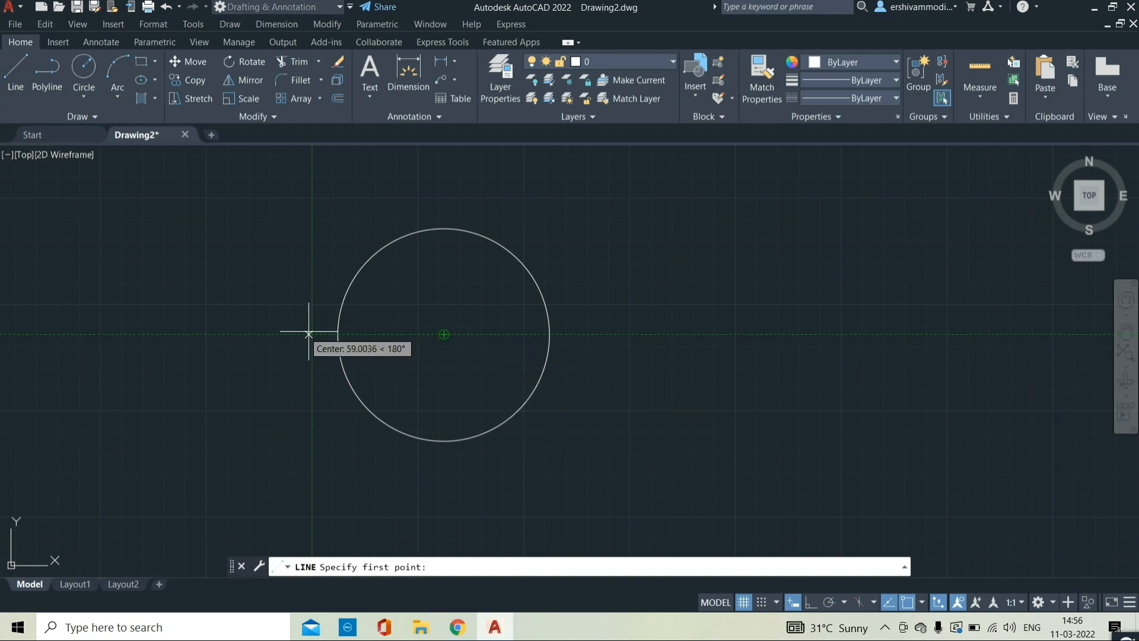
left_click(275, 334)
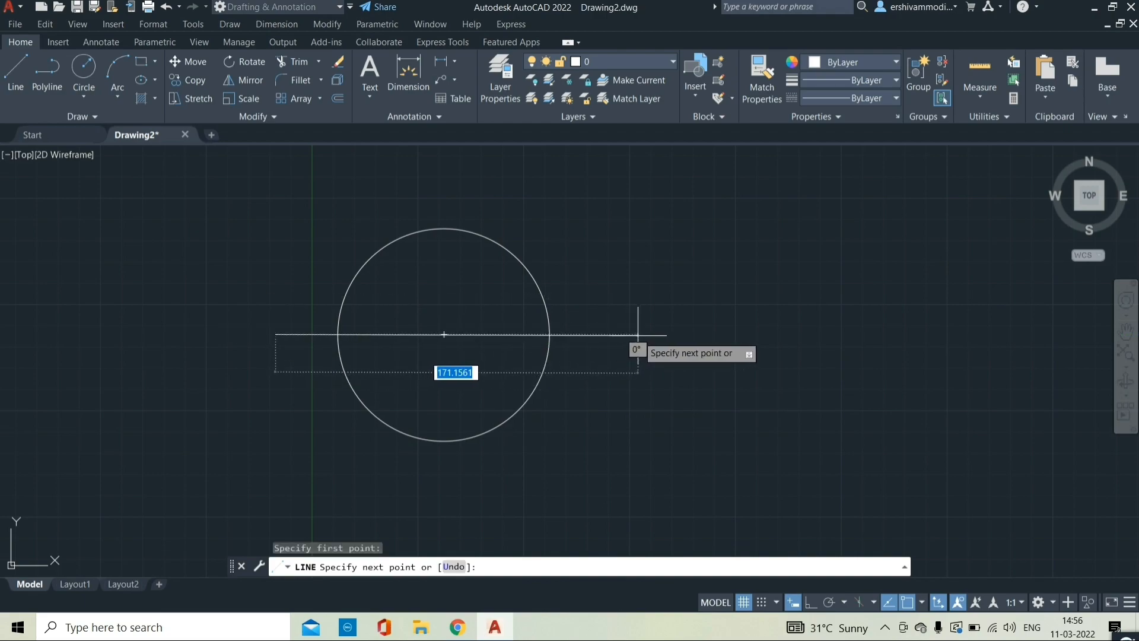
left_click(812, 602)
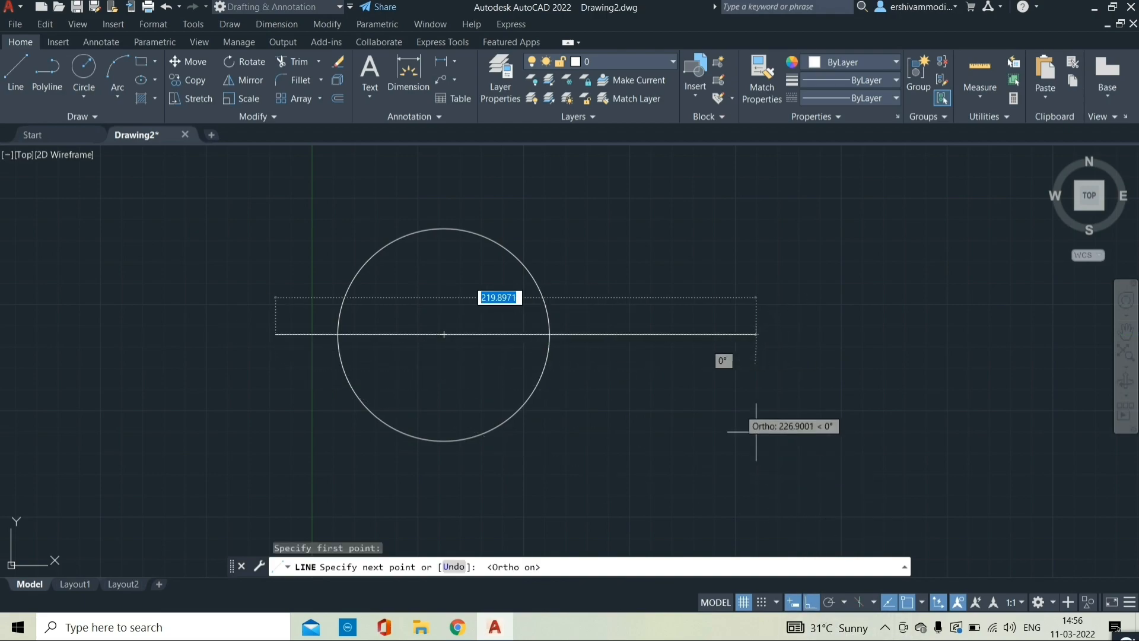
left_click(634, 358)
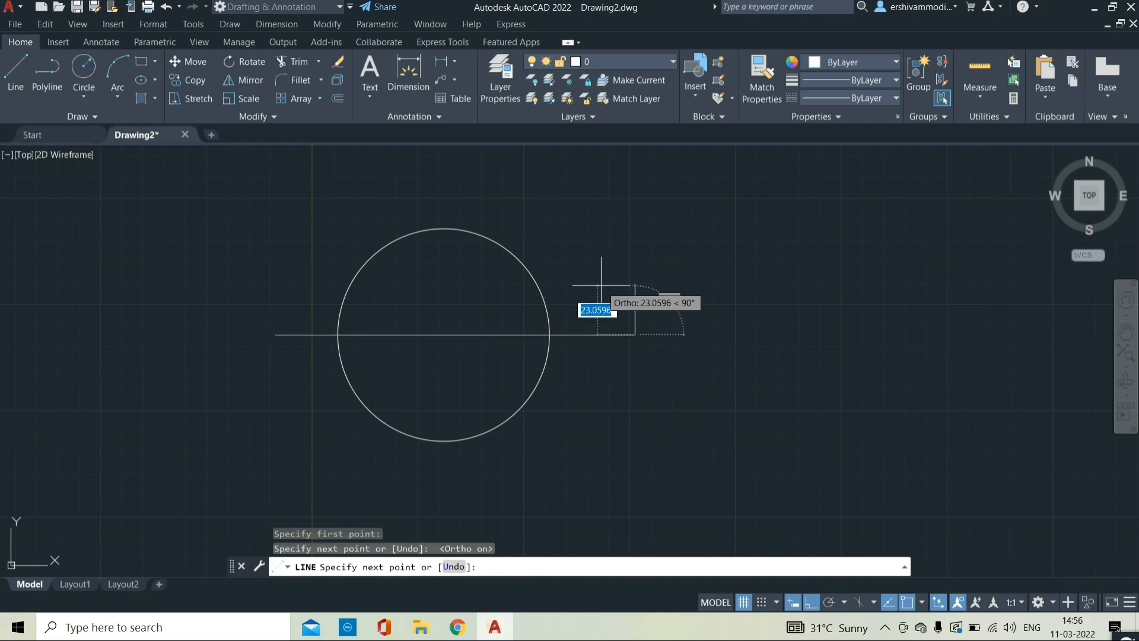
key("Escape")
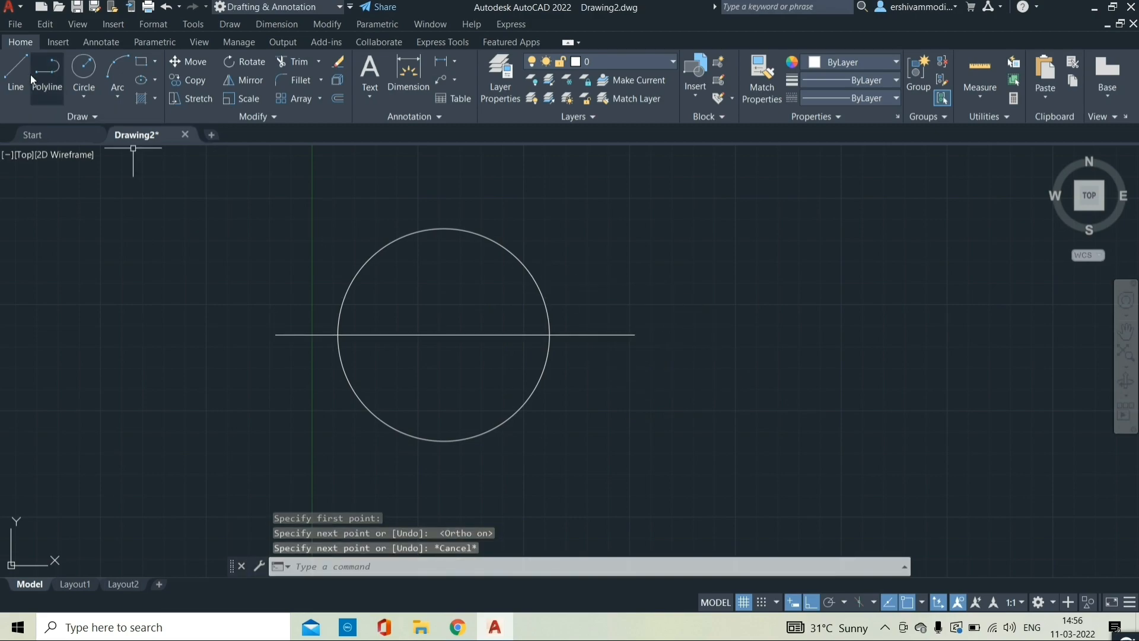
Draw a vertical line through the circle's center, starting above its upper quadrant and ending below the circle.
left_click(22, 87)
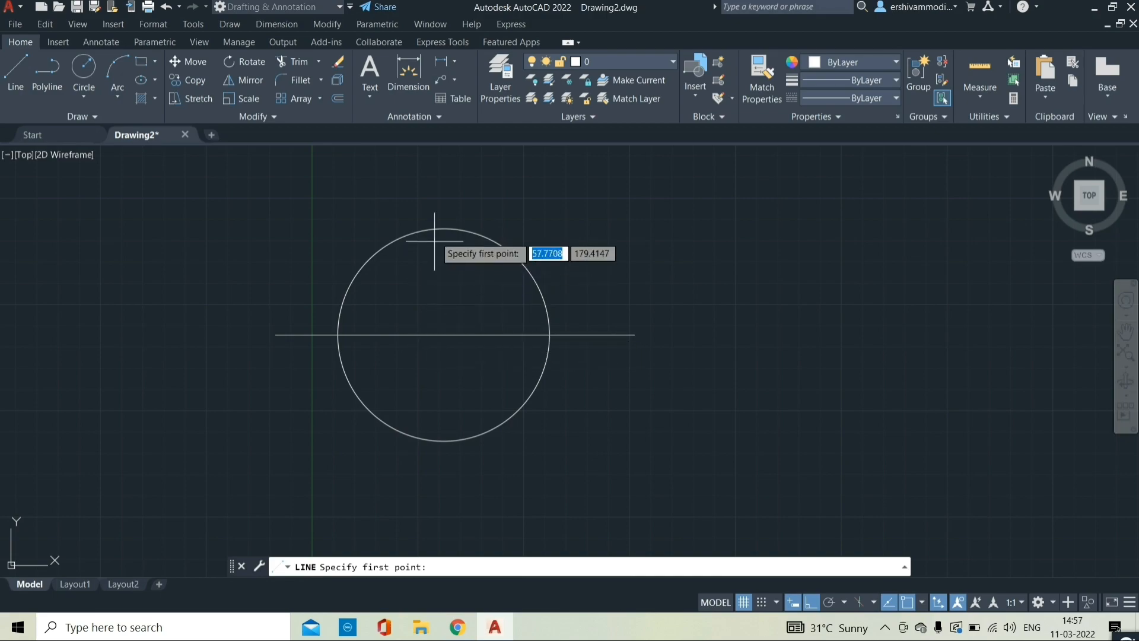
key("Escape")
key("Escape")
key("space")
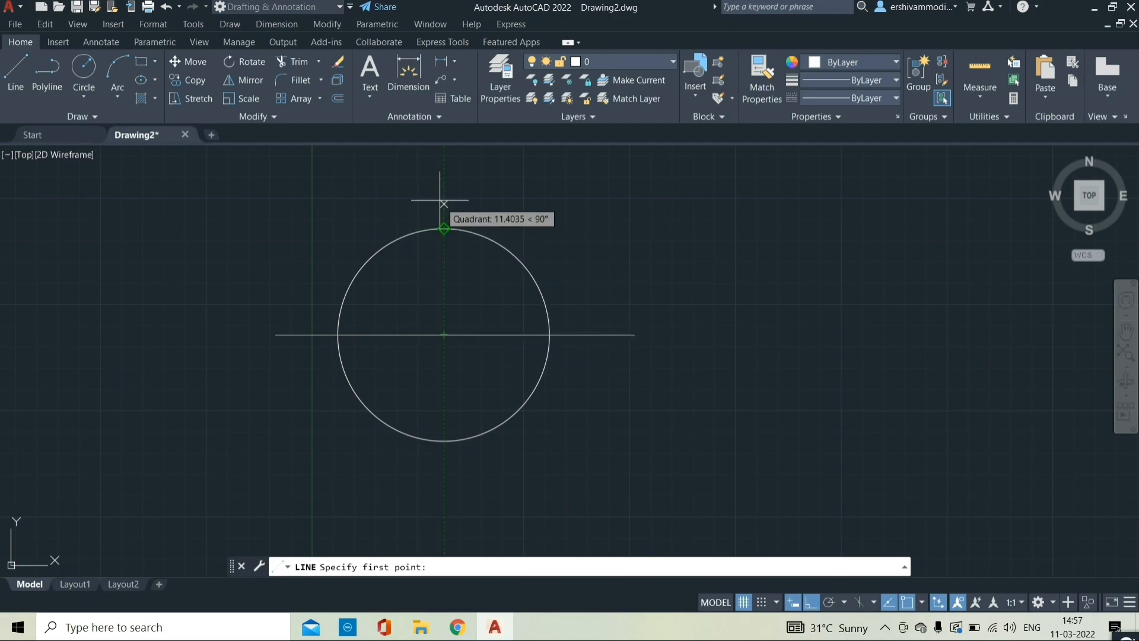
left_click(443, 178)
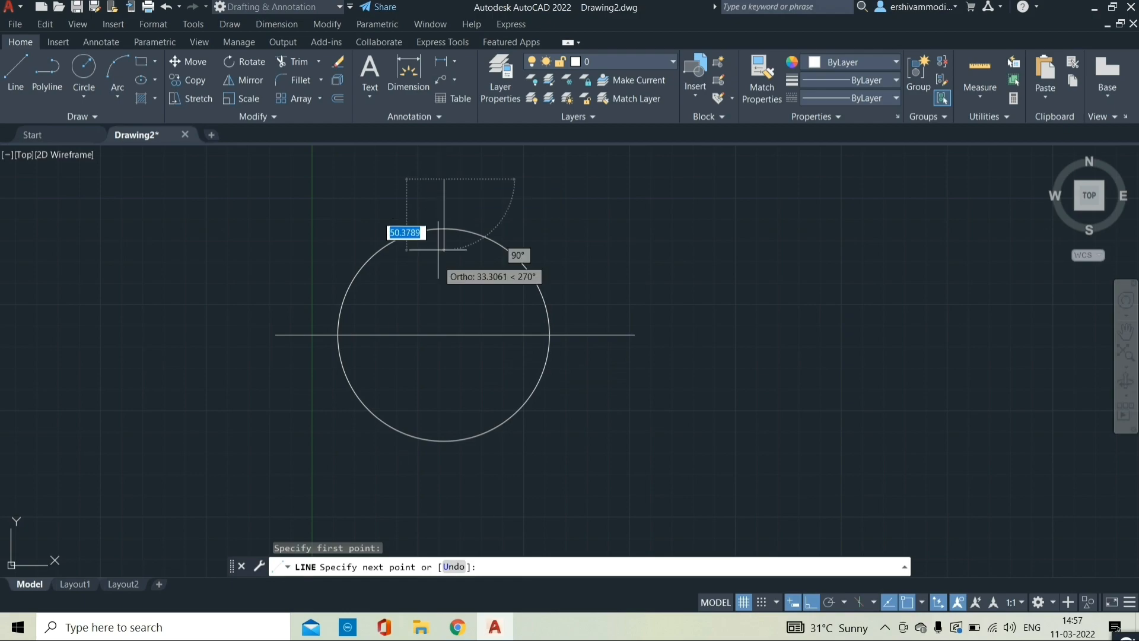
left_click(430, 507)
key("Escape")
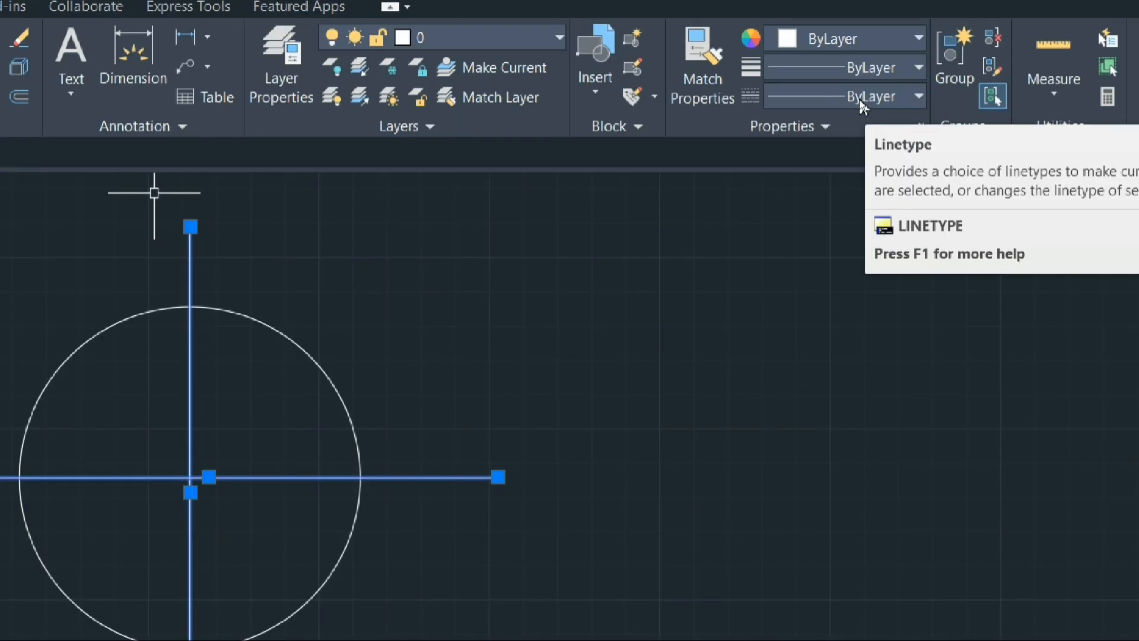
Load the CENTER linetype from acadiso.lin into the drawing through the Linetype Manager.
left_click(934, 120)
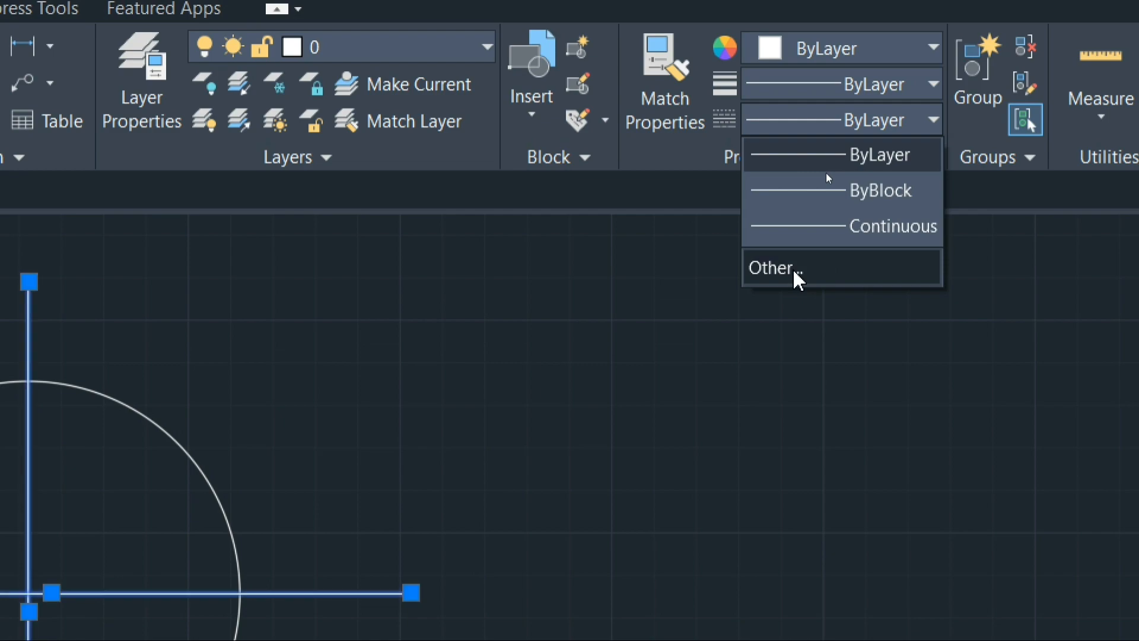
left_click(793, 272)
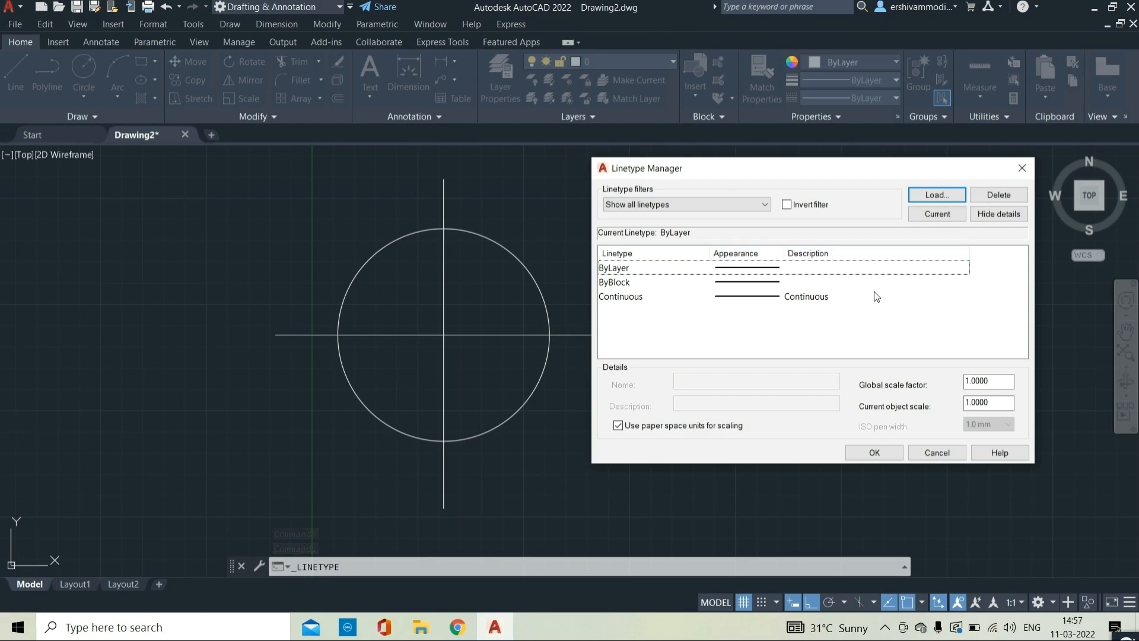
left_click(948, 195)
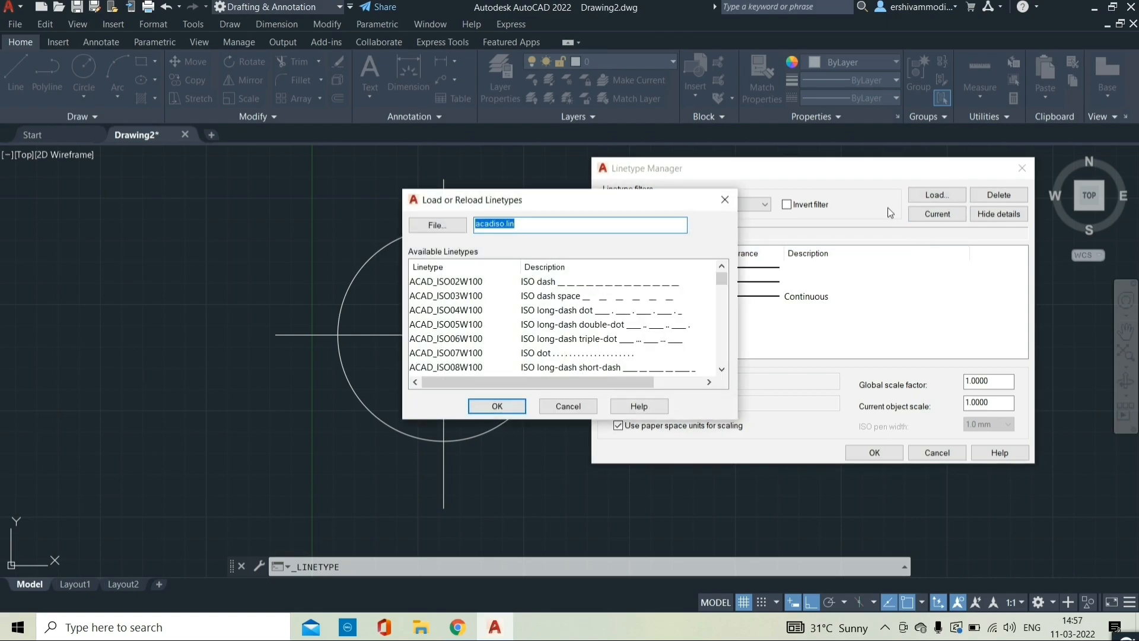
scroll(609, 306, "down", 1)
scroll(593, 307, "down", 3)
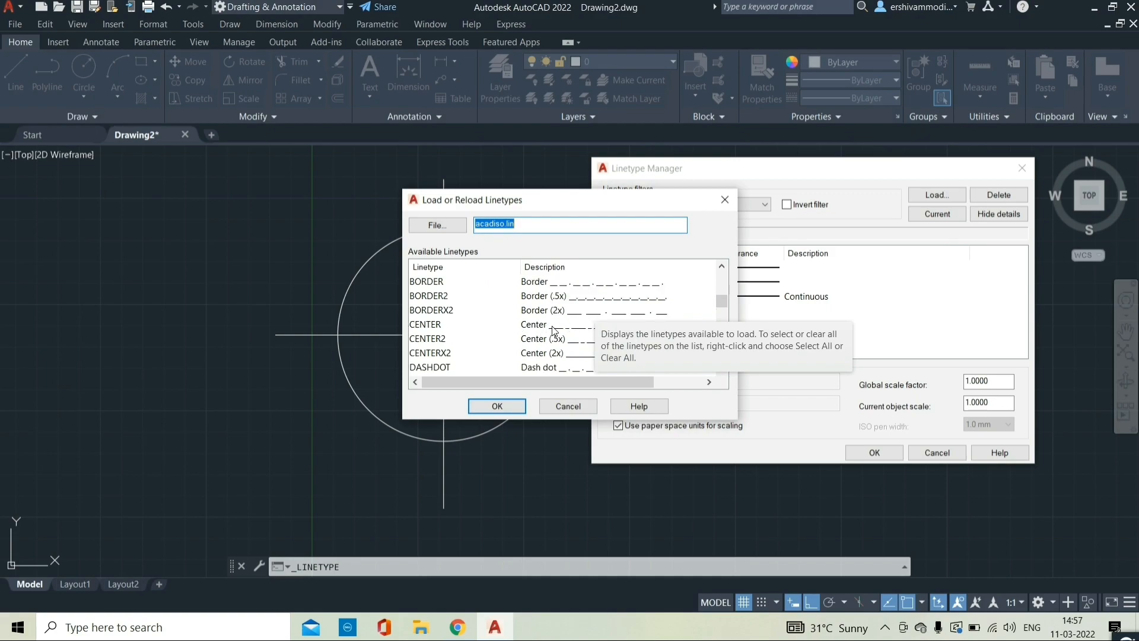
left_click_drag(718, 302, 721, 308)
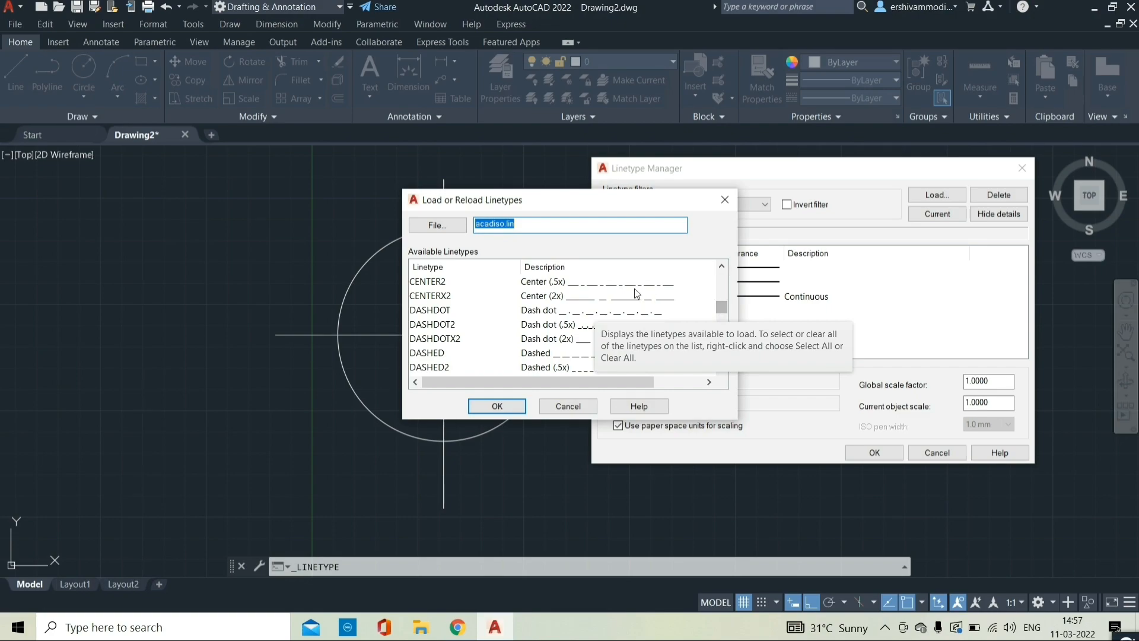
scroll(553, 307, "up", 1)
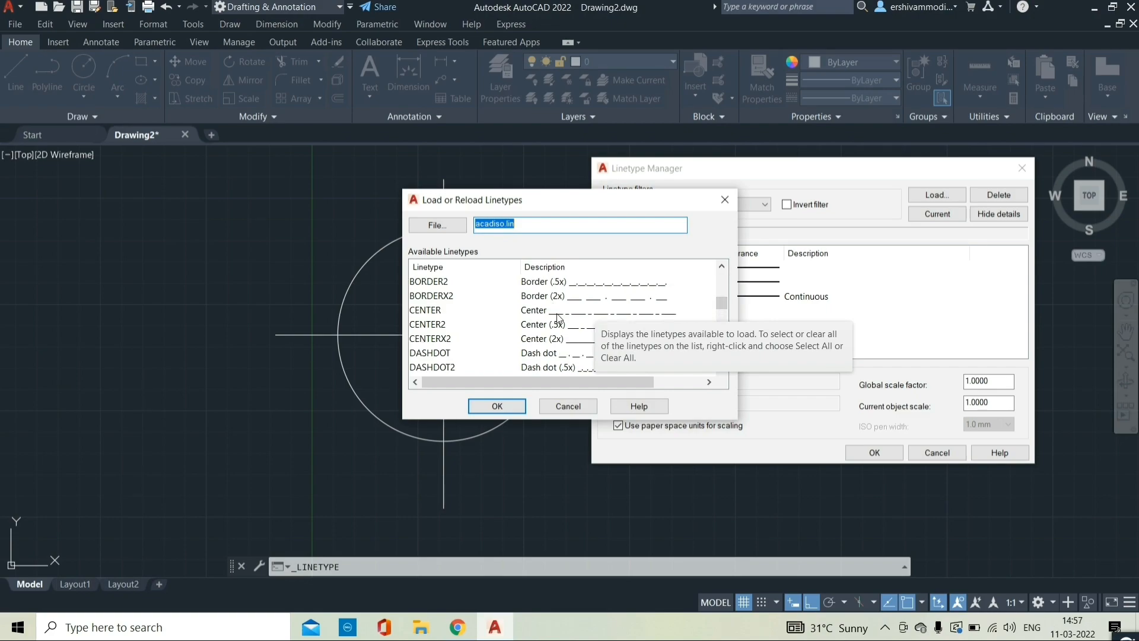
left_click(553, 312)
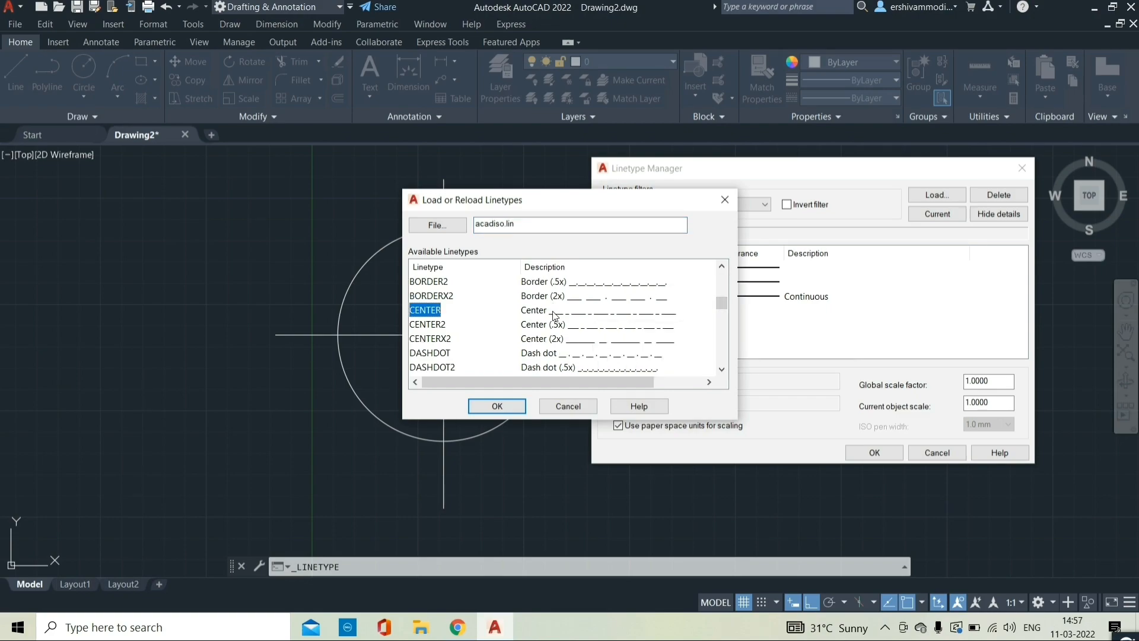
left_click(509, 407)
left_click(737, 296)
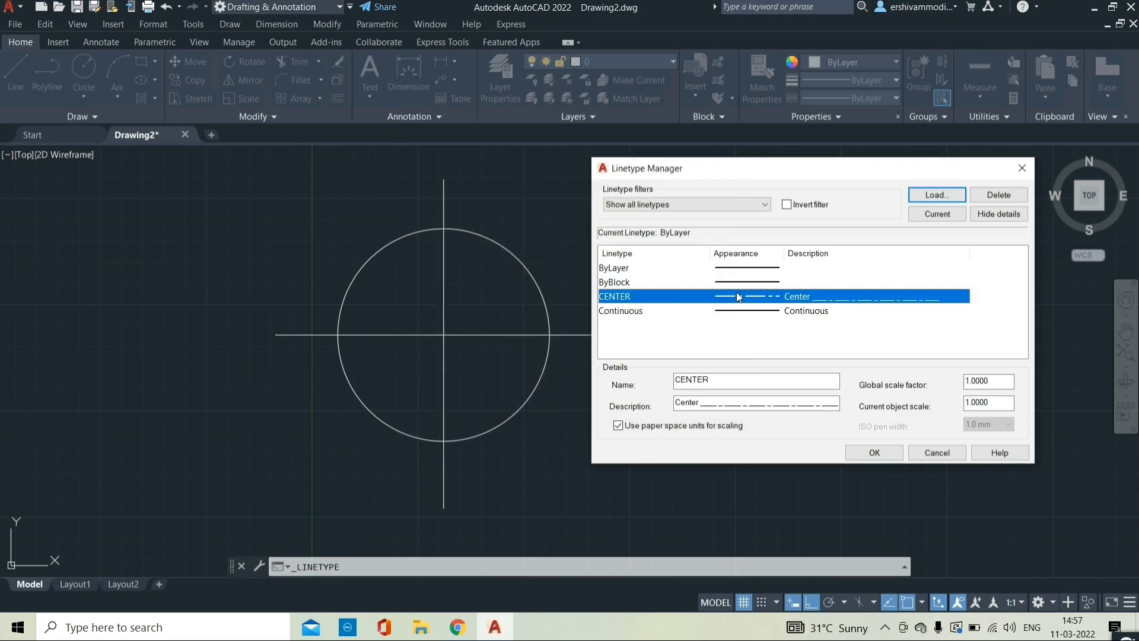
left_click(880, 452)
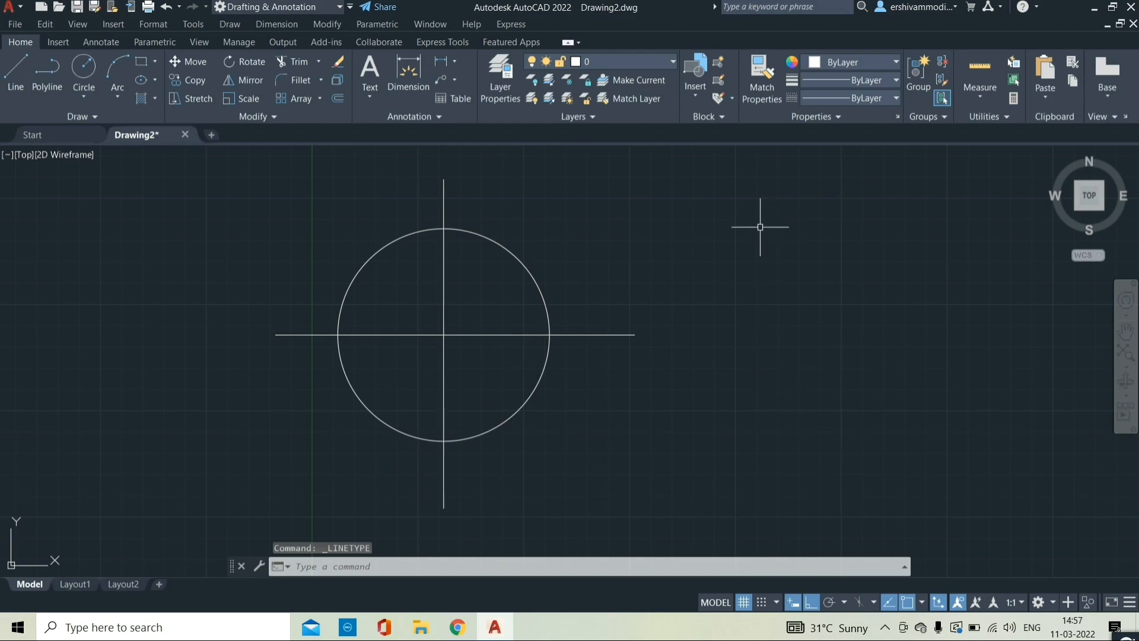
Change the linetype of the horizontal line through the circle to CENTER.
left_click(579, 336)
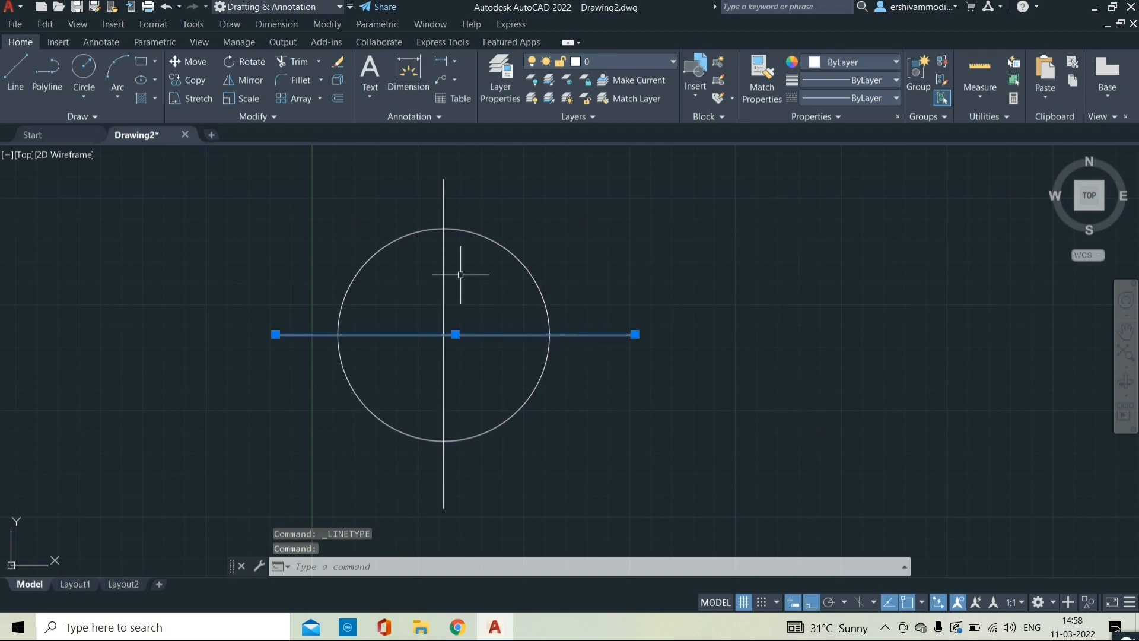
left_click(439, 203)
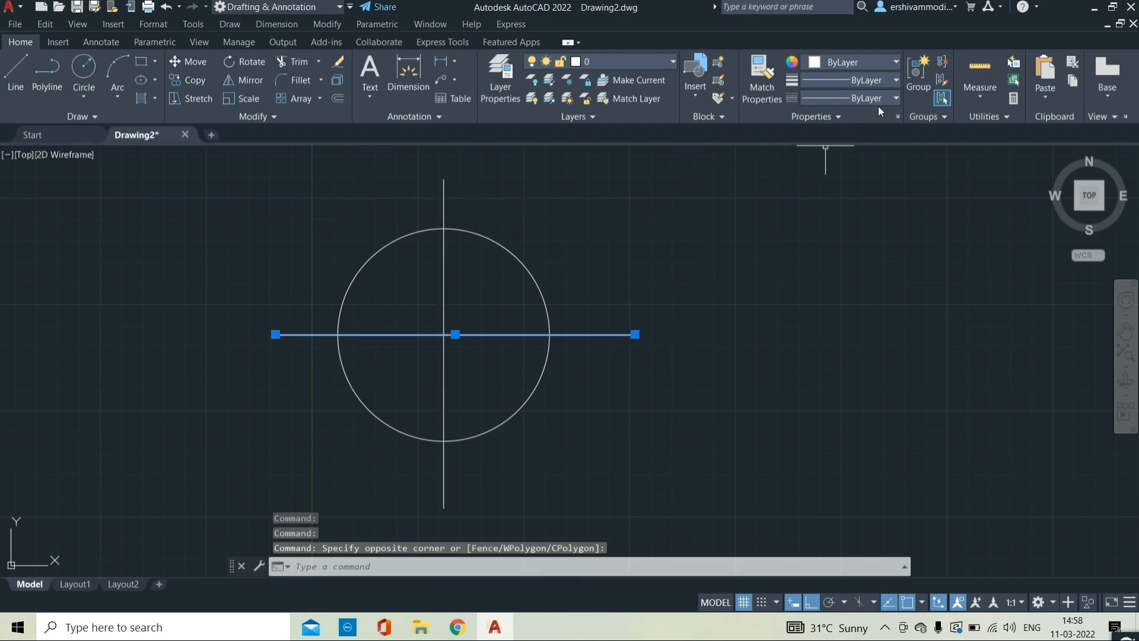
left_click(891, 98)
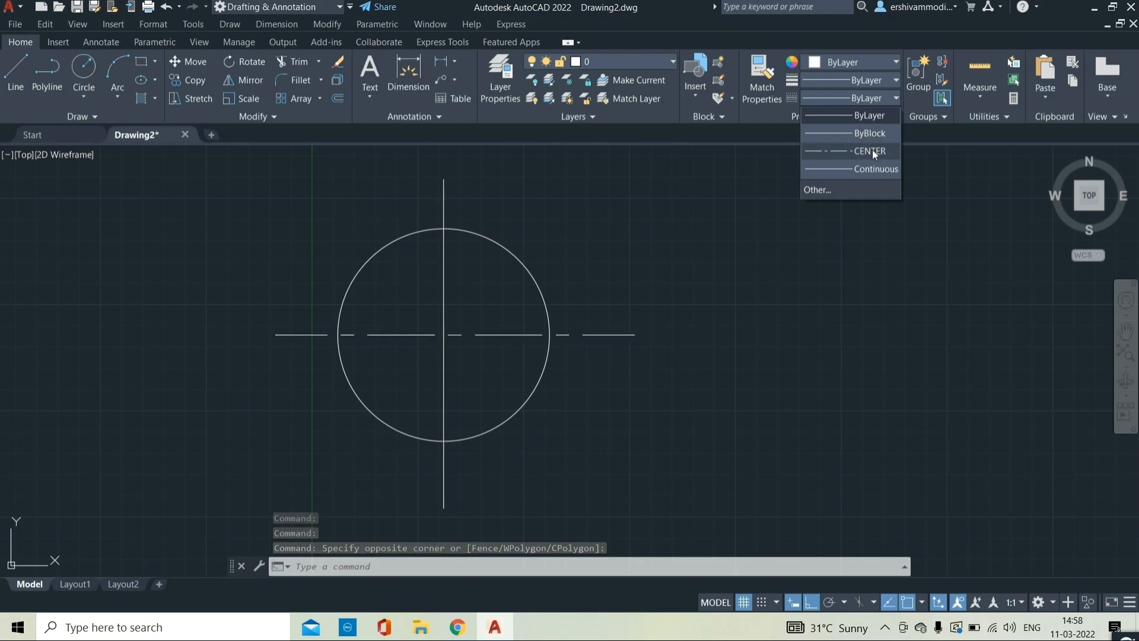
left_click(872, 152)
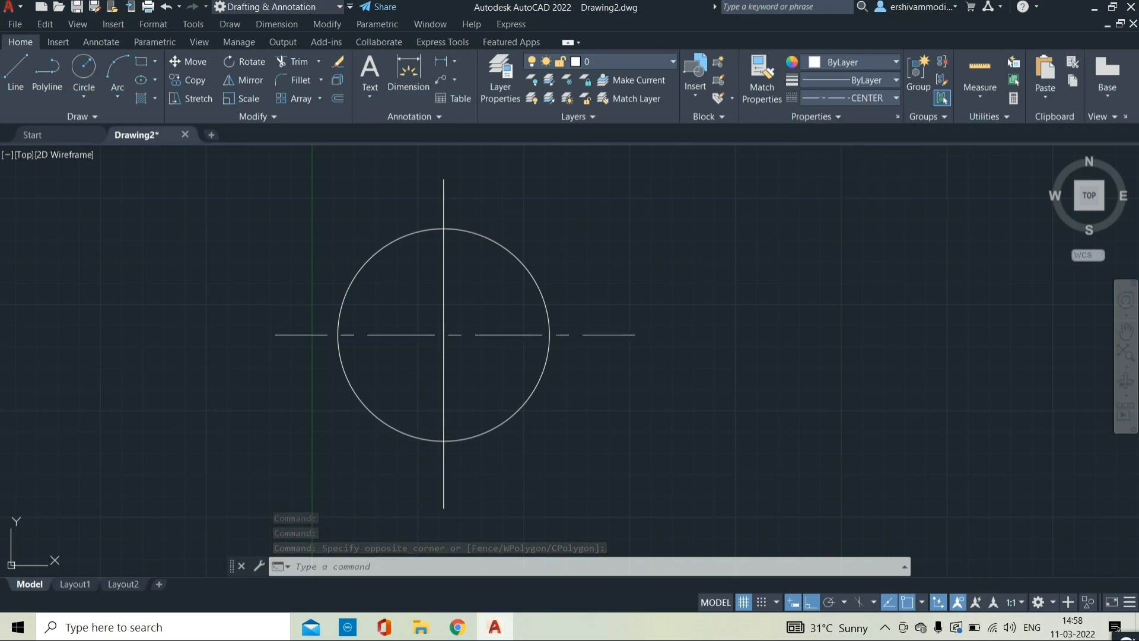
left_click(690, 373)
key("Escape")
key("Escape")
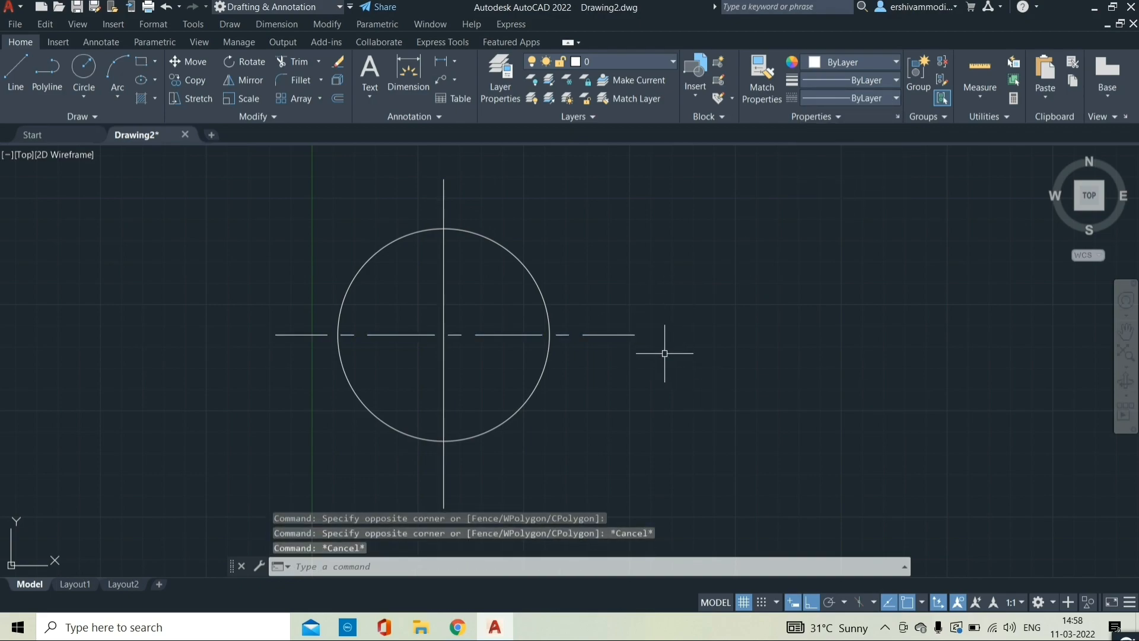
Change the linetype of the vertical line through the circle to CENTER.
left_click(444, 183)
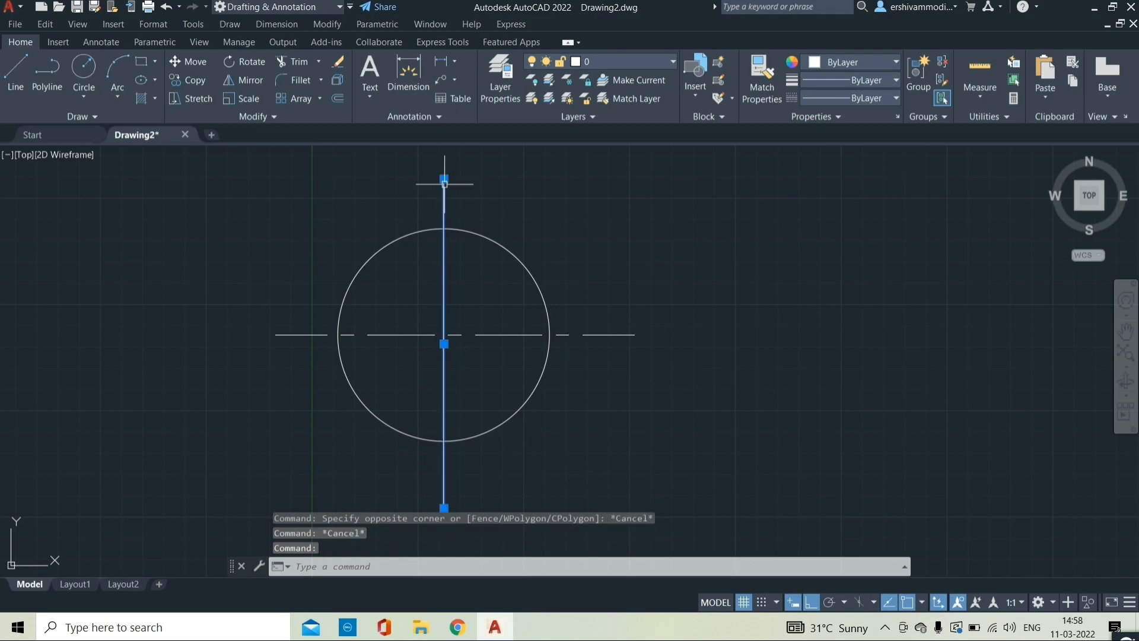
left_click(881, 98)
left_click(869, 150)
left_click(741, 366)
key("Escape")
Set both the global scale factor and the current object scale to 2.0 in the Linetype Manager.
left_click(617, 334)
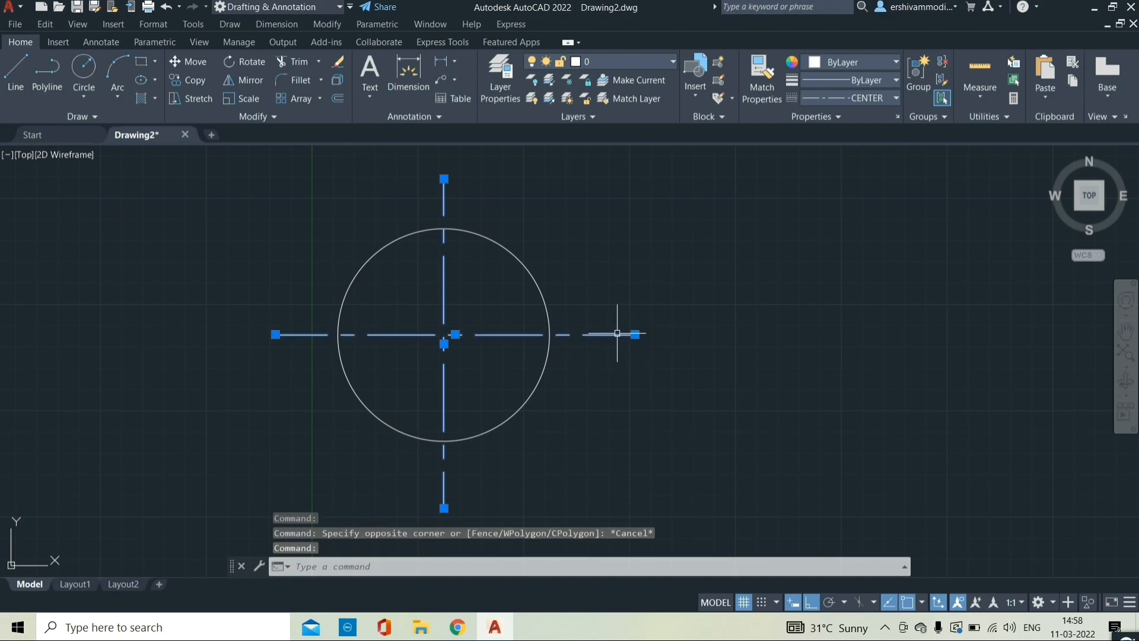
left_click(863, 97)
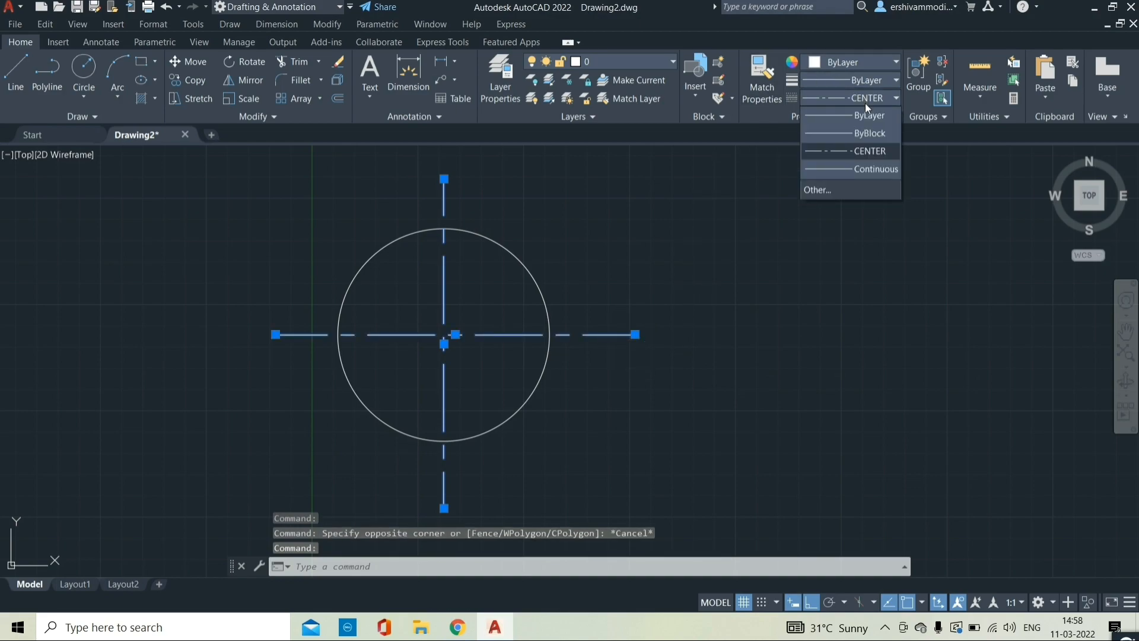
left_click(832, 191)
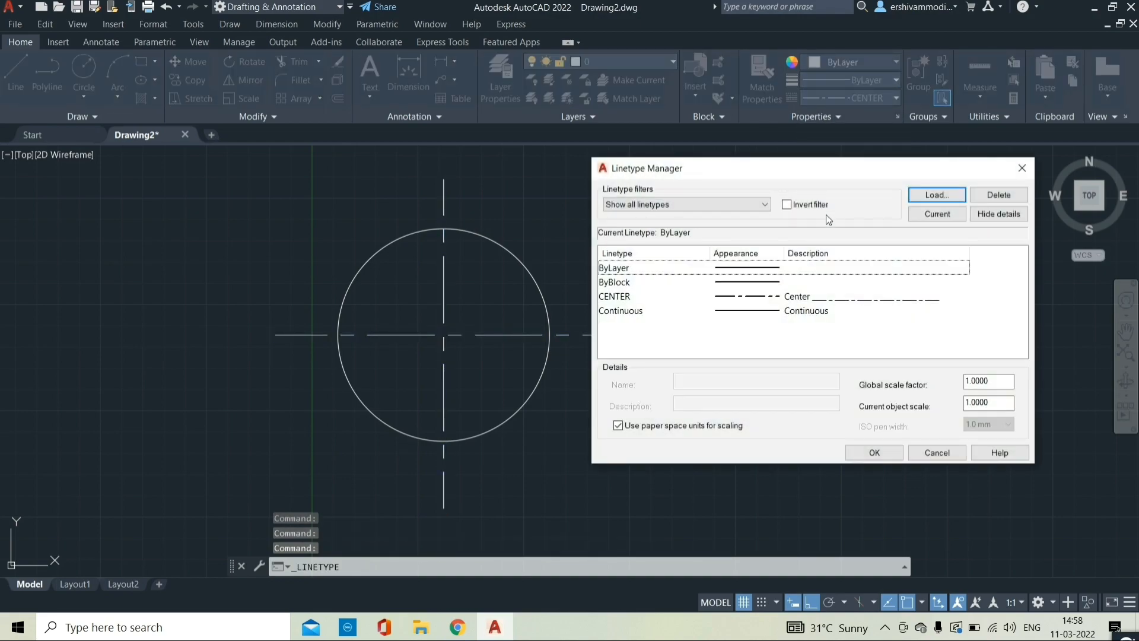
left_click(837, 296)
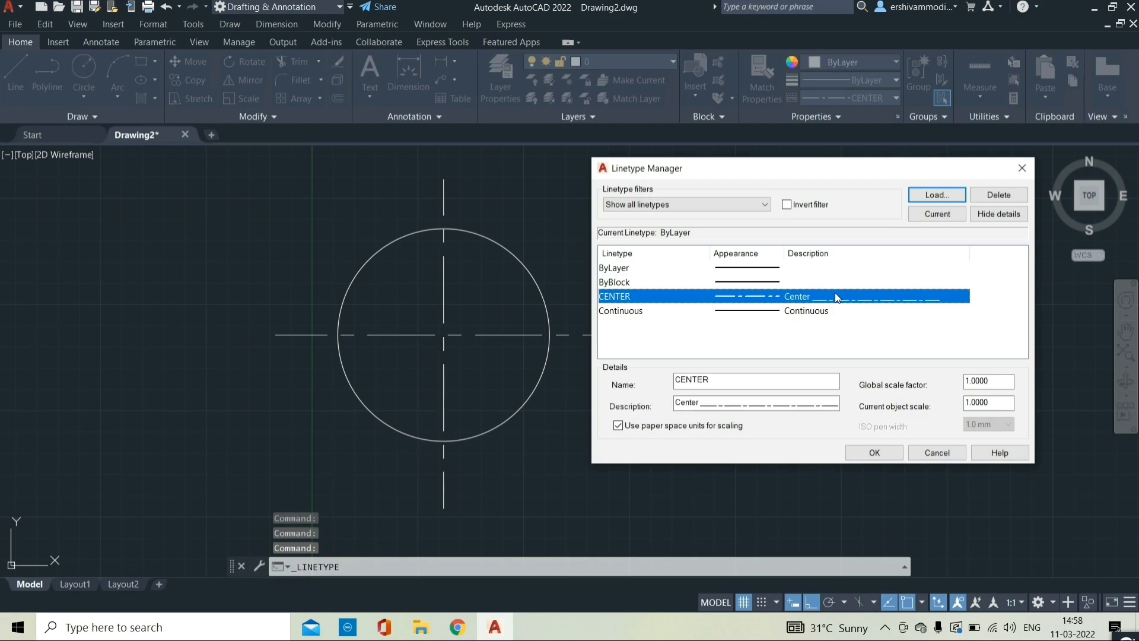
double_click(968, 380)
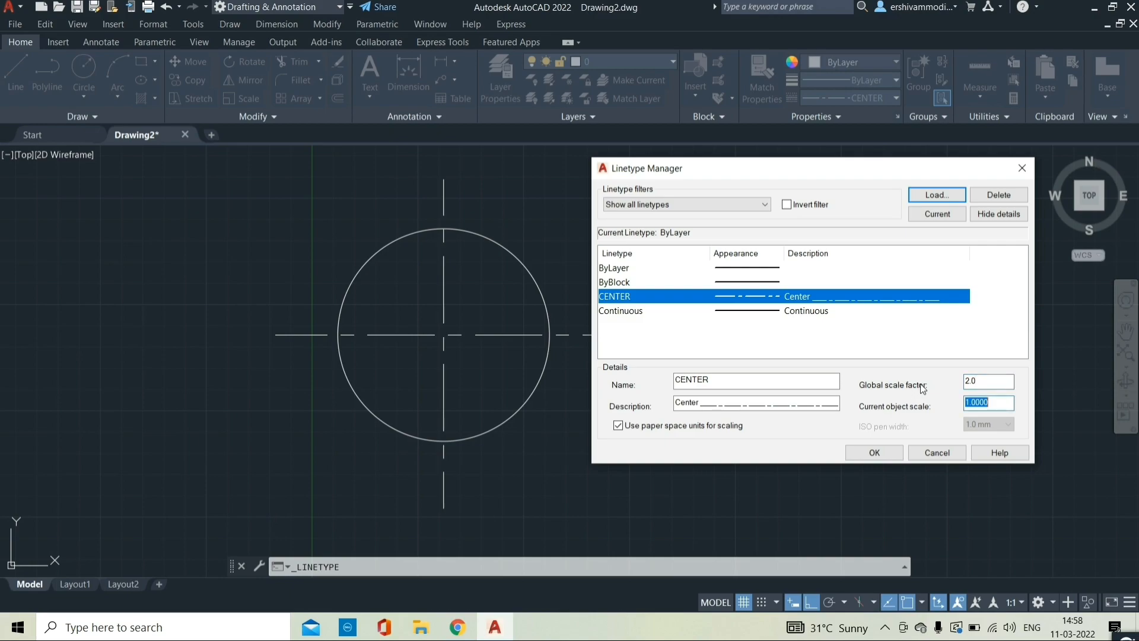
key("Return")
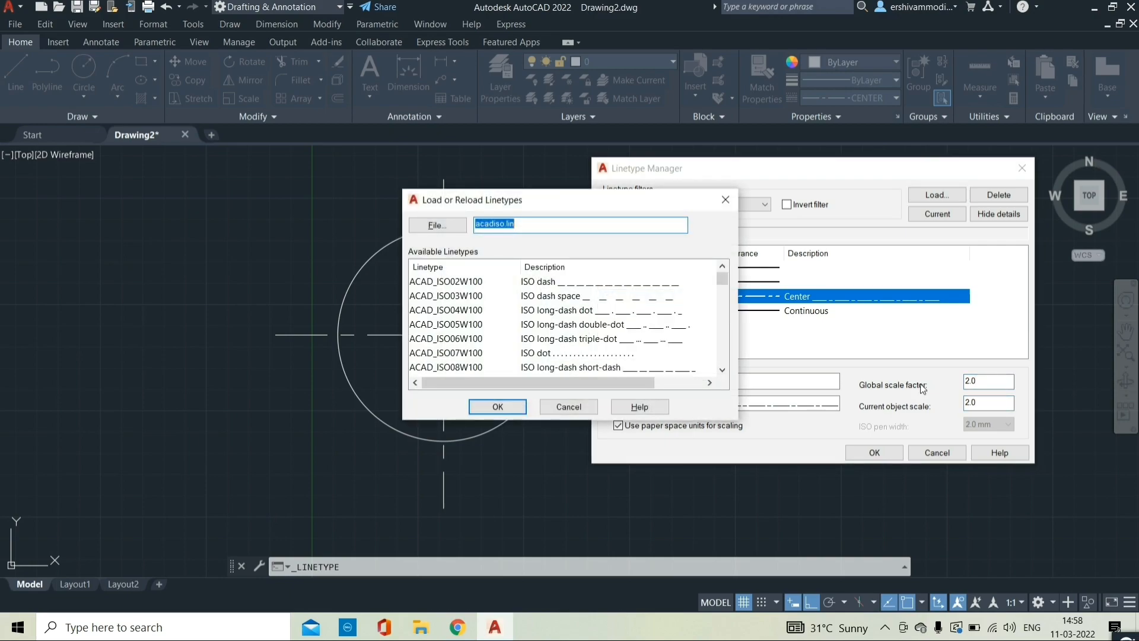
left_click(731, 206)
left_click(875, 452)
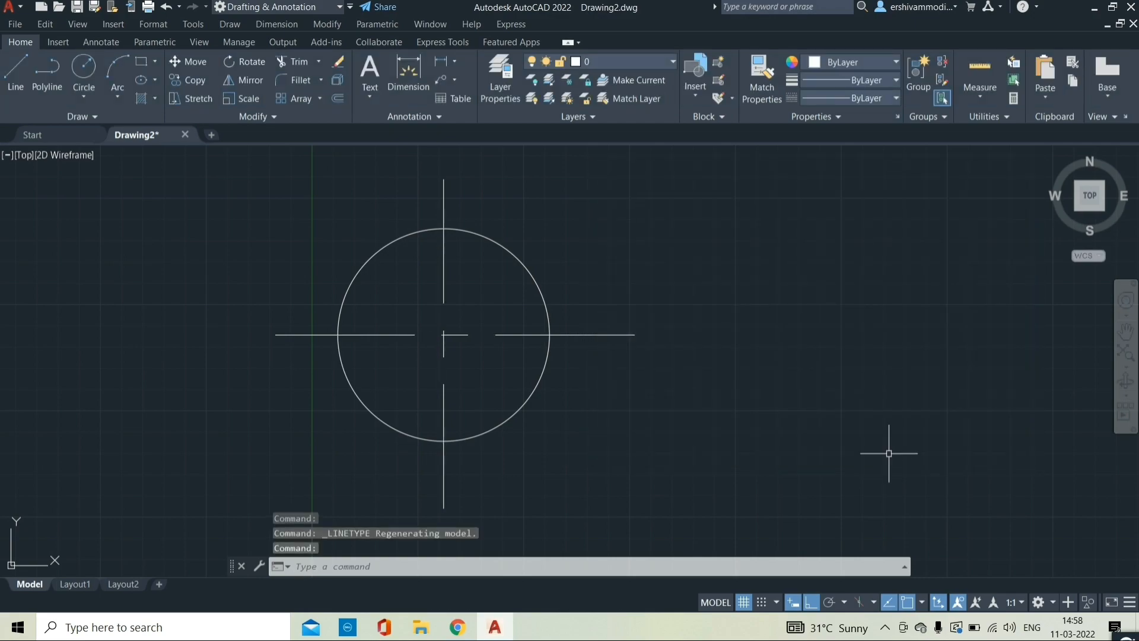
Set both the global scale factor and the current object scale to 0.5 in the Linetype Manager for the circle's center lines.
left_click(602, 335)
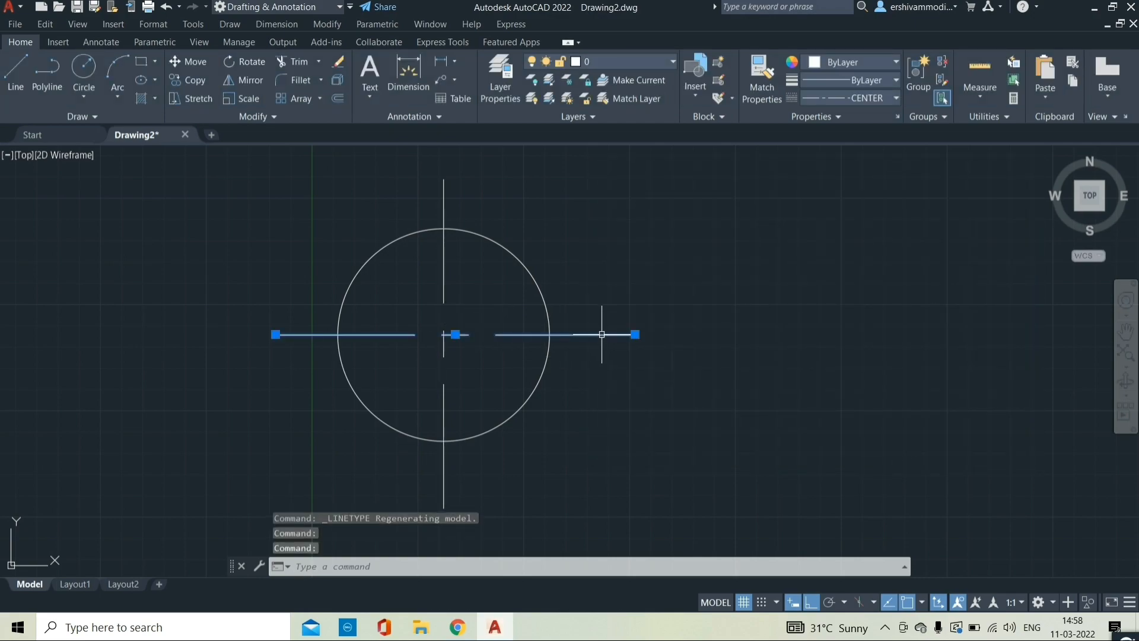
left_click(444, 191)
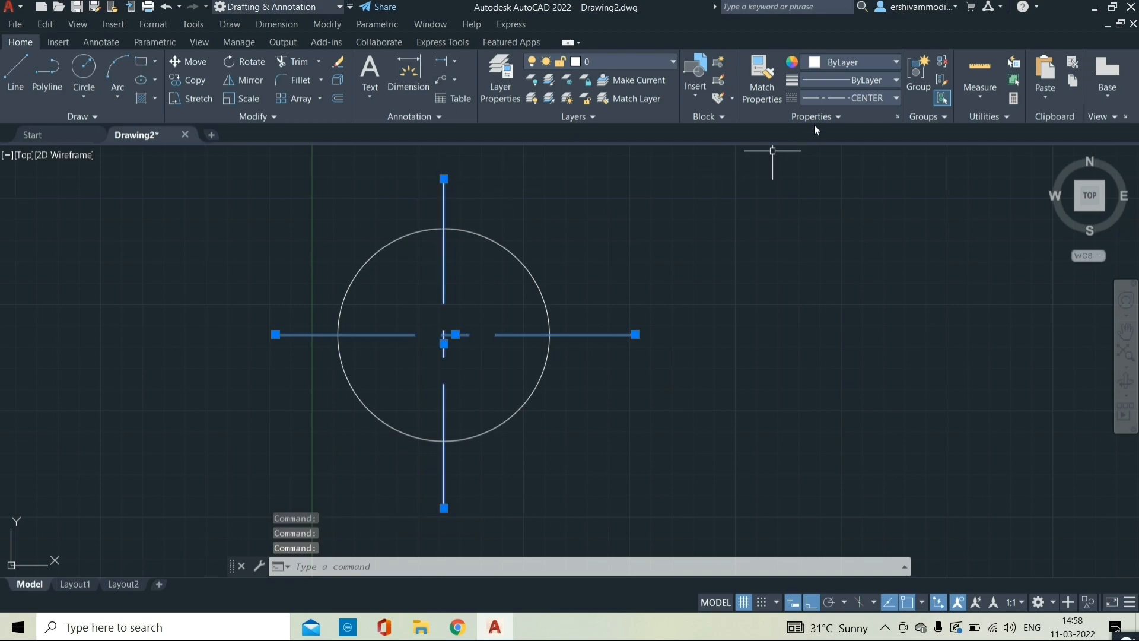
left_click(863, 98)
left_click(824, 185)
left_click(807, 296)
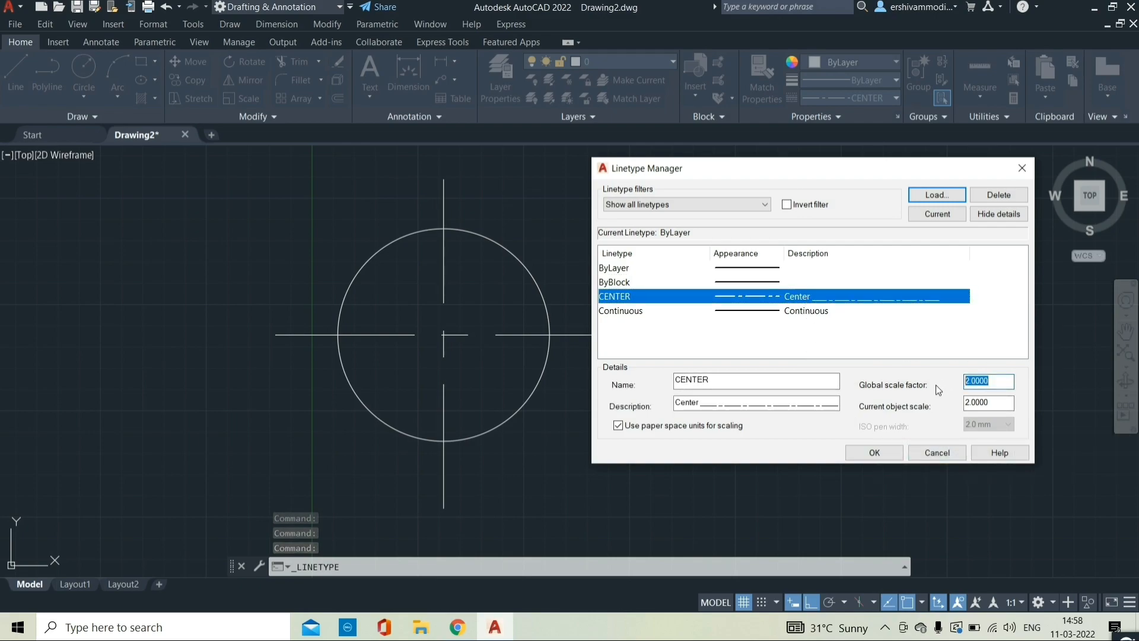
double_click(1007, 401)
type("0.5")
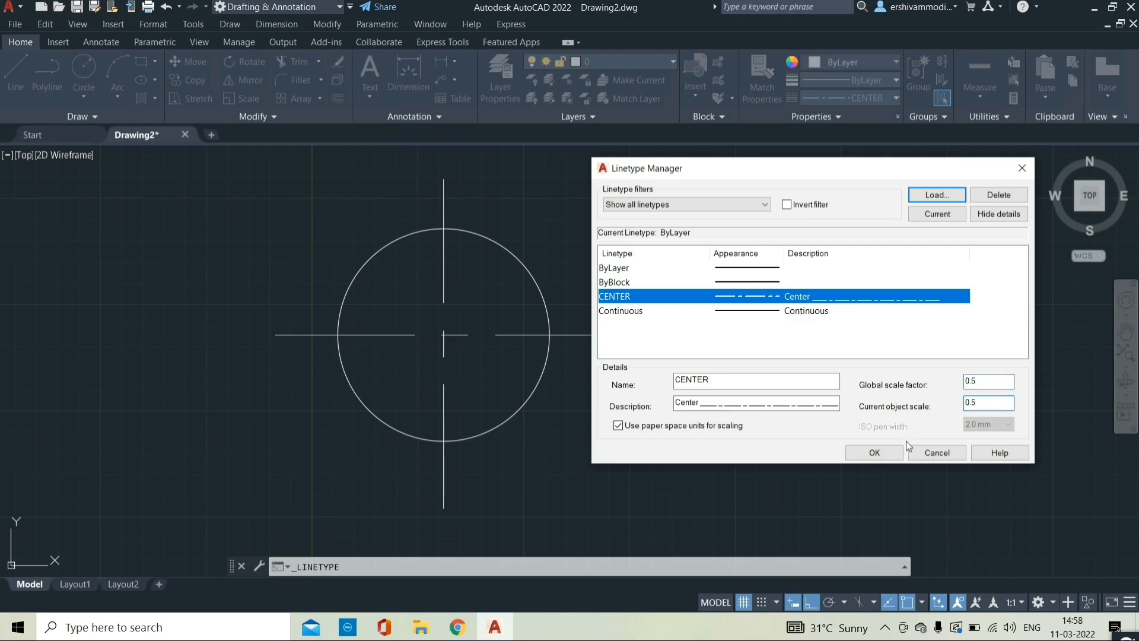
left_click(872, 452)
scroll(500, 288, "down", 1)
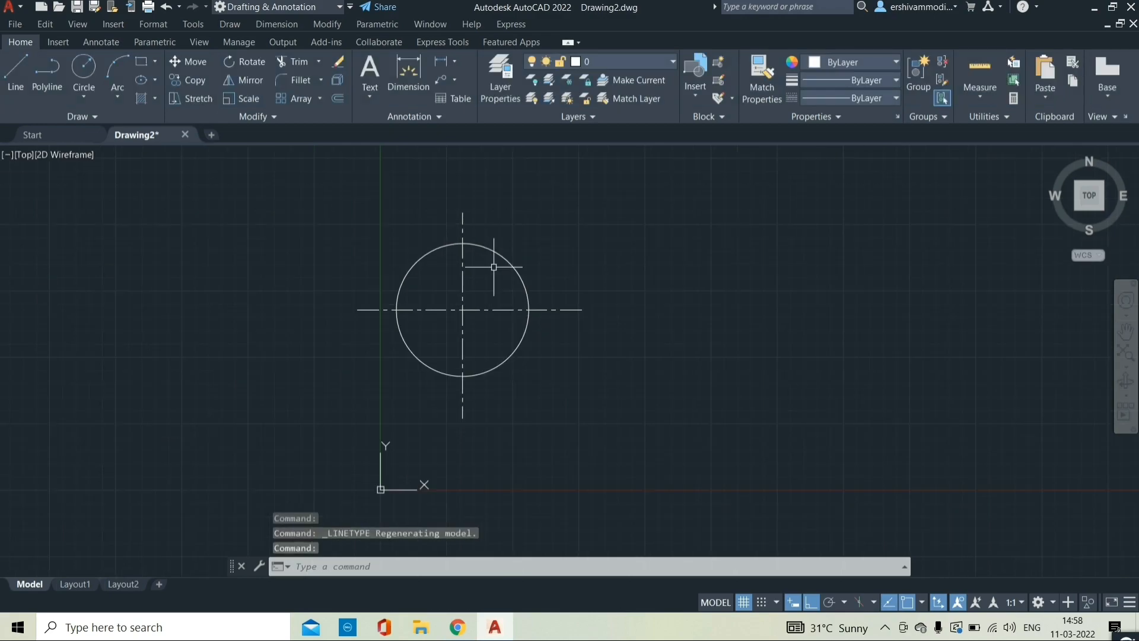
scroll(491, 290, "up", 2)
scroll(485, 292, "down", 1)
scroll(445, 279, "up", 1)
scroll(465, 305, "down", 1)
scroll(467, 302, "up", 1)
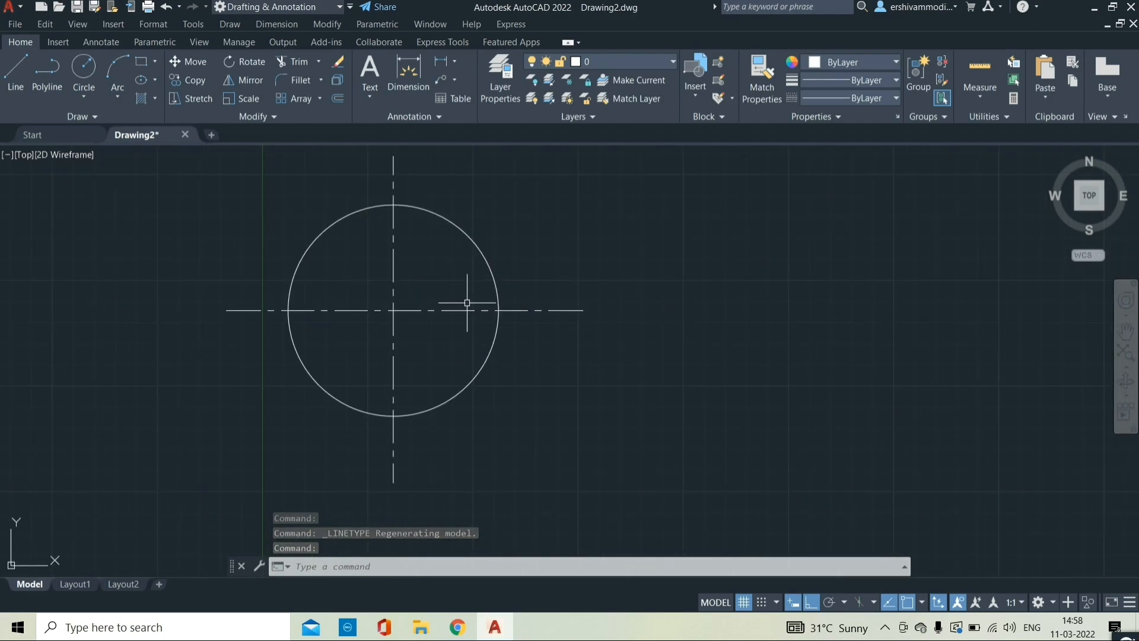
Choose ByLayer as the current linetype for new objects.
left_click(894, 98)
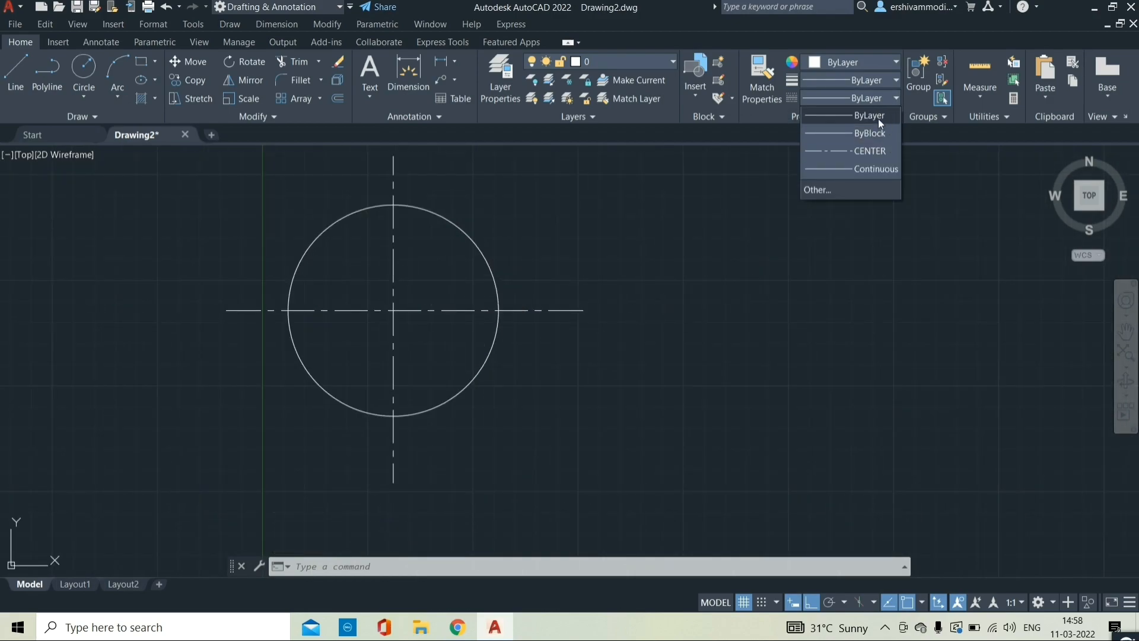
left_click(879, 122)
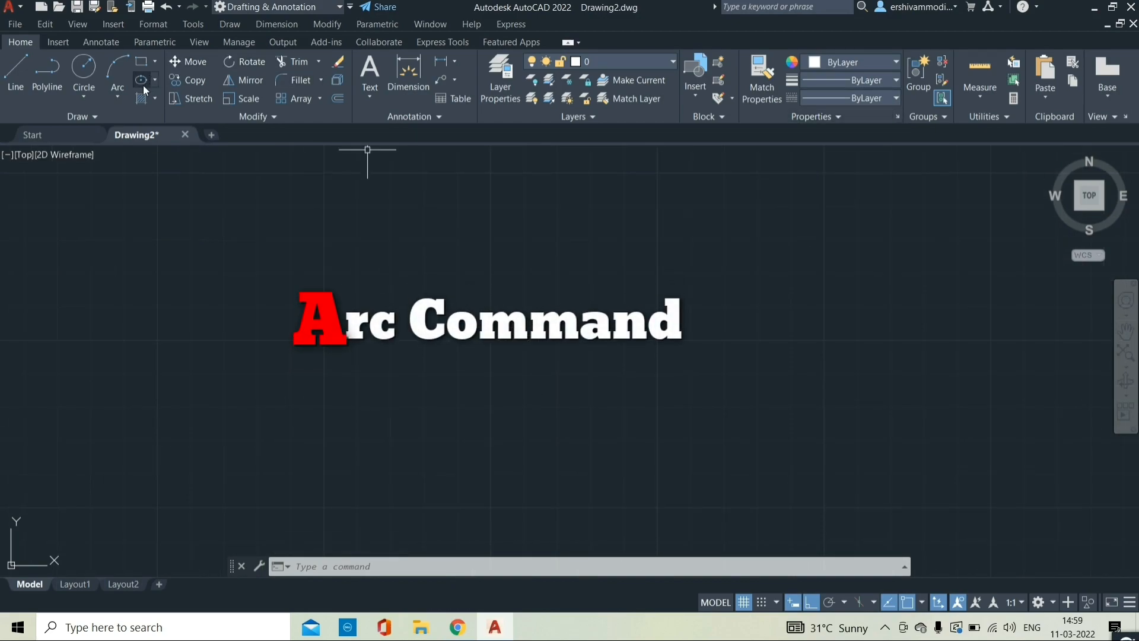
Review the construction methods offered by the Arc command, from 3-Point to Continue.
left_click(123, 91)
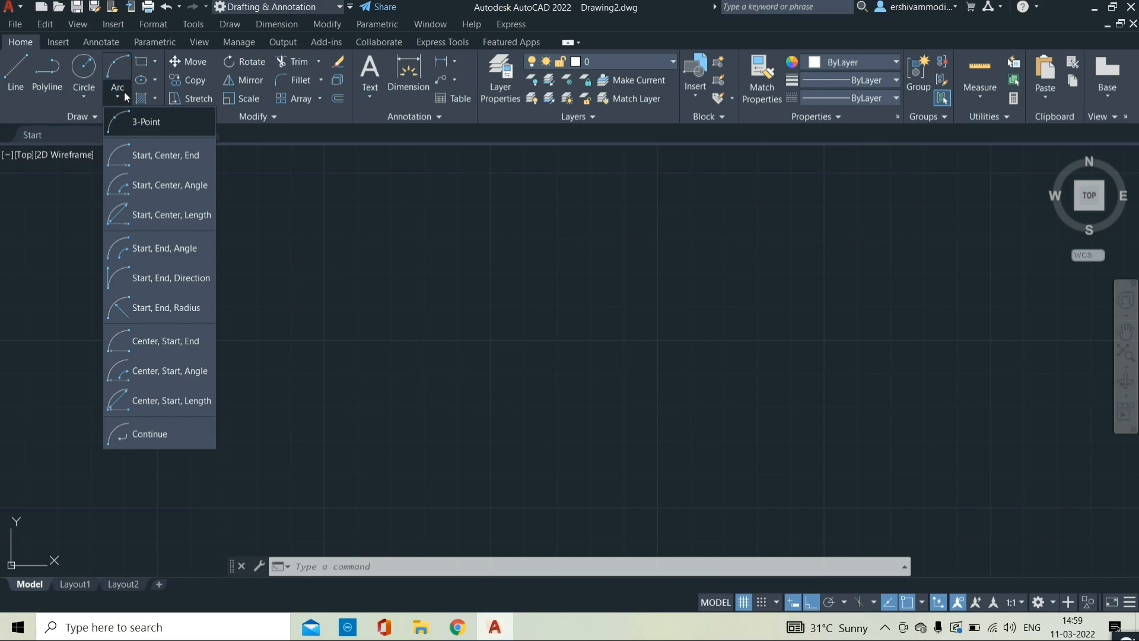
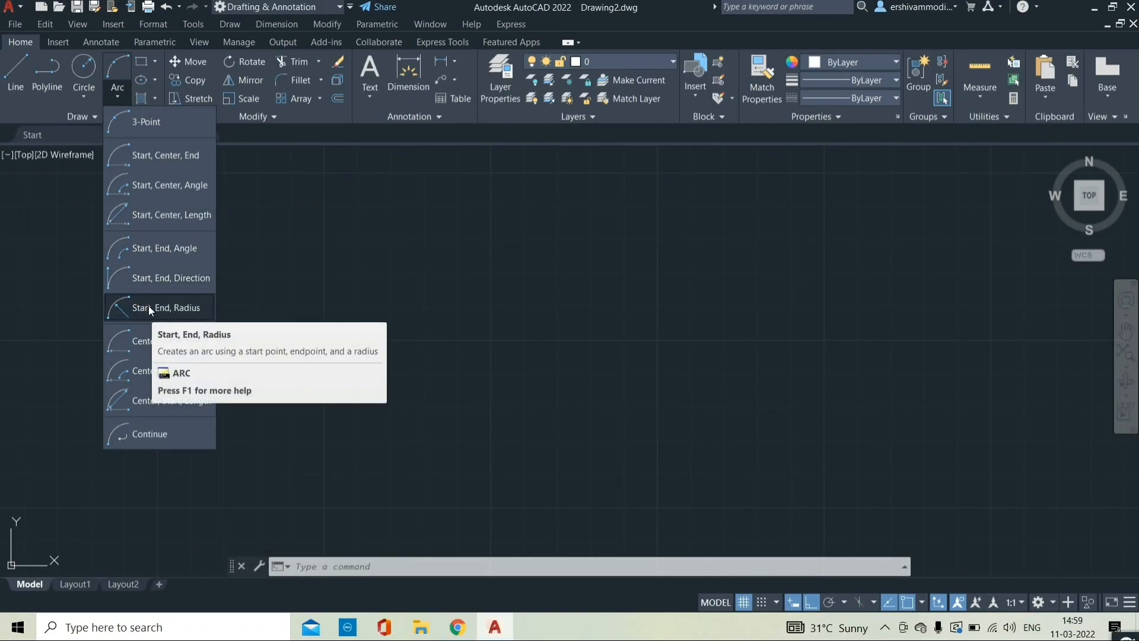
Draw two separate horizontal lines of similar length at the same height, leaving a gap between them.
left_click(16, 74)
left_click(325, 347)
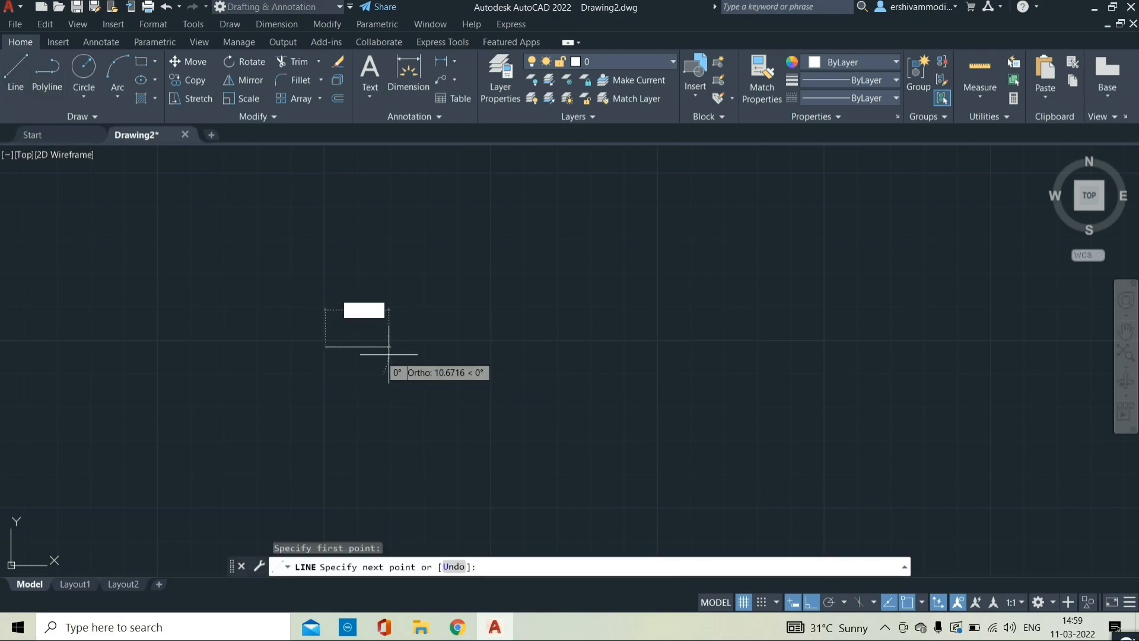
left_click(438, 347)
key("Escape")
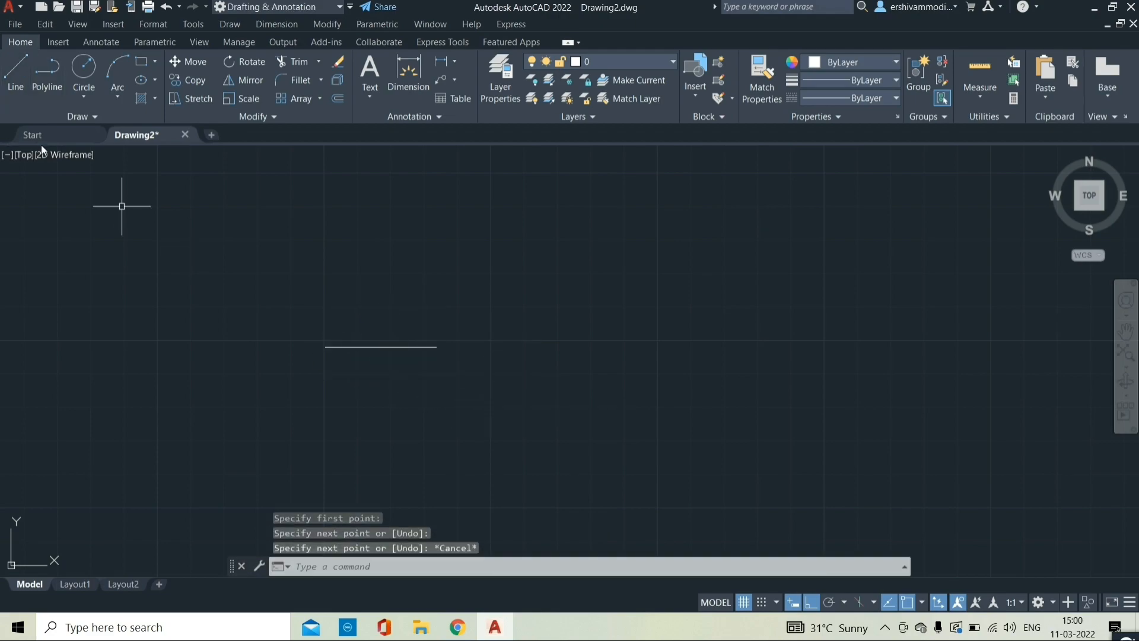
left_click(16, 85)
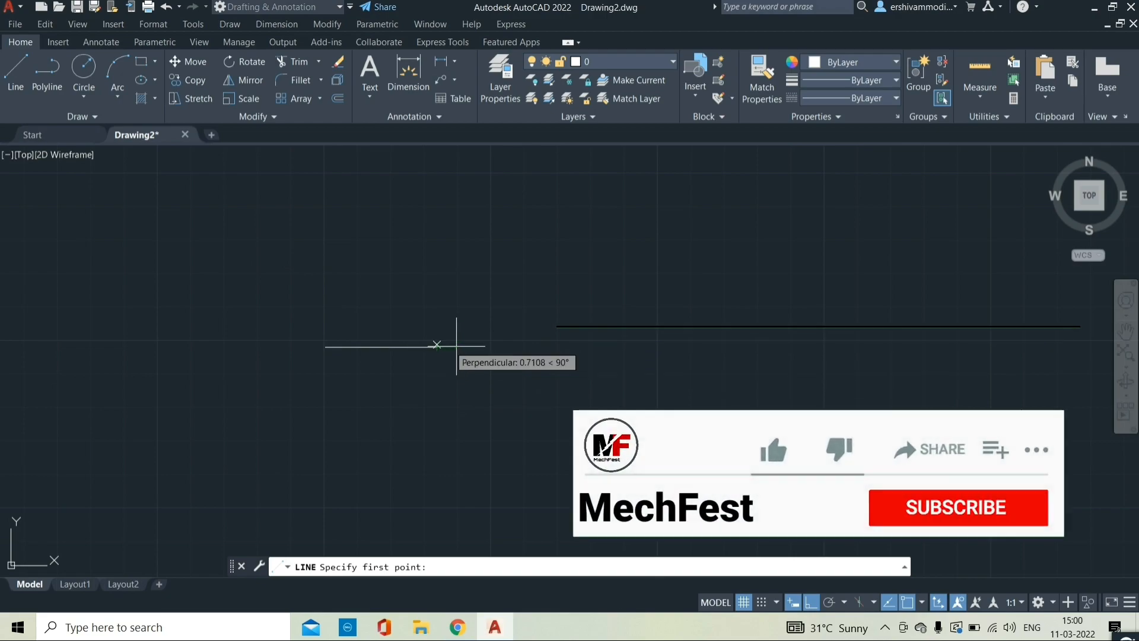
left_click(527, 347)
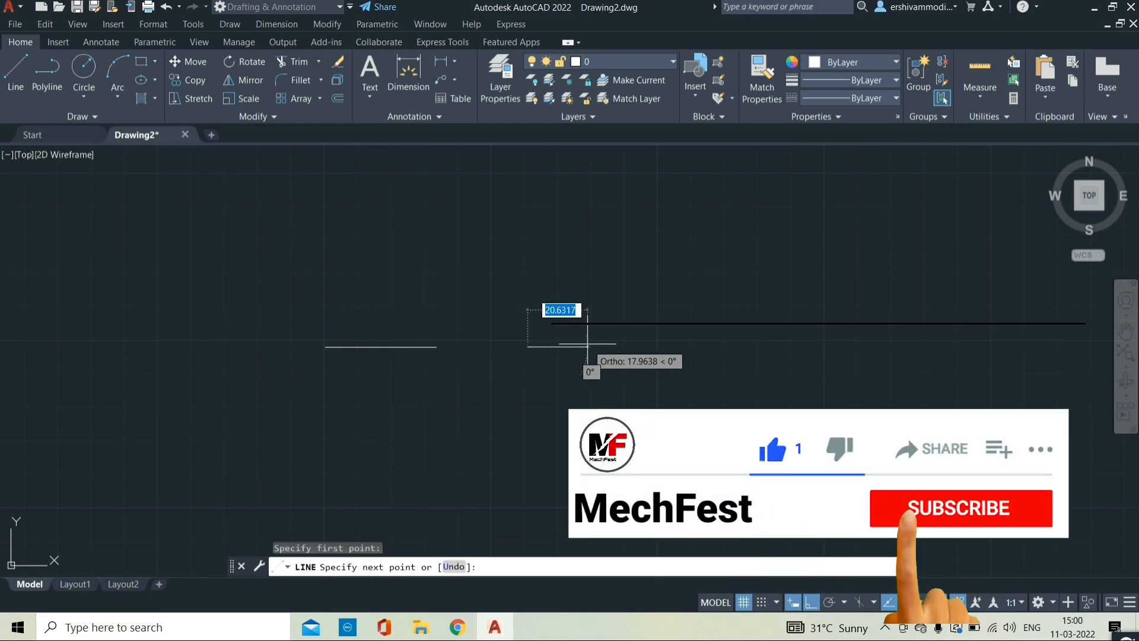
left_click(634, 347)
key("Escape")
Draw a short vertical line above the gap between the two horizontal lines.
key("Return")
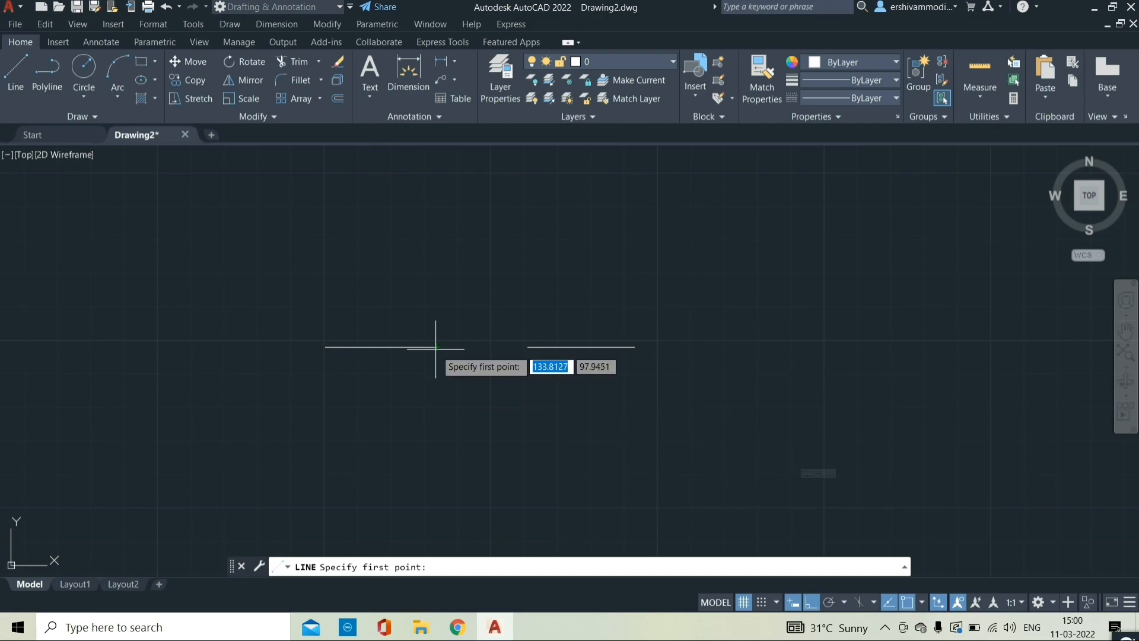
left_click(481, 271)
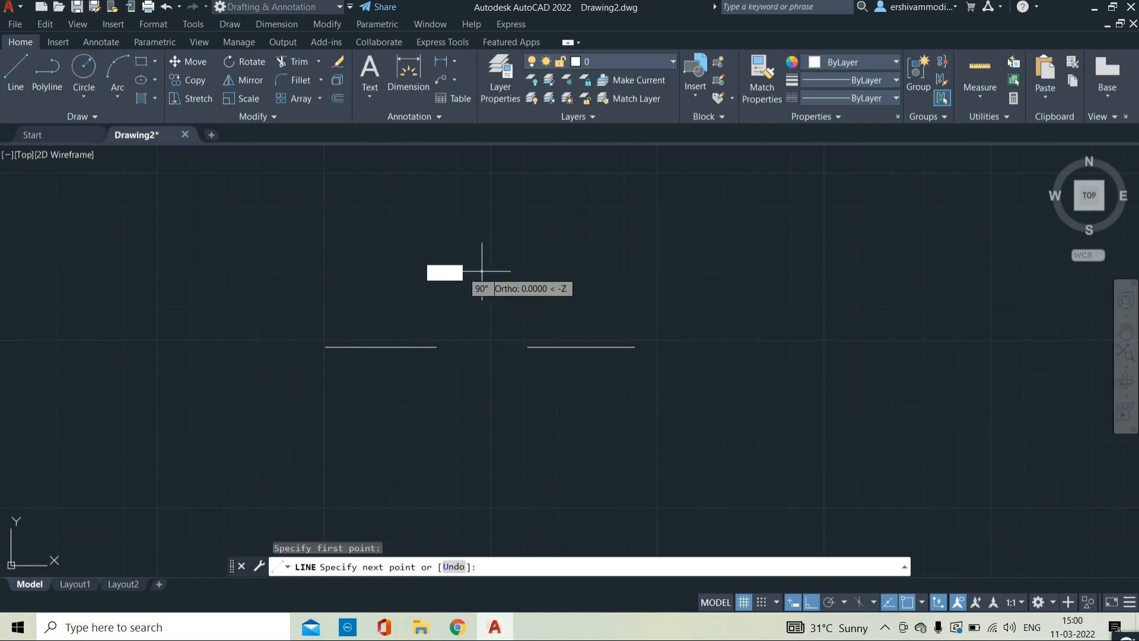
left_click(488, 318)
key("Escape")
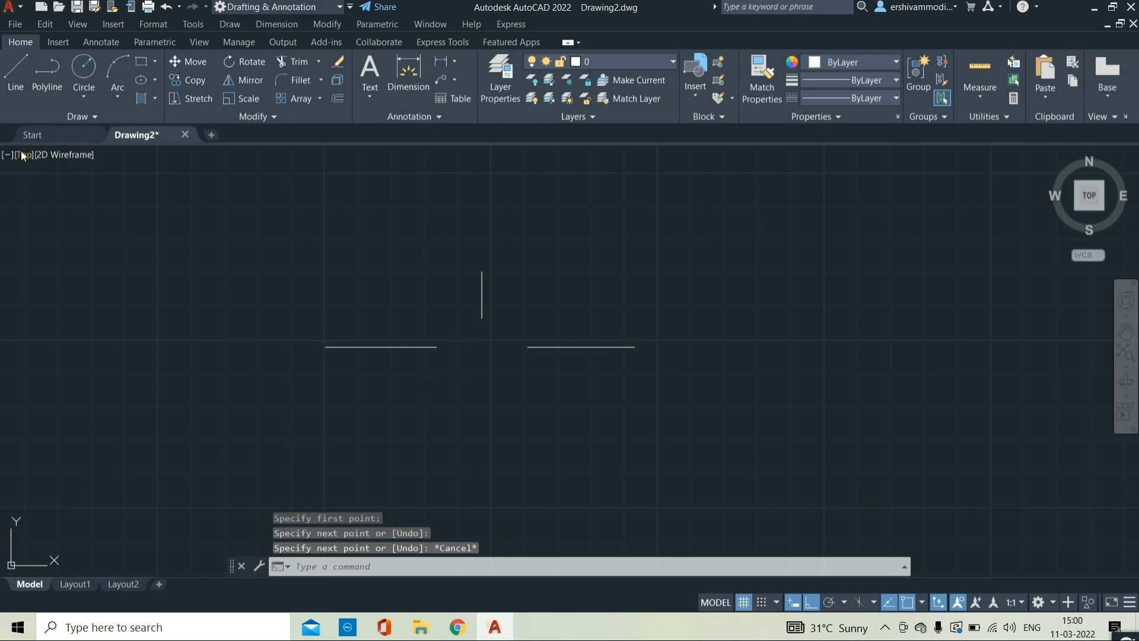
Begin a 3-Point arc at the inner endpoint of the left horizontal line.
left_click(113, 95)
left_click(144, 123)
scroll(426, 344, "up", 2)
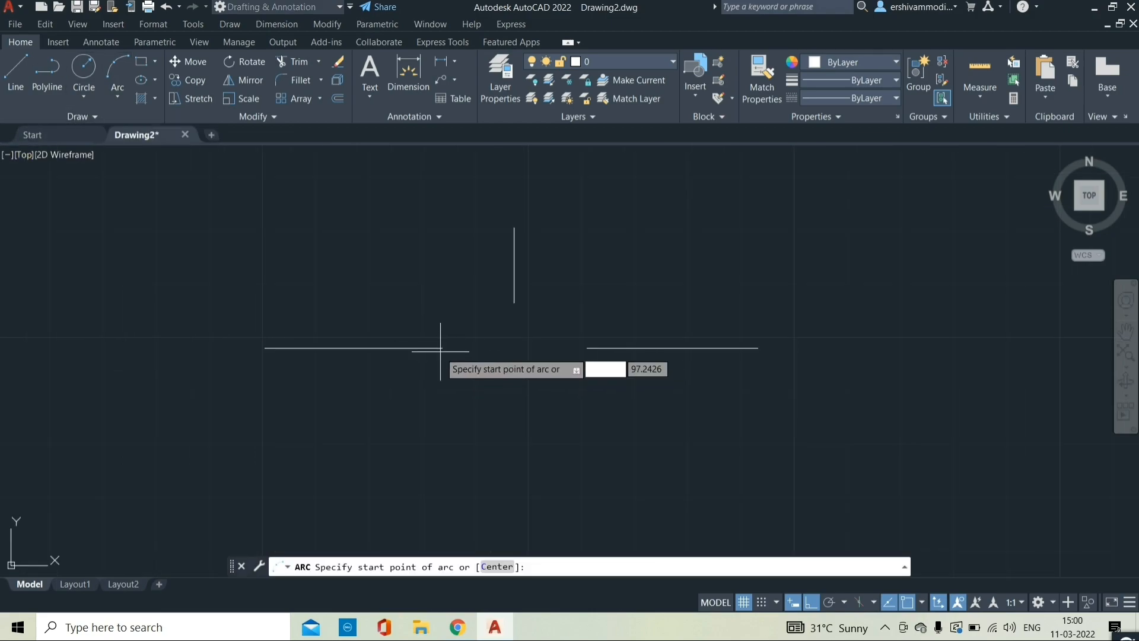
left_click(441, 348)
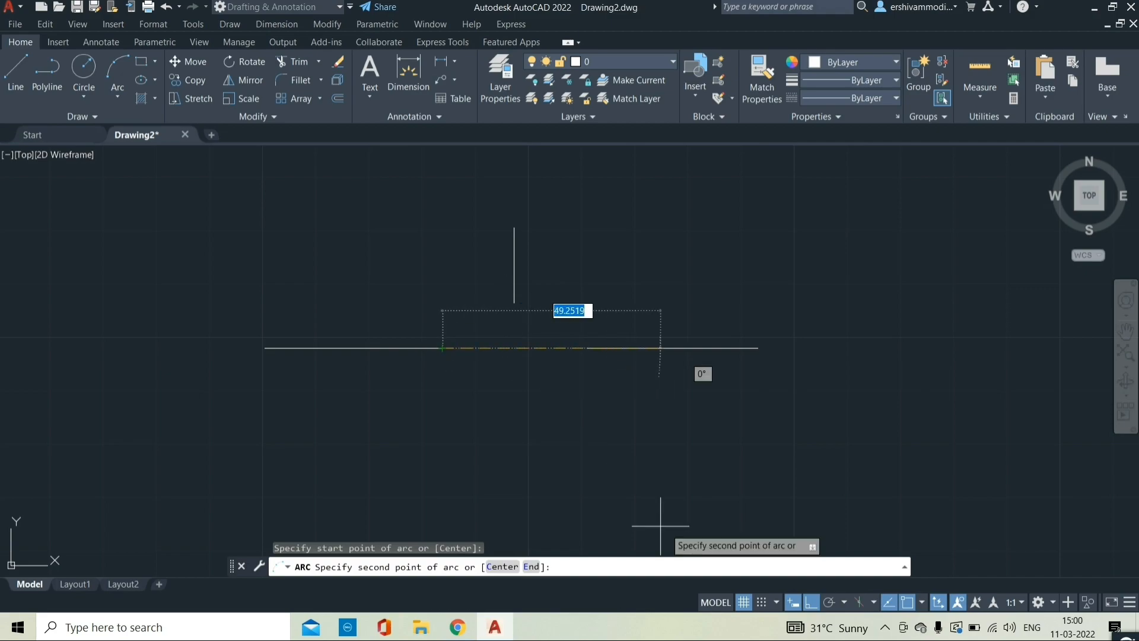
Turn Ortho off and finish the three-point arc through the vertical line's lower end to the right-hand horizontal line's inner endpoint.
key("F8")
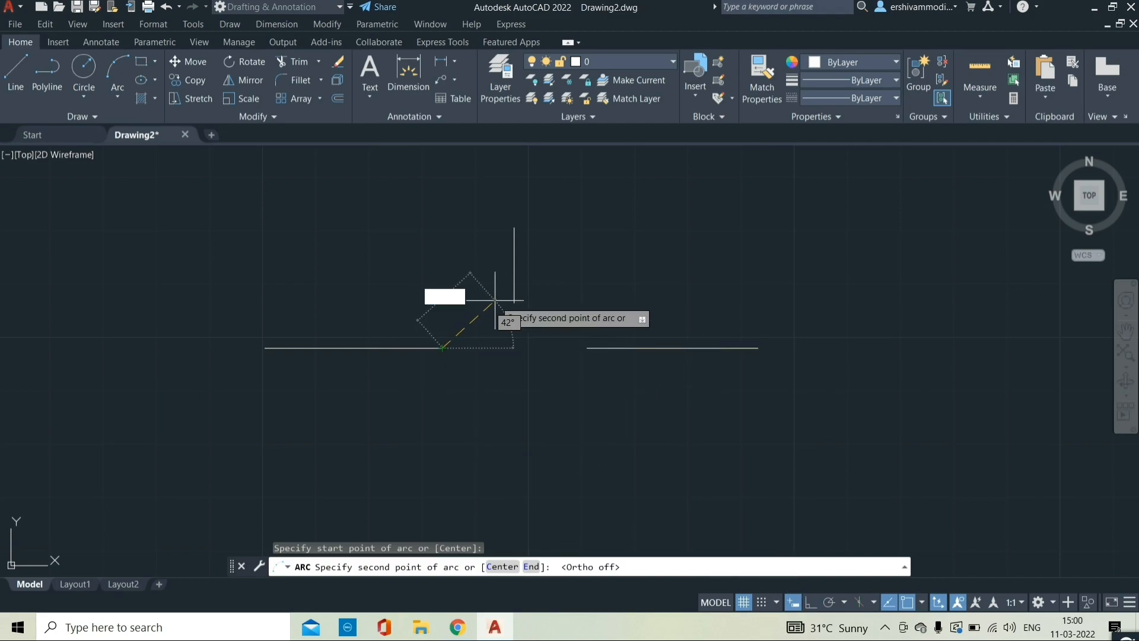
left_click(514, 302)
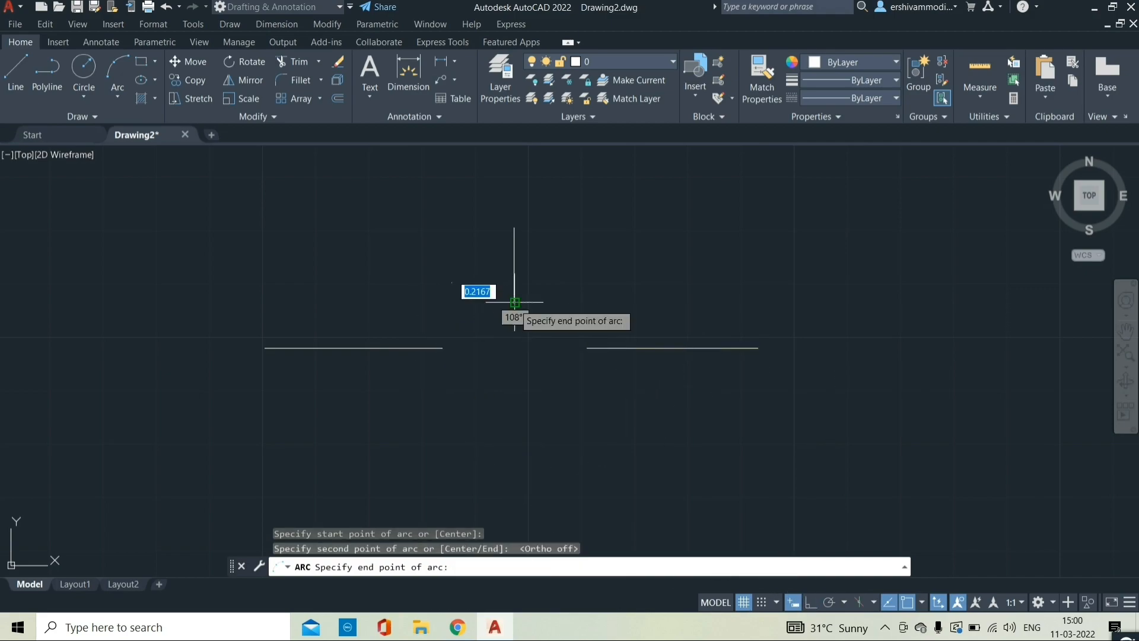
left_click(589, 349)
scroll(585, 412, "down", 2)
scroll(584, 396, "up", 2)
mouse_move(581, 395)
middle_mouse_down()
mouse_move(400, 390)
mouse_move(455, 382)
mouse_move(416, 399)
middle_mouse_up()
scroll(399, 390, "up", 2)
scroll(437, 389, "down", 2)
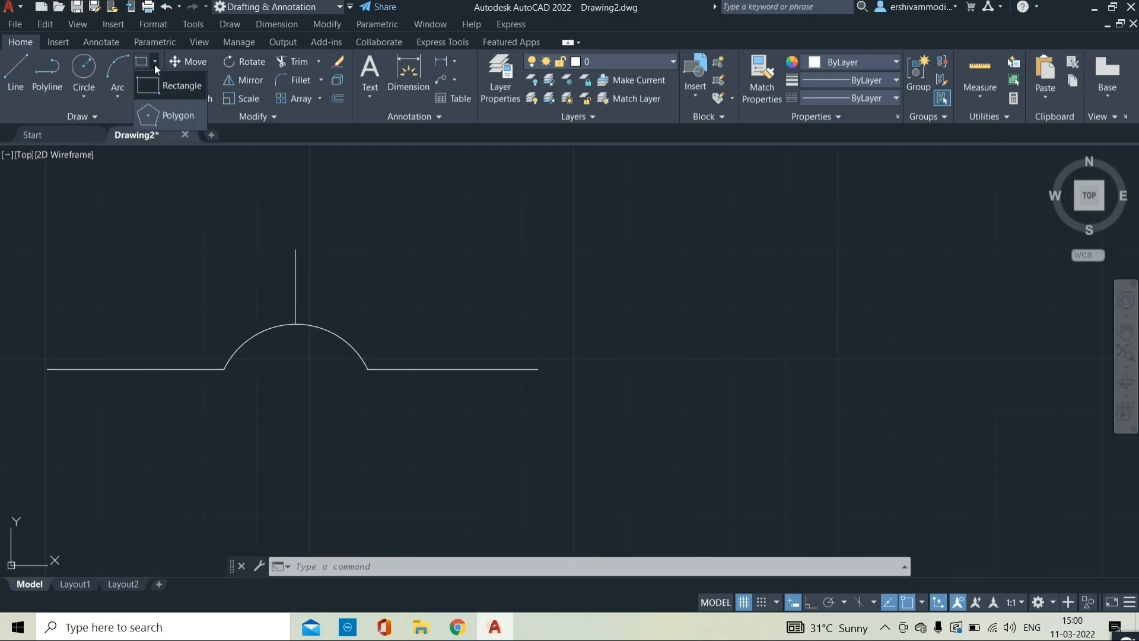
Draw a freehand rectangle to the right of the arc and line figure.
left_click(141, 66)
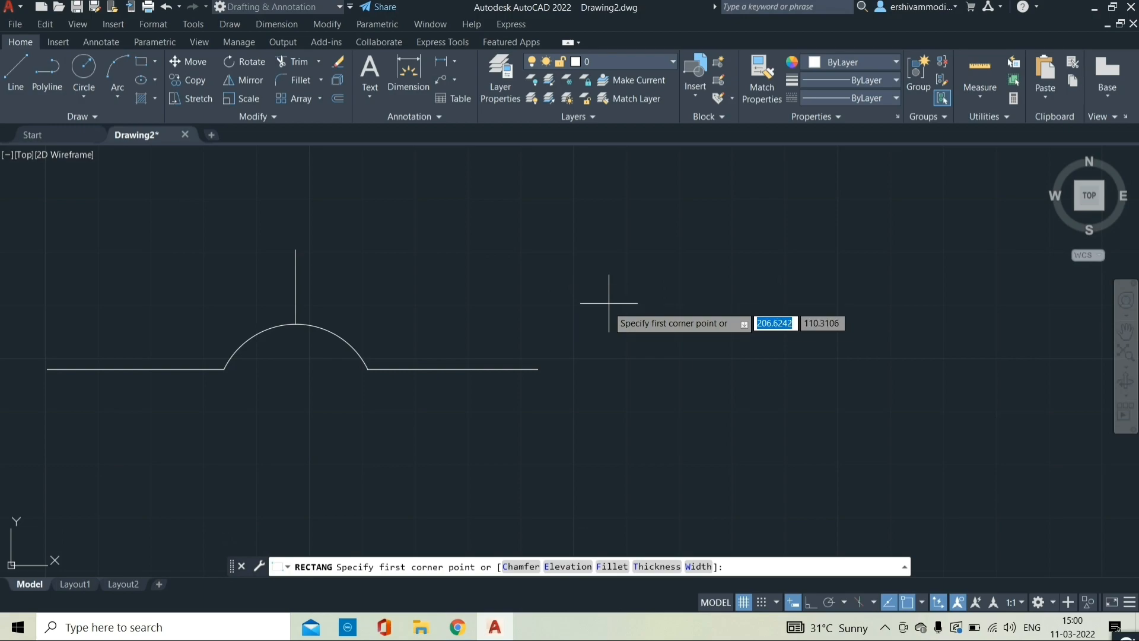
left_click(583, 308)
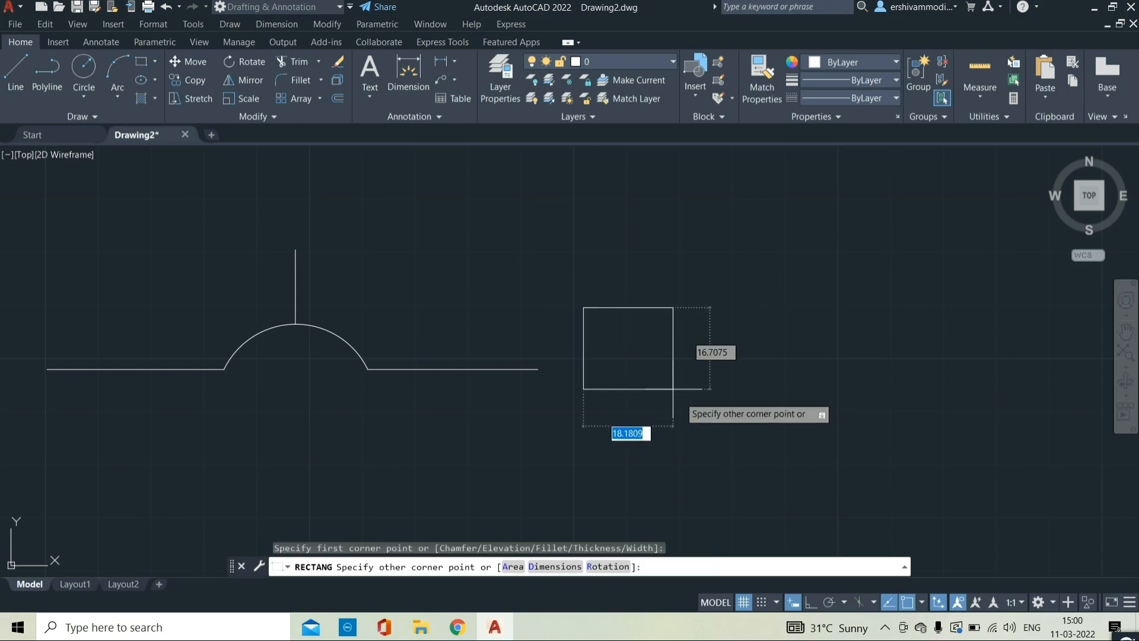
left_click(814, 466)
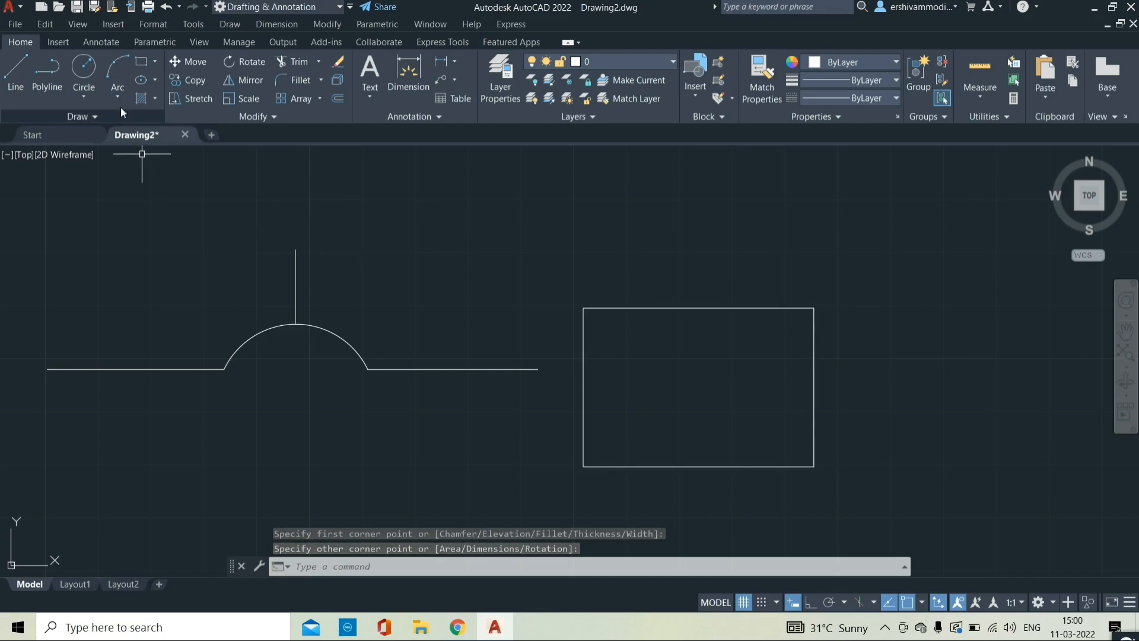
Draw a Start, Center, End arc from the rectangle's upper-left corner, centred on the left edge's midpoint, to the lower-left corner.
left_click(118, 94)
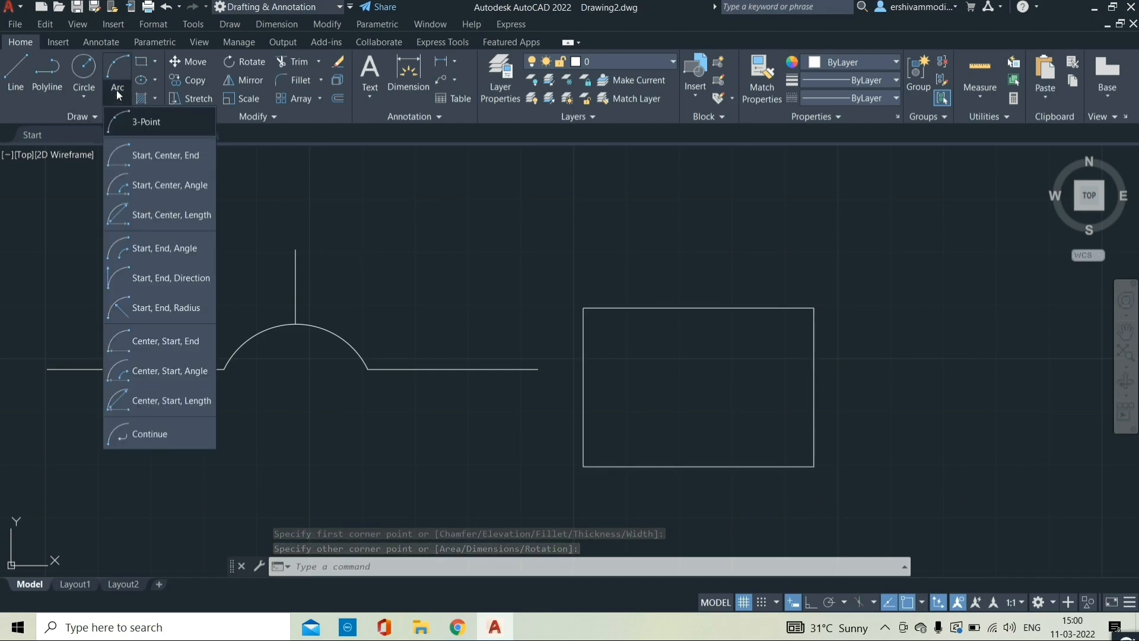
left_click(157, 155)
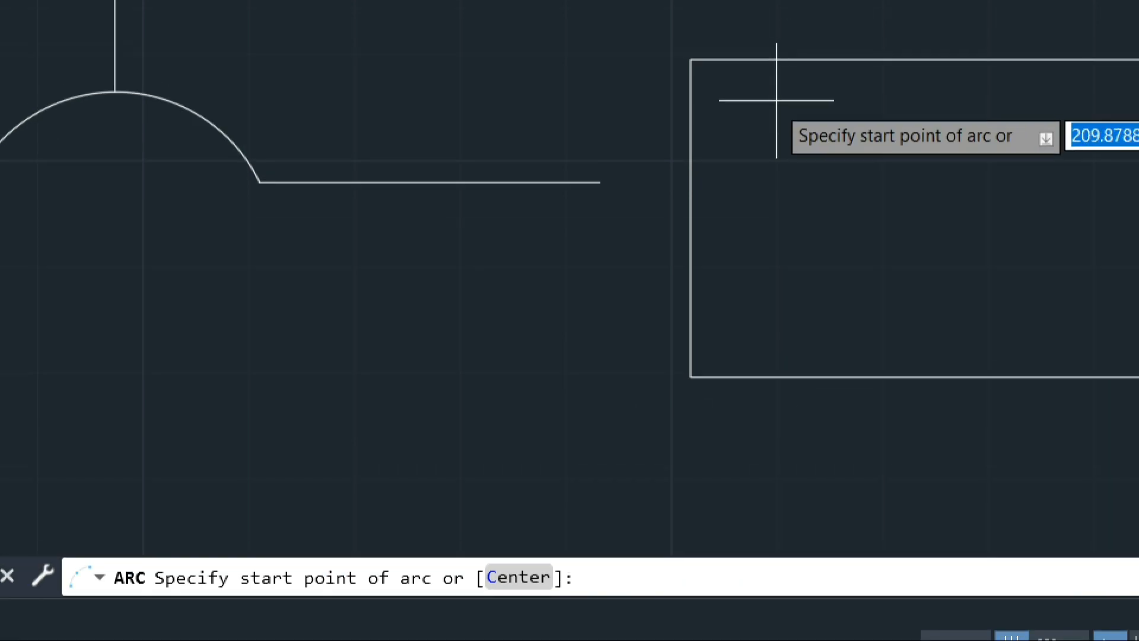
left_click(691, 60)
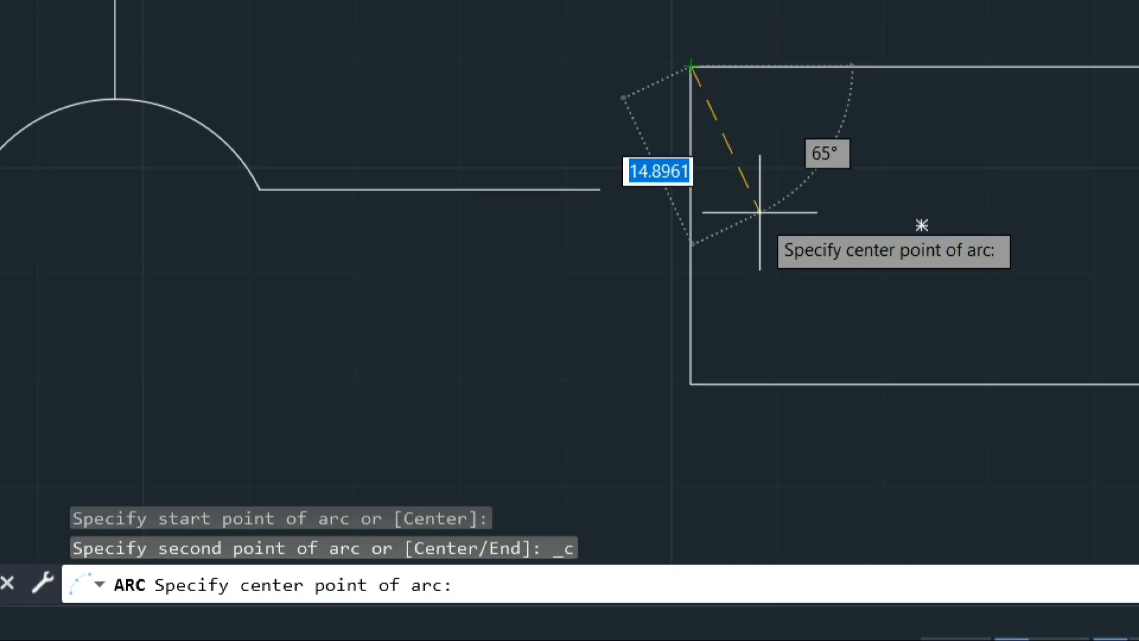
left_click(690, 225)
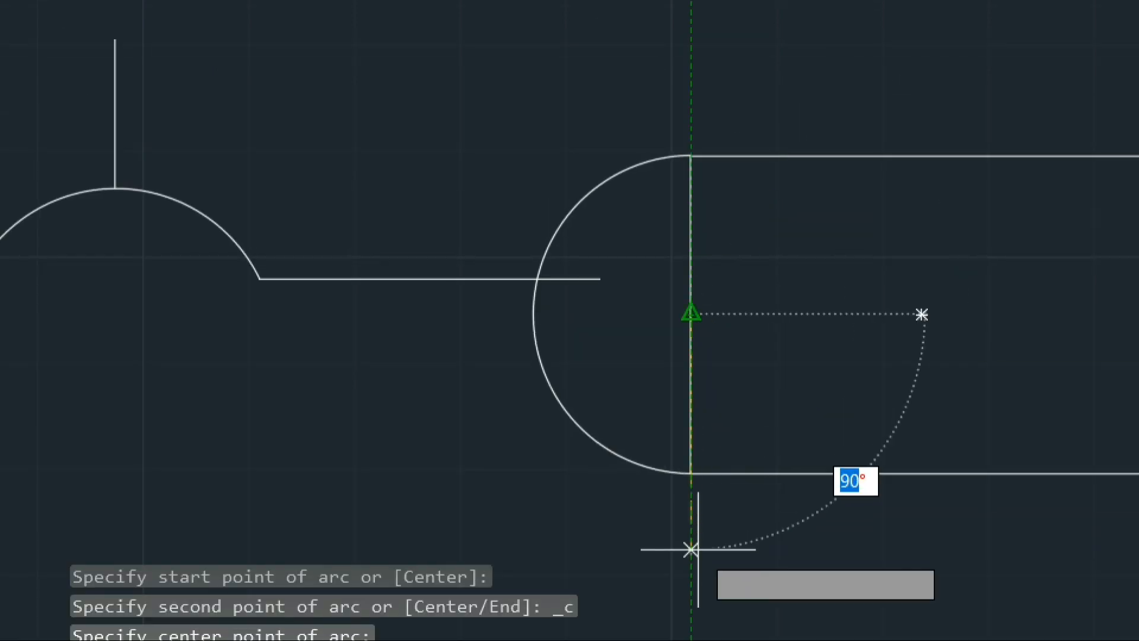
left_click(691, 472)
Trim away the horizontal line running from the small arc into the rectangle's semicircle.
scroll(703, 463, "down", 4)
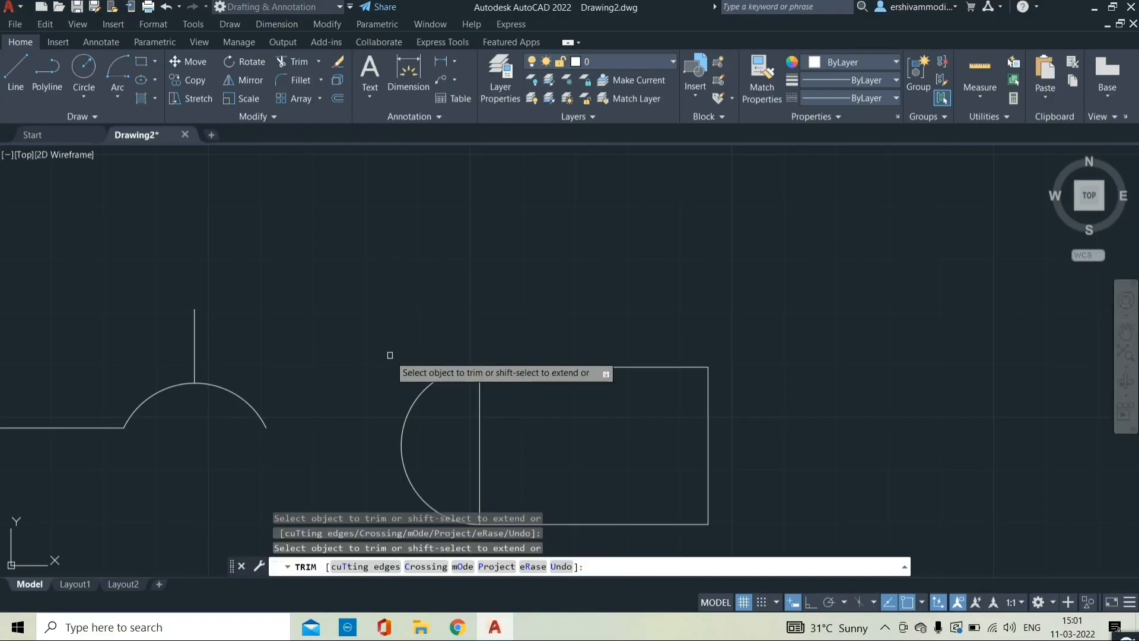
scroll(422, 345, "down", 2)
key("Escape")
Draw a second freehand rectangle to the right of the rectangle with the semicircular end.
scroll(504, 389, "up", 4)
middle_click_drag(506, 392, 480, 312)
scroll(505, 326, "down", 4)
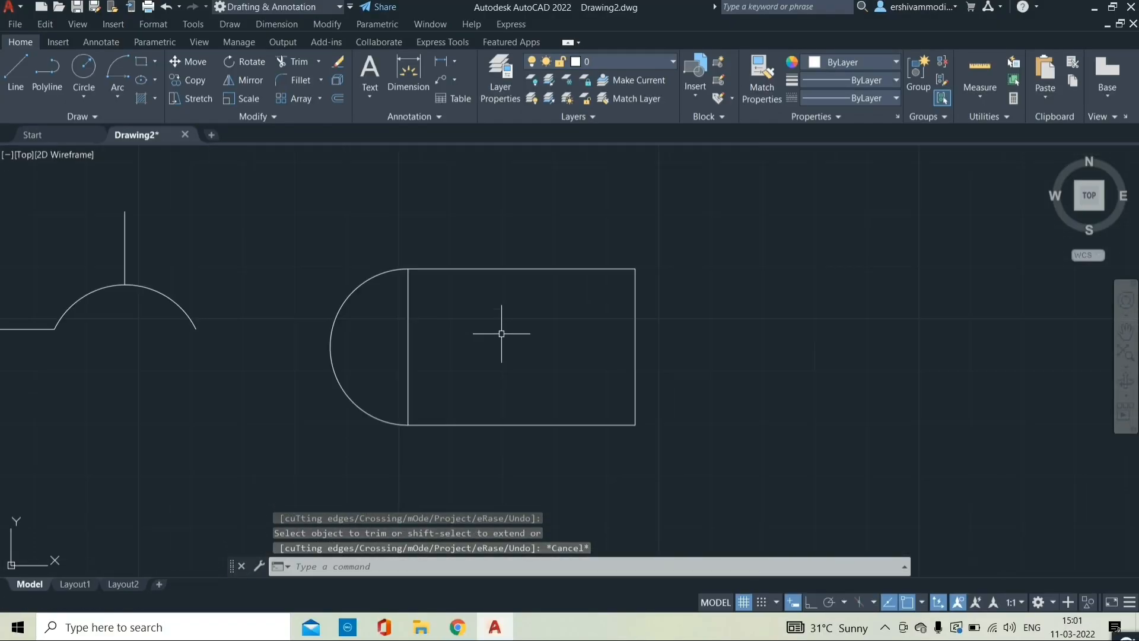
left_click(492, 282)
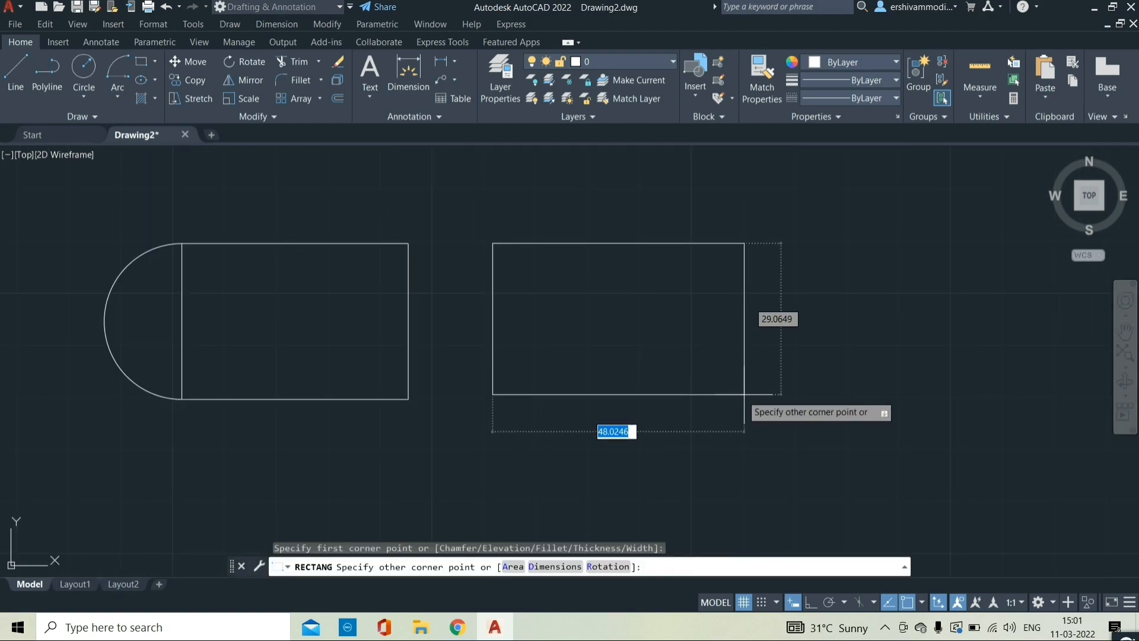
left_click(712, 392)
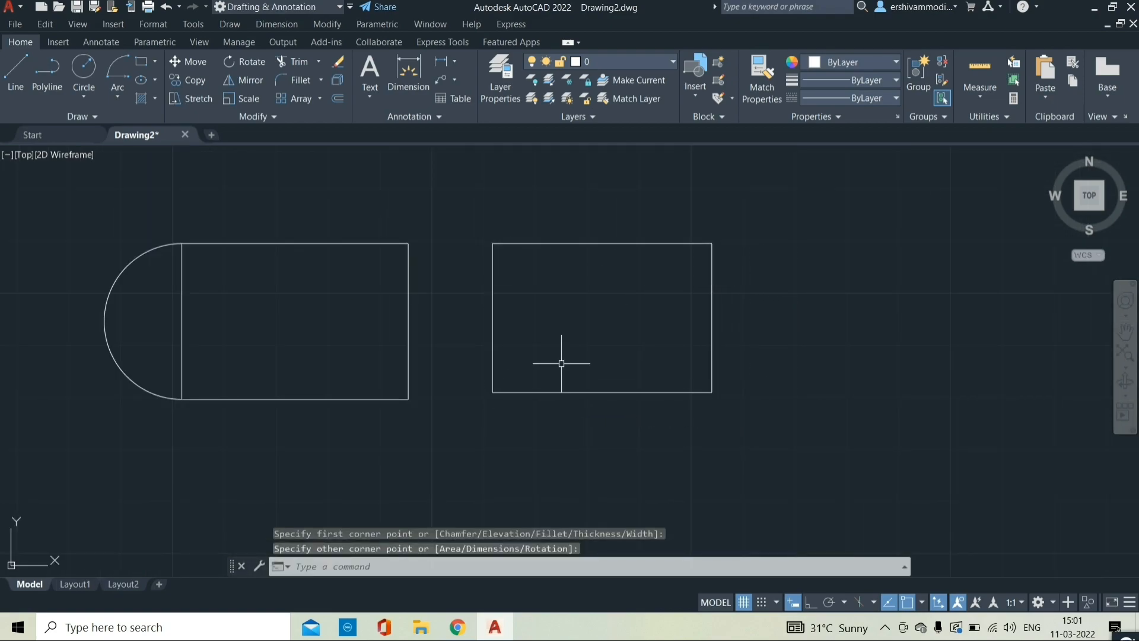
Draw a Start, Center, End arc from the second rectangle's upper-right corner, centred on the right edge's midpoint, to the lower-right corner.
left_click(129, 102)
left_click(151, 157)
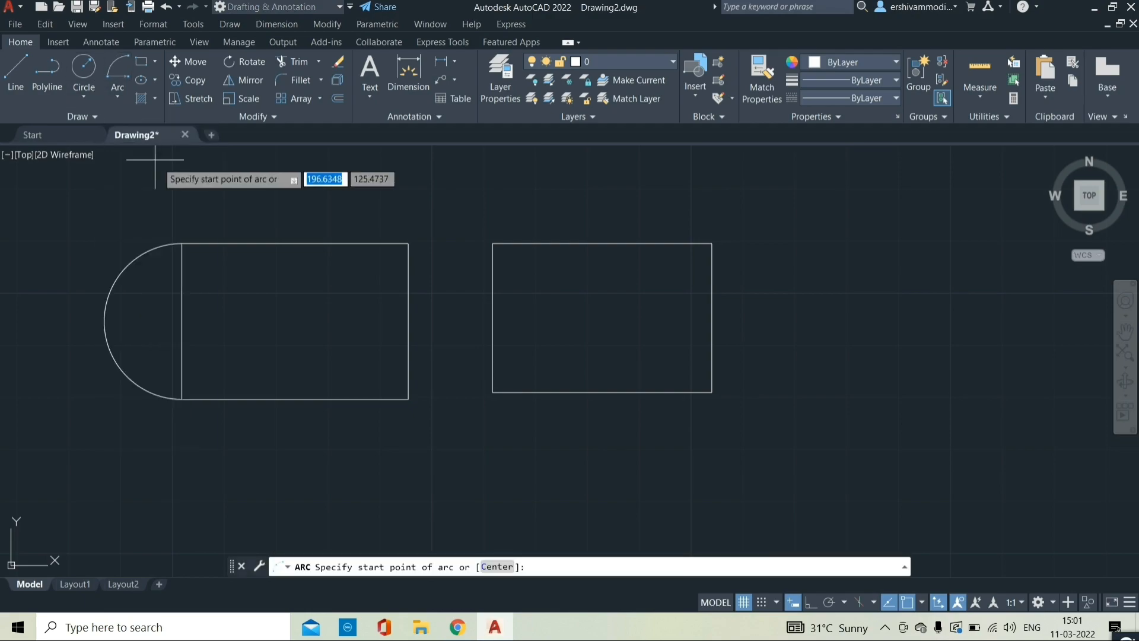
left_click(711, 243)
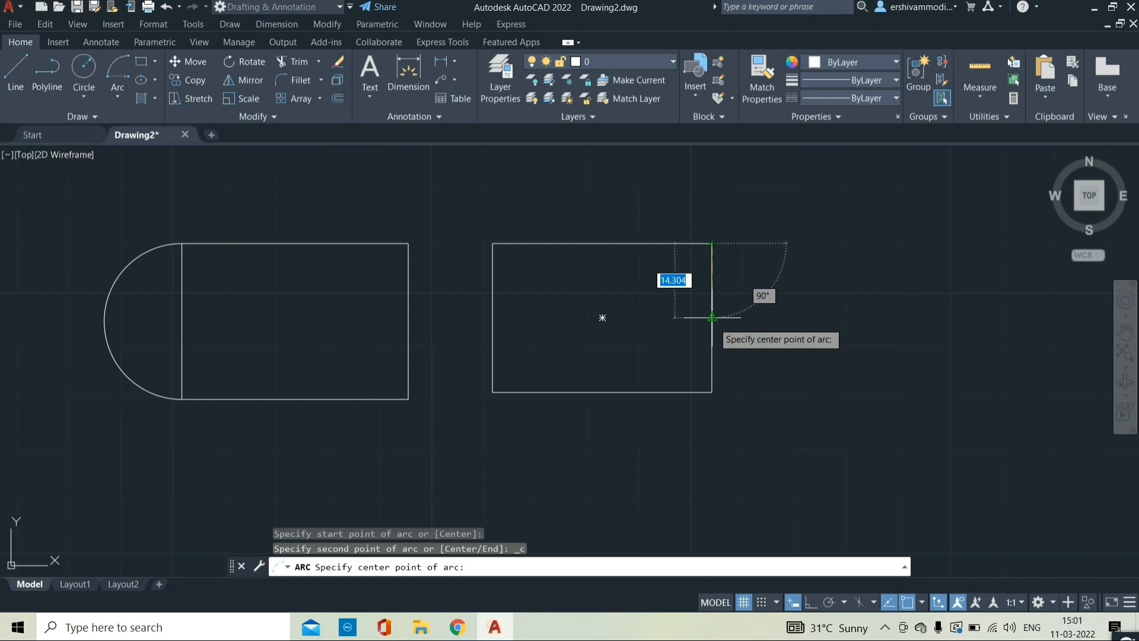
left_click(711, 317)
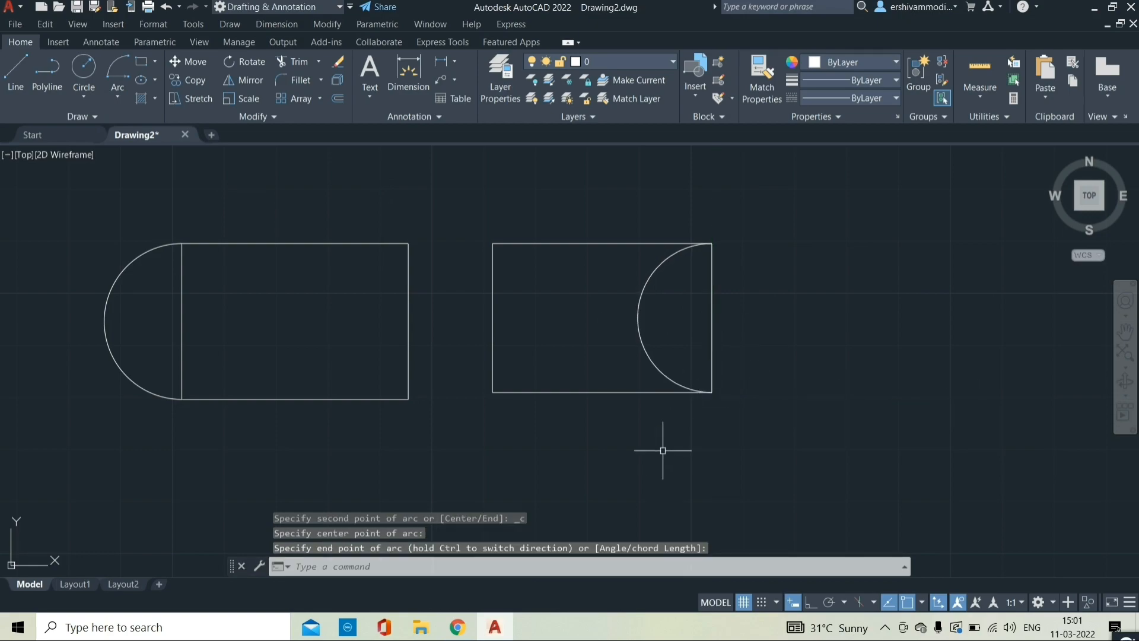
Delete the inward semicircular arc from the second rectangle.
key("Escape")
key("Escape")
key("Escape")
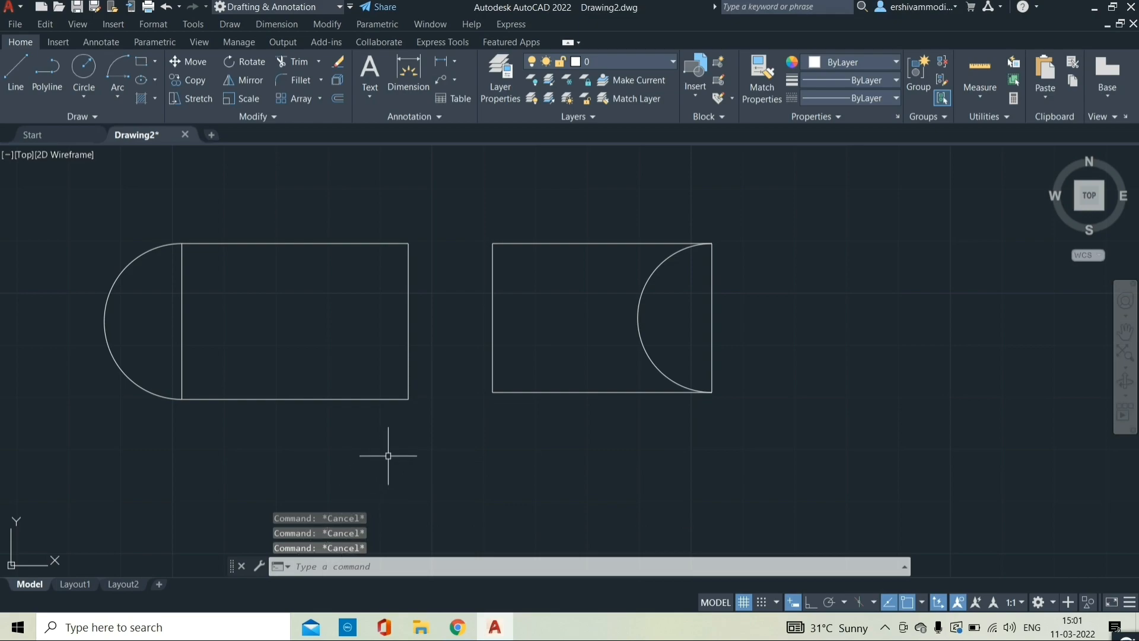
left_click(644, 291)
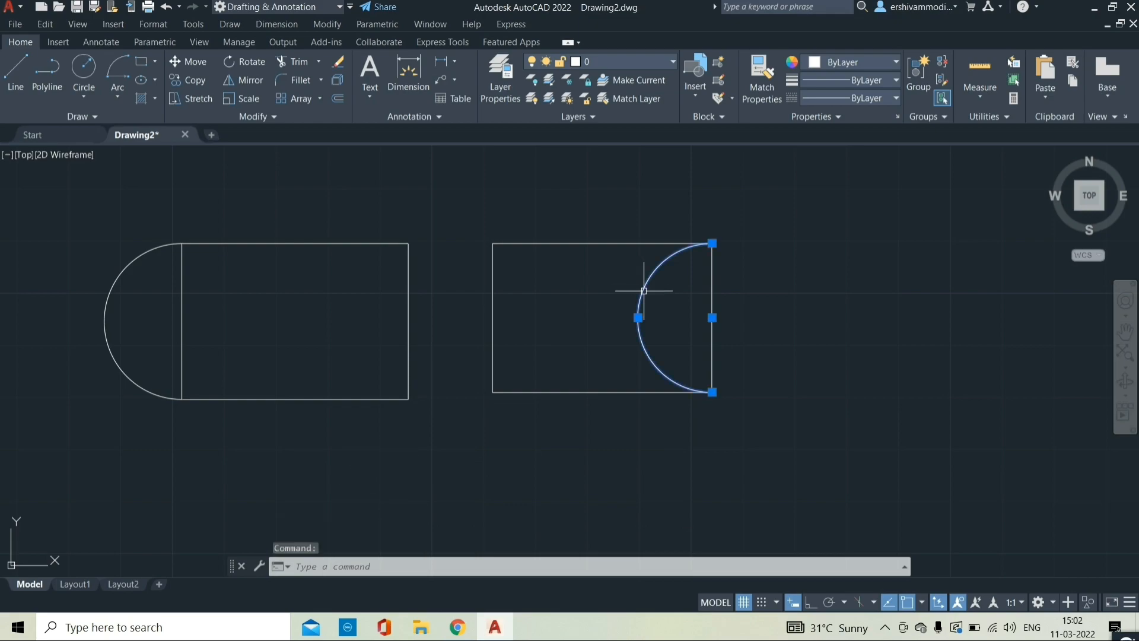
key("Delete")
Draw a Start, End, Radius arc from the second rectangle's upper-right corner to its lower-right corner with radius 25.
left_click(119, 98)
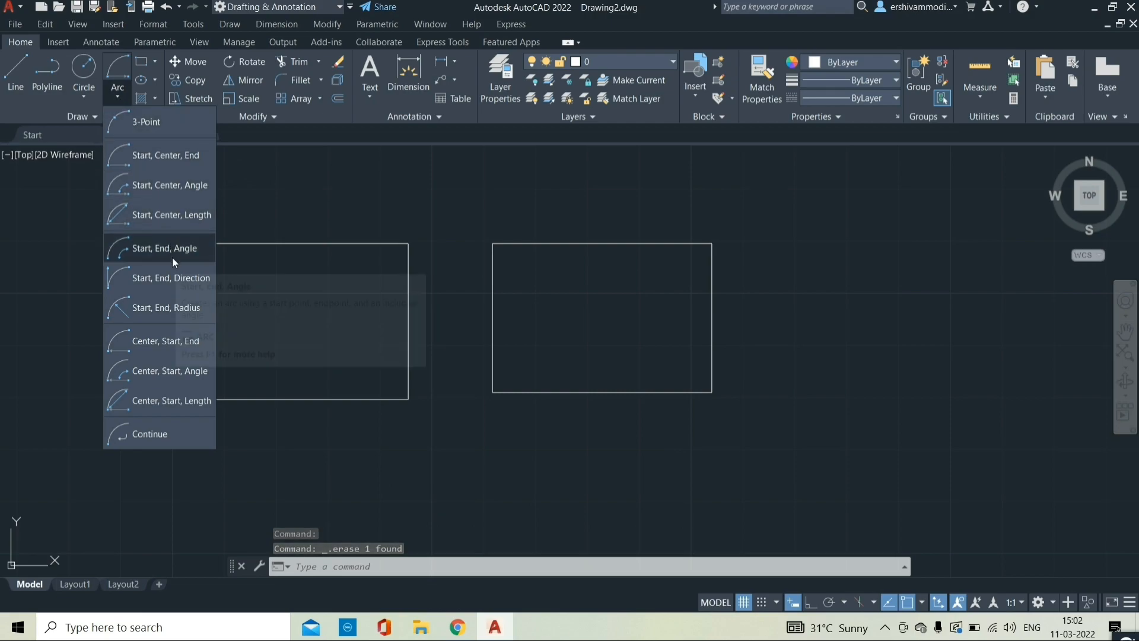
left_click(172, 310)
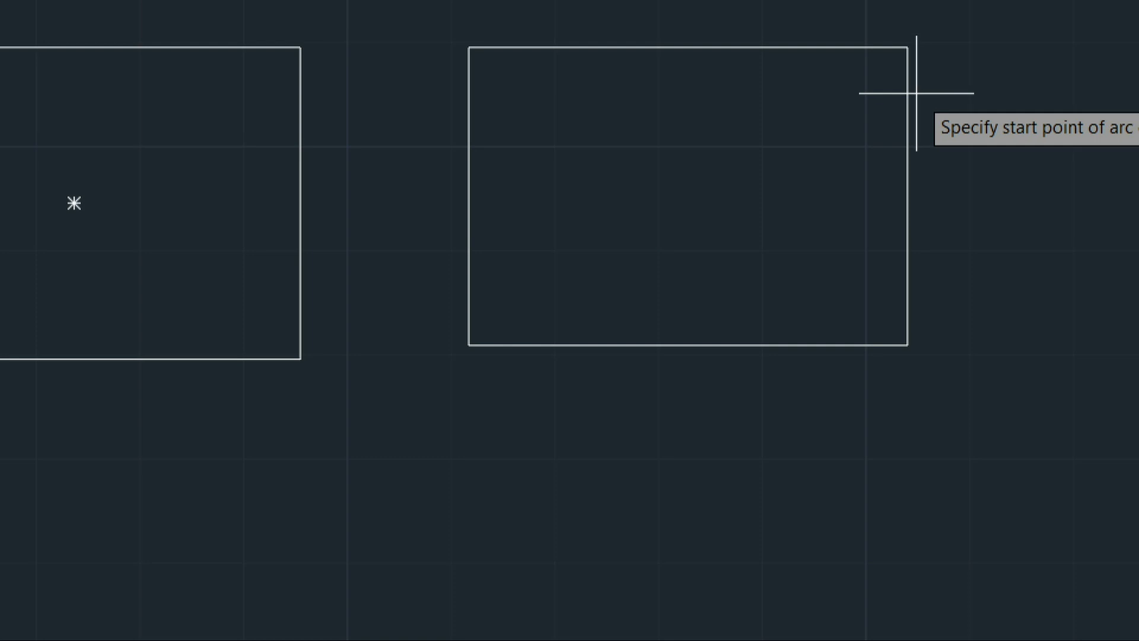
left_click(907, 65)
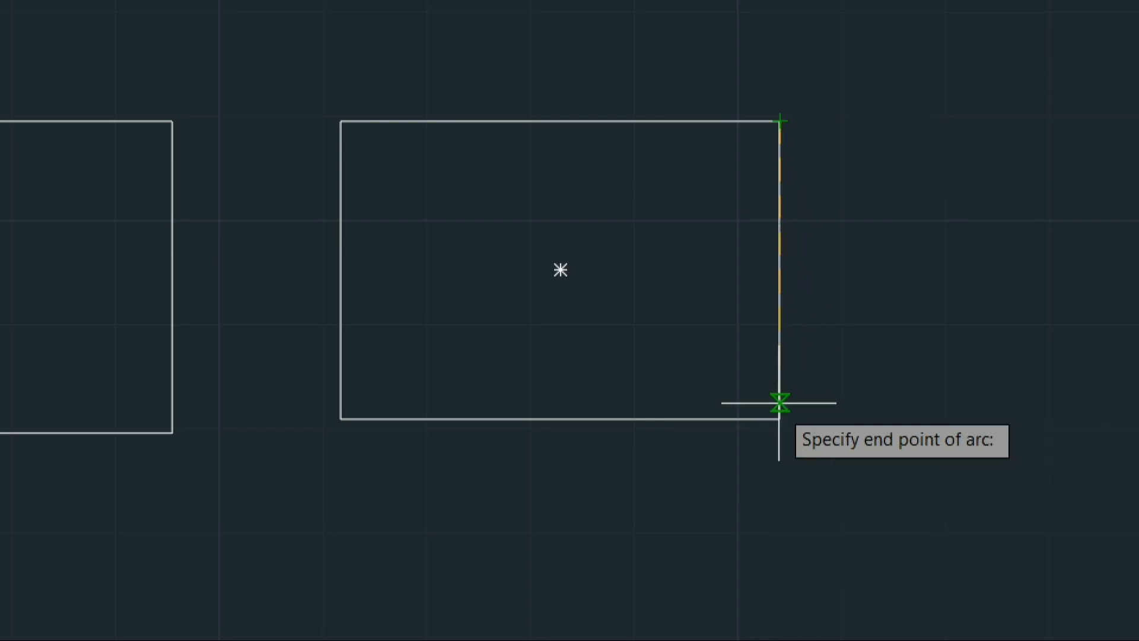
left_click(779, 418)
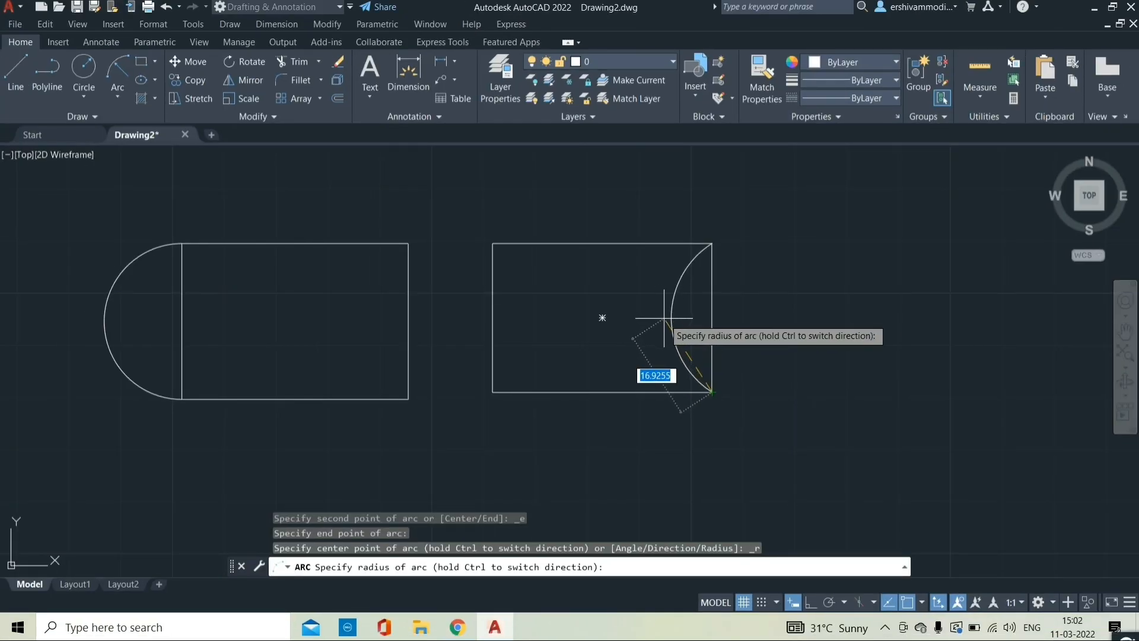
key("Return")
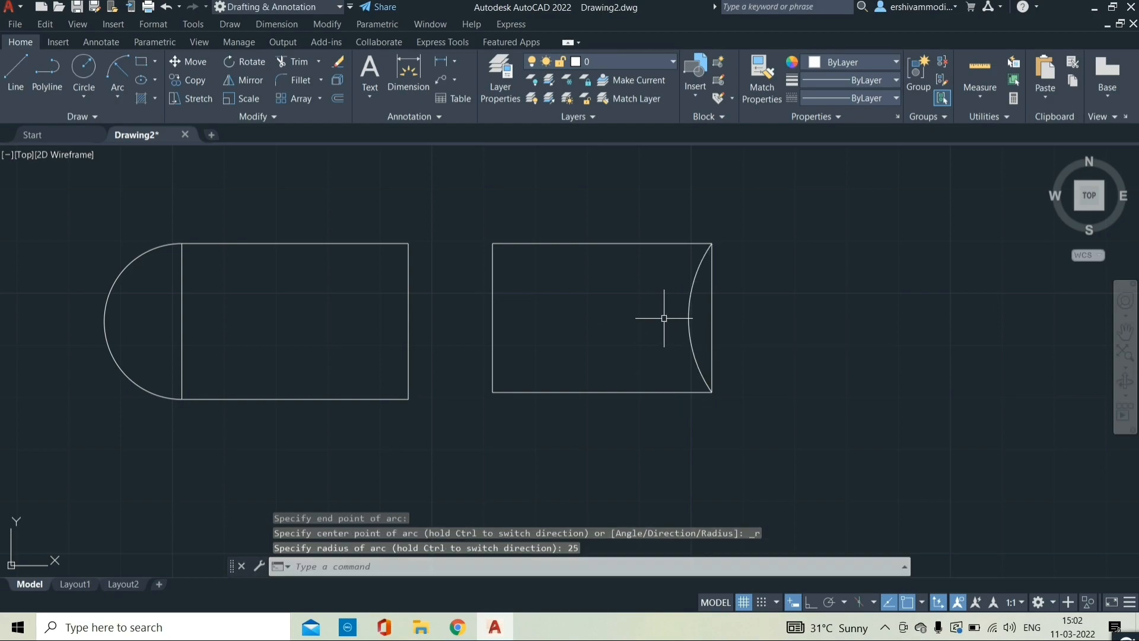
scroll(675, 306, "down", 2)
scroll(685, 301, "up", 2)
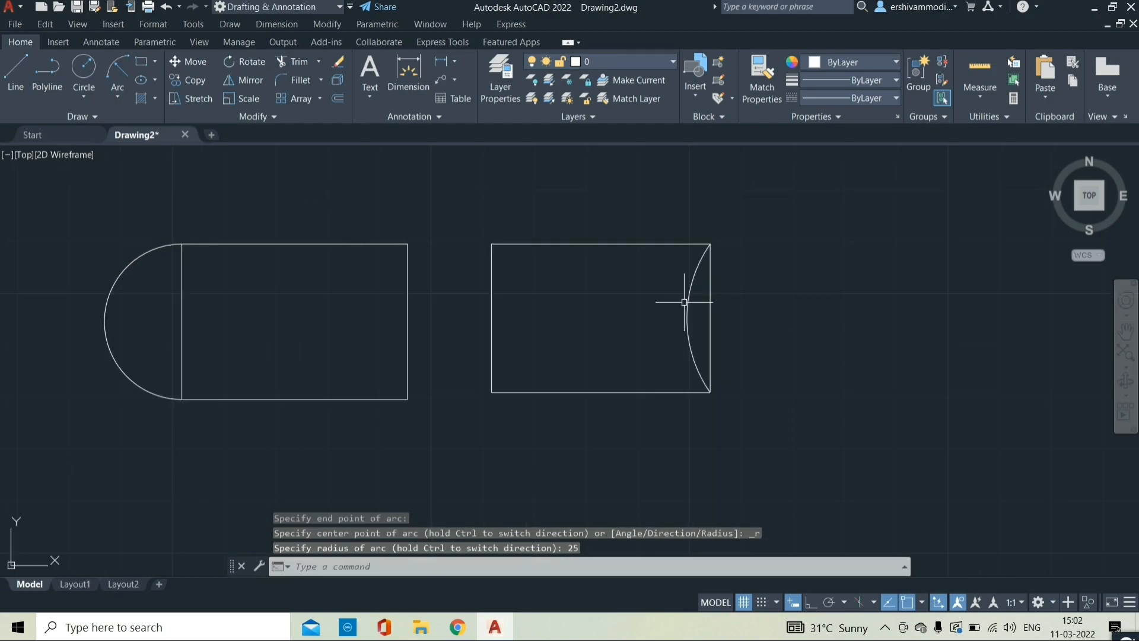
Add another Start, End, Radius arc between the second rectangle's upper-right and lower-right corners with radius 30.
left_click(121, 99)
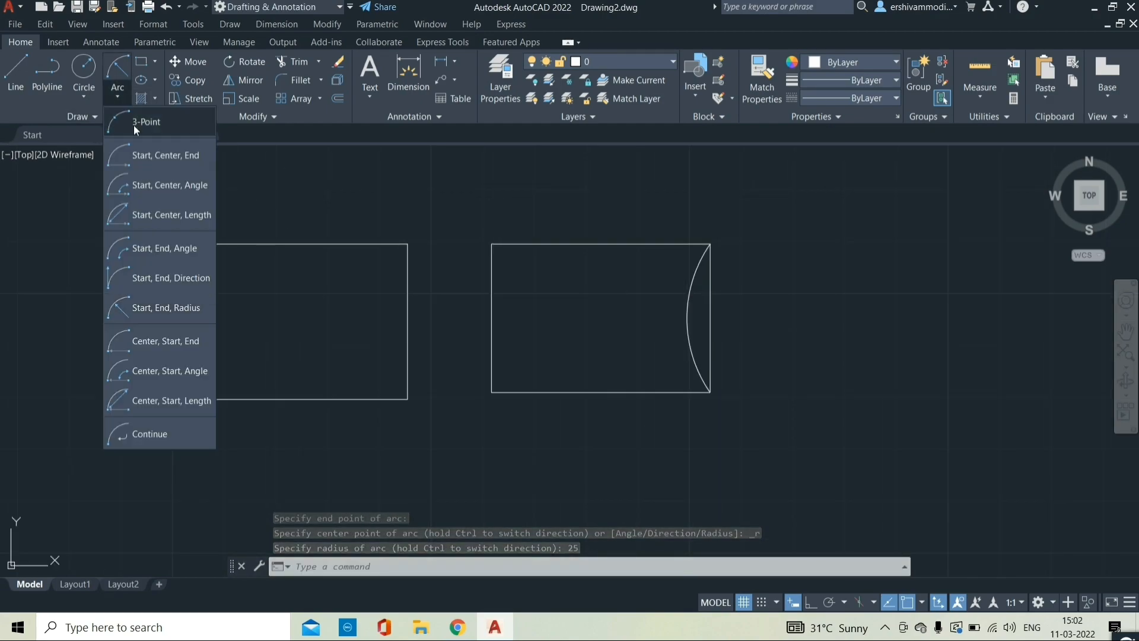
left_click(172, 306)
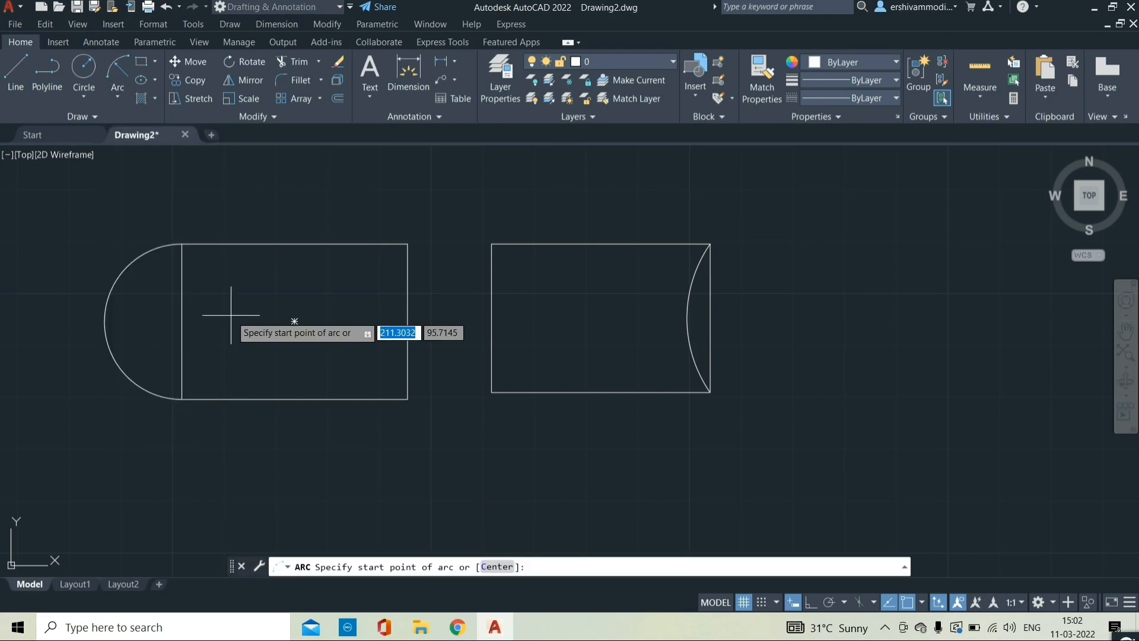
left_click(710, 245)
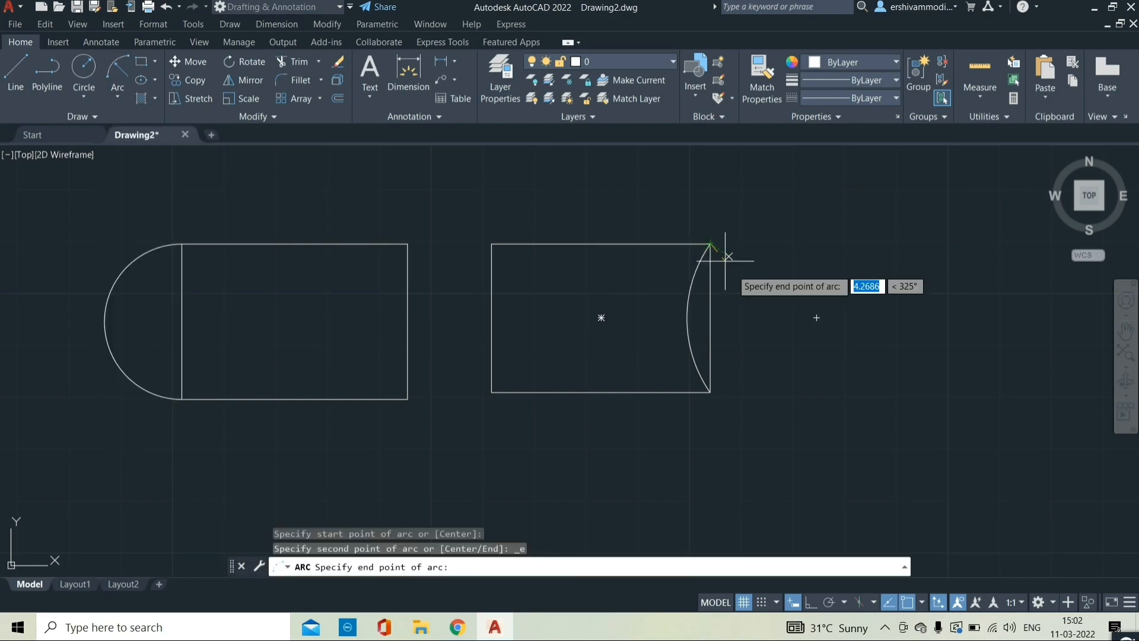
left_click(710, 392)
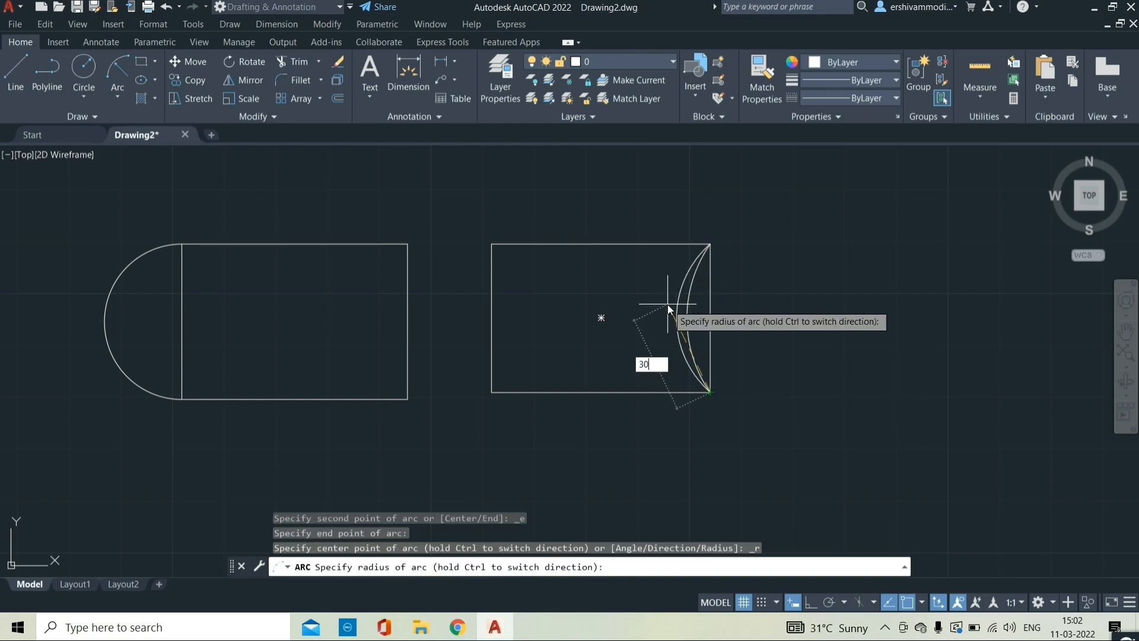
type("30")
key("Return")
scroll(669, 302, "up", 4)
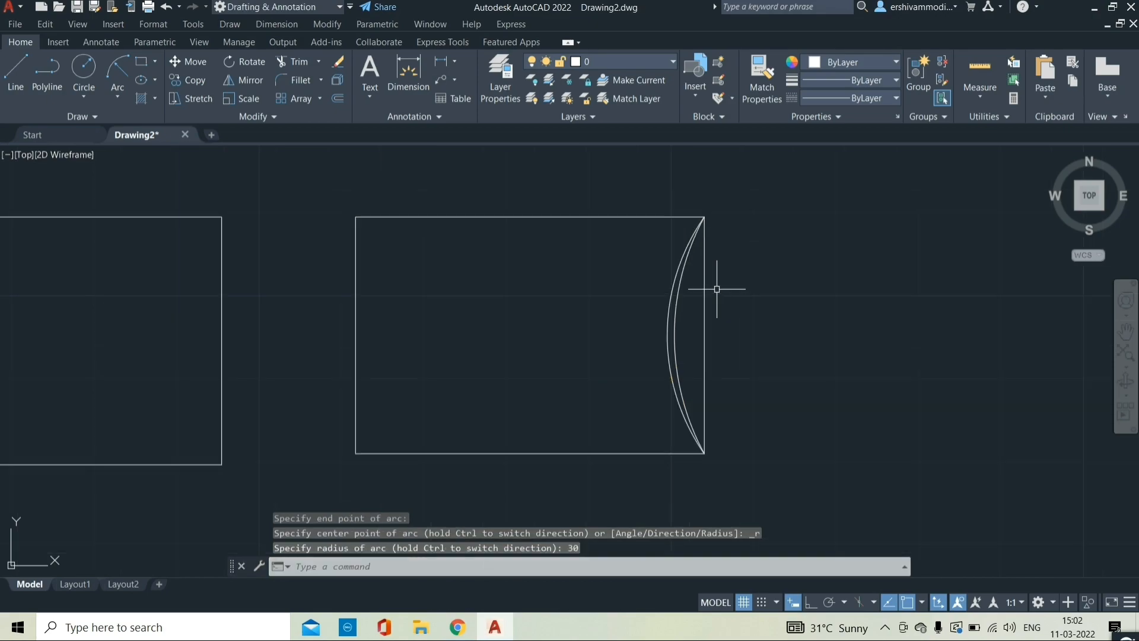
scroll(686, 309, "down", 4)
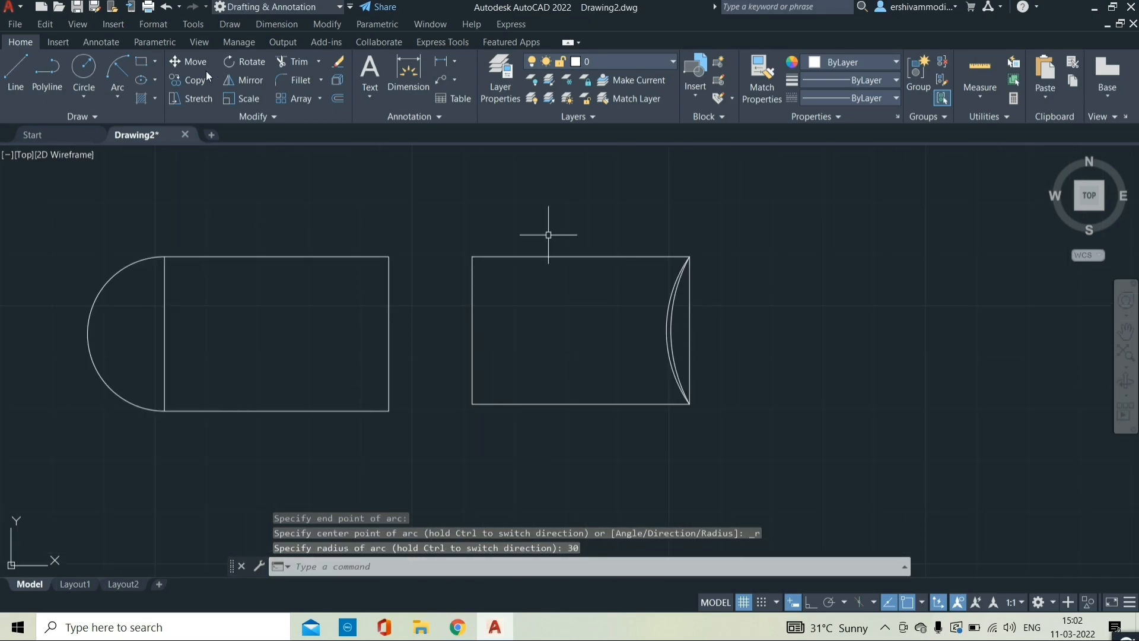
Add a third Start, End, Radius arc between the same two right-hand corners of the second rectangle with radius 50.
left_click(118, 97)
left_click(181, 306)
left_click(690, 256)
left_click(688, 404)
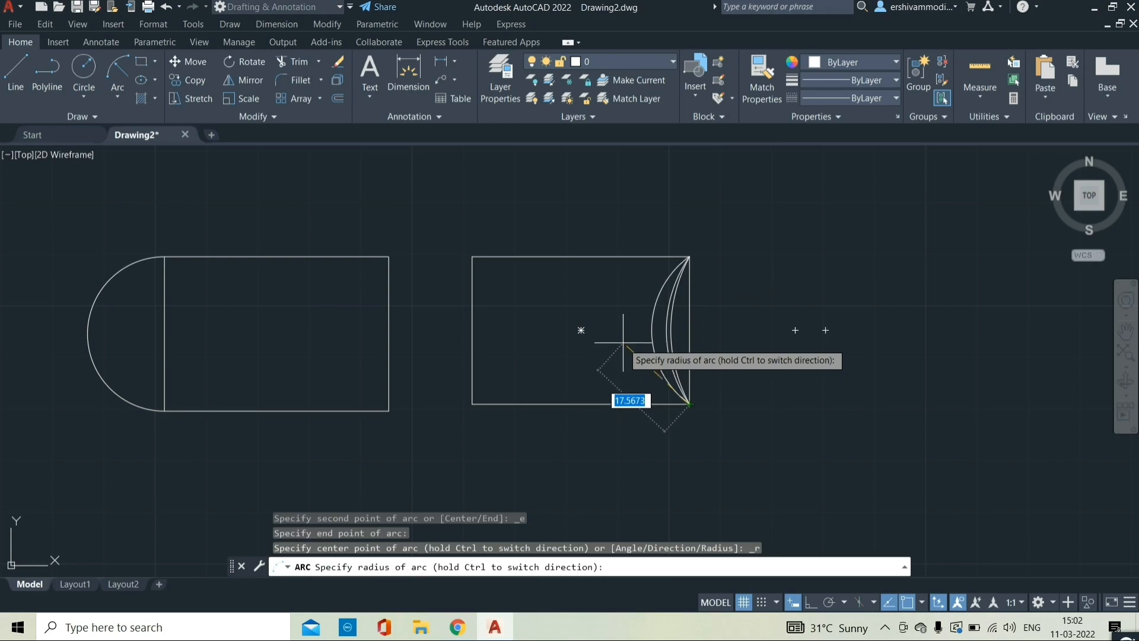
type("50")
key("Return")
scroll(691, 315, "up", 5)
left_click(626, 307)
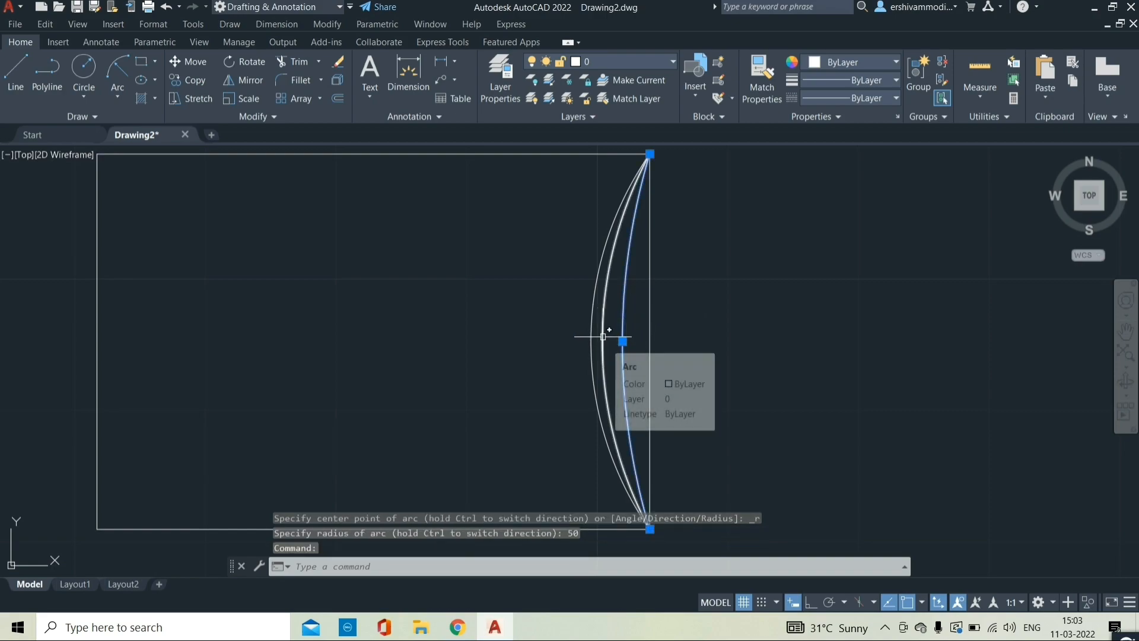
key("Escape")
key("Escape")
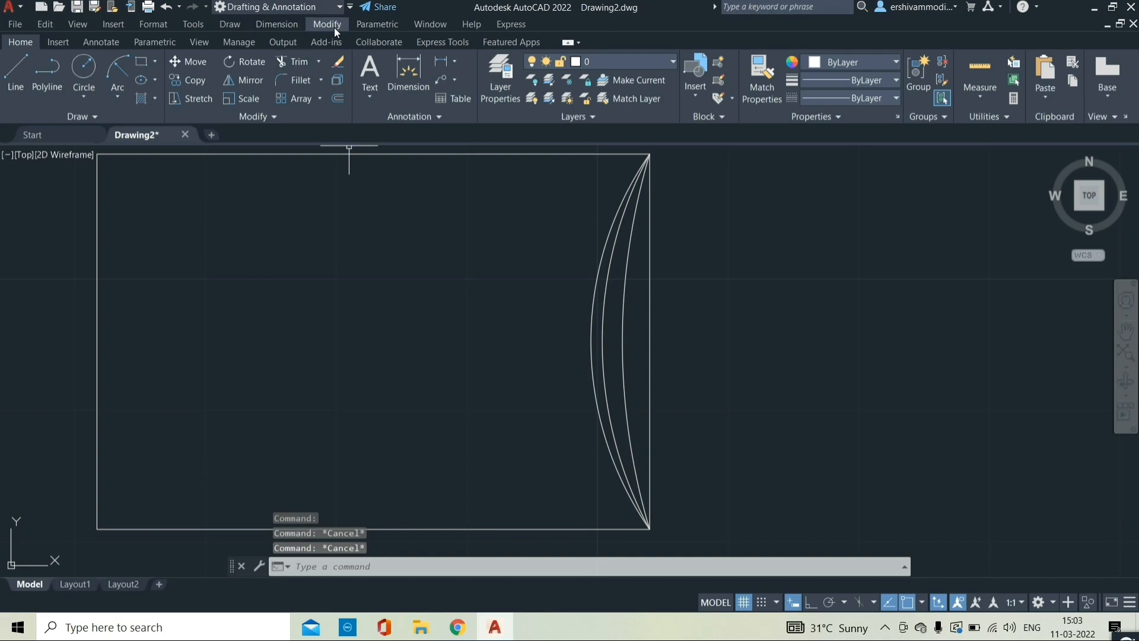
Check the radius of each of the three right-hand arcs with the Radius dimension without placing any dimension.
left_click(294, 25)
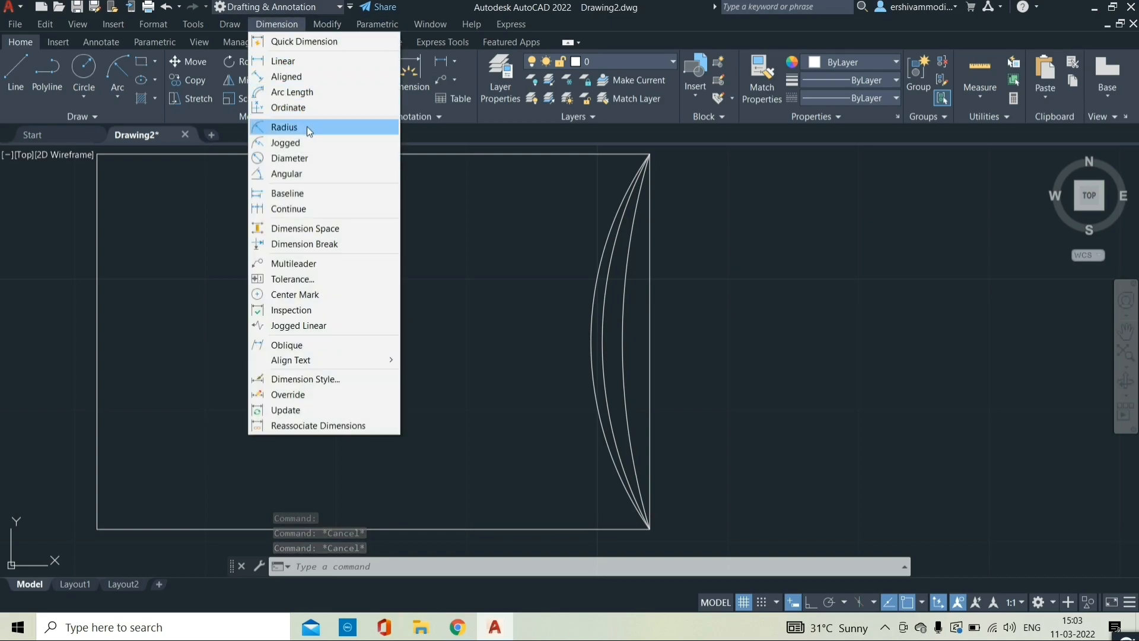
left_click(290, 127)
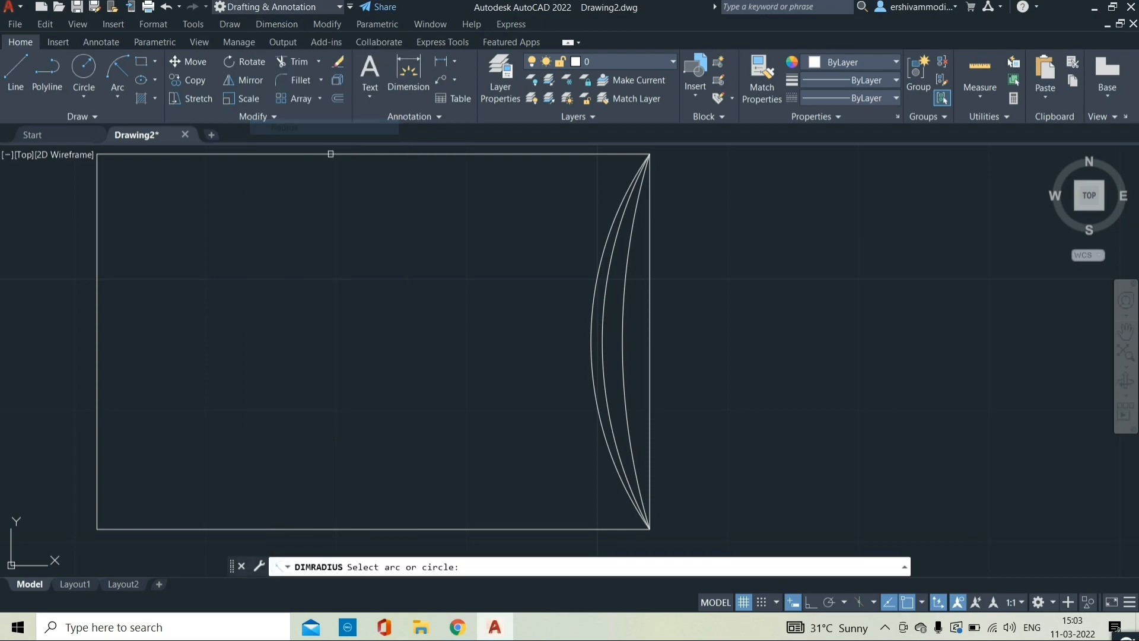
left_click(648, 337)
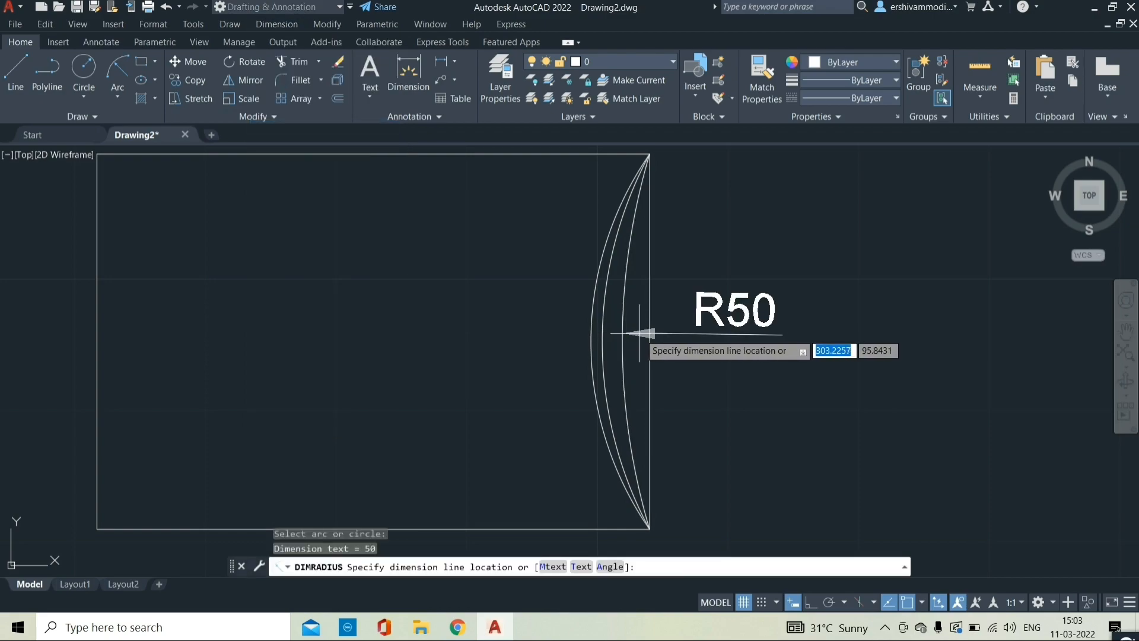
key("Escape")
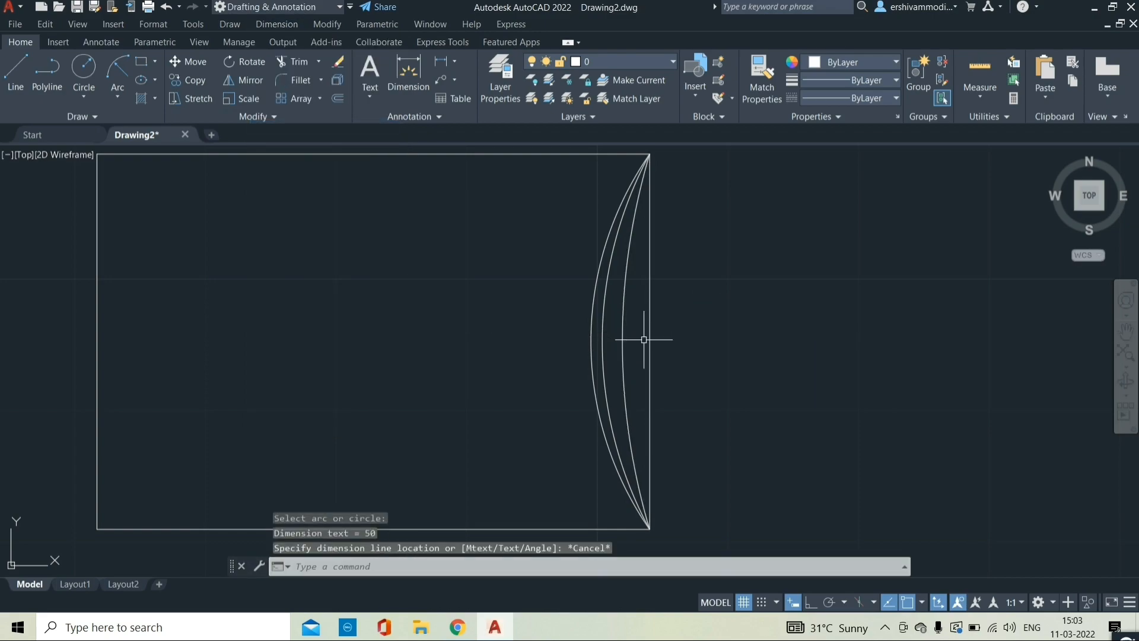
key("Return")
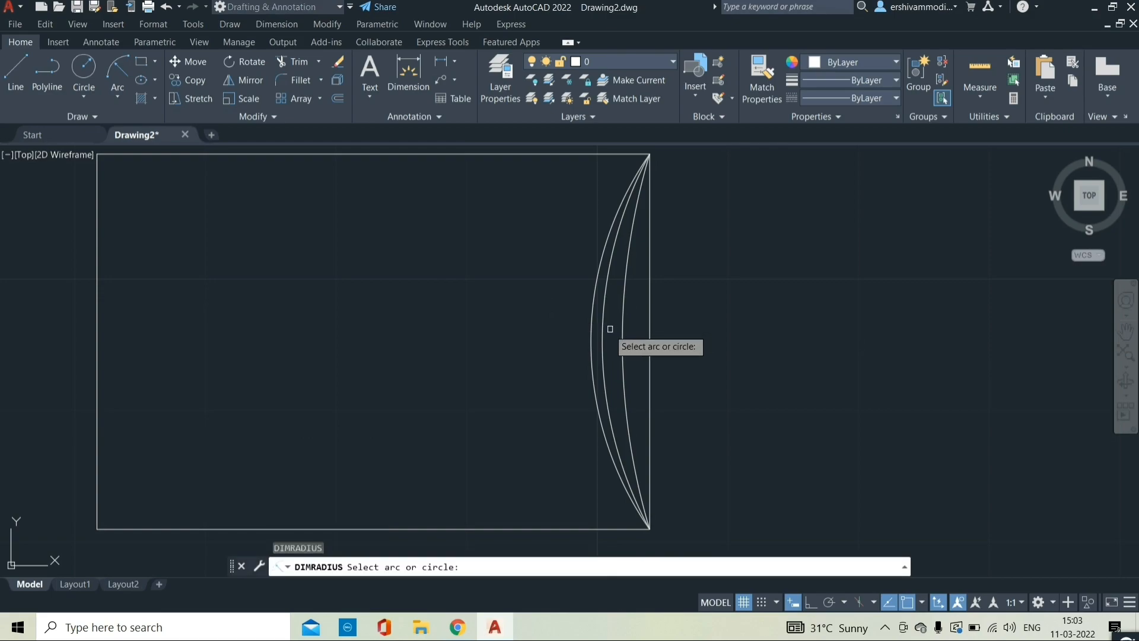
left_click(617, 325)
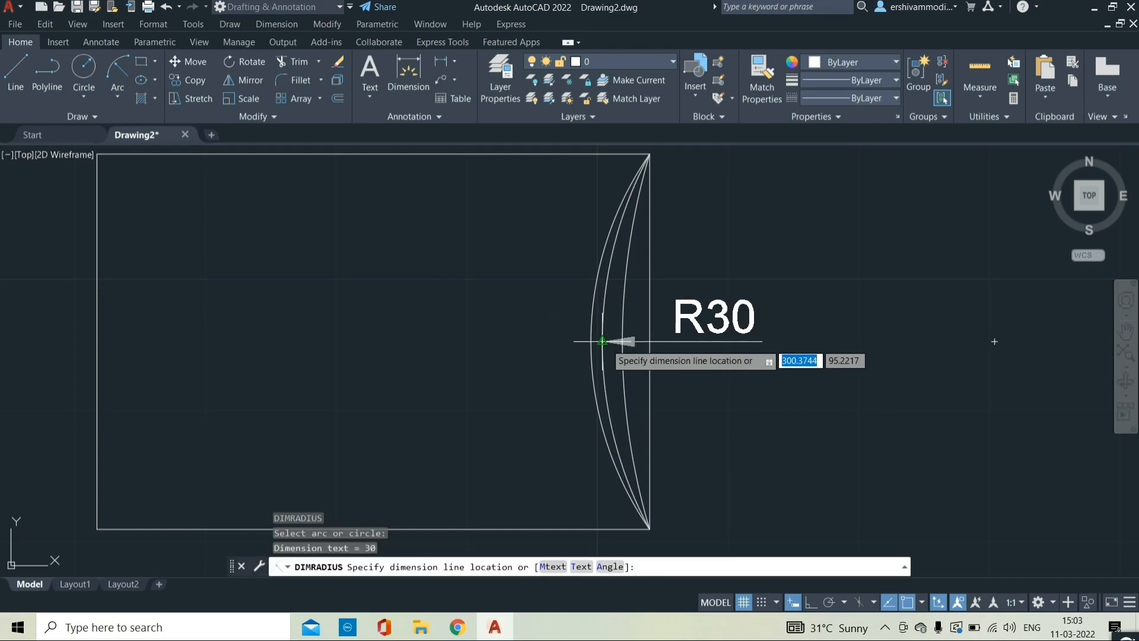
key("Escape")
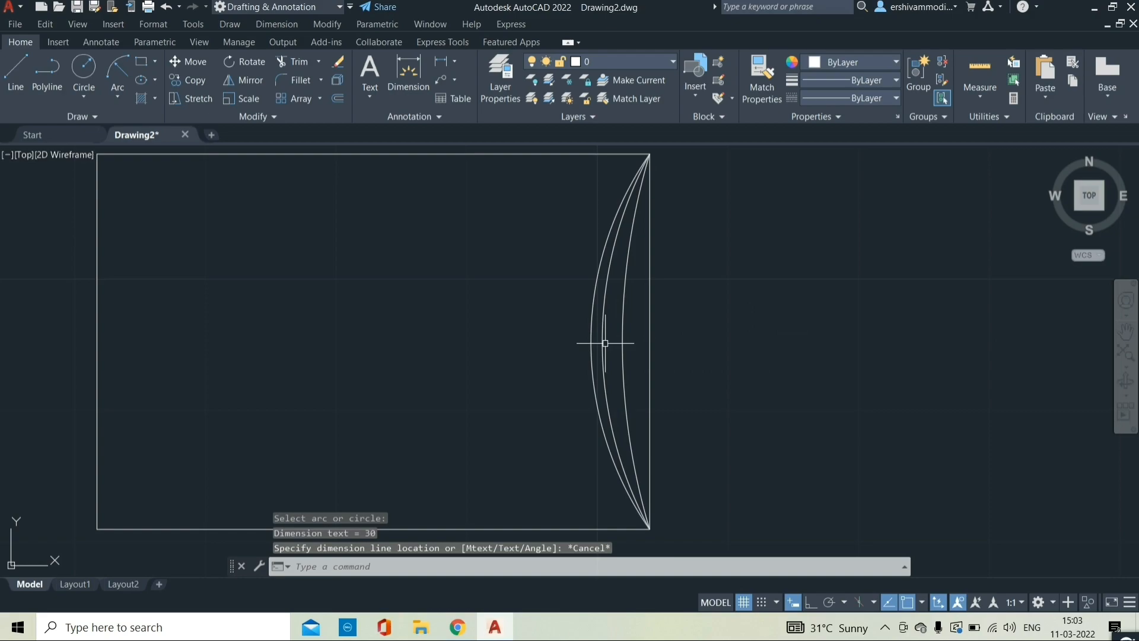
key("Return")
left_click(592, 338)
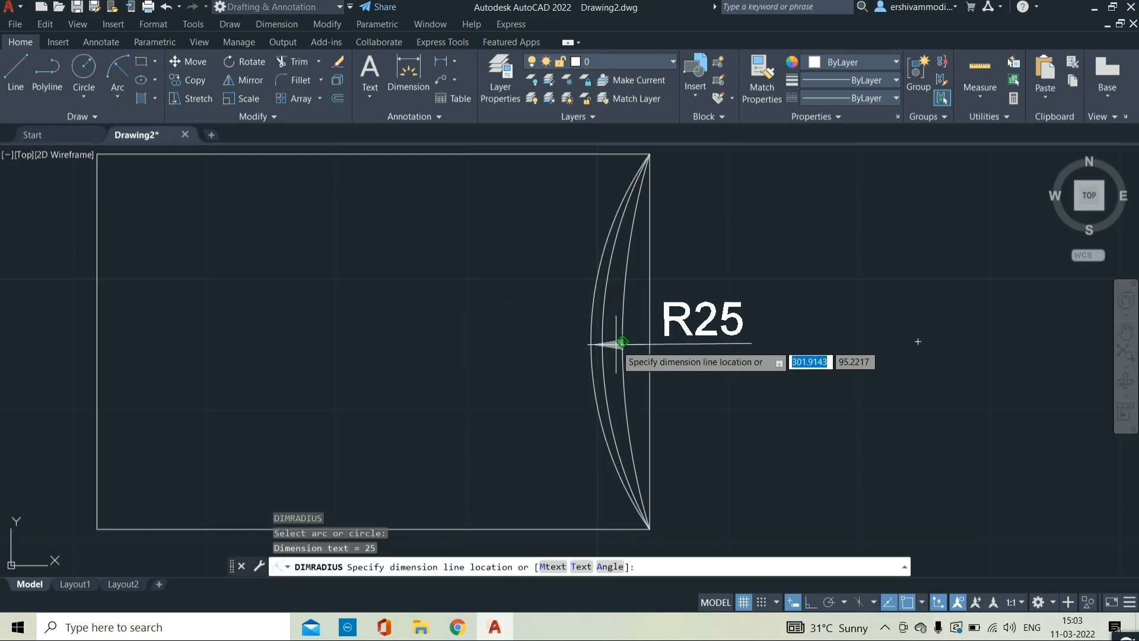
key("Escape")
Delete the three arcs between the second rectangle's upper-right and lower-right corners.
scroll(616, 344, "down", 4)
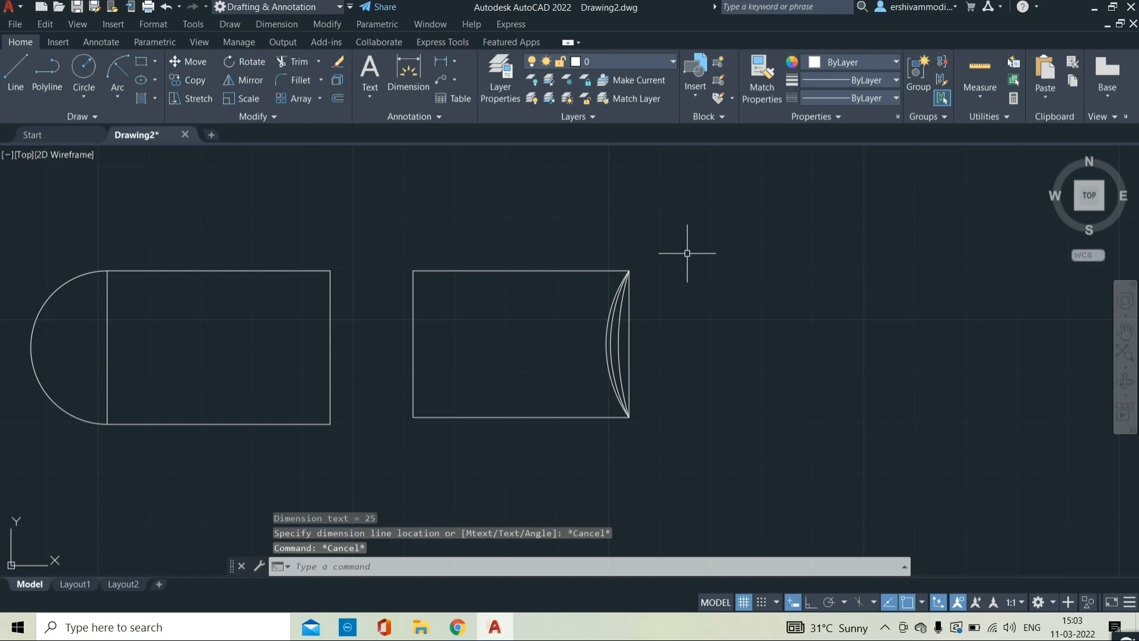
left_click(566, 249)
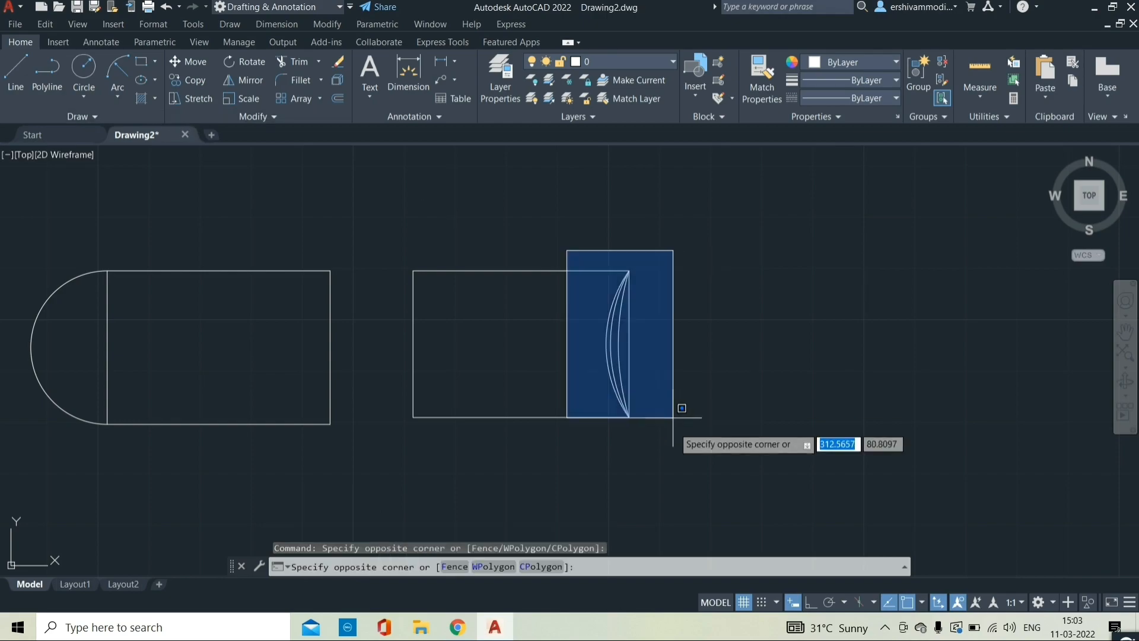
left_click(710, 454)
key("Delete")
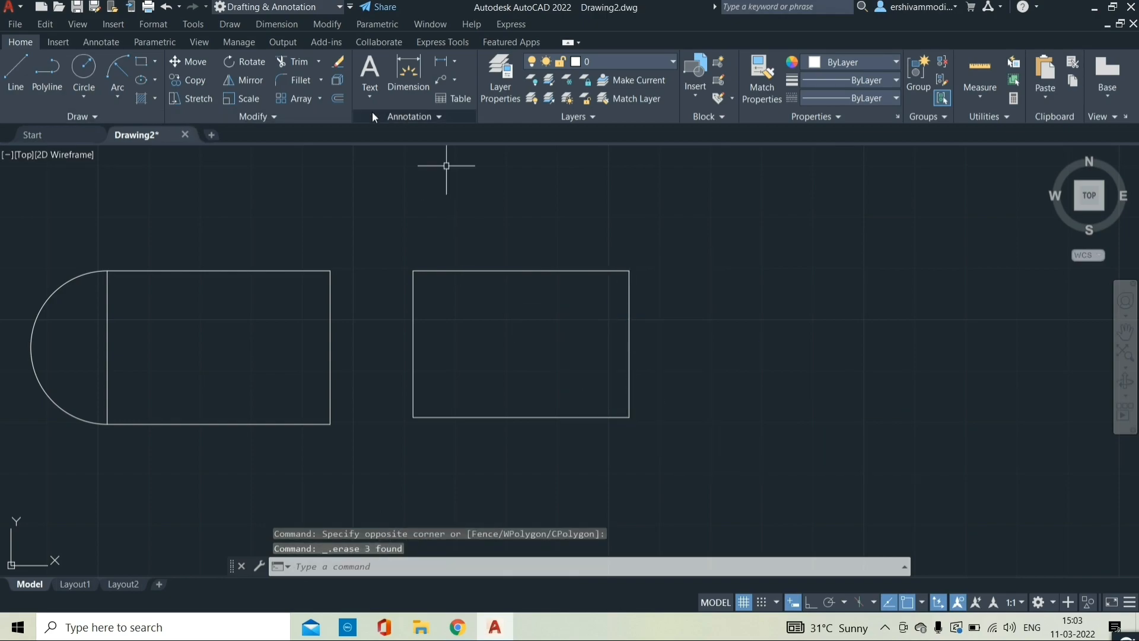
Draw a Start, End, Direction arc from the second rectangle's upper-right corner to its lower-right corner, bulging outward.
left_click(116, 94)
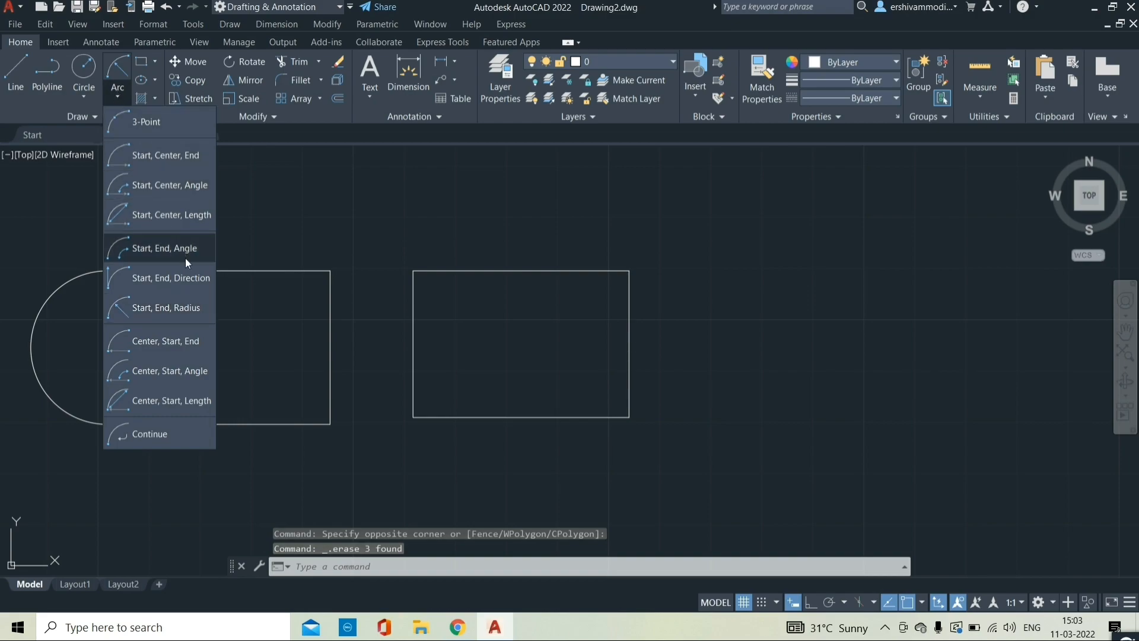
left_click(169, 280)
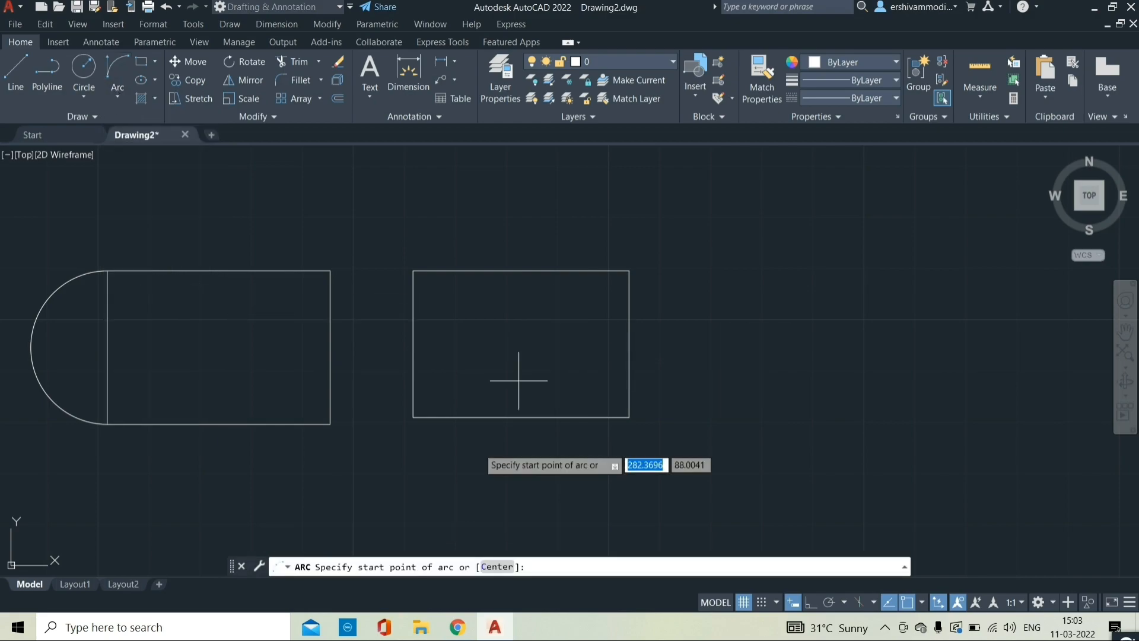
left_click(628, 271)
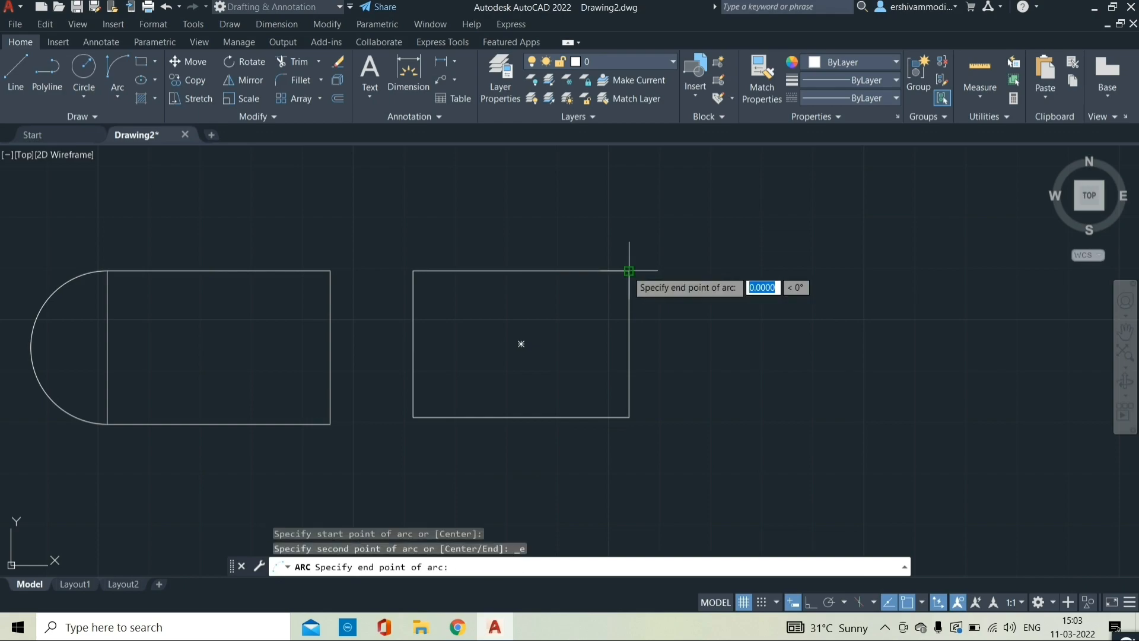
left_click(629, 417)
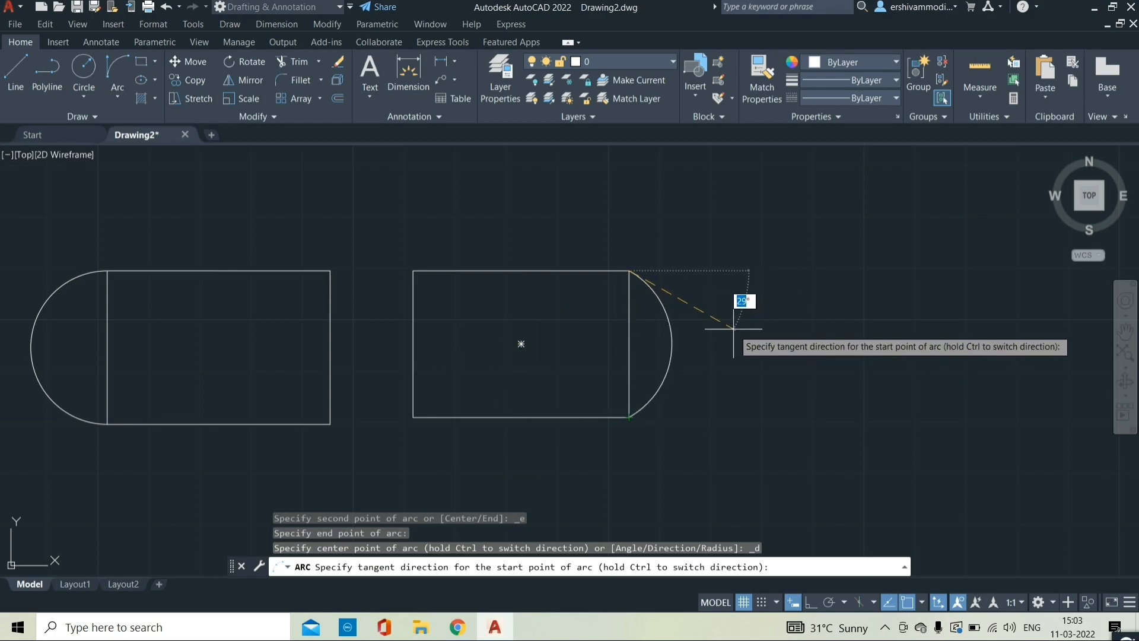
left_click(712, 344)
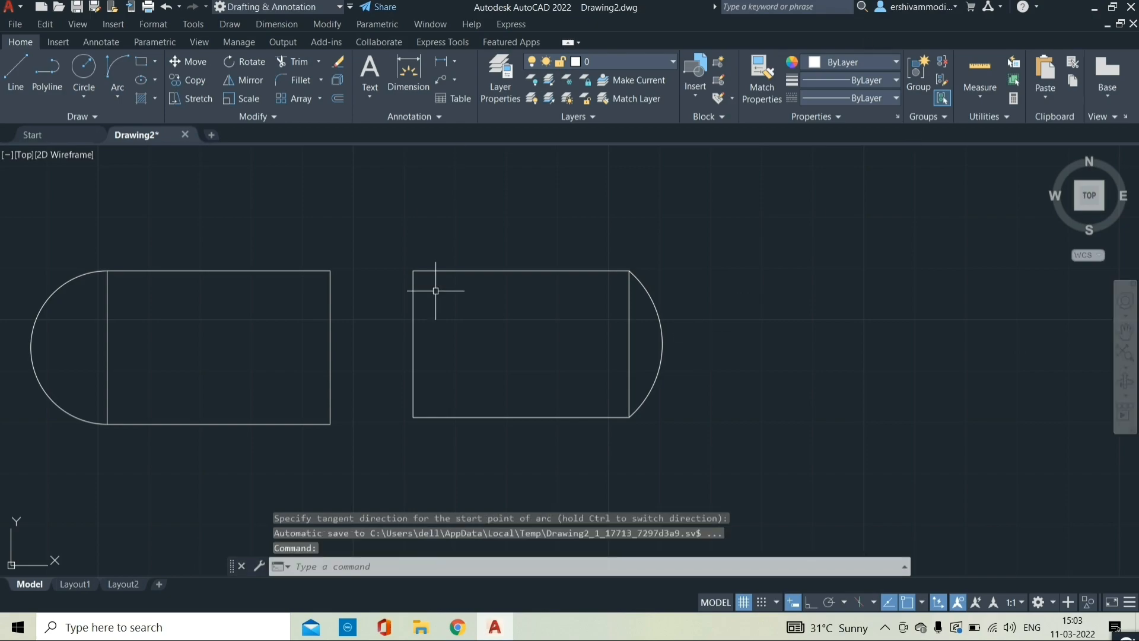
Delete the outward arc on the second rectangle and erase all remaining objects in the drawing.
left_click(659, 329)
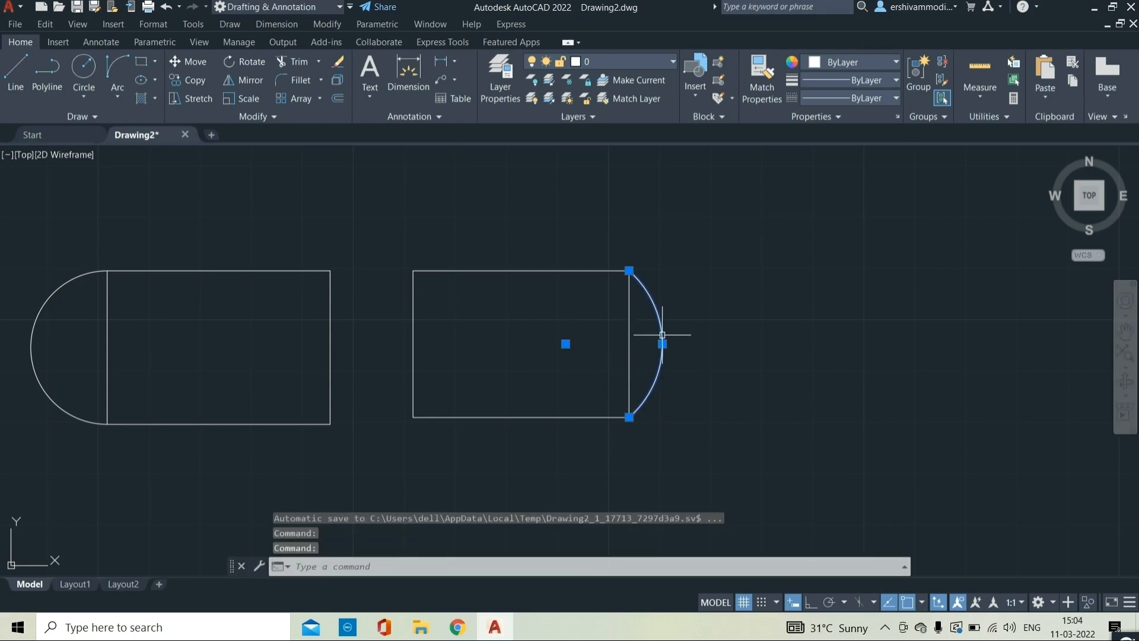
key("Delete")
scroll(666, 344, "down", 4)
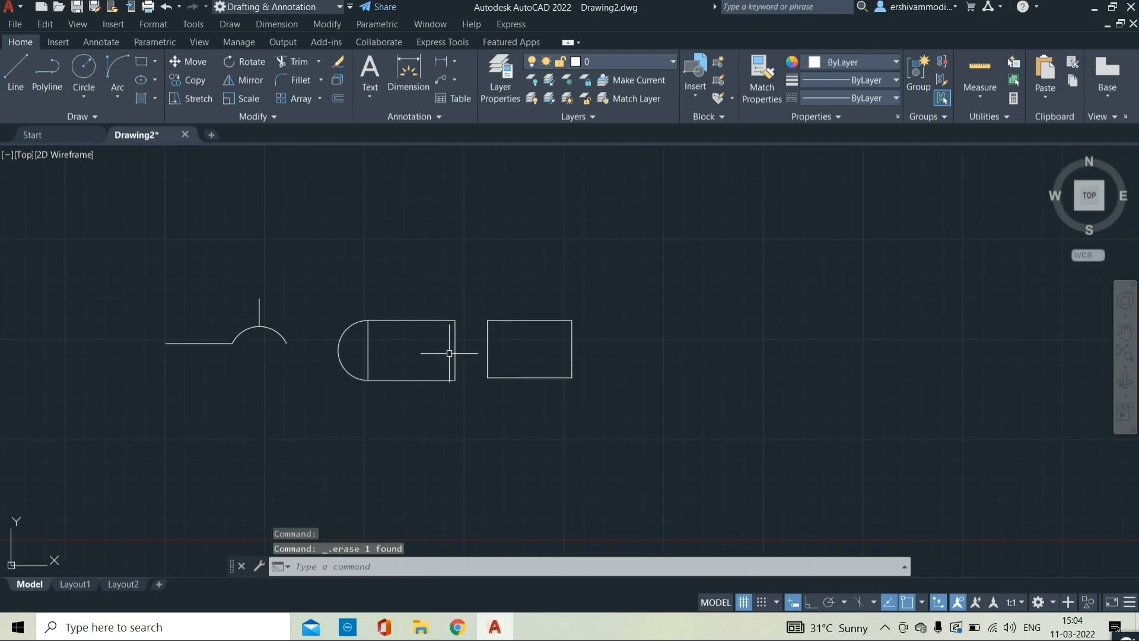
scroll(586, 343, "up", 2)
left_click(95, 224)
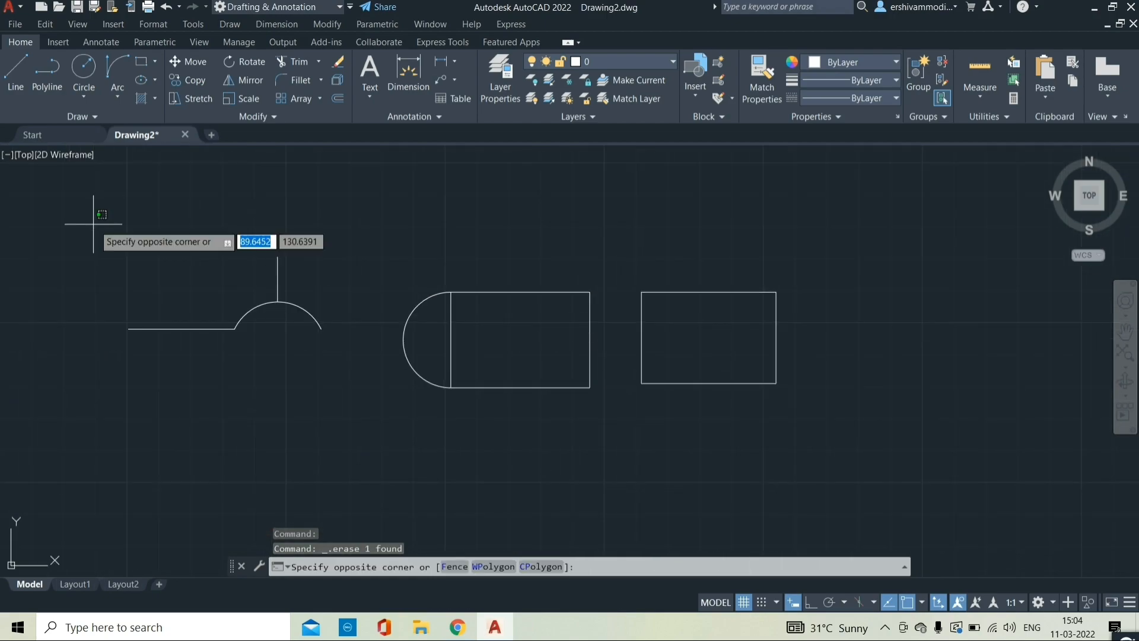
left_click(854, 441)
key("Delete")
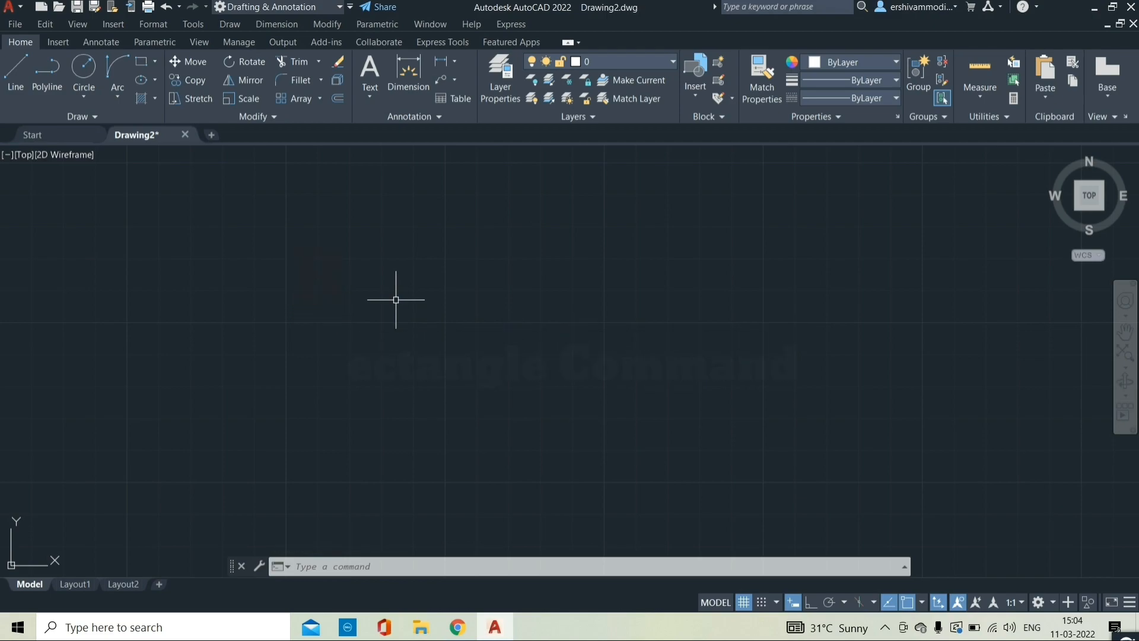
left_click(155, 62)
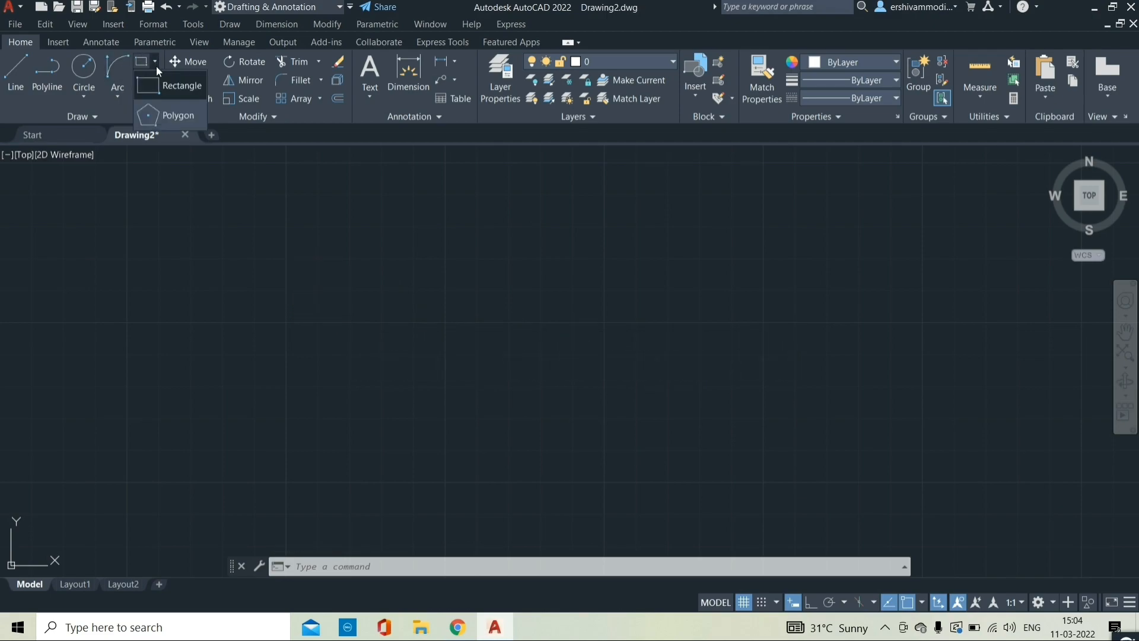
left_click(231, 25)
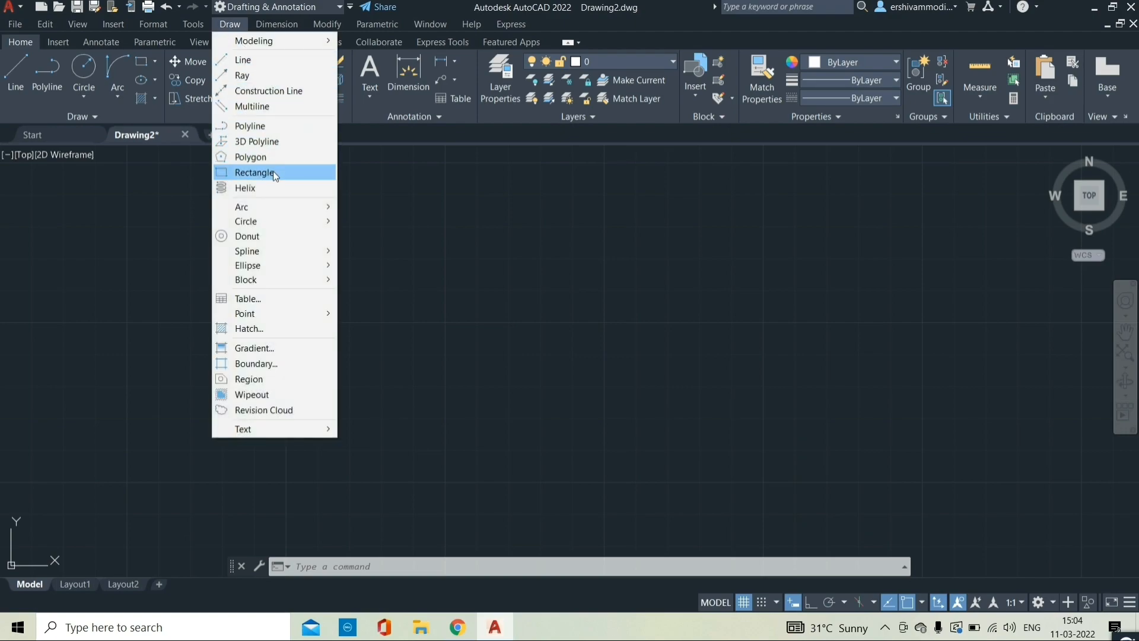
left_click(151, 62)
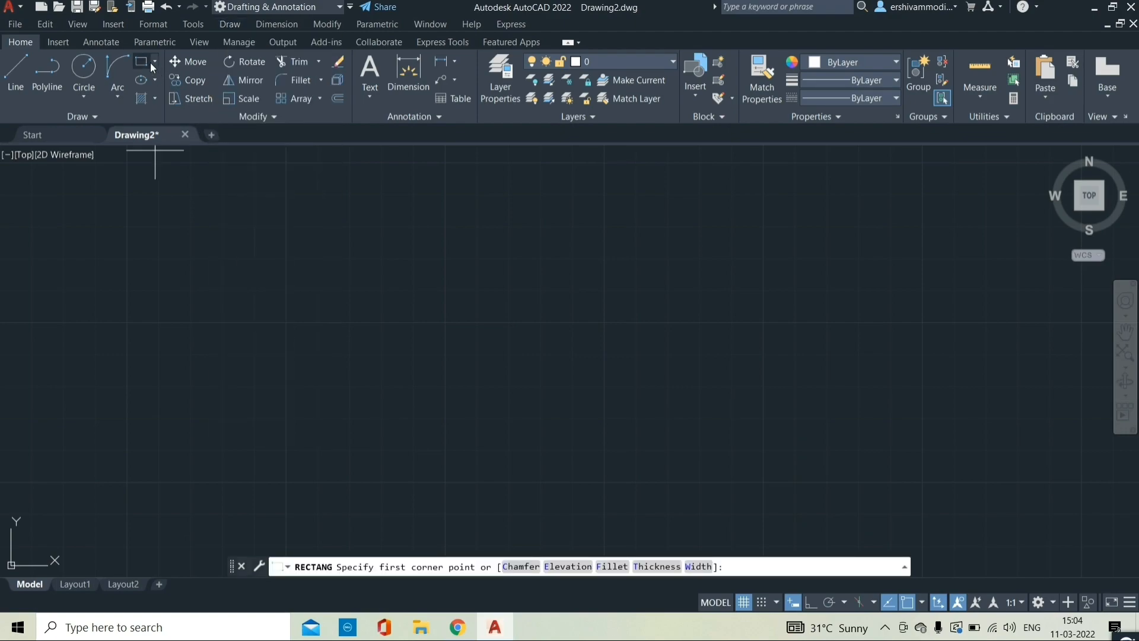
key("Escape")
Draw a rectangle 100 wide and about 52 high, starting from its upper-left corner.
left_click(142, 61)
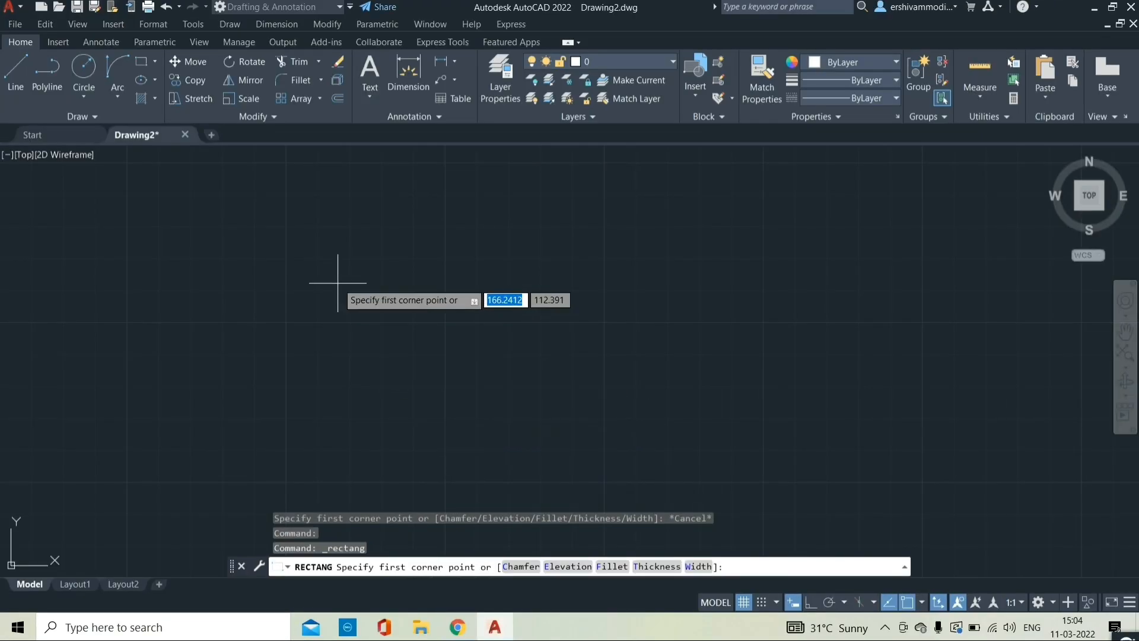
left_click(344, 291)
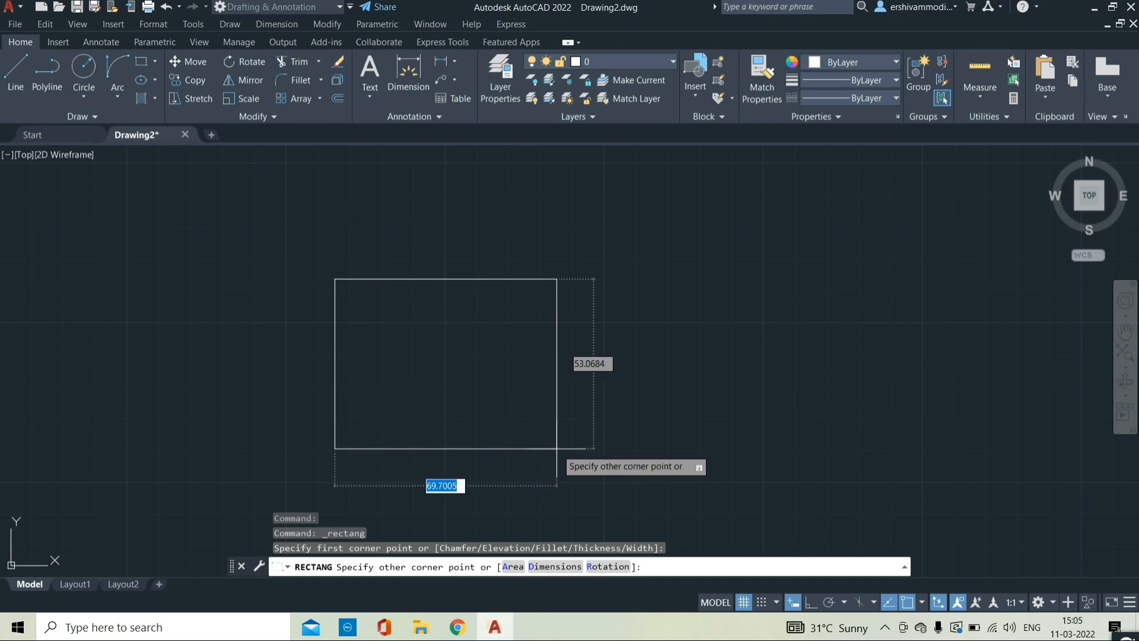
type("100")
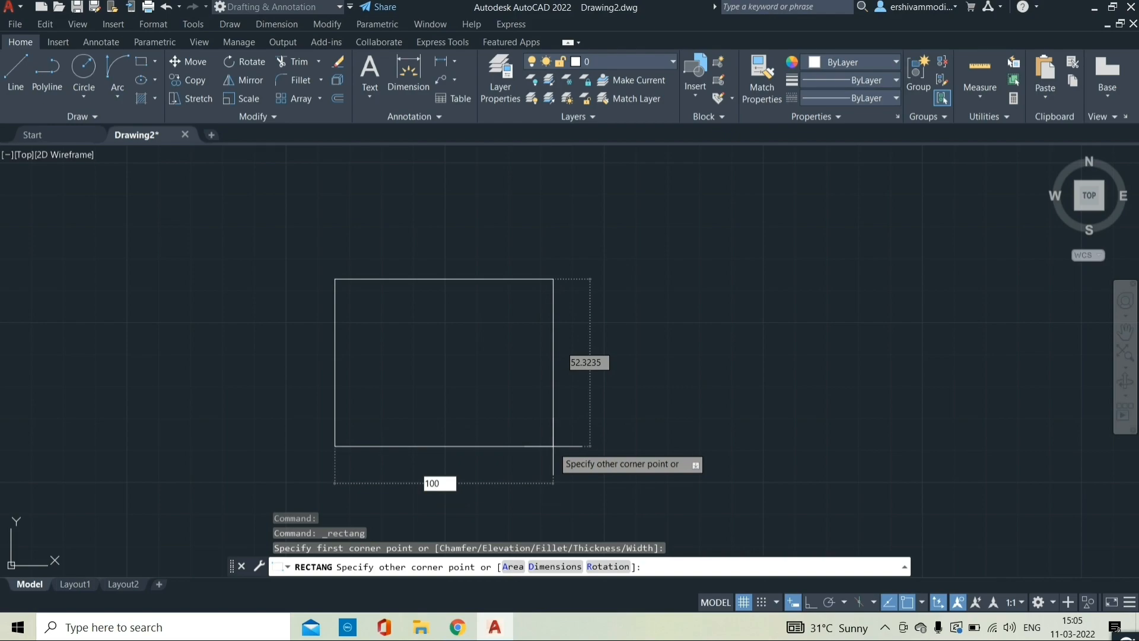
key("Return")
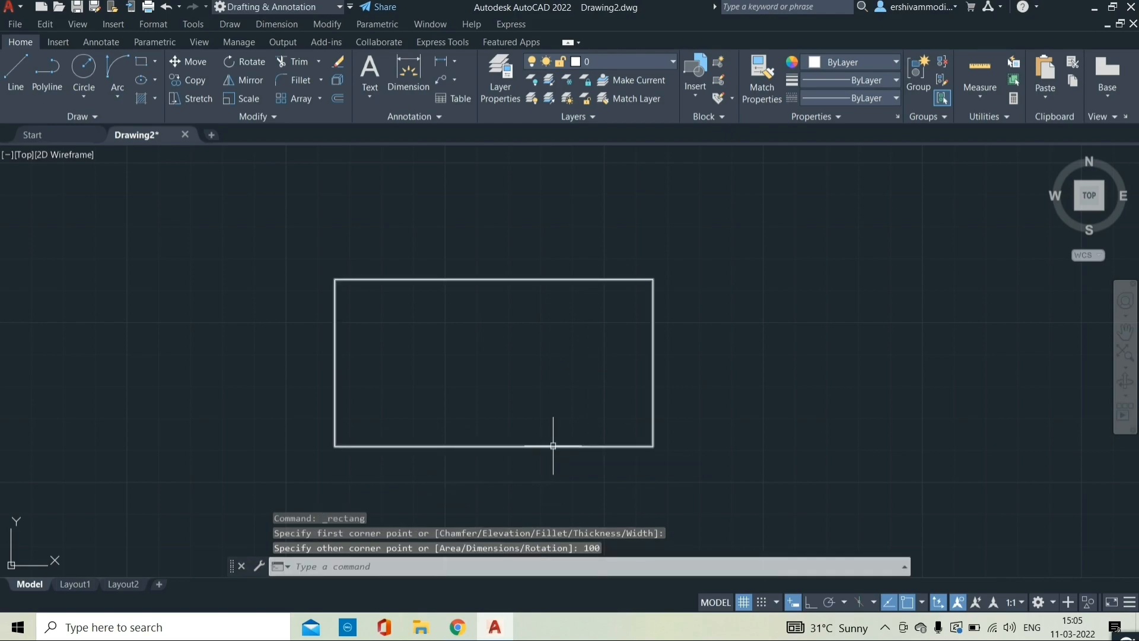
Add a linear dimension for the rectangle's bottom edge, placed just below it.
middle_click_drag(554, 373, 450, 296)
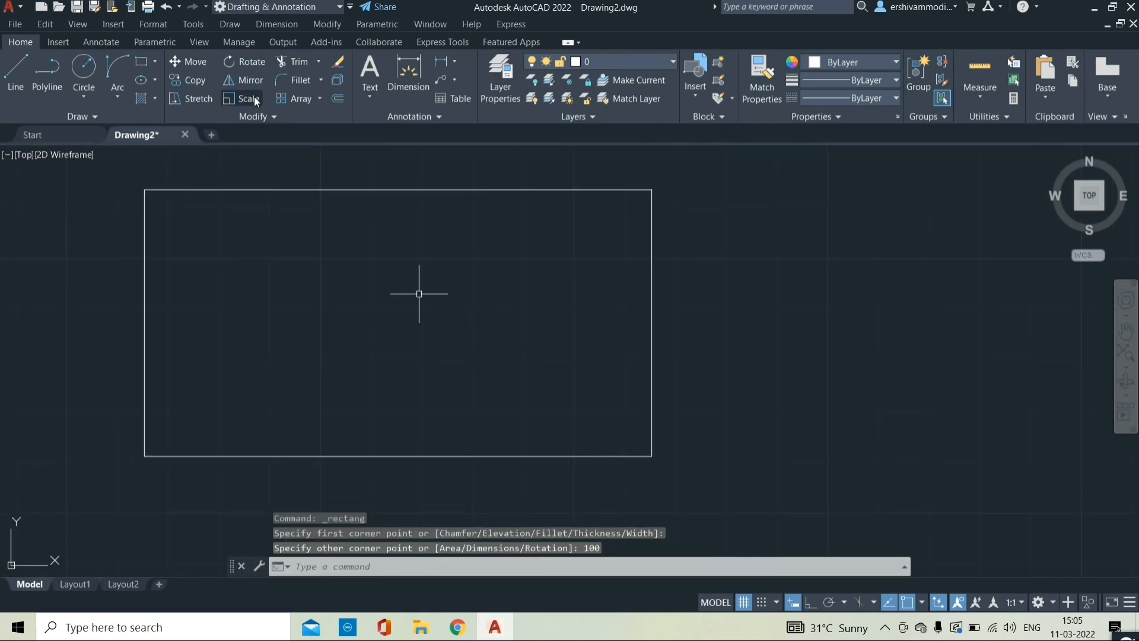
left_click(269, 27)
left_click(303, 62)
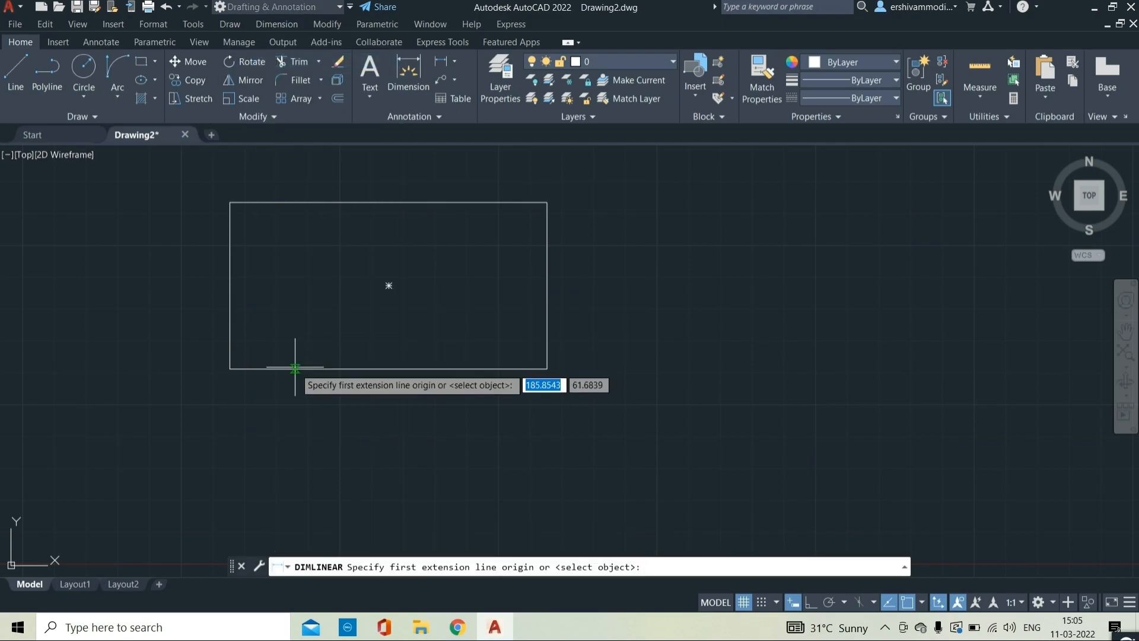
left_click(230, 369)
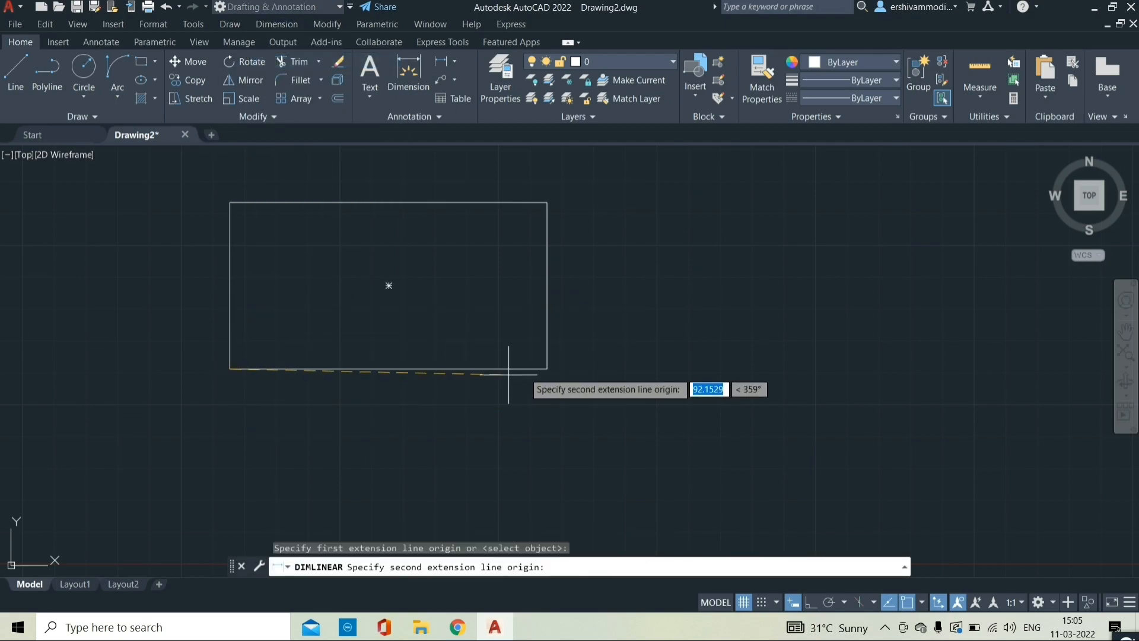
left_click(547, 370)
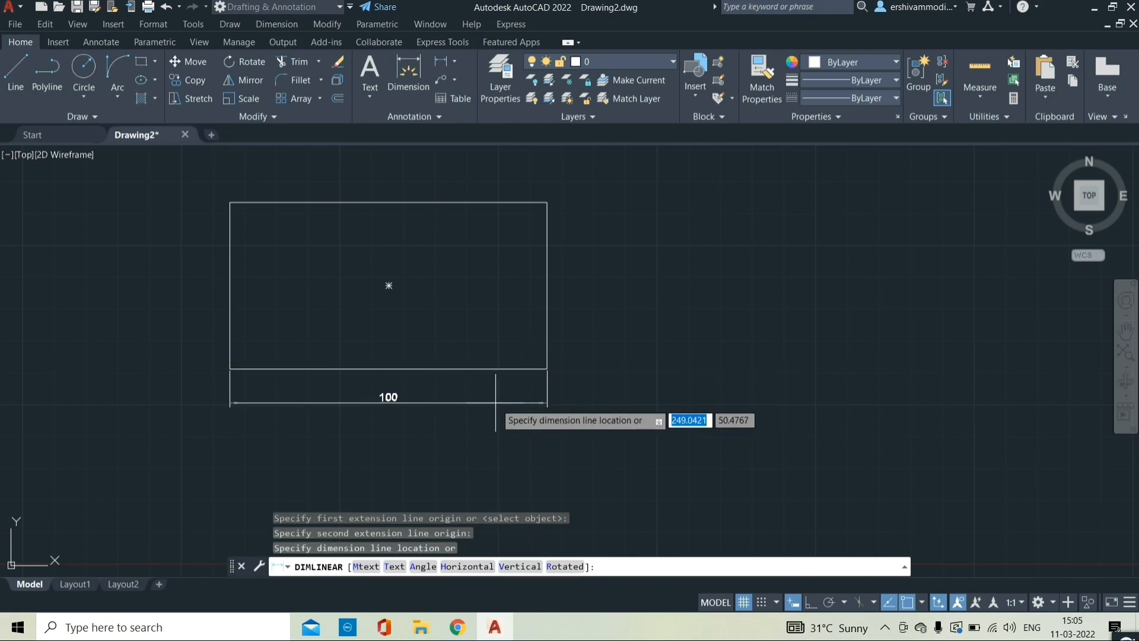
left_click(496, 403)
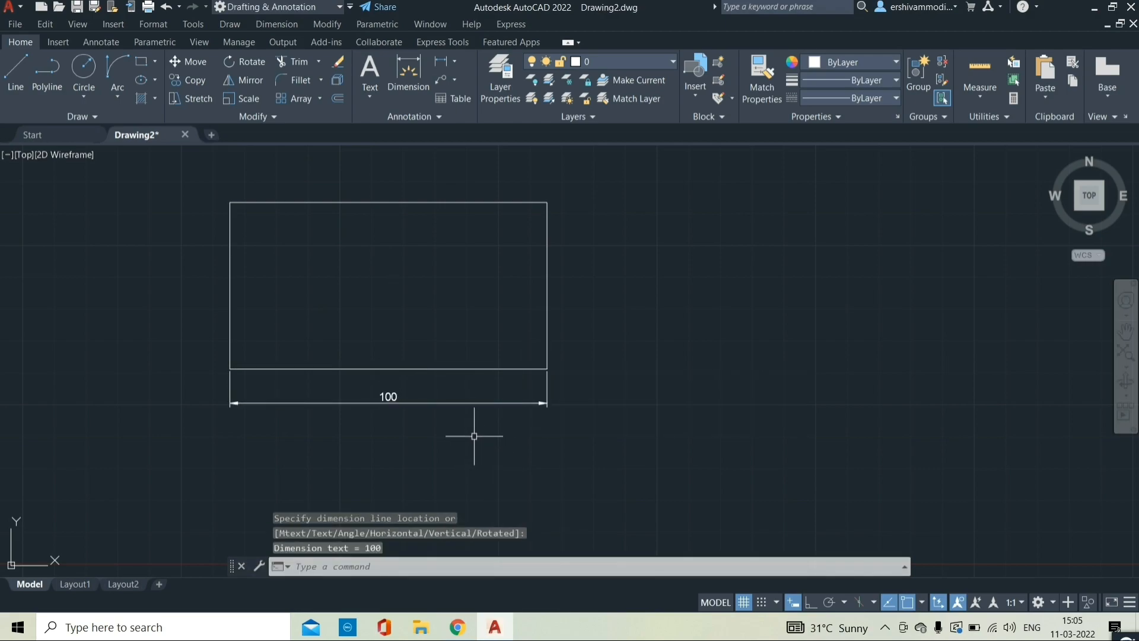
Undo the linear dimension on the rectangle's bottom edge.
key("ctrl+z")
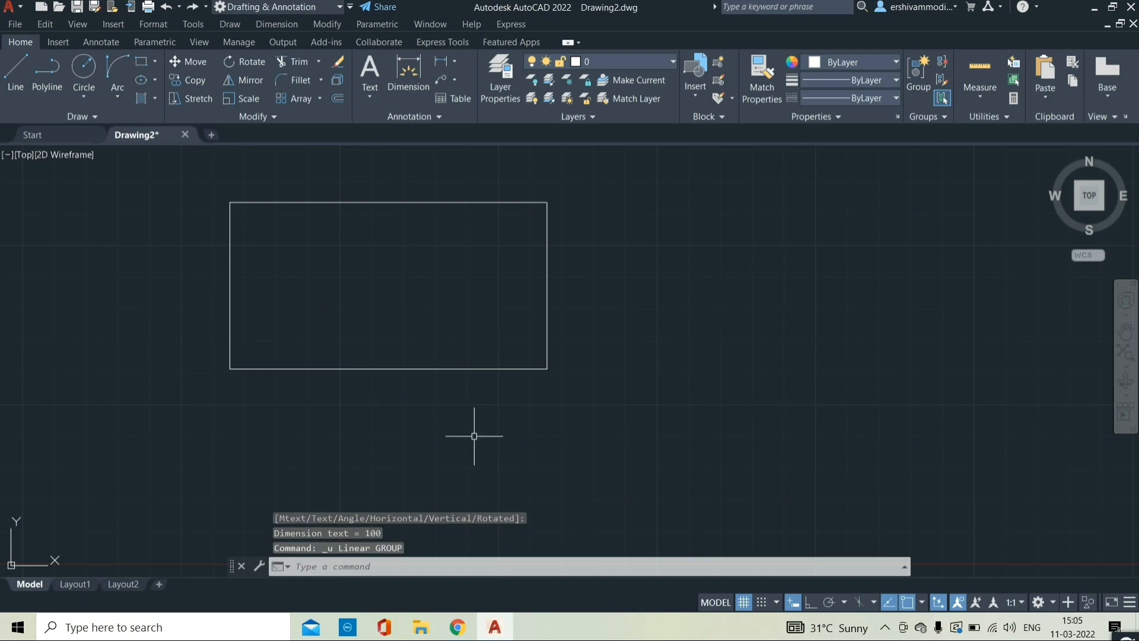
middle_click_drag(421, 364, 513, 418)
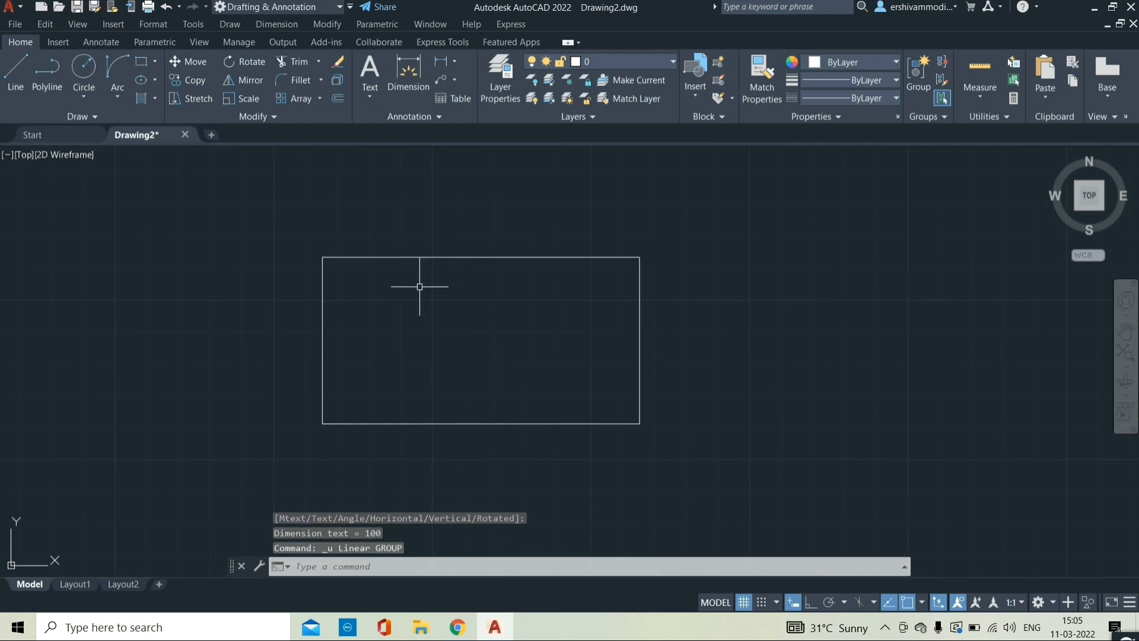
middle_click_drag(468, 331, 308, 311)
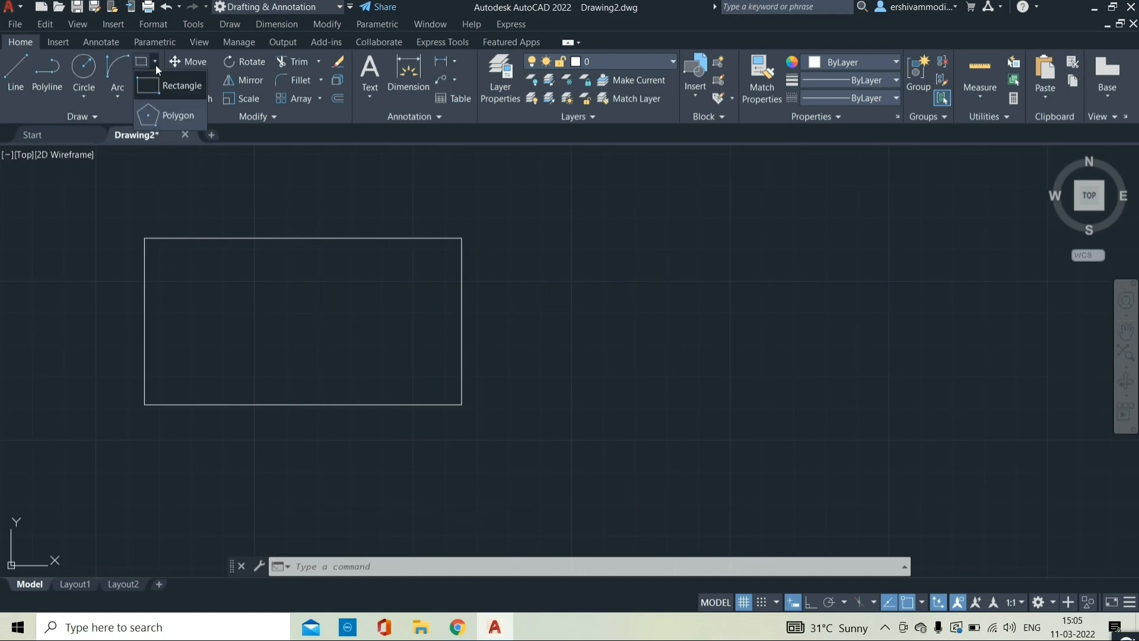
Start a rectangle and set both of its chamfer distances to 10.
left_click(155, 66)
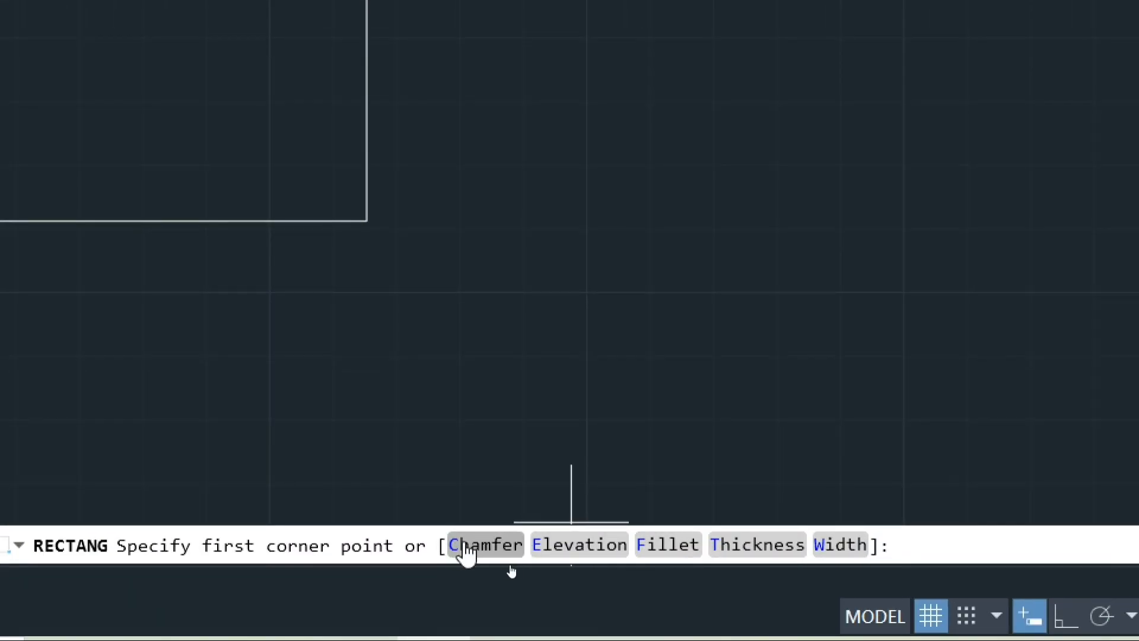
left_click(483, 545)
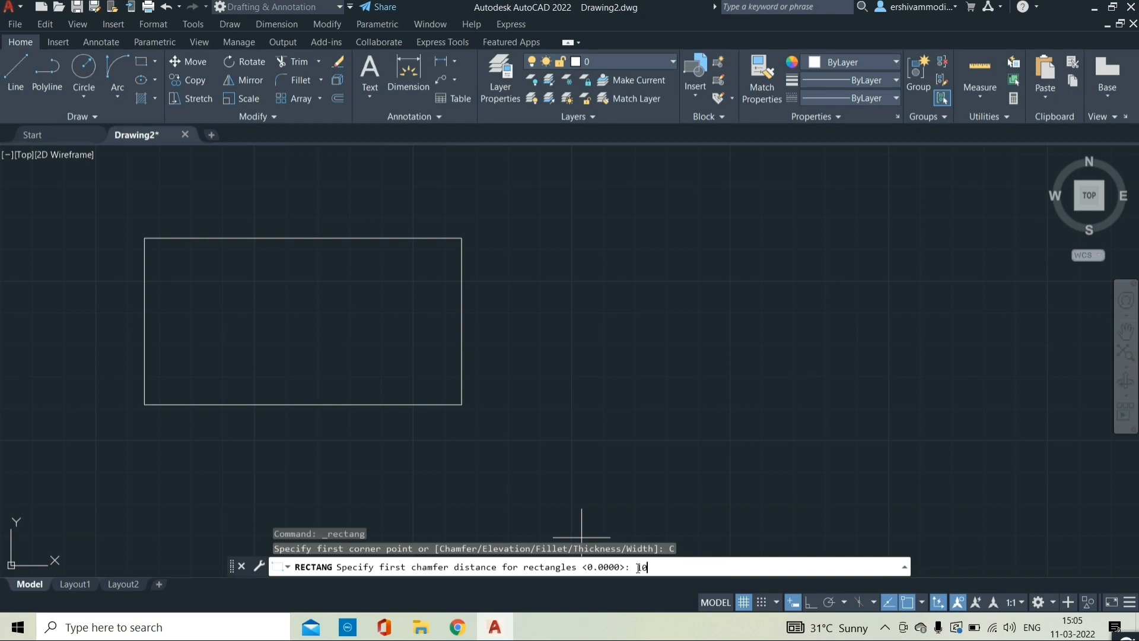
key("Return")
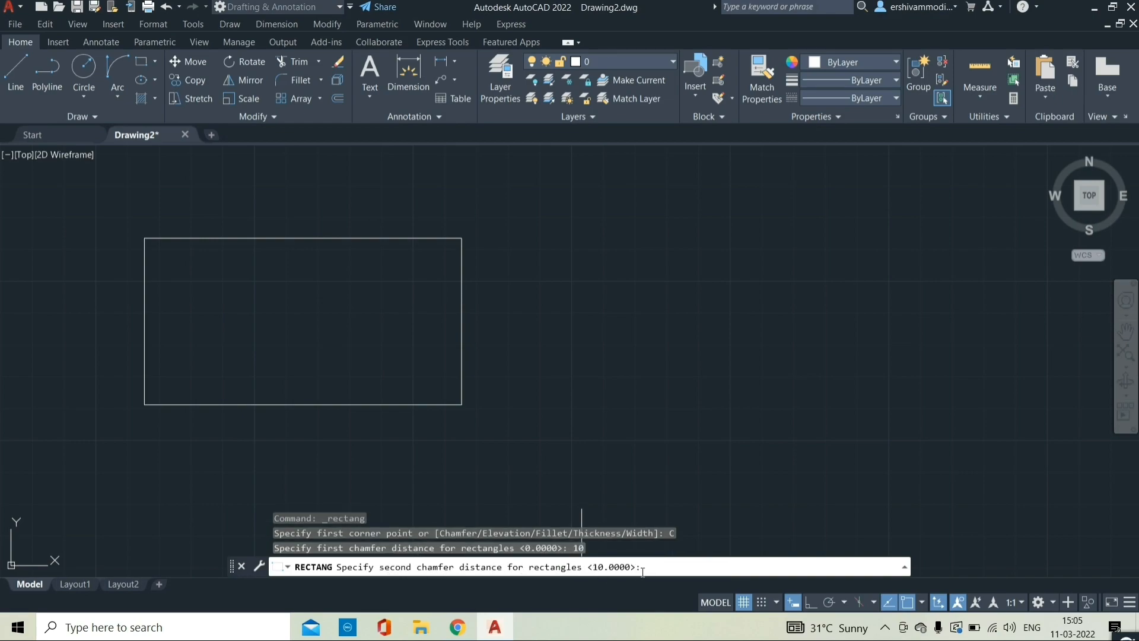
type("10")
key("Return")
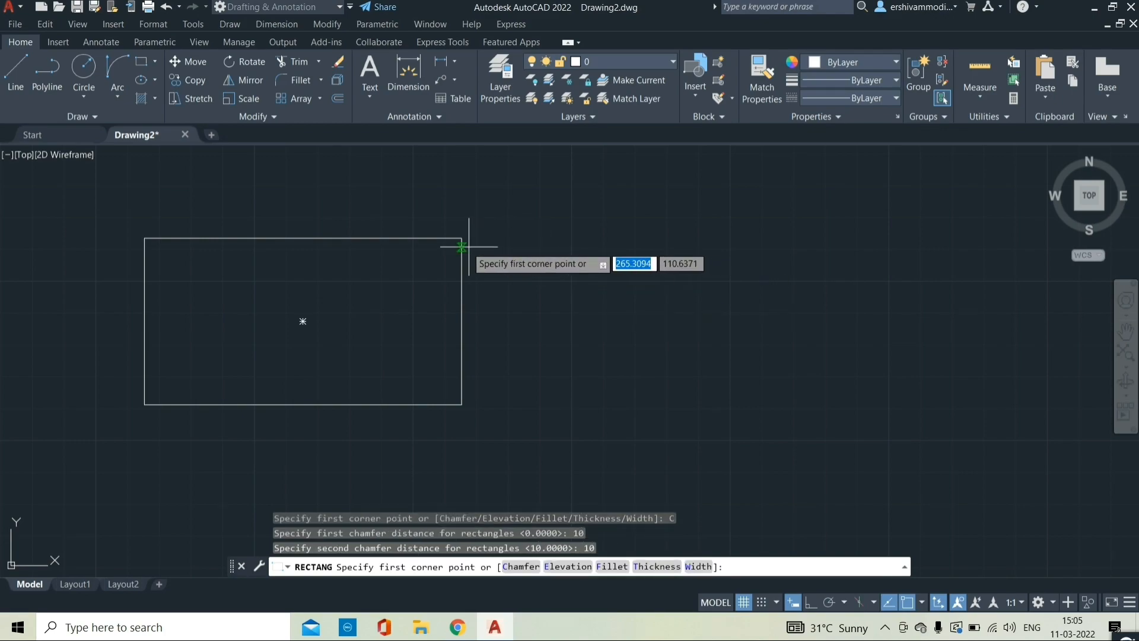
Draw the chamfered rectangle 100 wide and about 53 high beside the plain rectangle, starting from its upper-left corner.
left_click(556, 238)
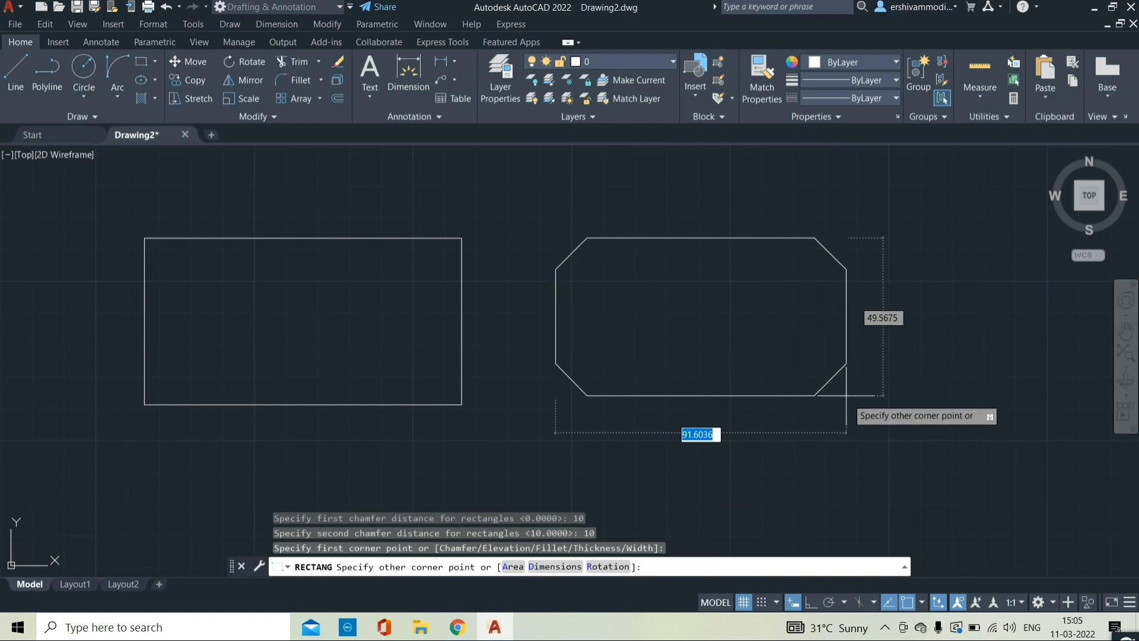
type("100")
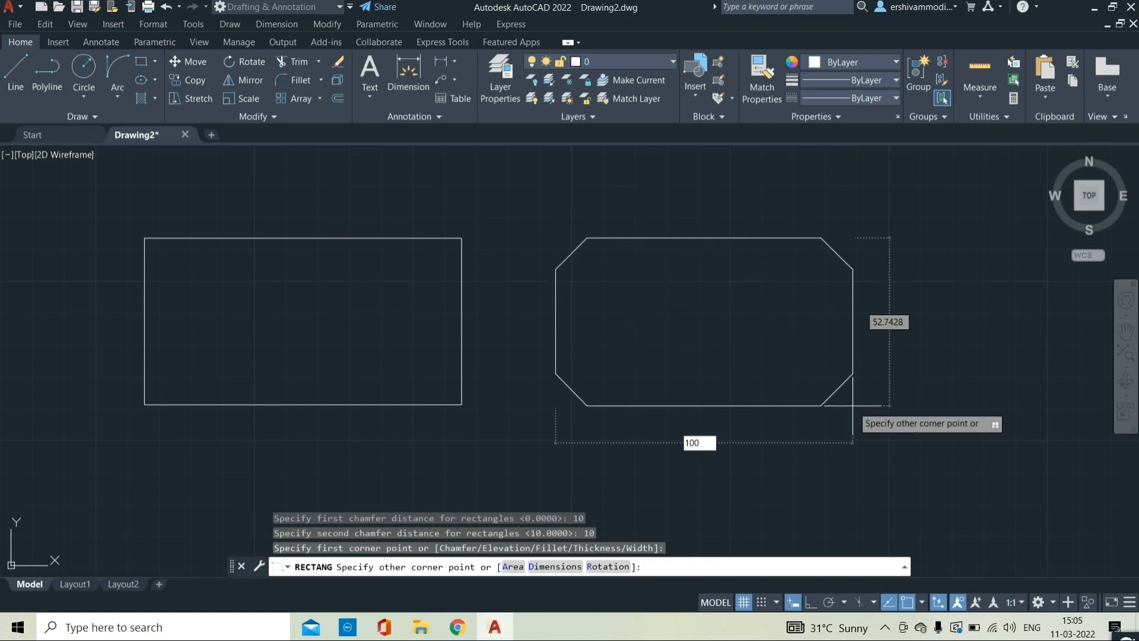
key("Return")
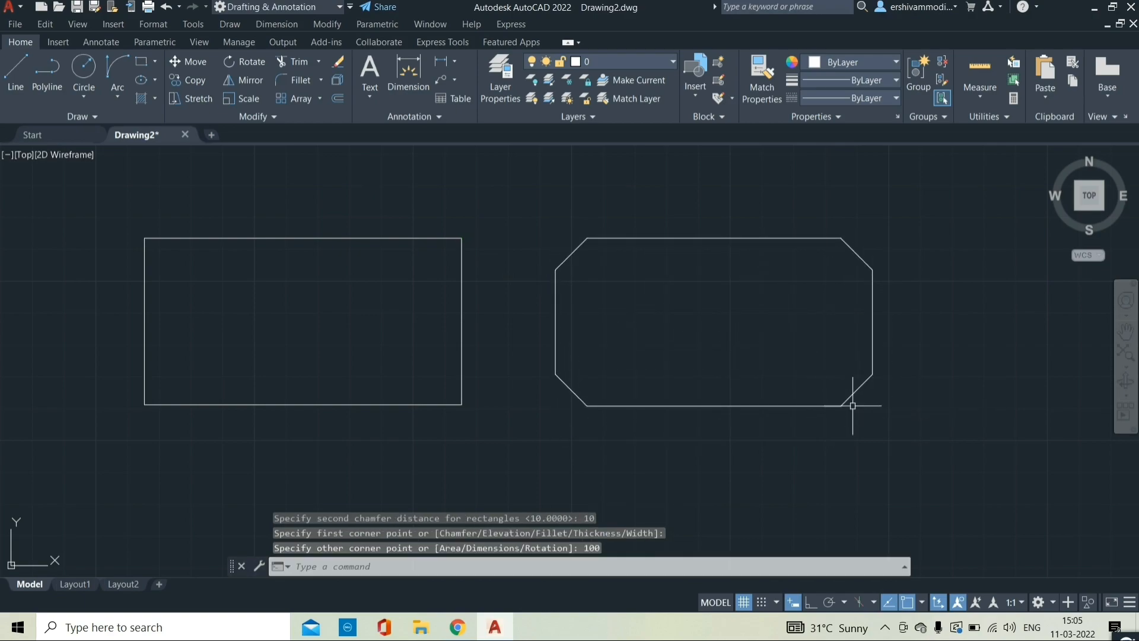
left_click(580, 250)
scroll(685, 275, "down", 2)
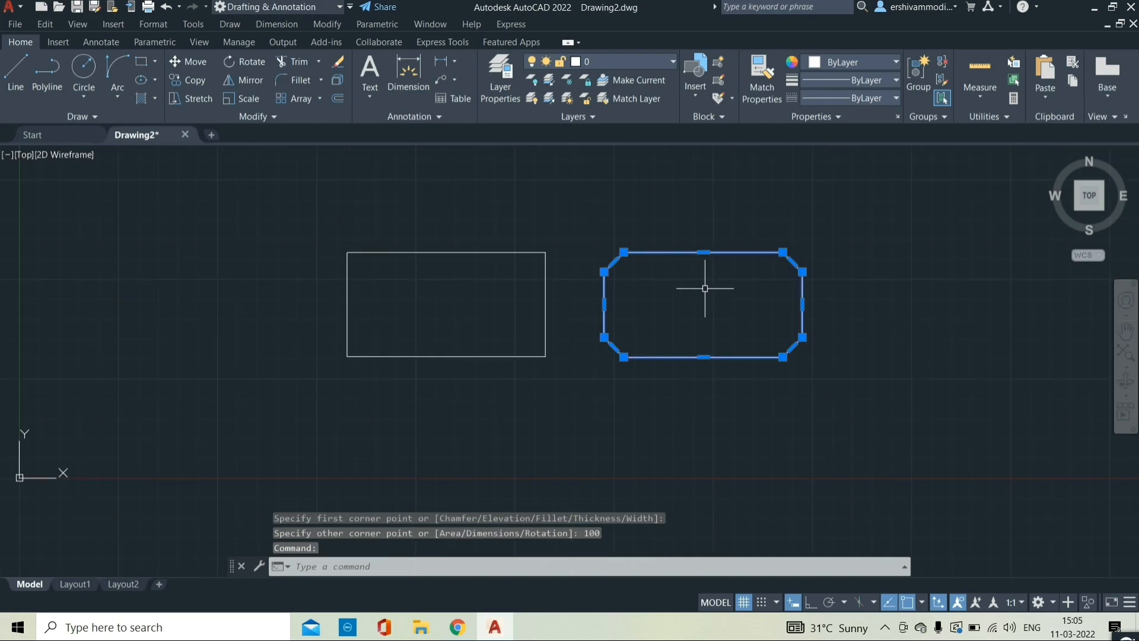
scroll(704, 288, "up", 2)
mouse_move(714, 295)
middle_mouse_down()
mouse_move(635, 318)
mouse_move(503, 326)
mouse_move(308, 295)
middle_mouse_up()
key("Escape")
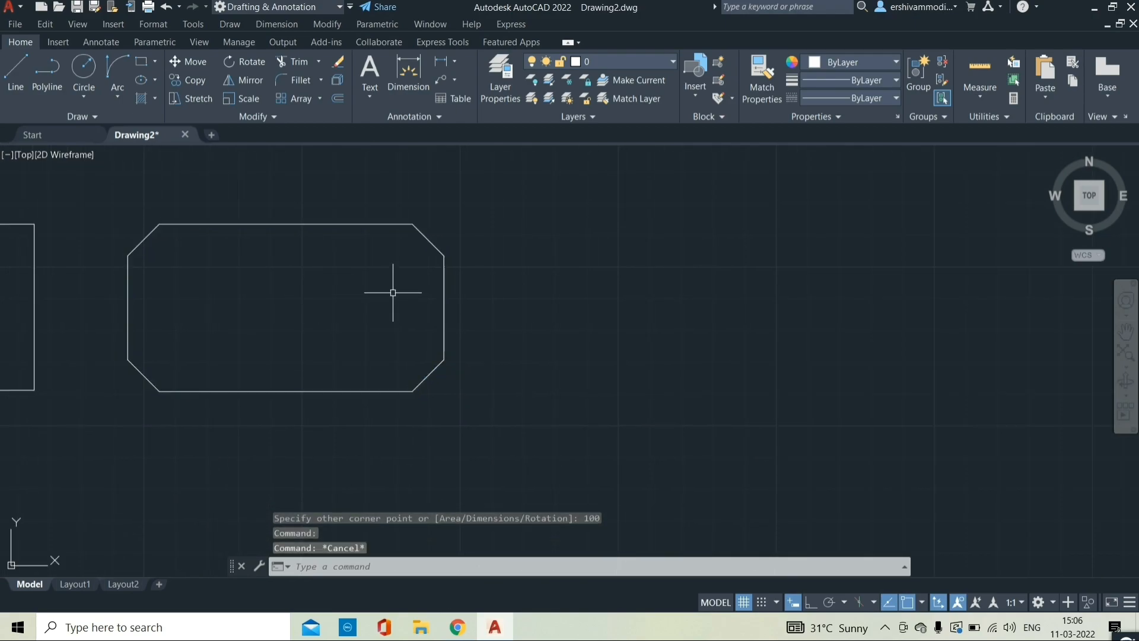
Start another rectangle and set its fillet radius to 10.
left_click(155, 63)
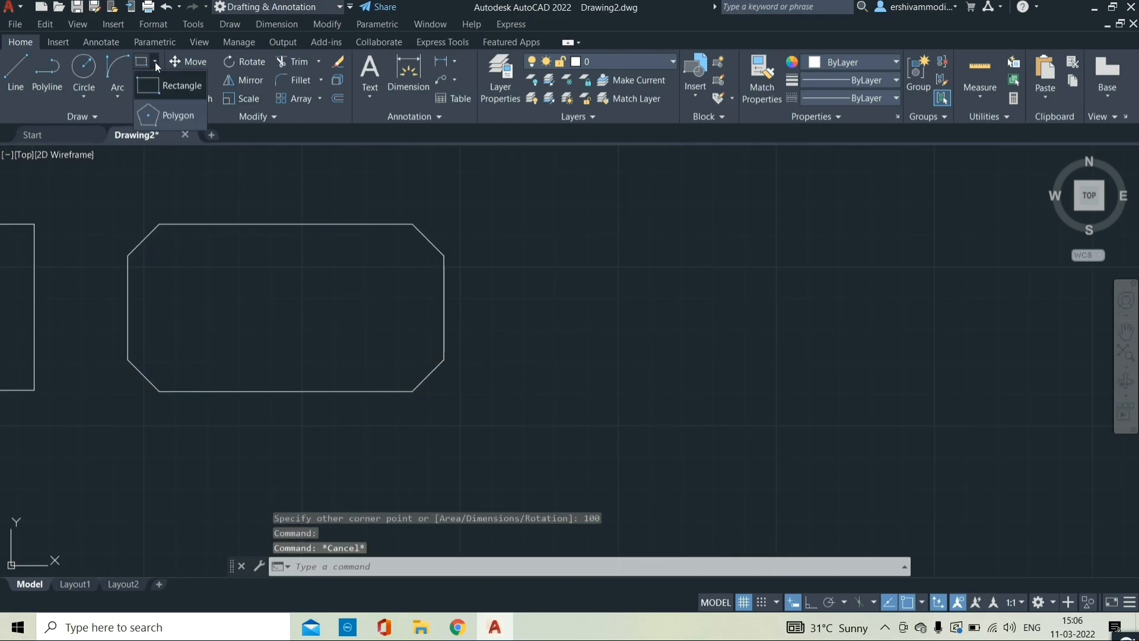
left_click(166, 79)
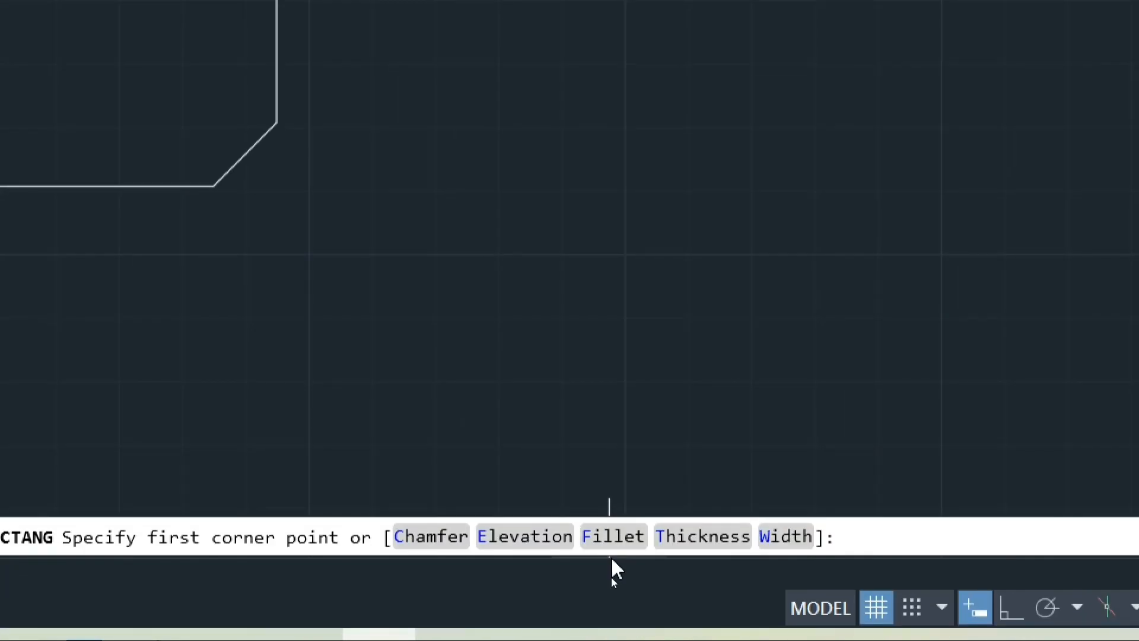
left_click(623, 544)
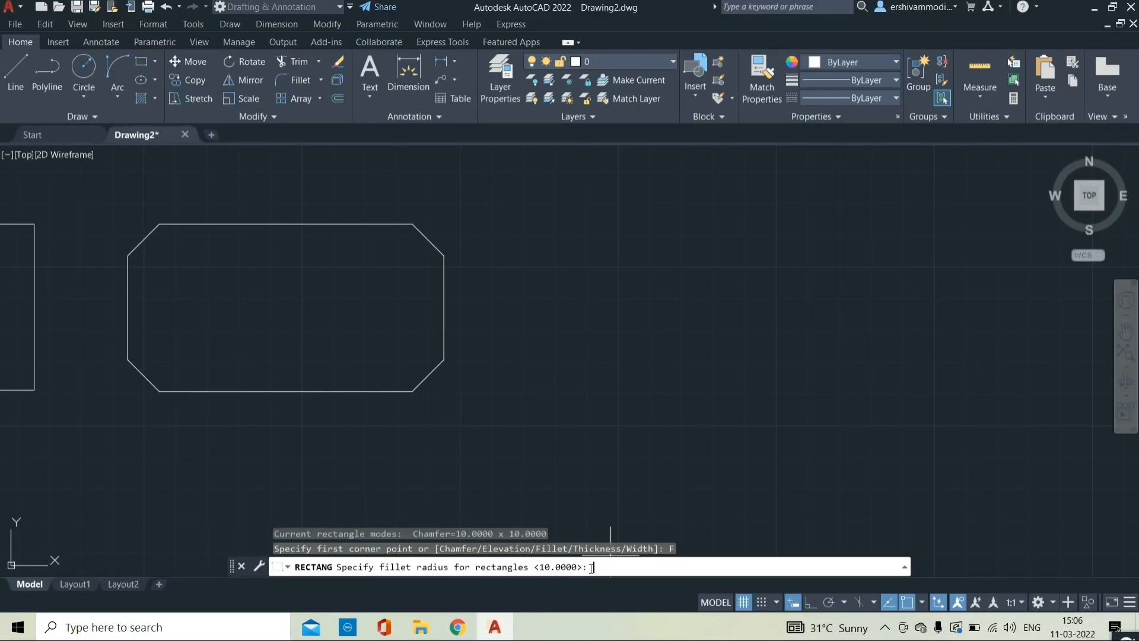
type("10")
key("Return")
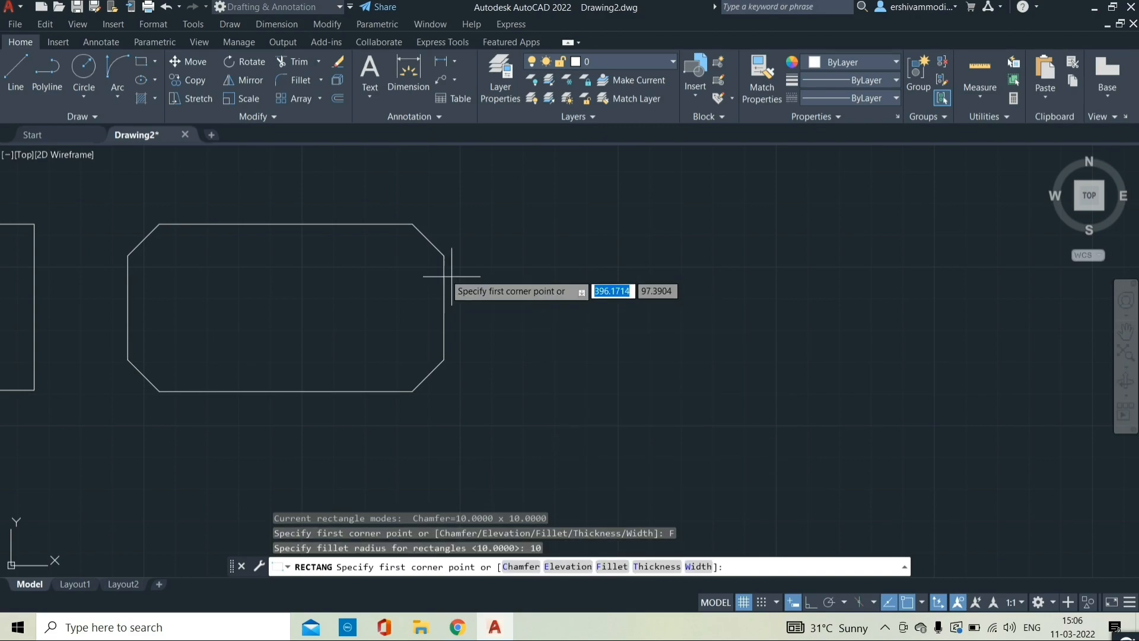
Draw the filleted rectangle 100 wide and about 49 high beside the chamfered rectangle, starting from its upper-left corner.
left_click(538, 227)
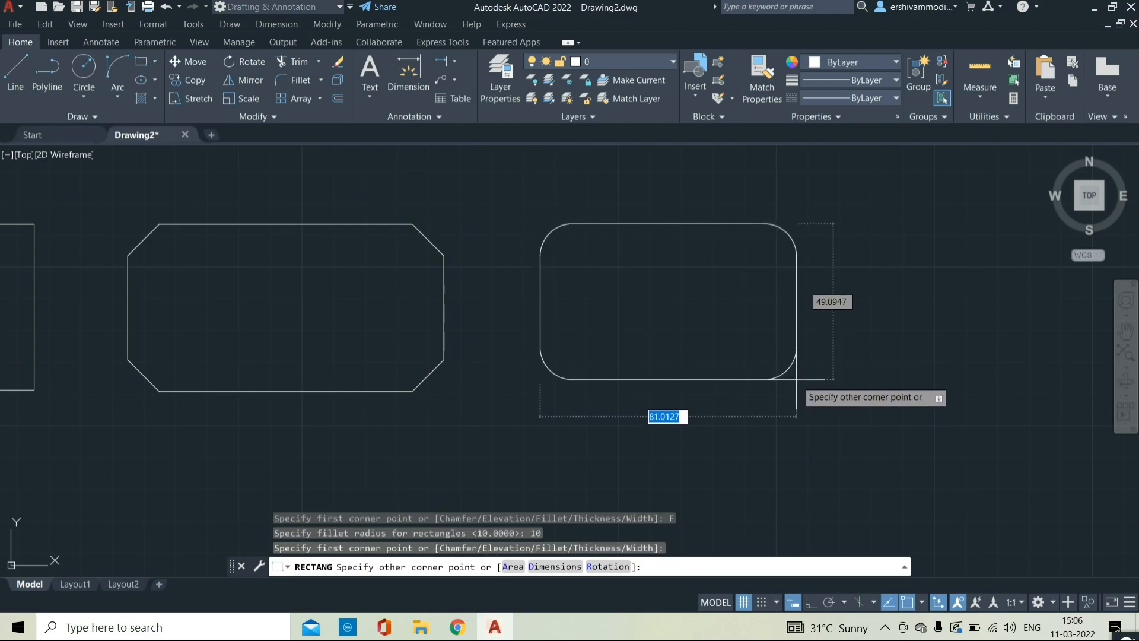
key("Return")
scroll(712, 287, "up", 3)
scroll(682, 279, "down", 3)
middle_click_drag(683, 285, 615, 333)
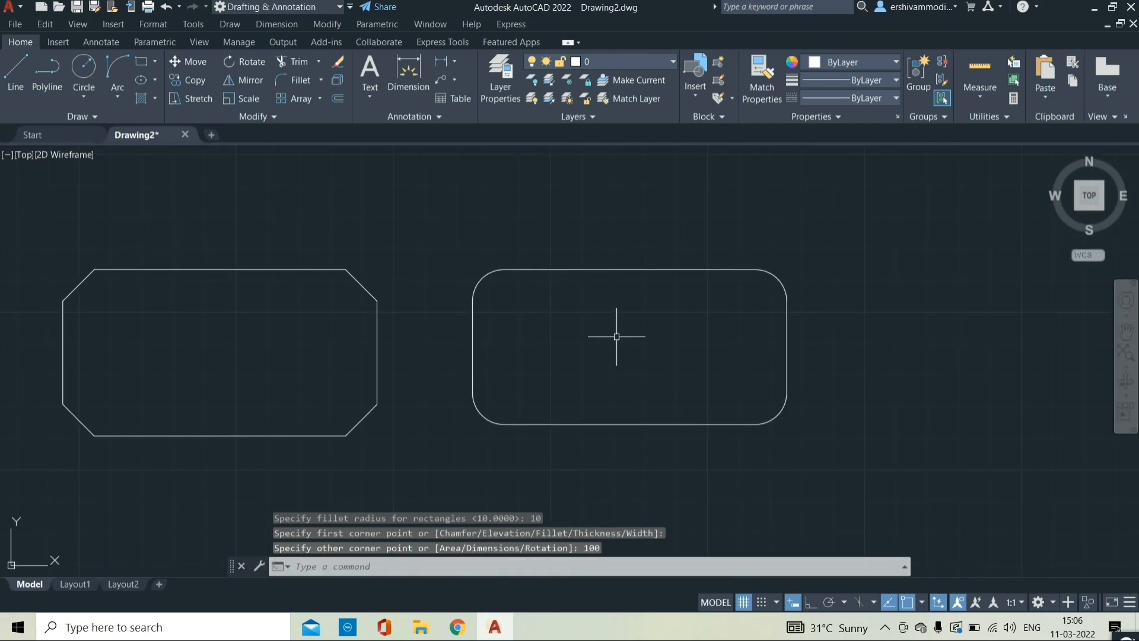
Add a radius dimension to the filleted rectangle's upper-left corner, placed just outside the arc.
left_click(282, 30)
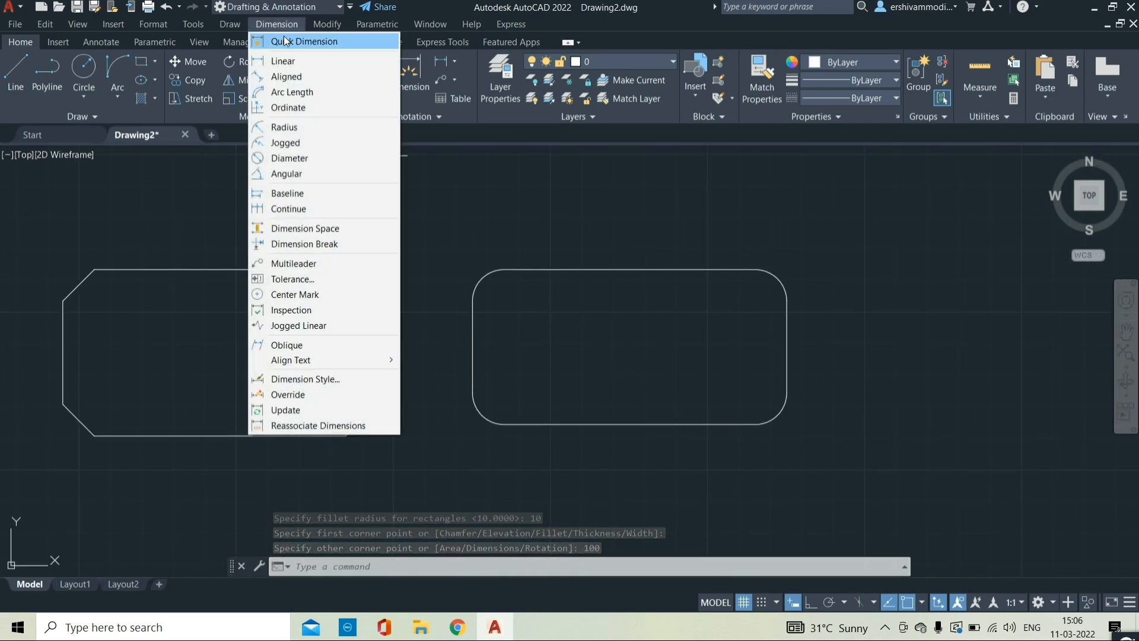
left_click(301, 128)
left_click(490, 276)
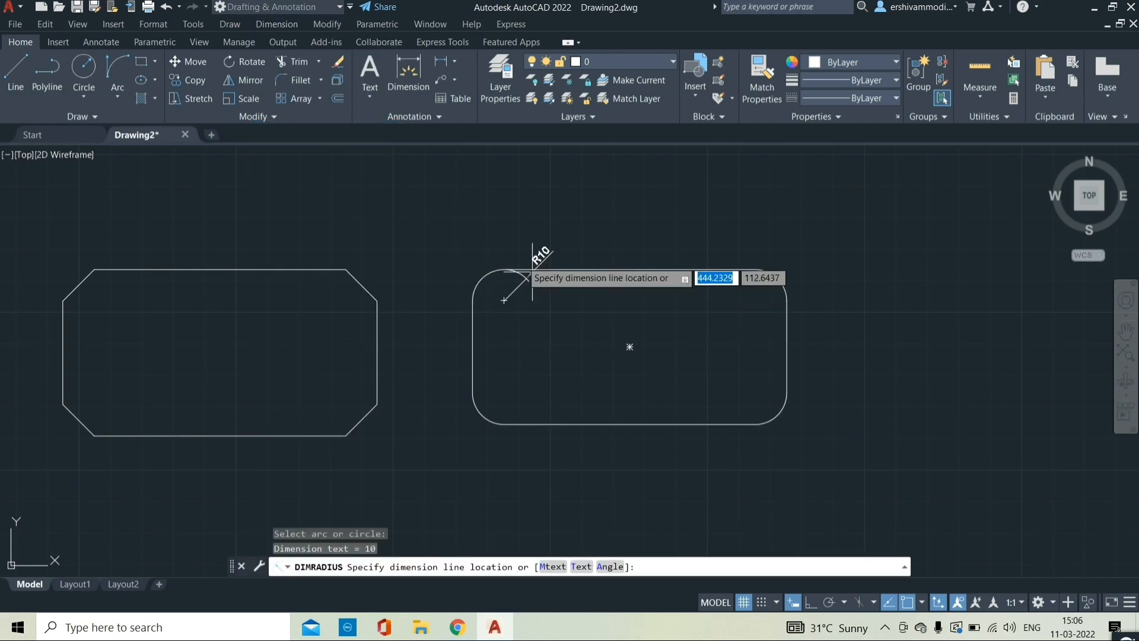
left_click(458, 253)
scroll(458, 258, "up", 3)
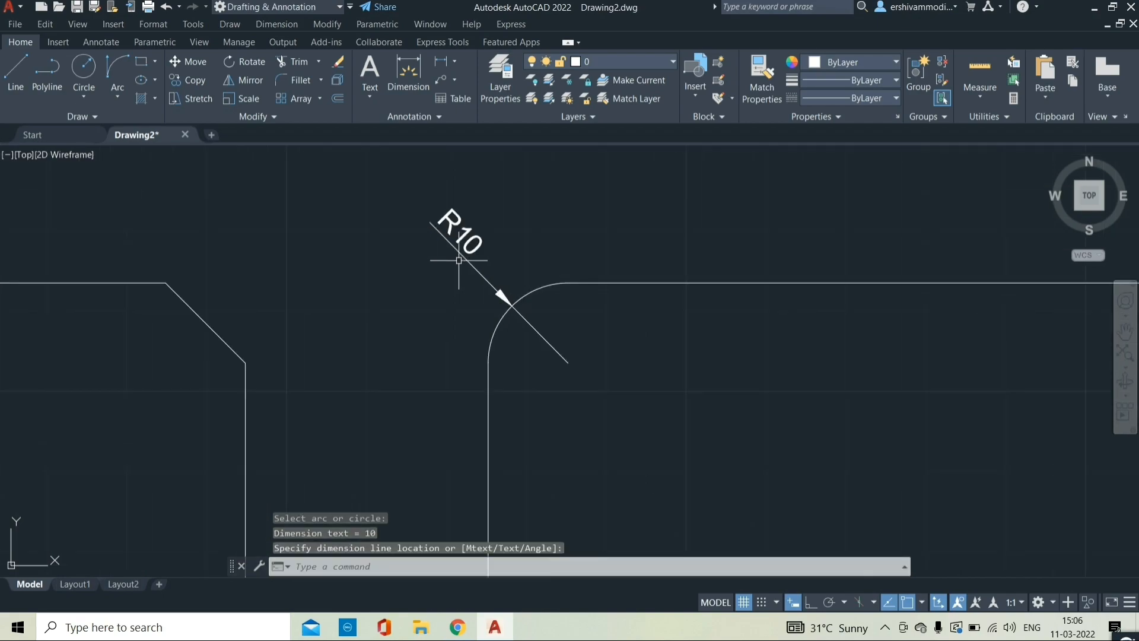
scroll(471, 237, "down", 5)
scroll(487, 294, "up", 3)
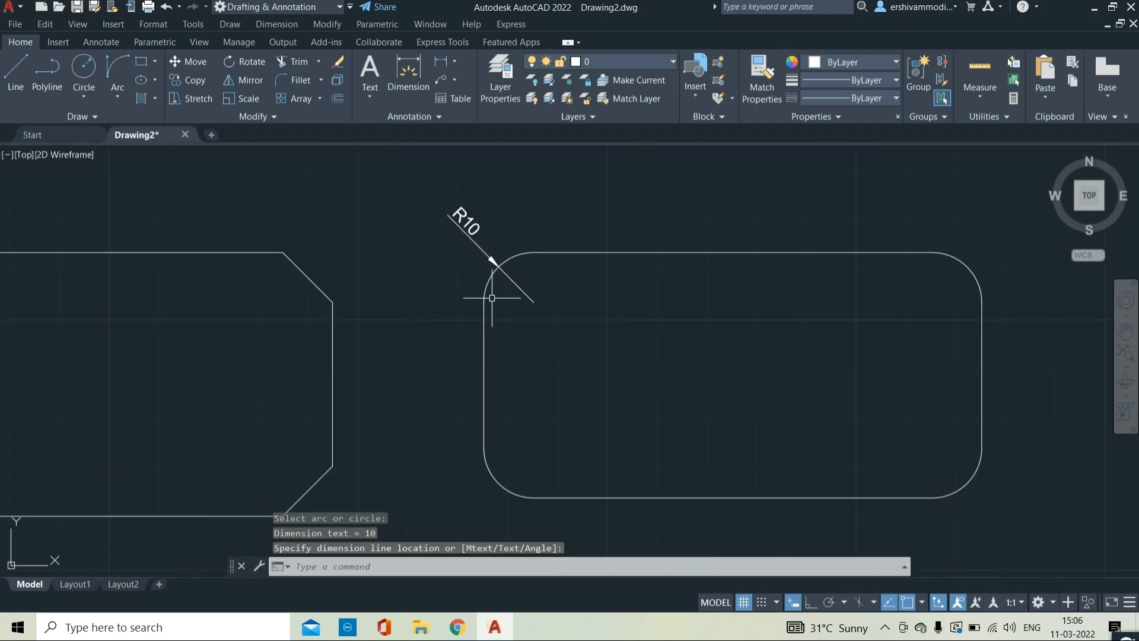
Start a further rectangle and set its fillet radius to 20.
scroll(653, 305, "down", 4)
middle_click_drag(656, 305, 463, 309)
left_click(145, 63)
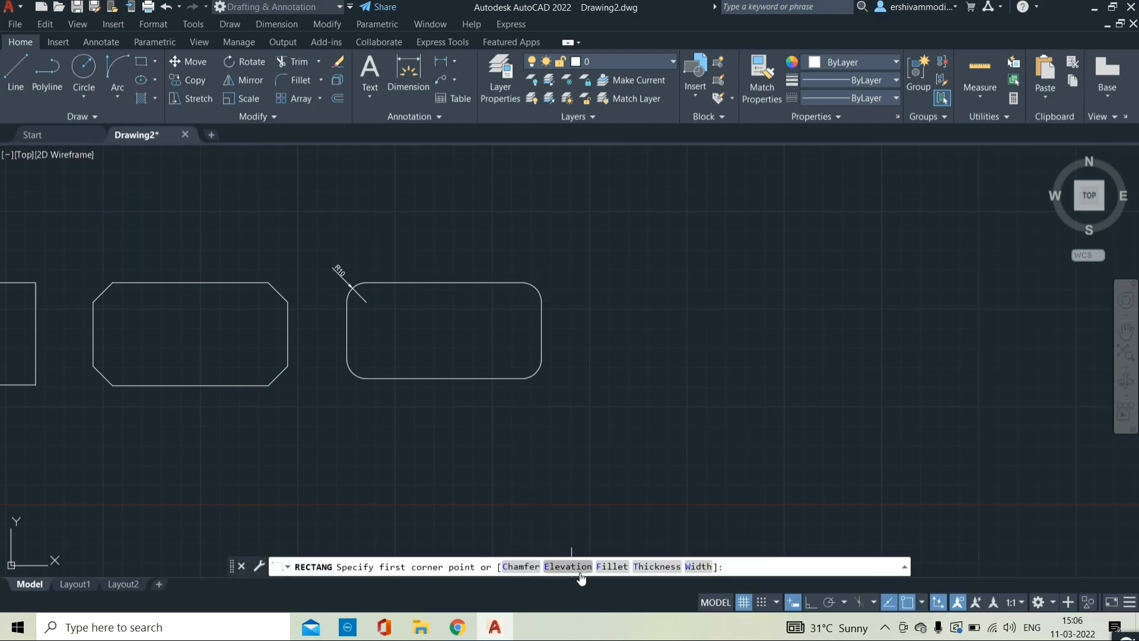
left_click(611, 566)
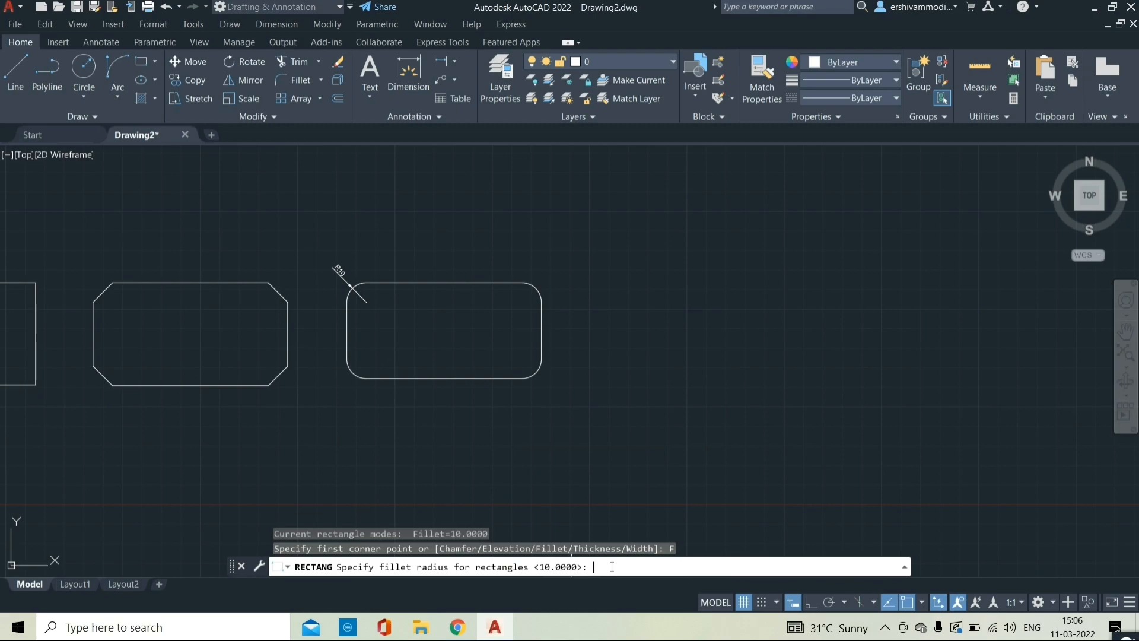
type("20")
key("Return")
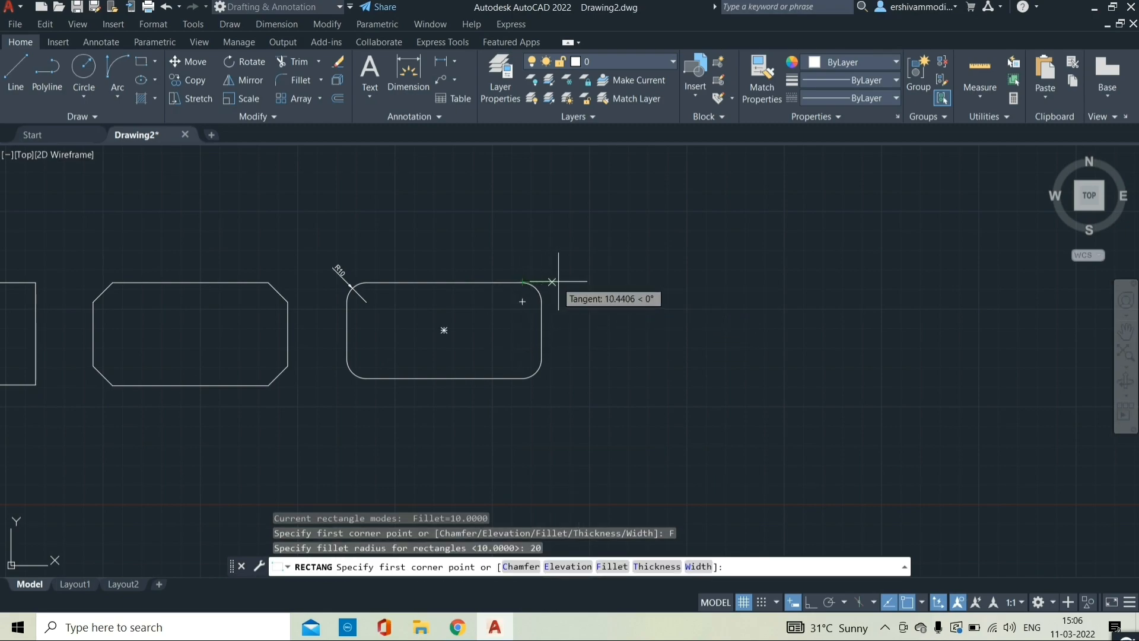
Draw the rectangle with the 20 fillet radius freehand beside the R10 rectangle, level with its top edge.
left_click(590, 281)
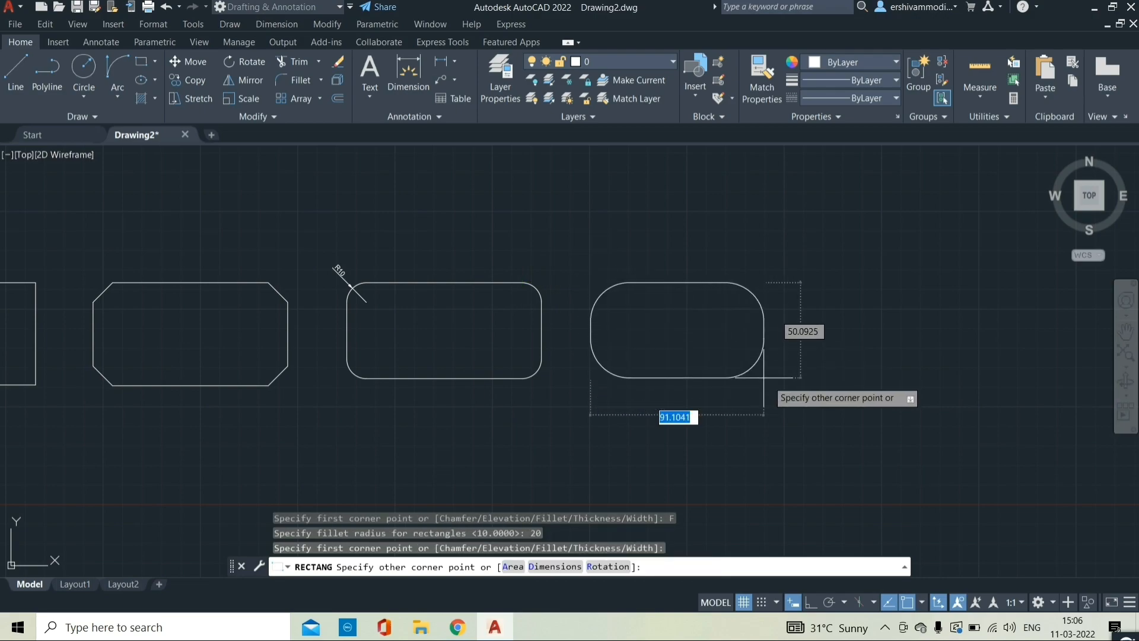
left_click(742, 380)
scroll(674, 323, "up", 2)
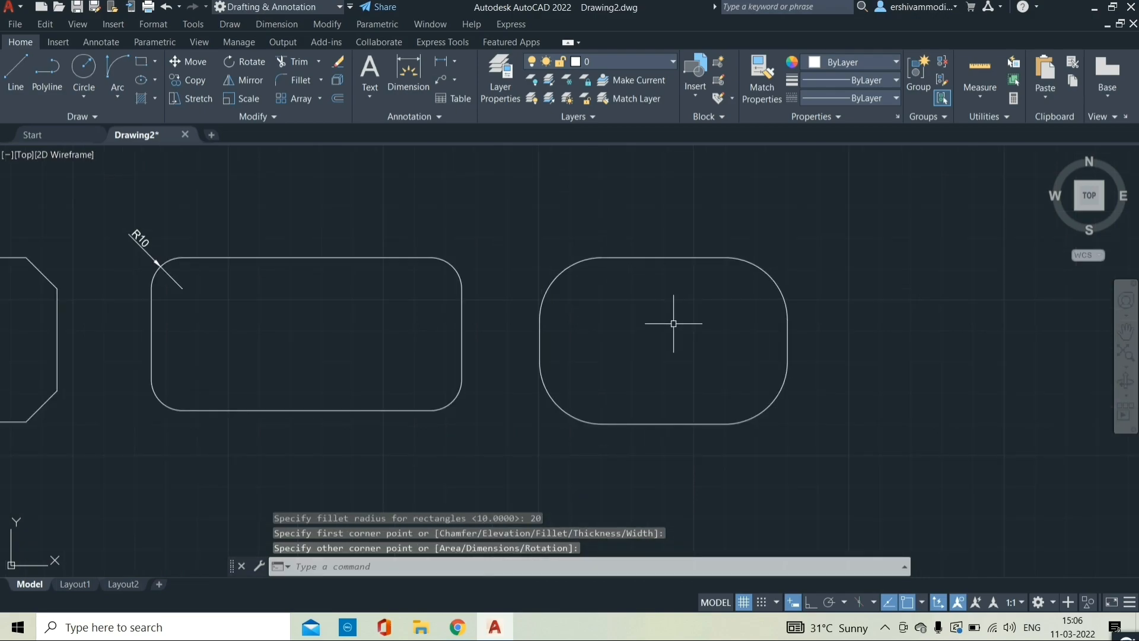
Add a radius dimension to the upper-left corner of the most rounded rectangle, placed just outside the arc.
left_click(276, 26)
left_click(302, 132)
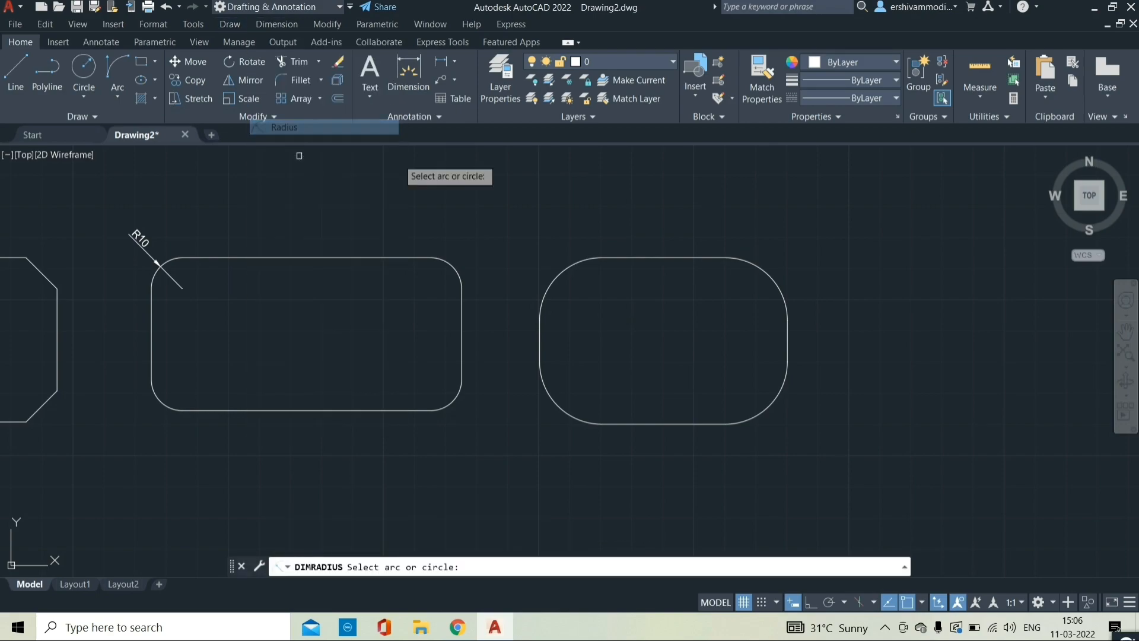
left_click(558, 273)
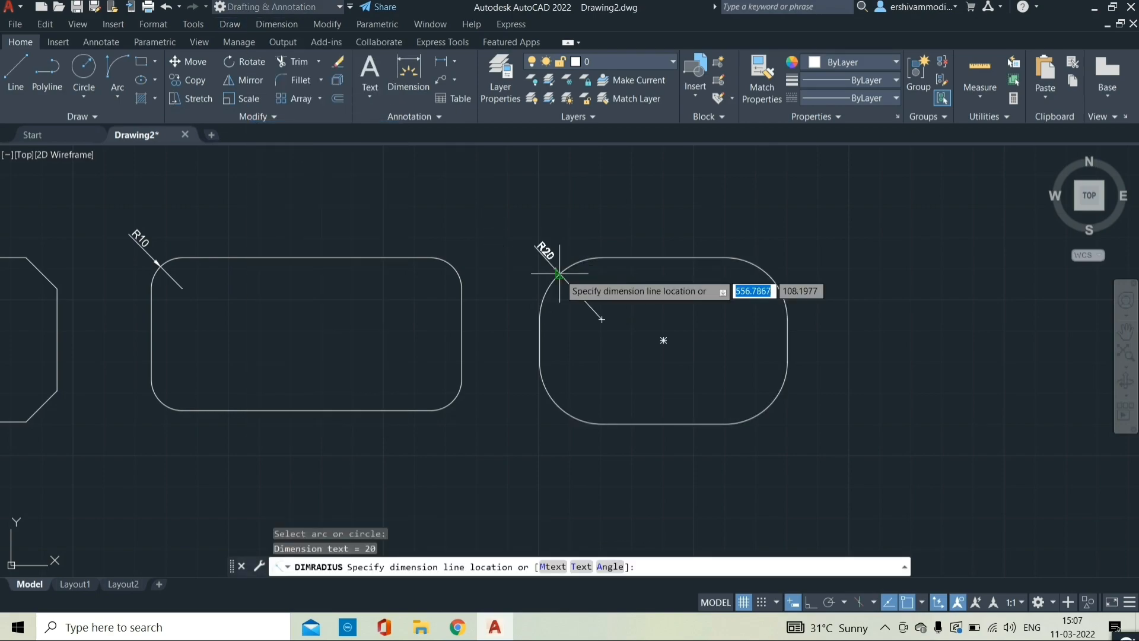
left_click(540, 262)
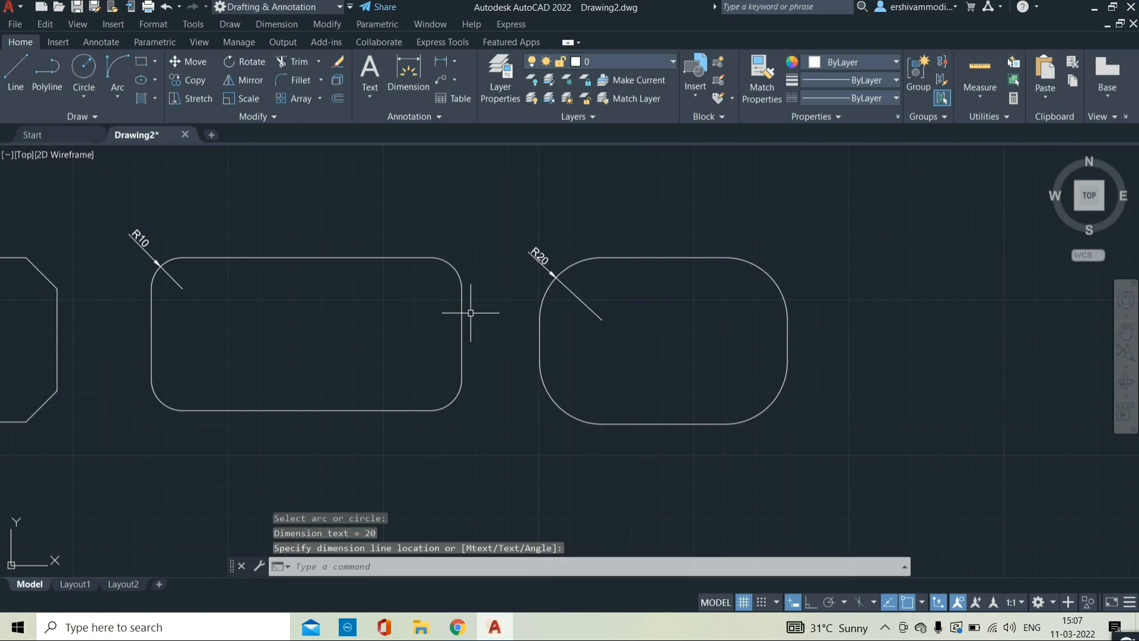
Start a rectangle and reset both chamfer distances to 0 for sharp corners.
scroll(608, 320, "down", 2)
middle_click_drag(679, 339, 489, 315)
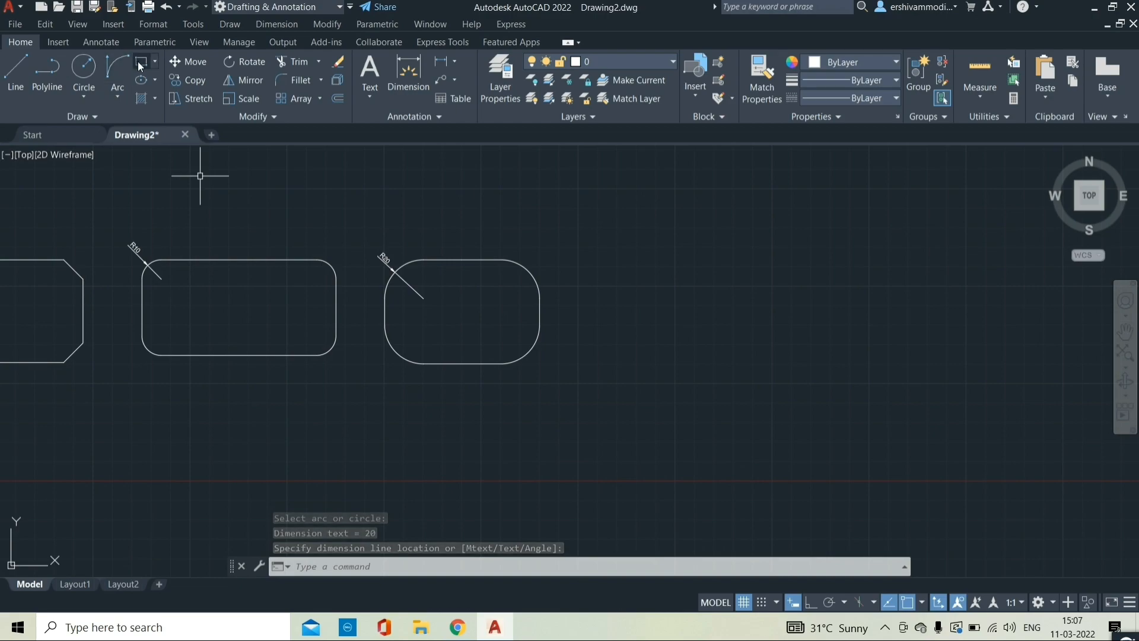
left_click(140, 64)
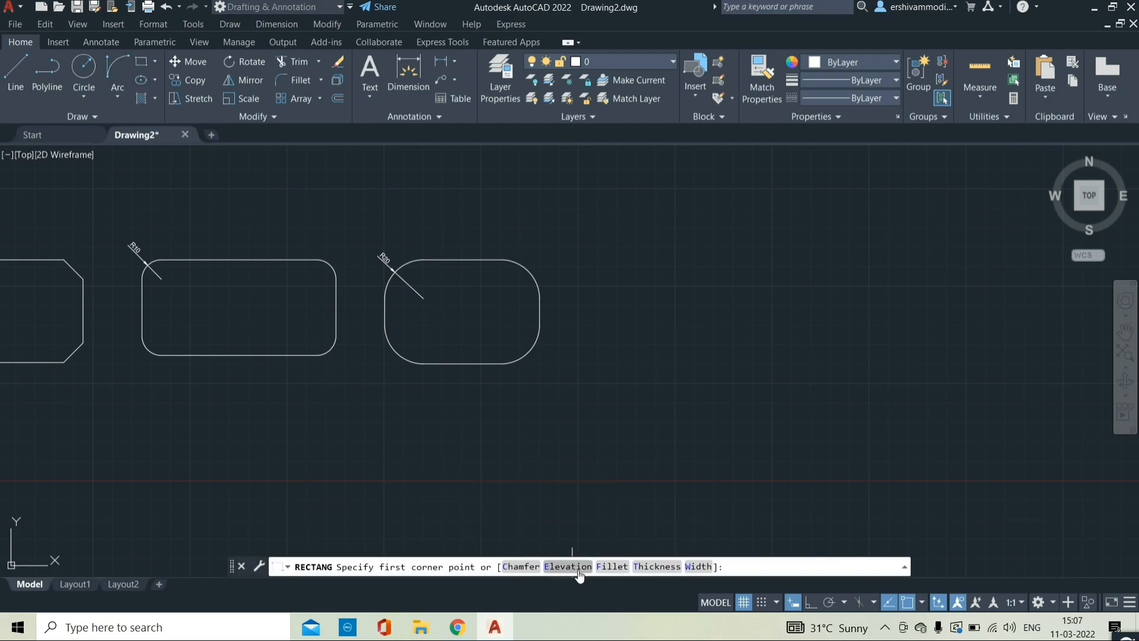
left_click(524, 567)
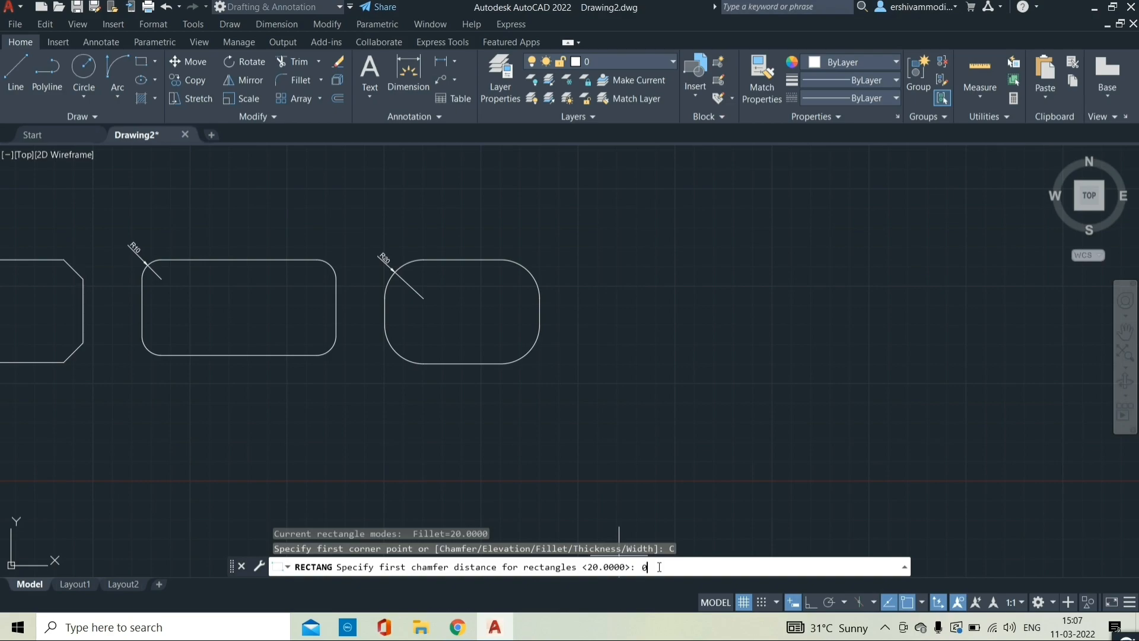
type("0")
key("Return")
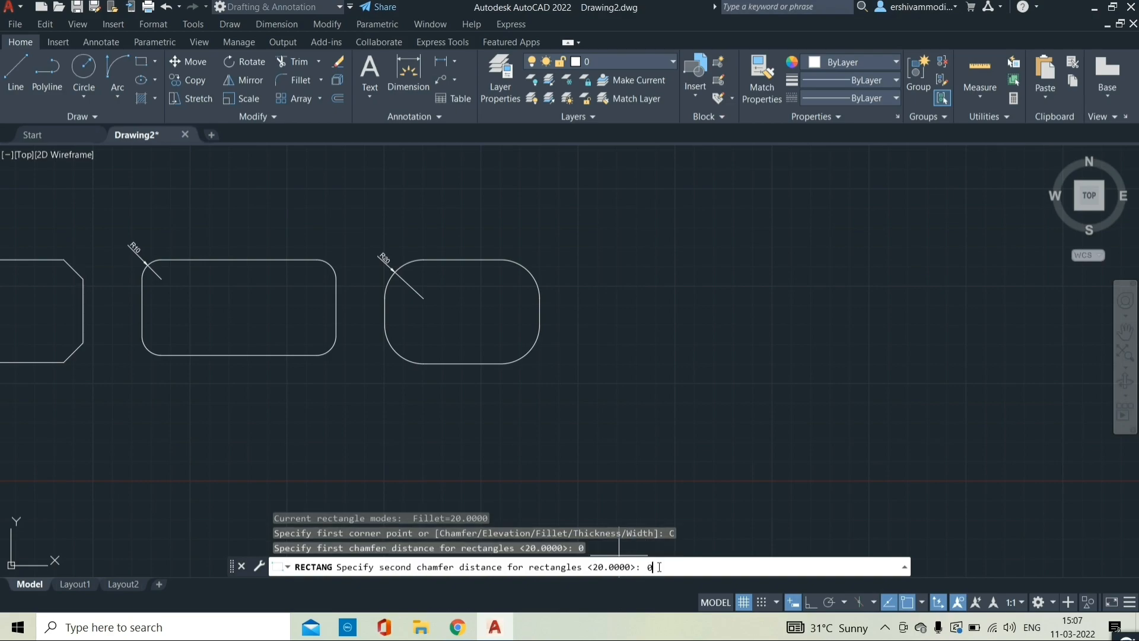
key("Return")
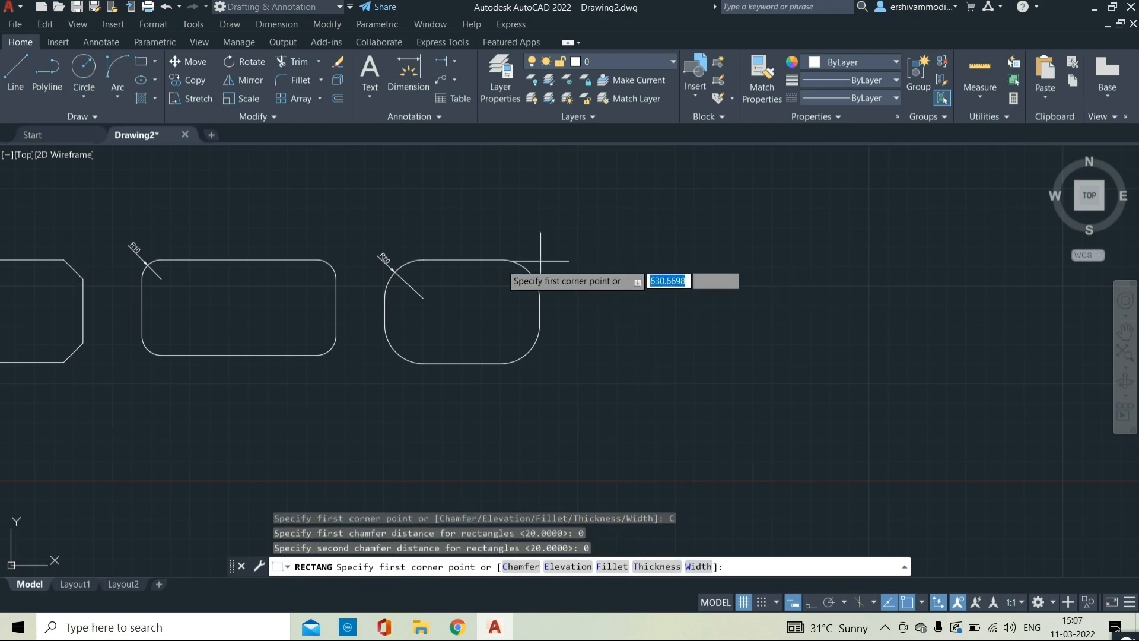
Draw the sharp-cornered rectangle freehand beside the R20 rectangle, level with its top edge.
left_click(590, 259)
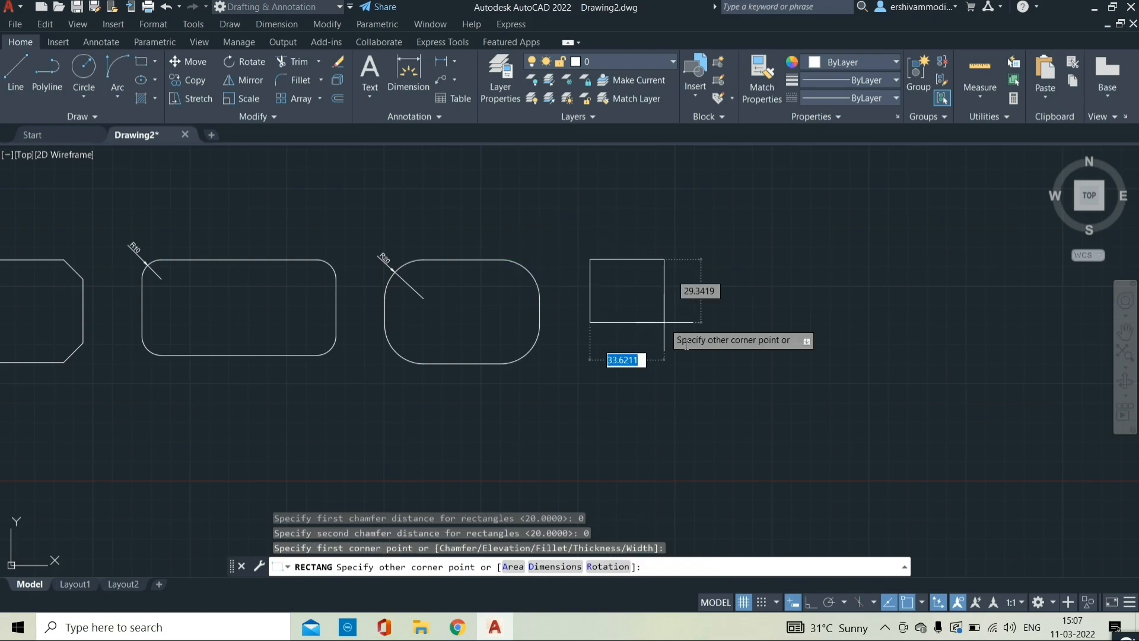
left_click(768, 374)
Draw another sharp-cornered rectangle, about 96 by 59, starting from the upper-right corner of the sharp-cornered rectangle and level with its bottom edge.
middle_click_drag(657, 315, 368, 302)
scroll(351, 300, "up", 2)
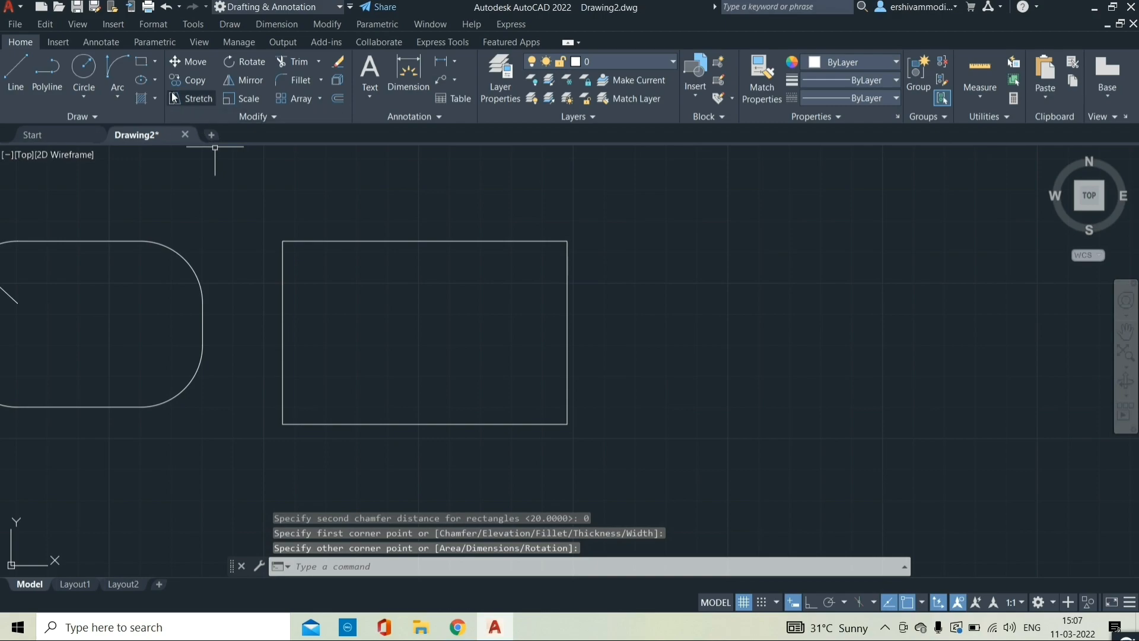
left_click(142, 62)
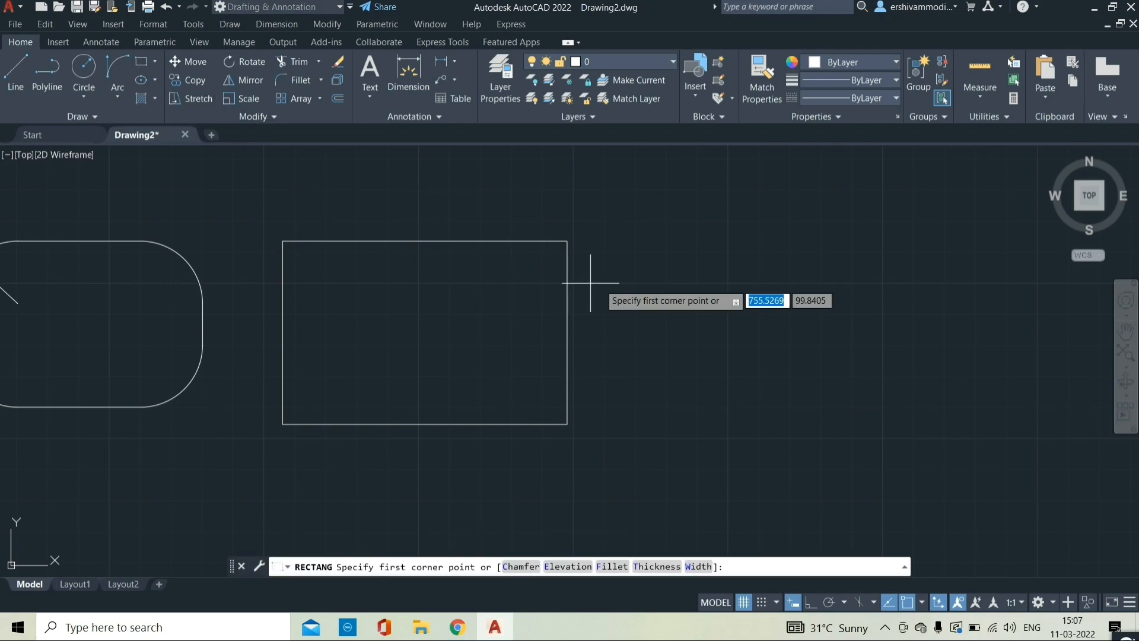
left_click(567, 240)
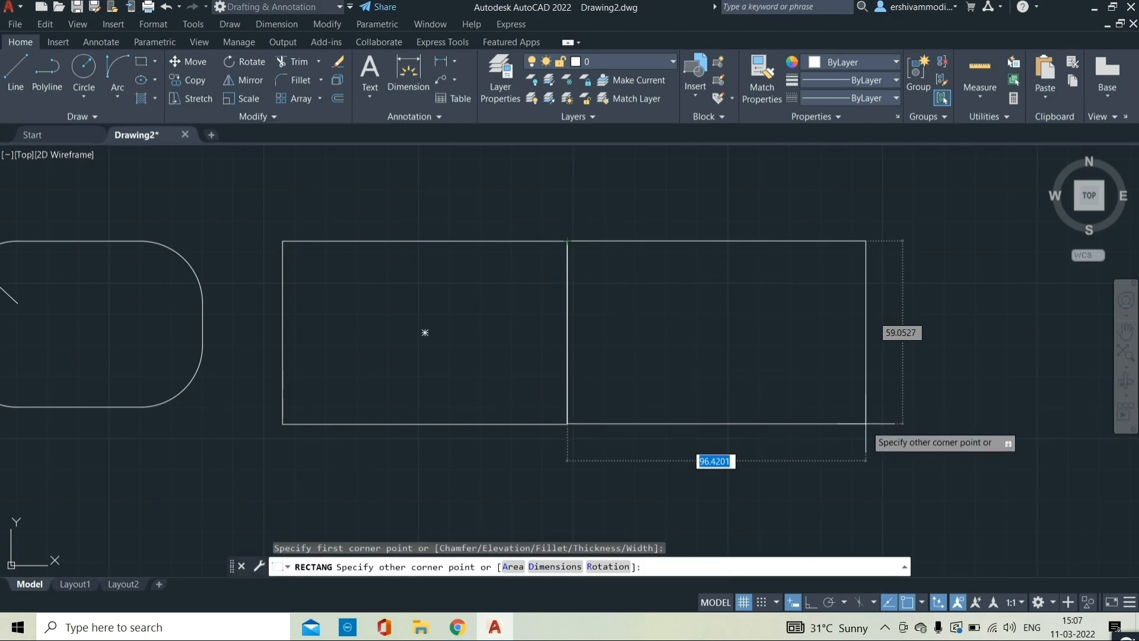
left_click(864, 426)
scroll(588, 347, "down", 5)
scroll(348, 339, "up", 2)
middle_click_drag(356, 343, 495, 344)
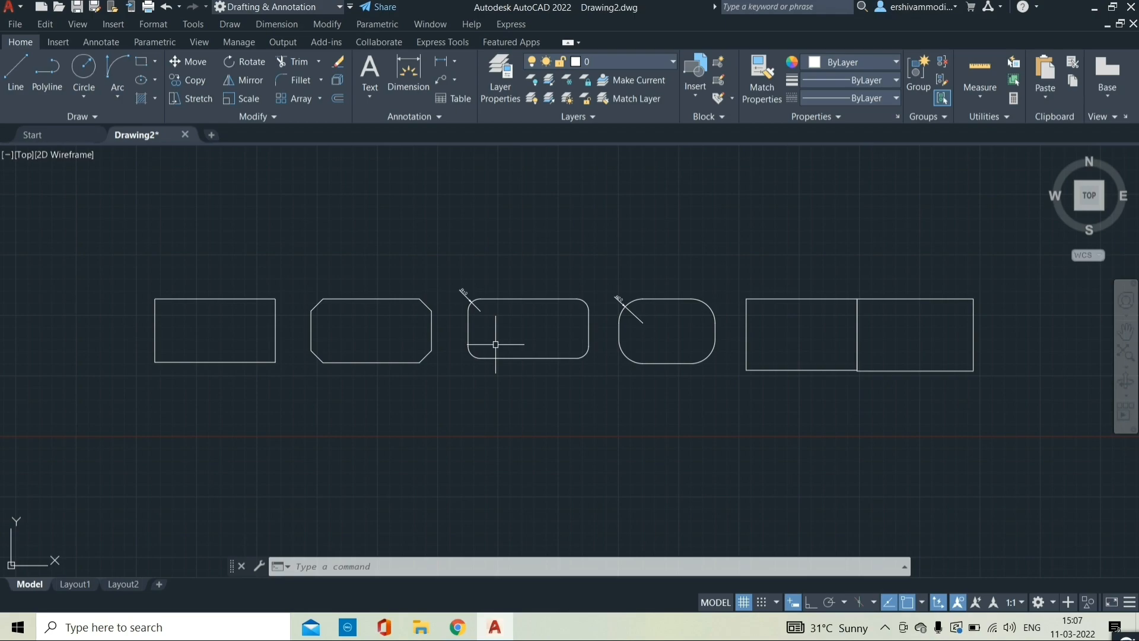
Erase all the rectangles and their radius dimensions to clear the drawing area.
left_click(995, 248)
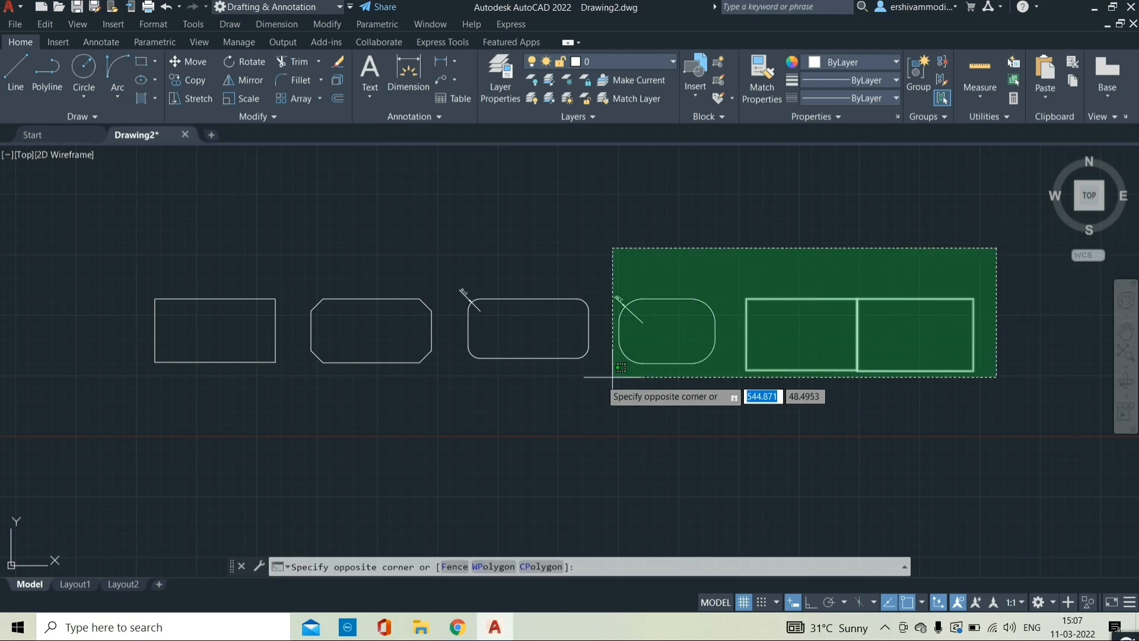
left_click(233, 405)
key("Delete")
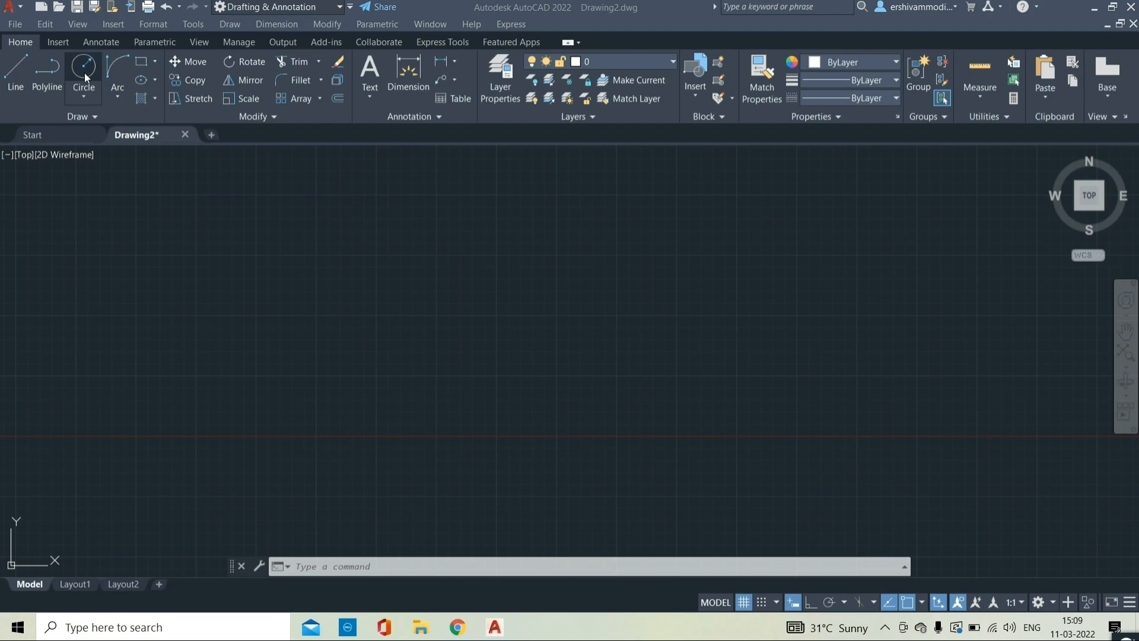
left_click(371, 310)
key("Escape")
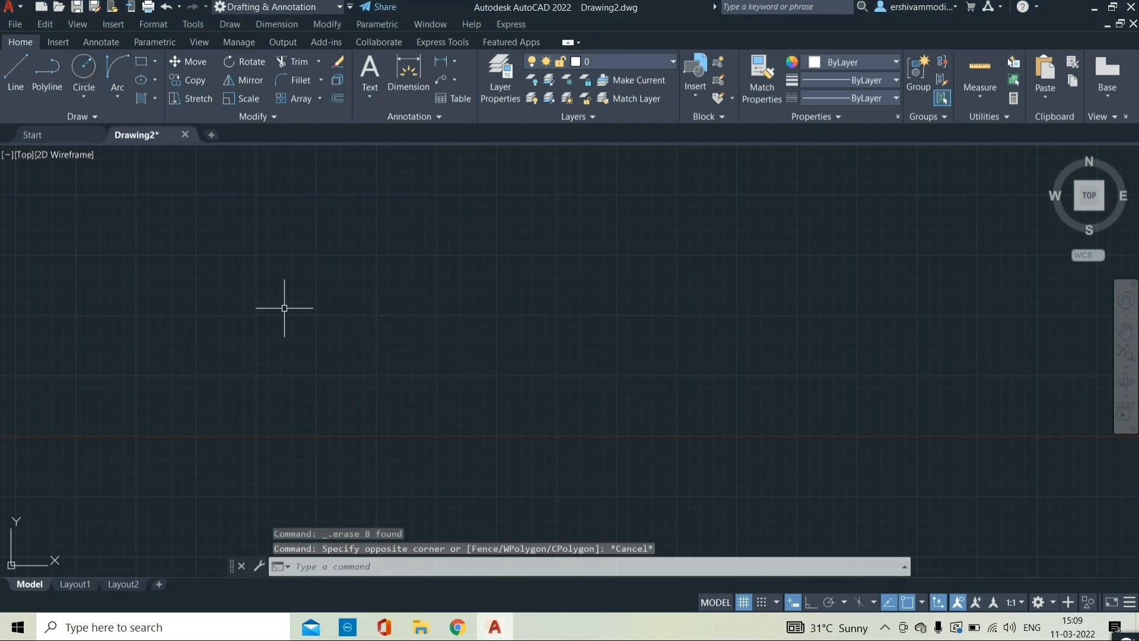
Draw a circle with a radius of 50 in the empty drawing area.
left_click(84, 96)
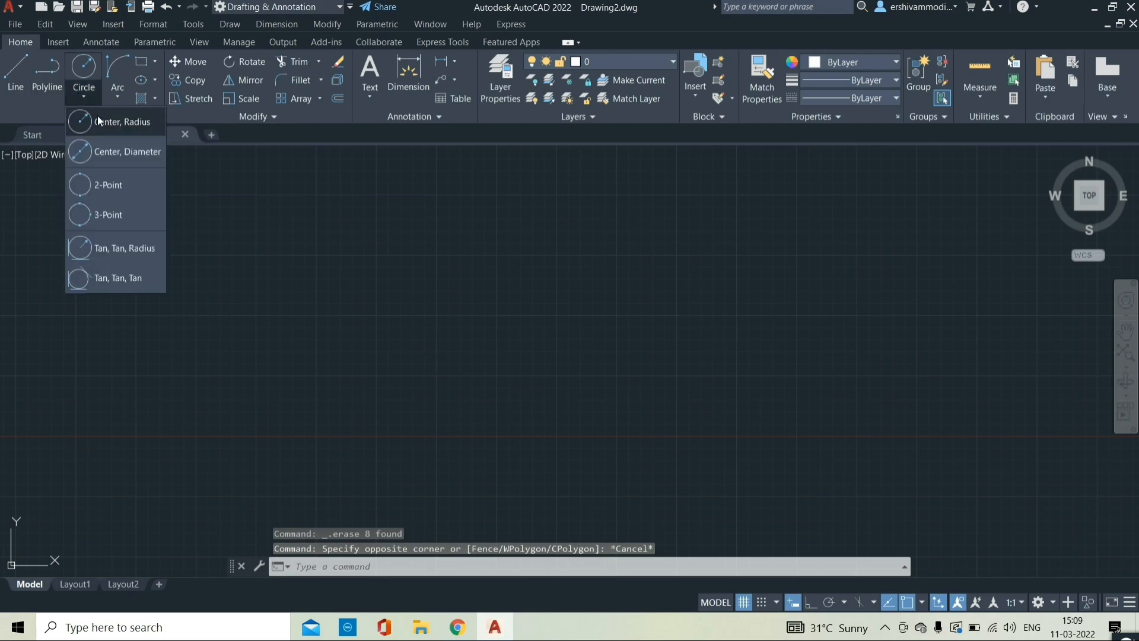
left_click(113, 152)
left_click(363, 324)
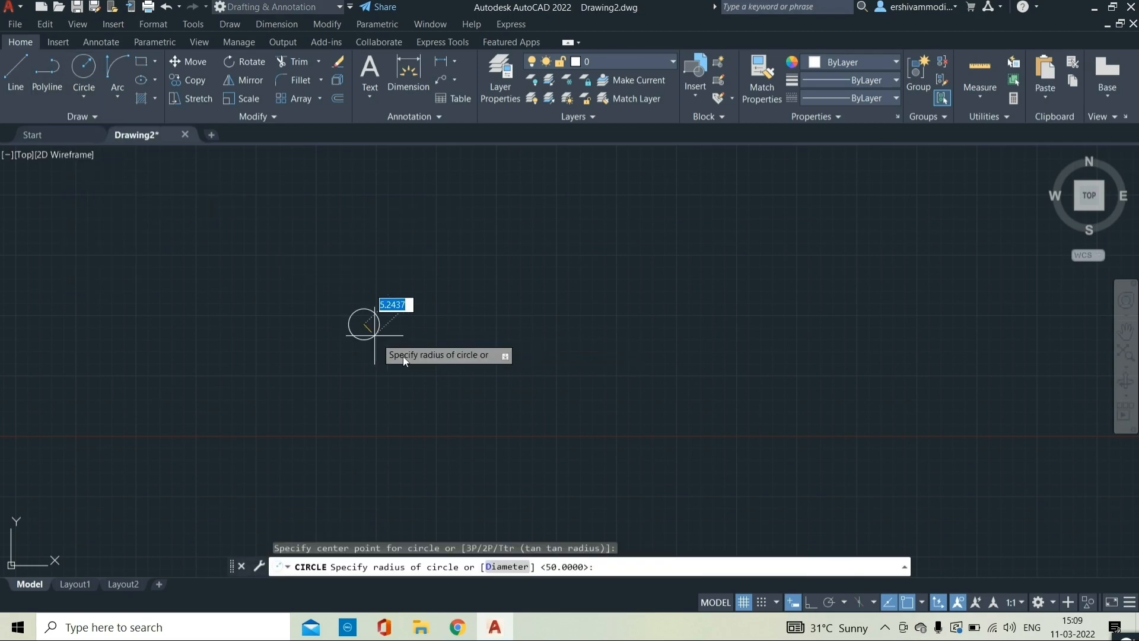
type("50")
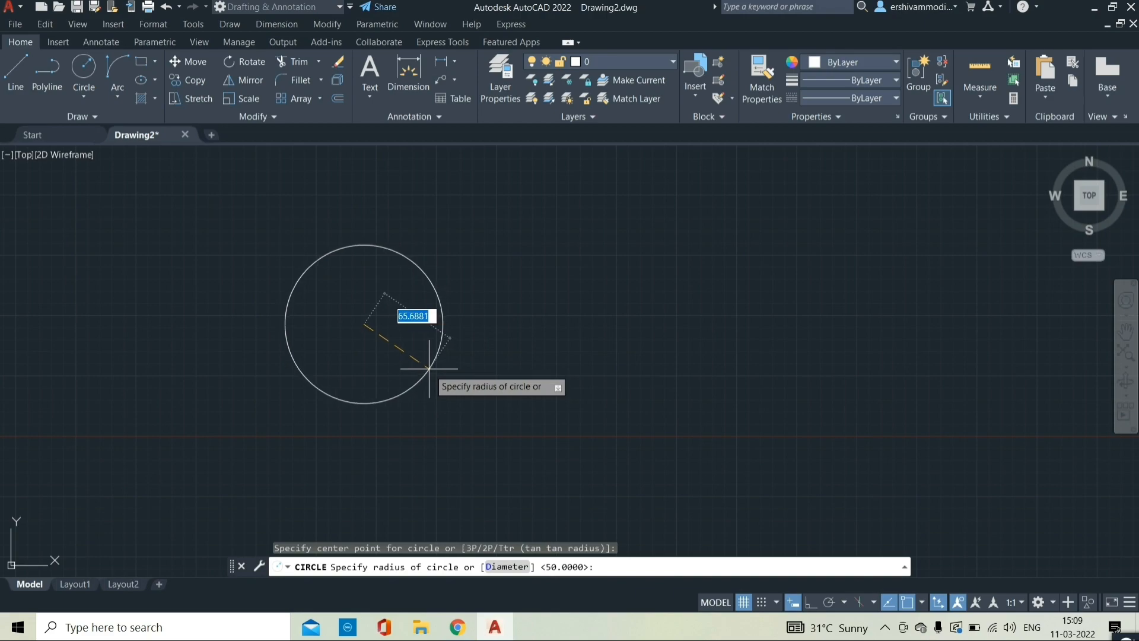
key("Return")
mouse_move(305, 261)
middle_mouse_down()
mouse_move(402, 288)
mouse_move(354, 268)
middle_mouse_up()
scroll(389, 282, "up", 2)
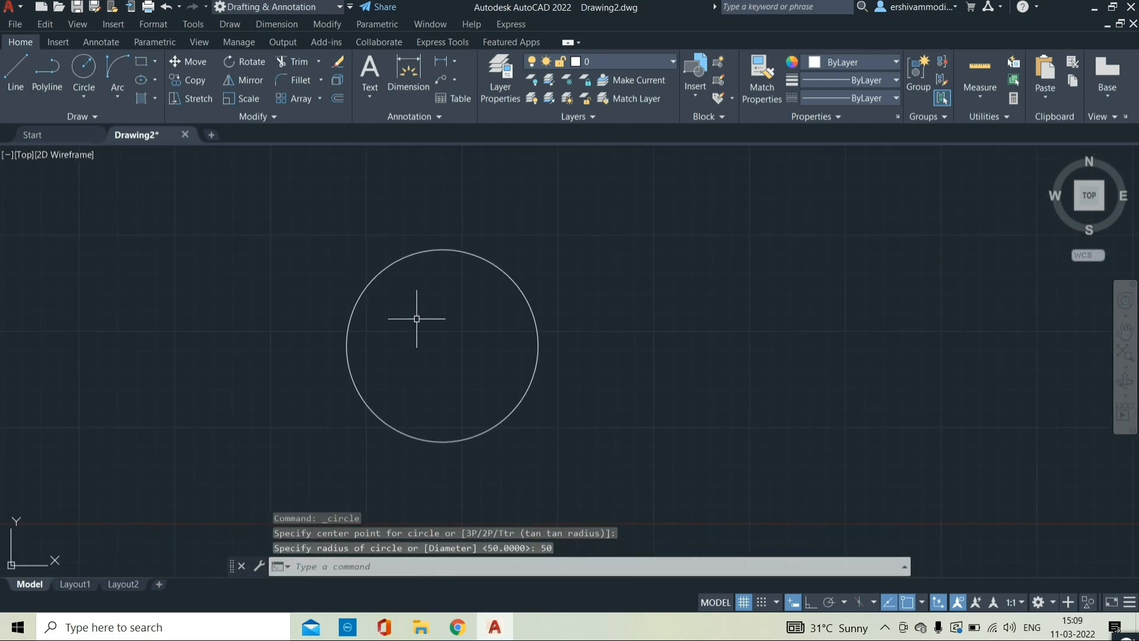
Draw a 5-sided polygon centred on the circle, using the Inscribed in circle option with a radius of 50.
left_click(155, 62)
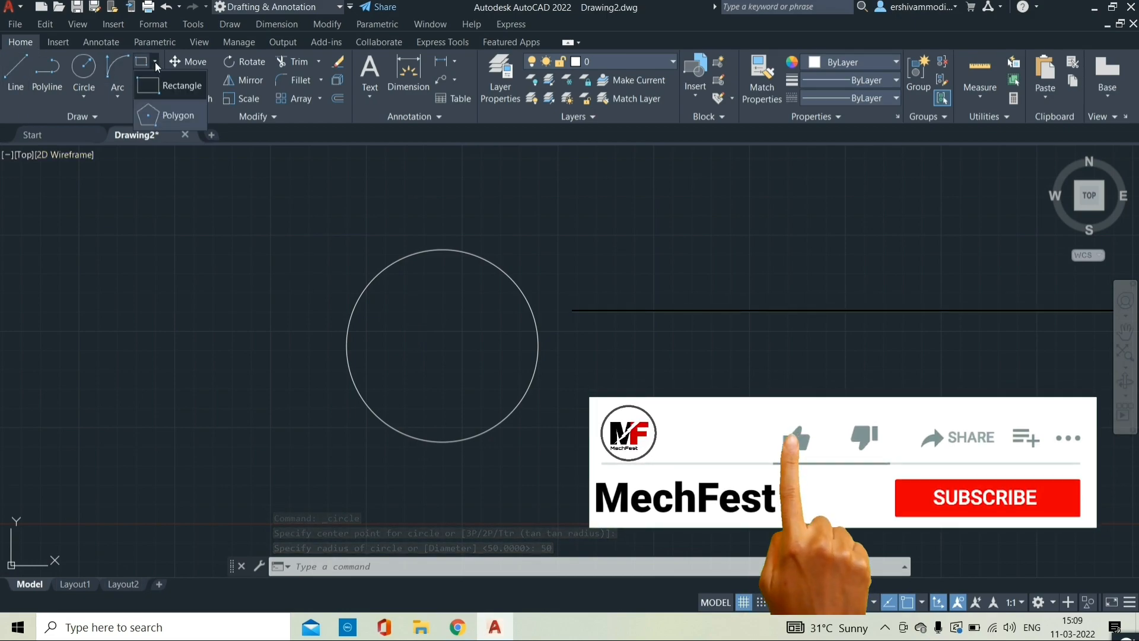
left_click(173, 115)
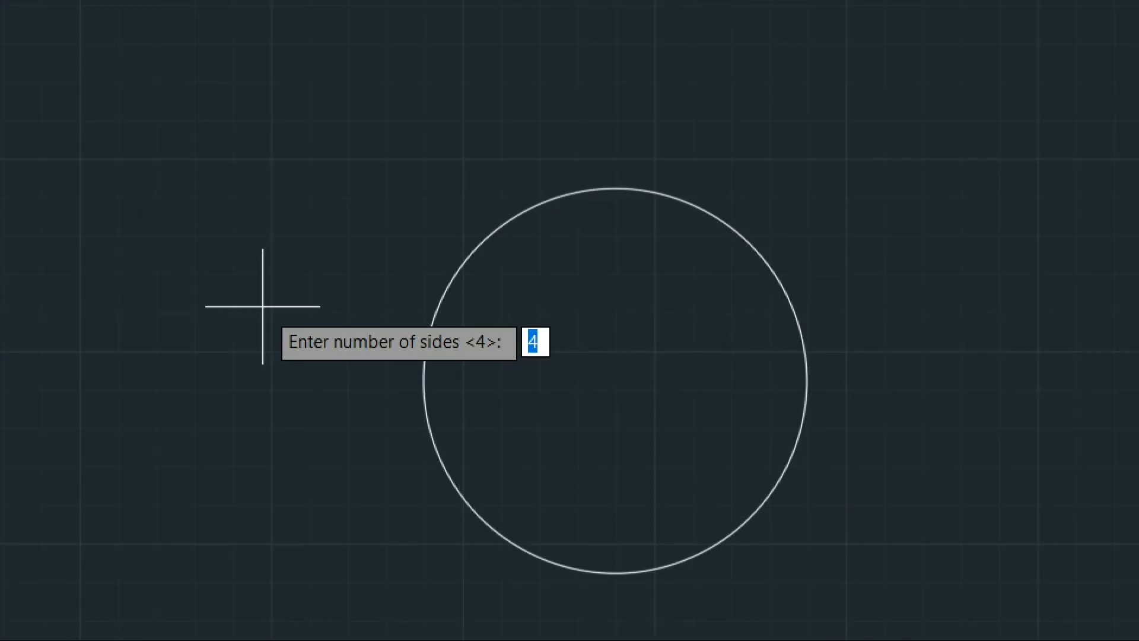
type("5")
key("Return")
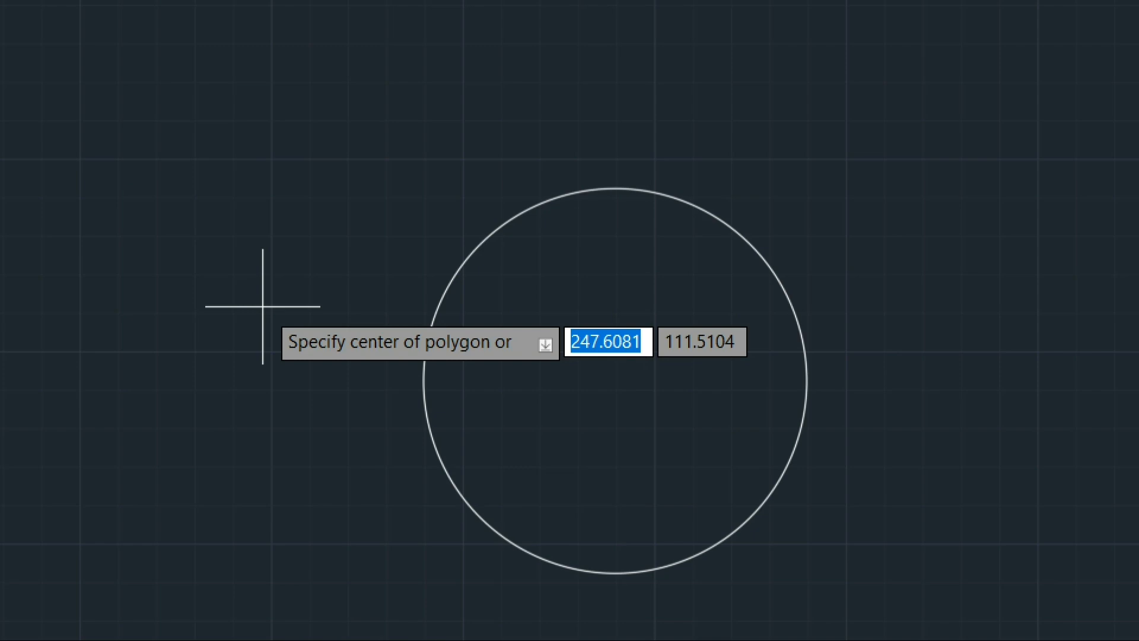
scroll(671, 394, "down", 2)
middle_click_drag(671, 394, 516, 323)
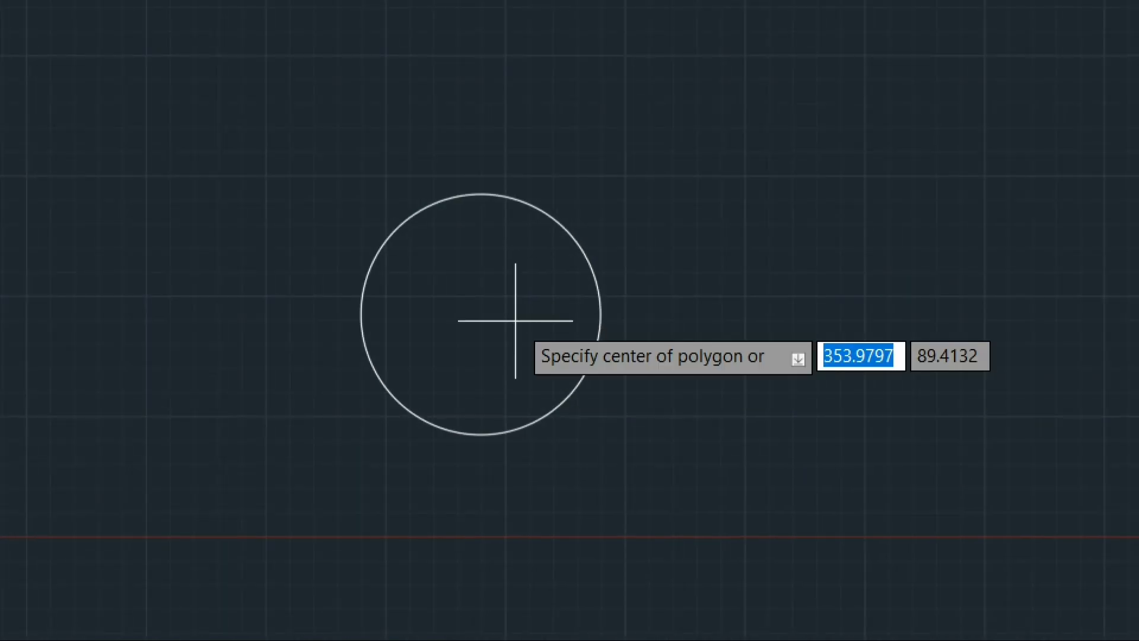
left_click(481, 313)
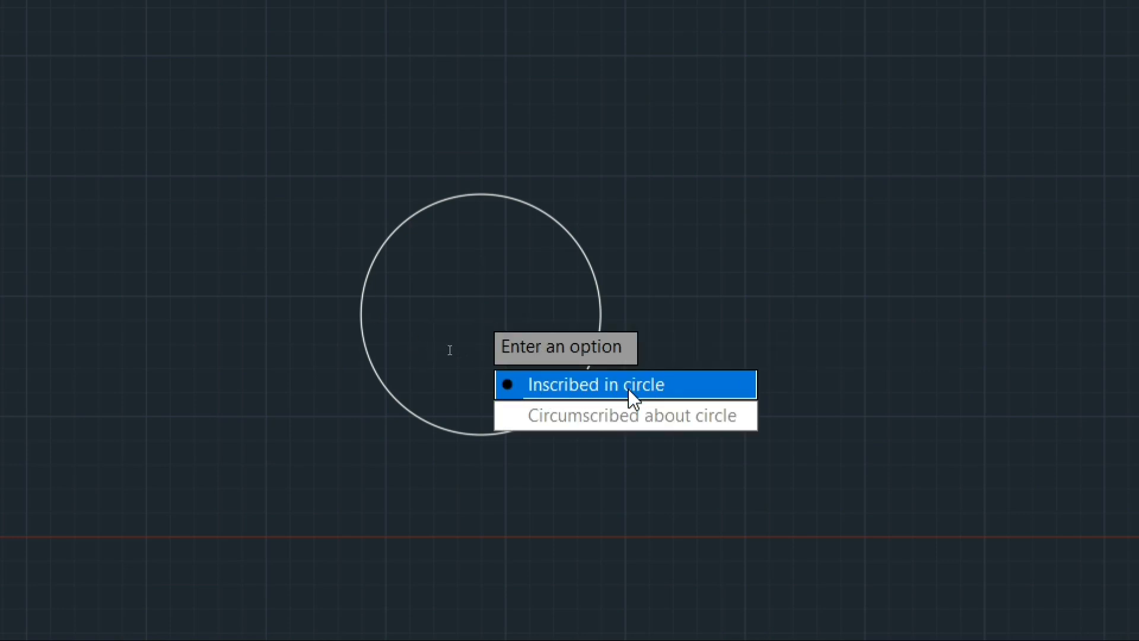
left_click(669, 386)
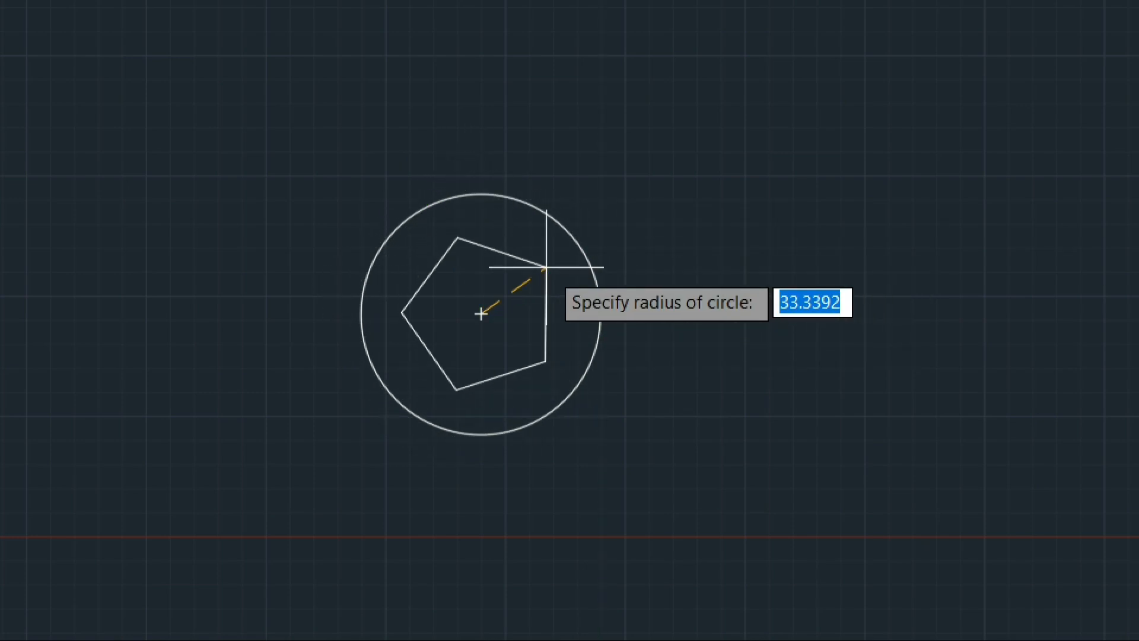
type("50")
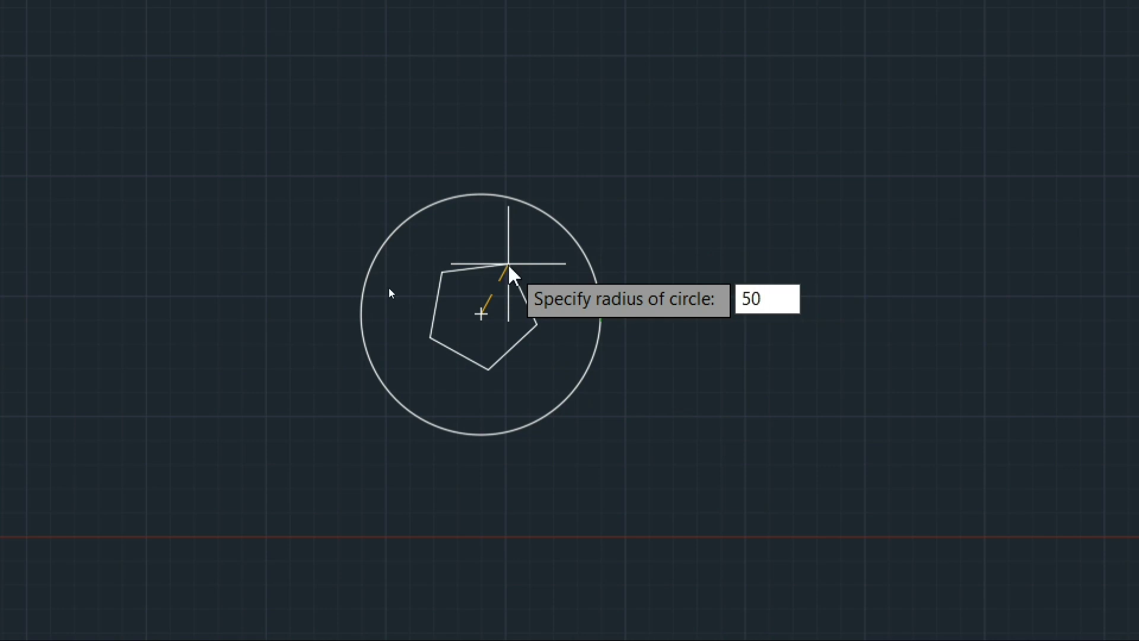
key("Return")
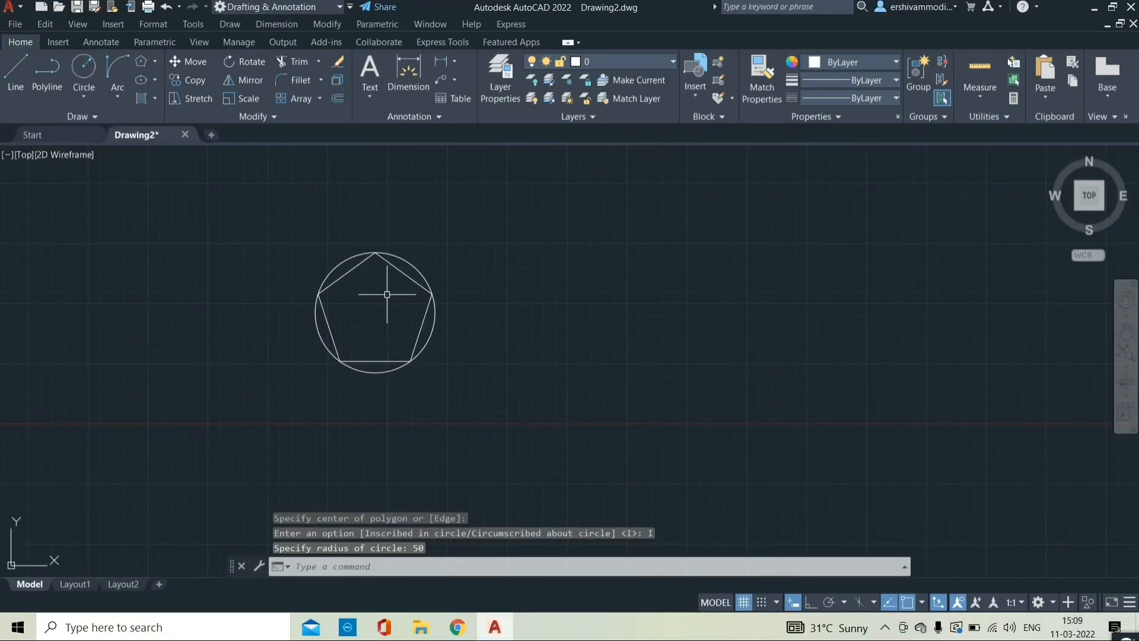
scroll(370, 305, "up", 1)
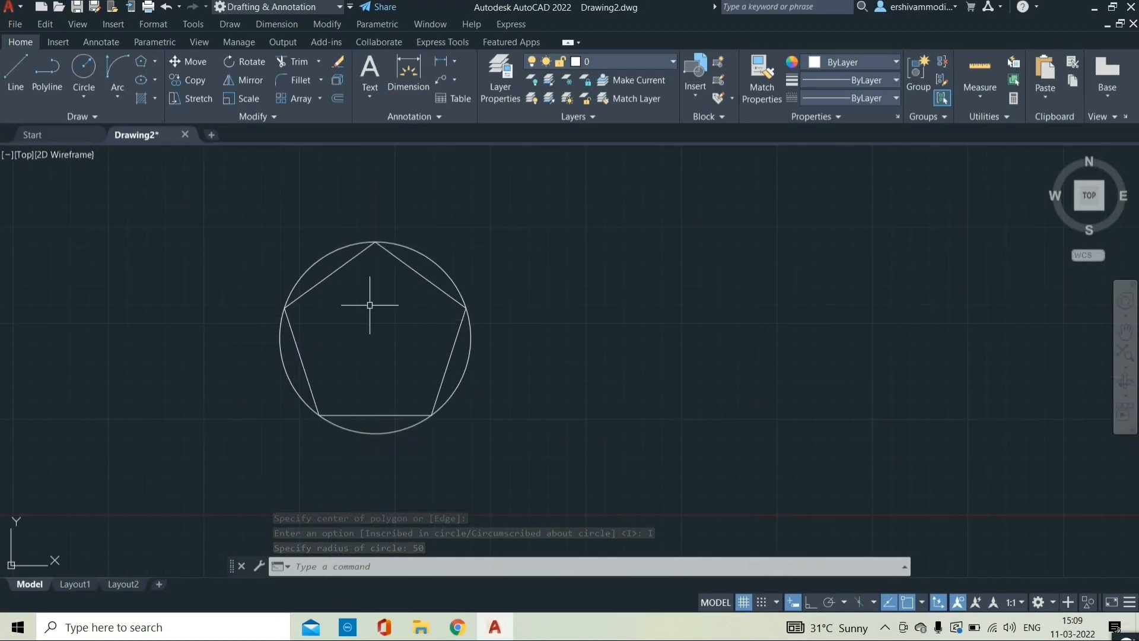
Copy the circle around the pentagon and paste it to the right, roughly level with the original.
left_click(427, 255)
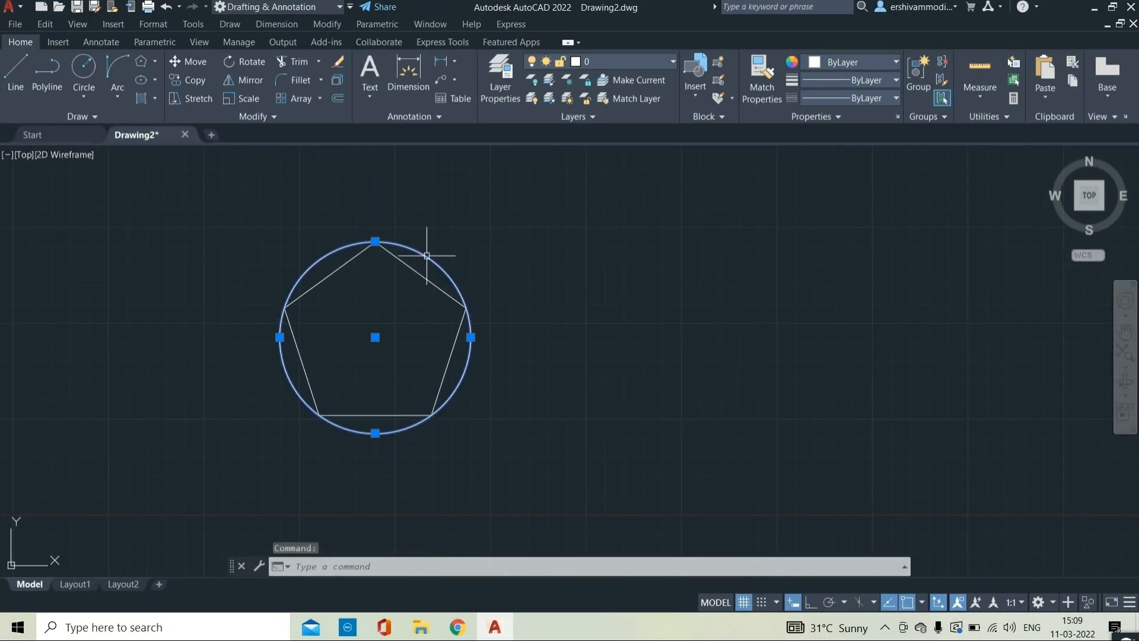
key("ctrl+c")
left_click(535, 308)
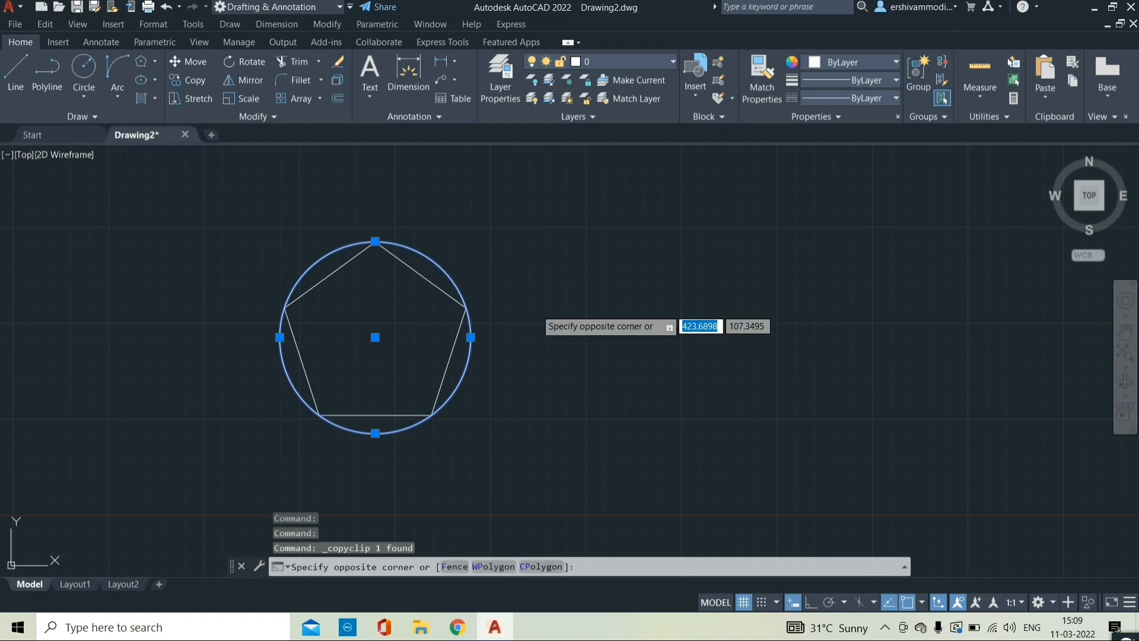
key("ctrl+v")
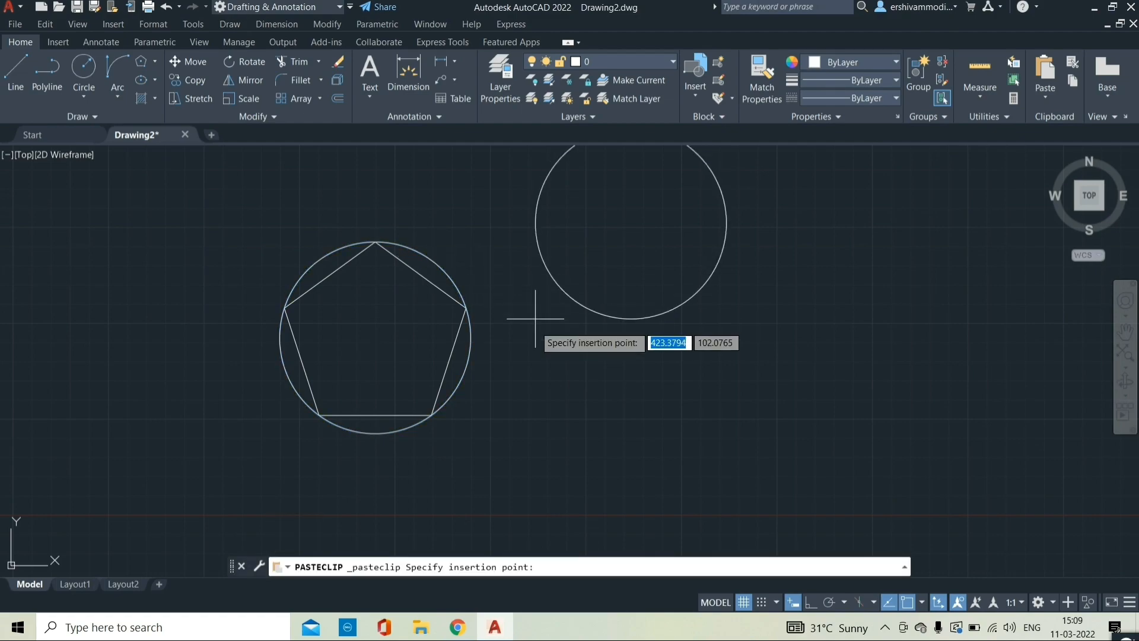
left_click(522, 430)
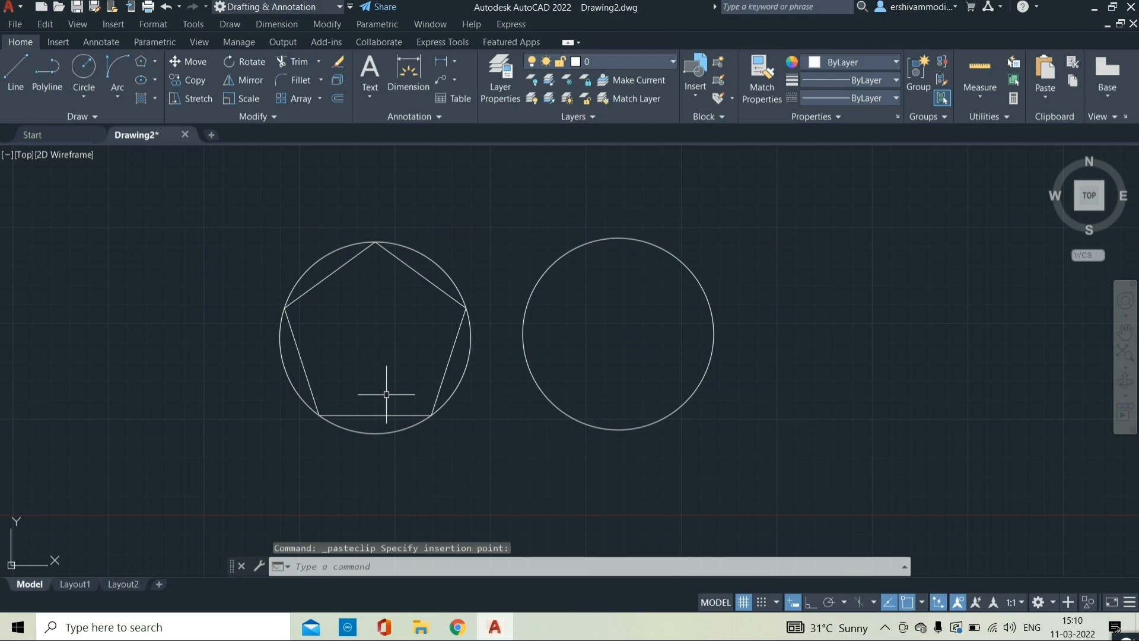
Draw a 5-sided polygon centred on the copied circle, using the Circumscribed about circle option with a radius of 50.
middle_click_drag(419, 298, 344, 294)
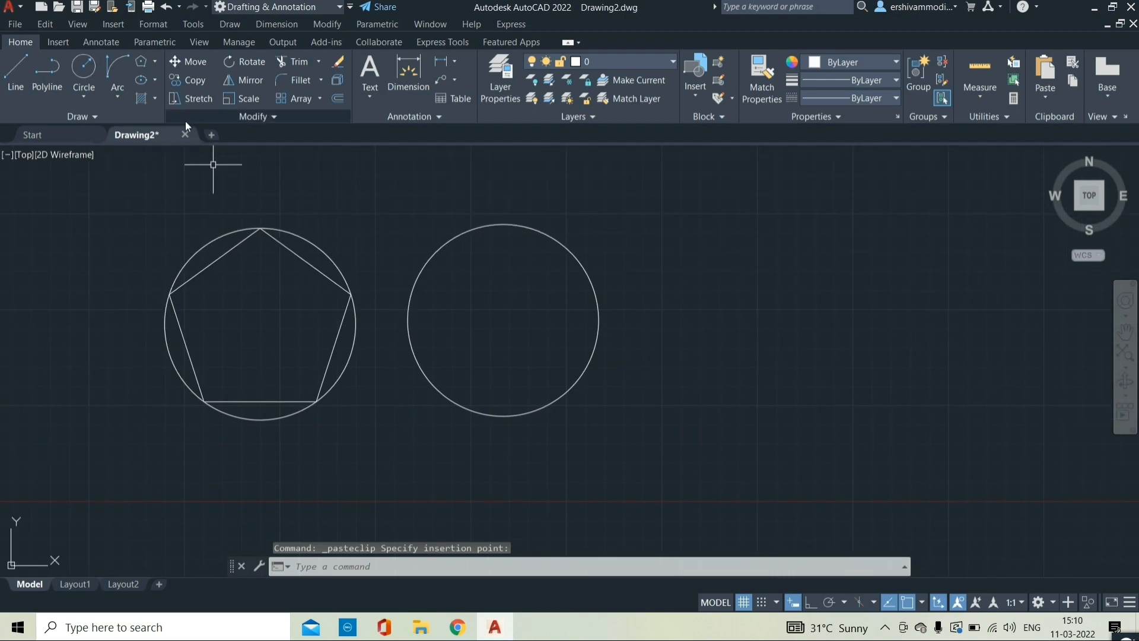
left_click(149, 67)
left_click(154, 62)
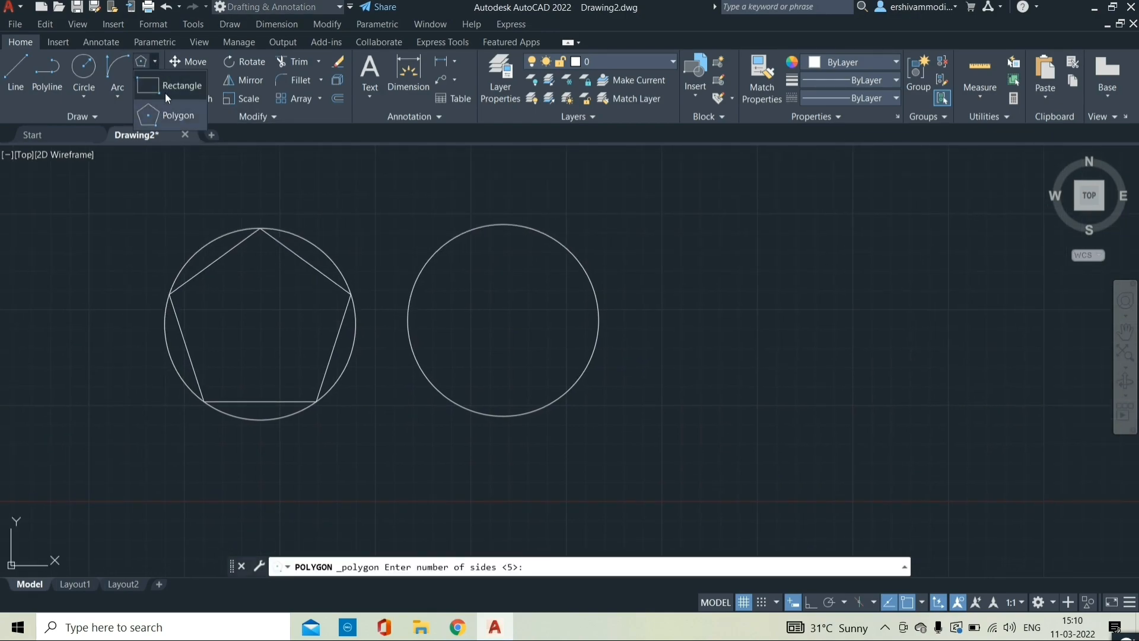
left_click(175, 116)
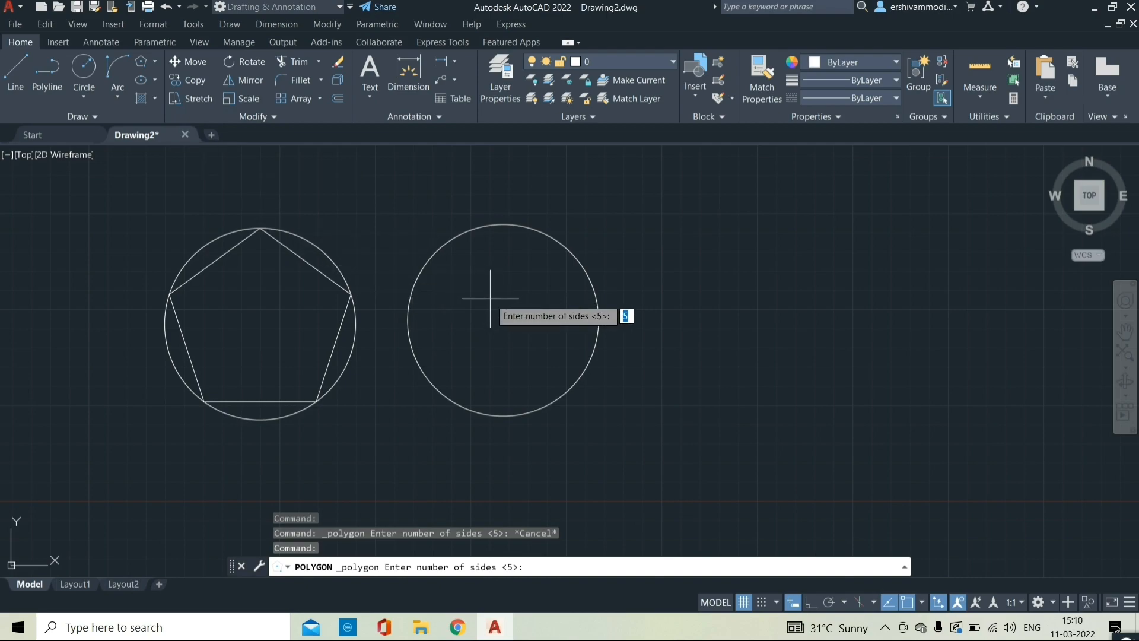
key("Return")
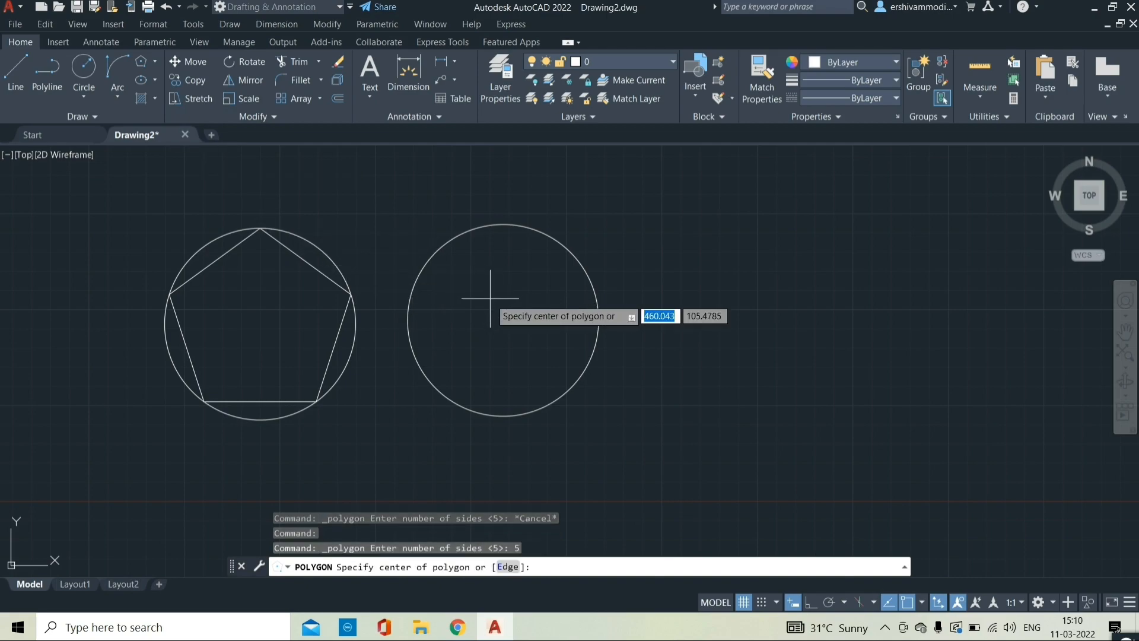
mouse_move(503, 225)
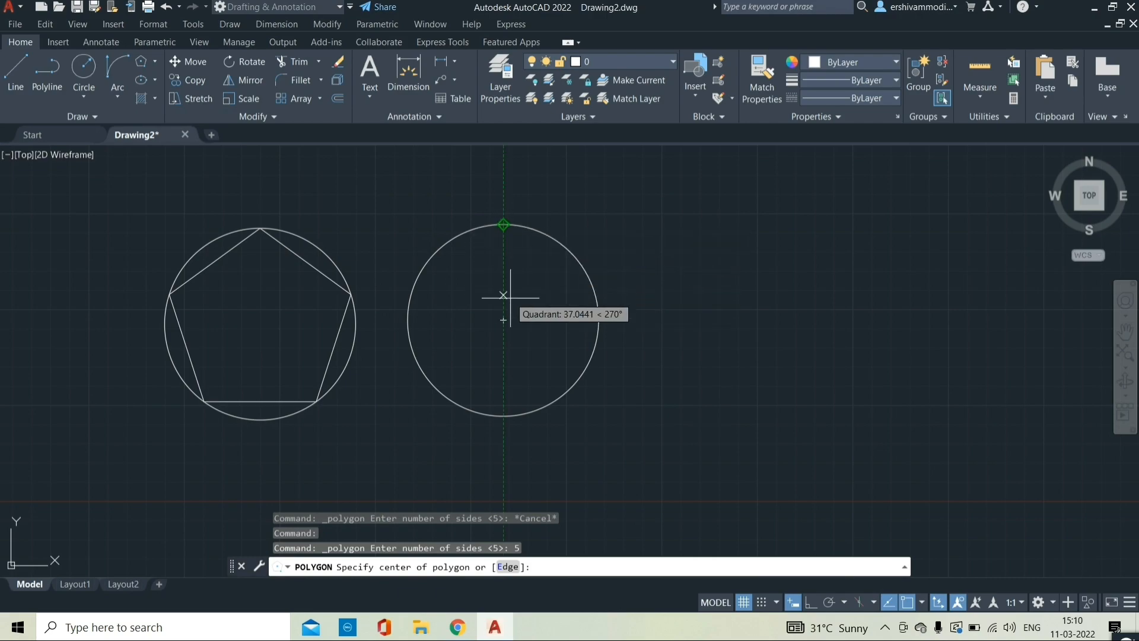
left_click(503, 320)
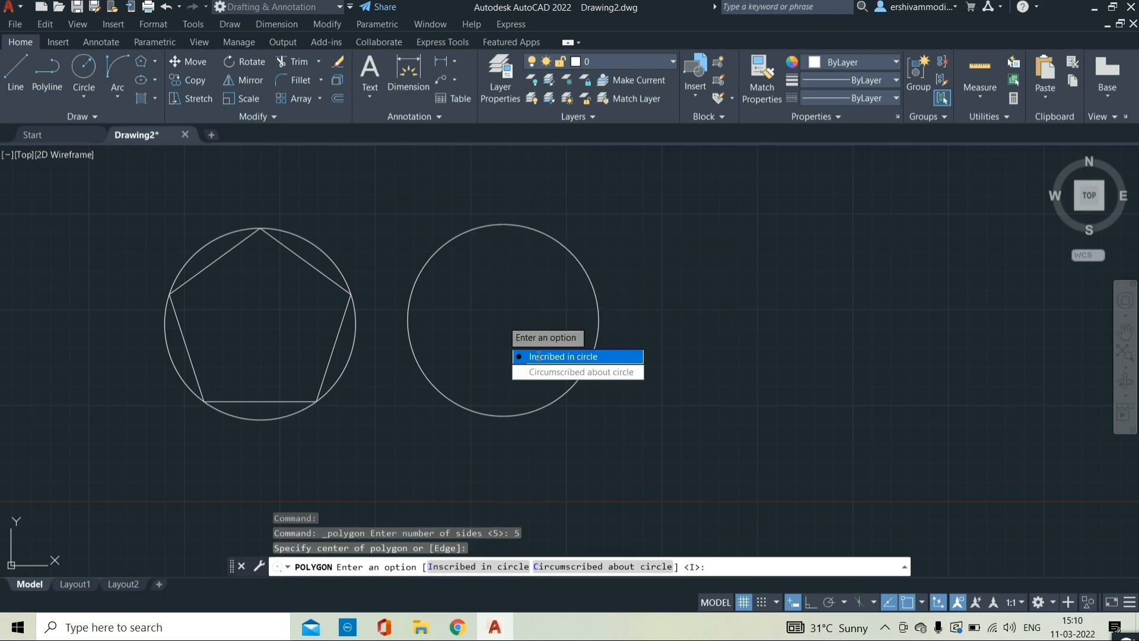
left_click(582, 372)
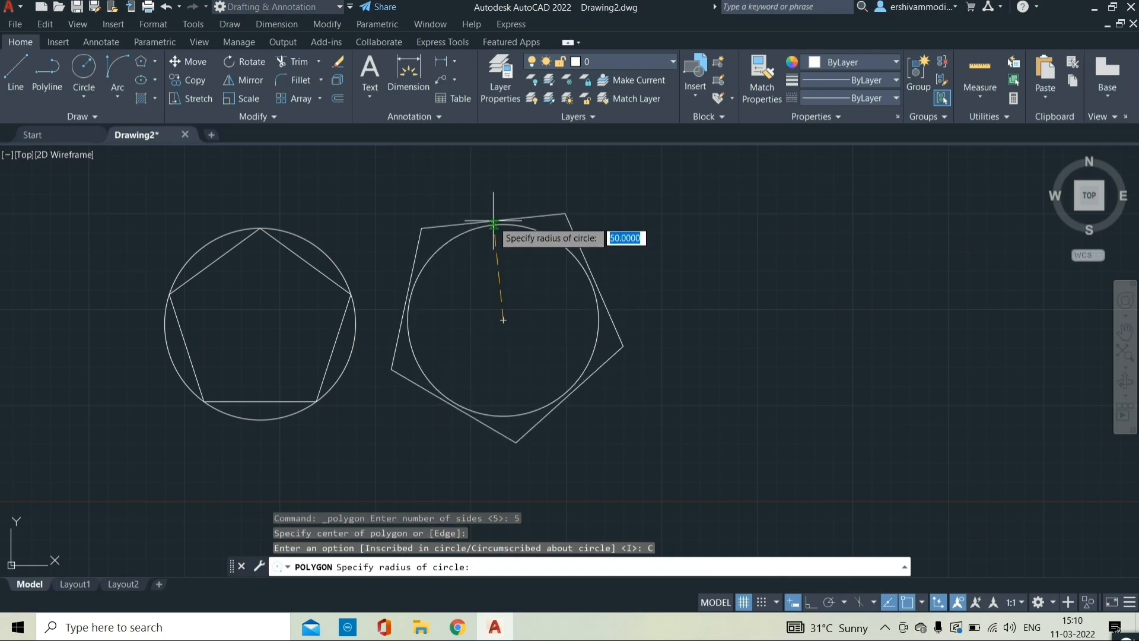
type("50")
key("Return")
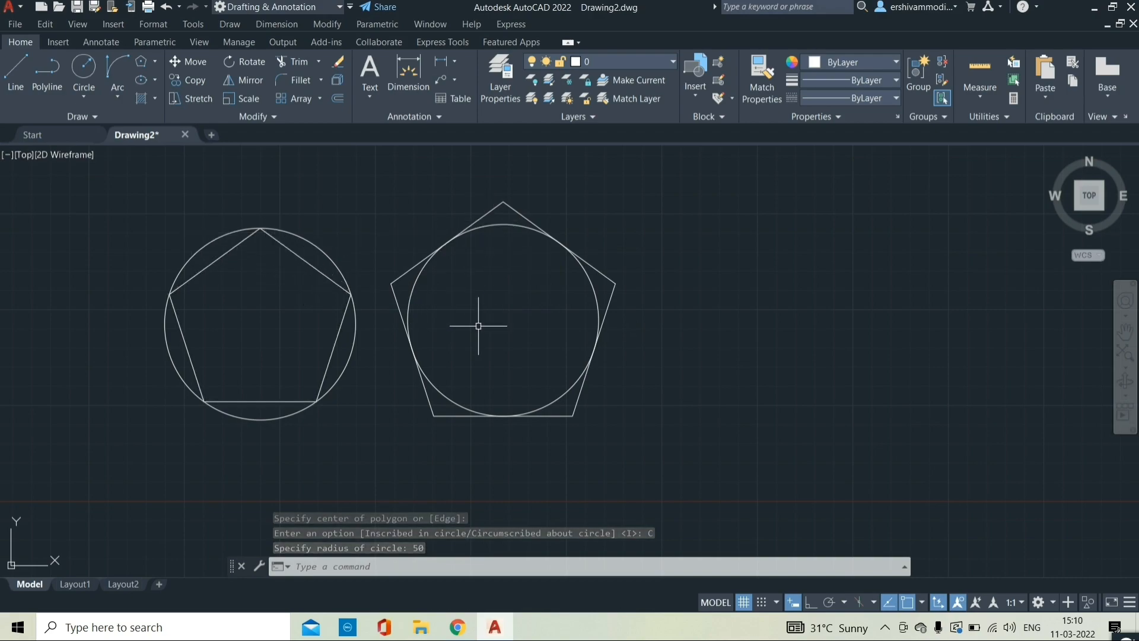
Copy the circle inside the circumscribed pentagon and paste it to the right, roughly level with the original.
middle_click_drag(554, 325, 424, 322)
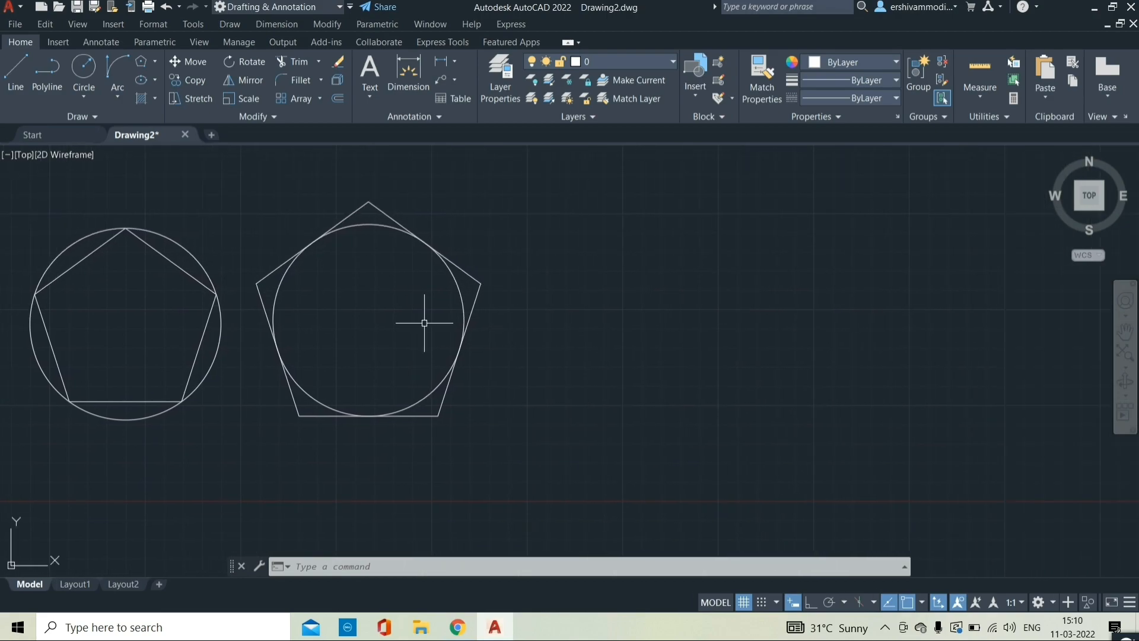
left_click(368, 224)
key("ctrl+c")
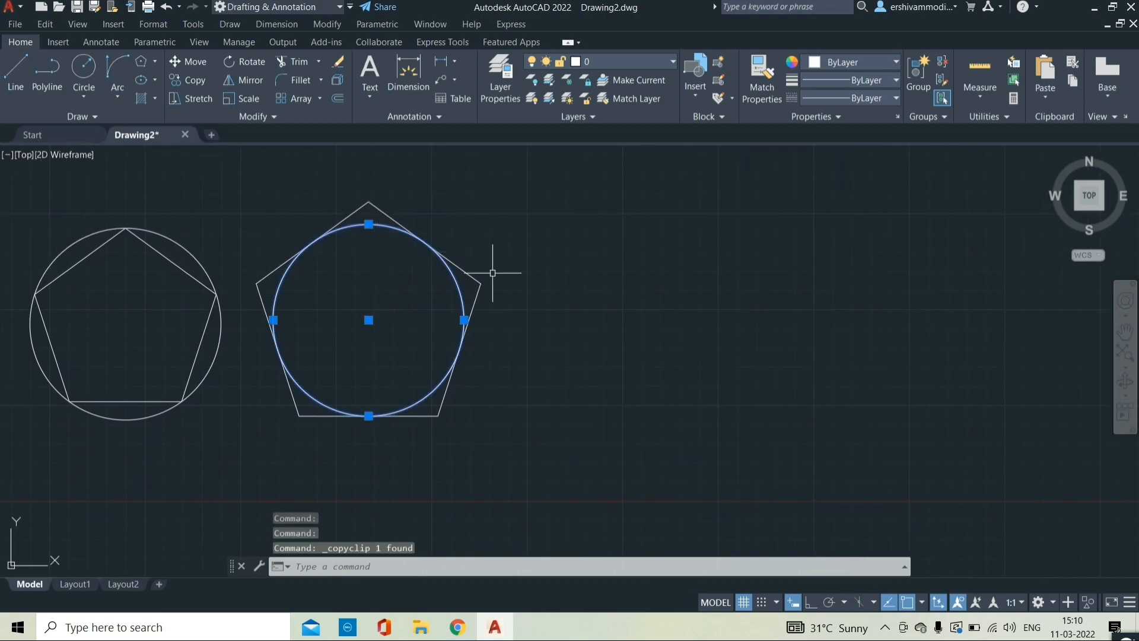
left_click(567, 307)
key("ctrl+v")
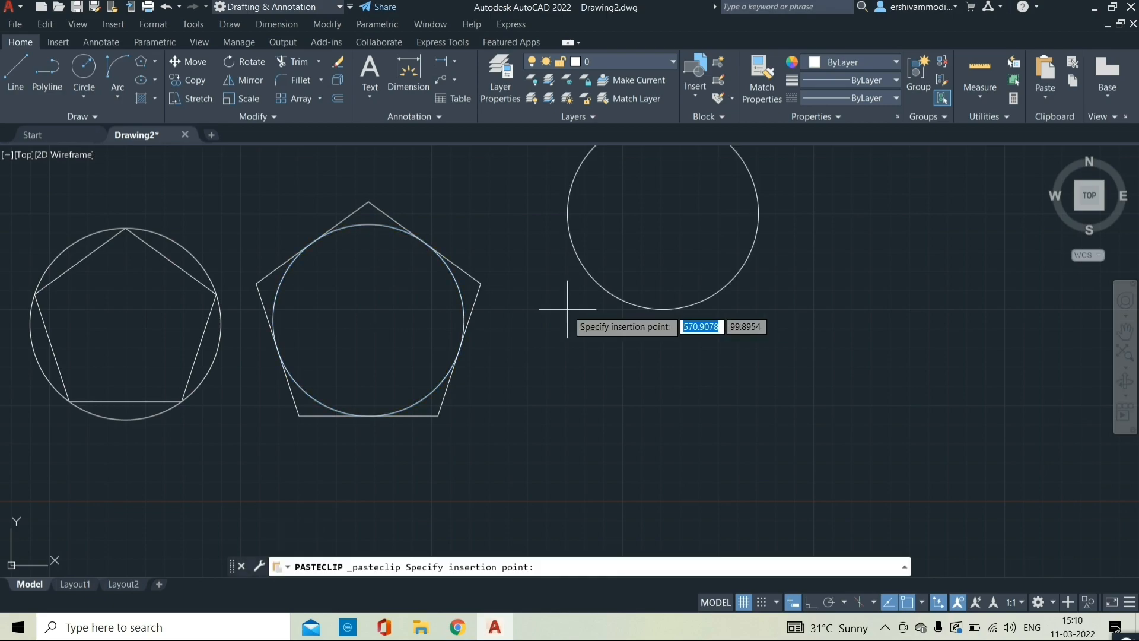
left_click(551, 409)
Draw a 6-sided polygon centred on the newly pasted circle, using the Inscribed in circle option with a radius of 50.
middle_click_drag(575, 377, 473, 395)
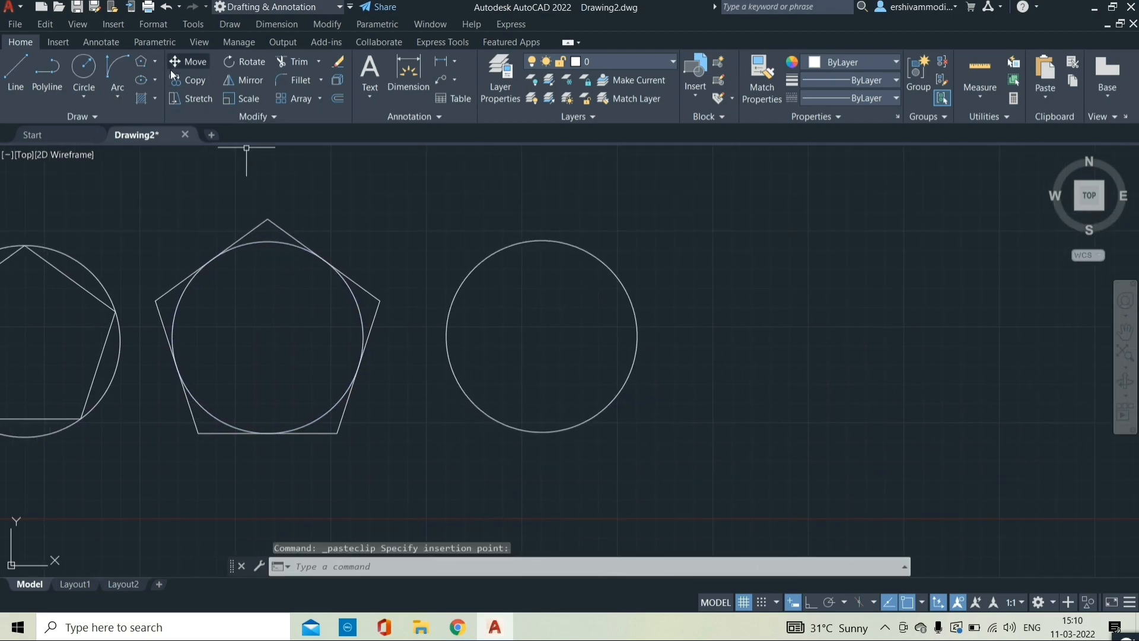
left_click(142, 62)
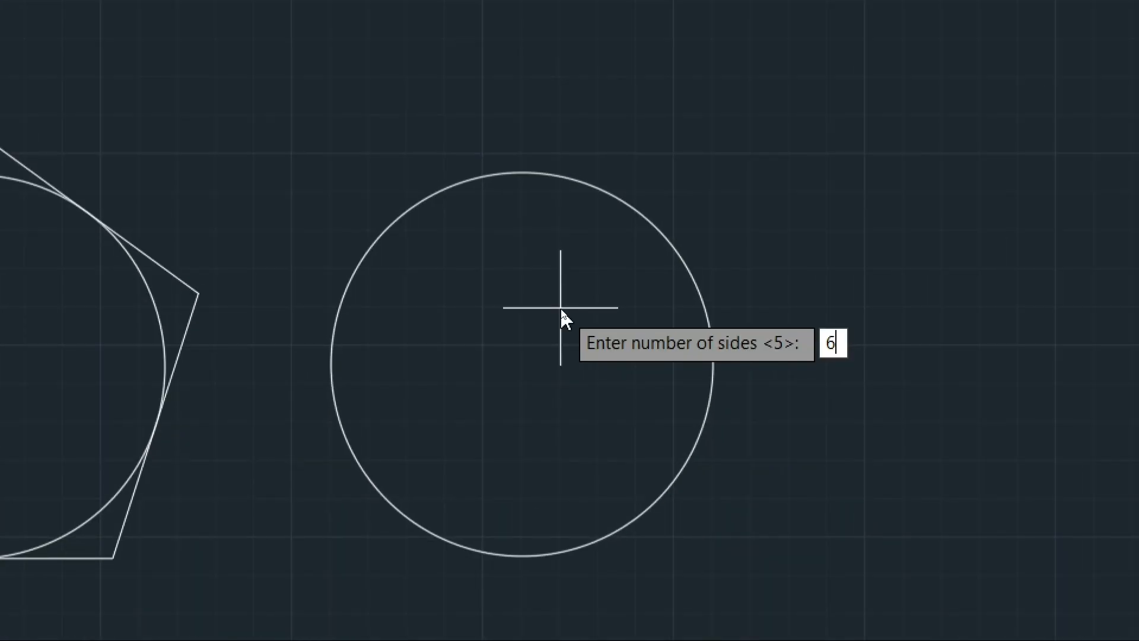
key("Return")
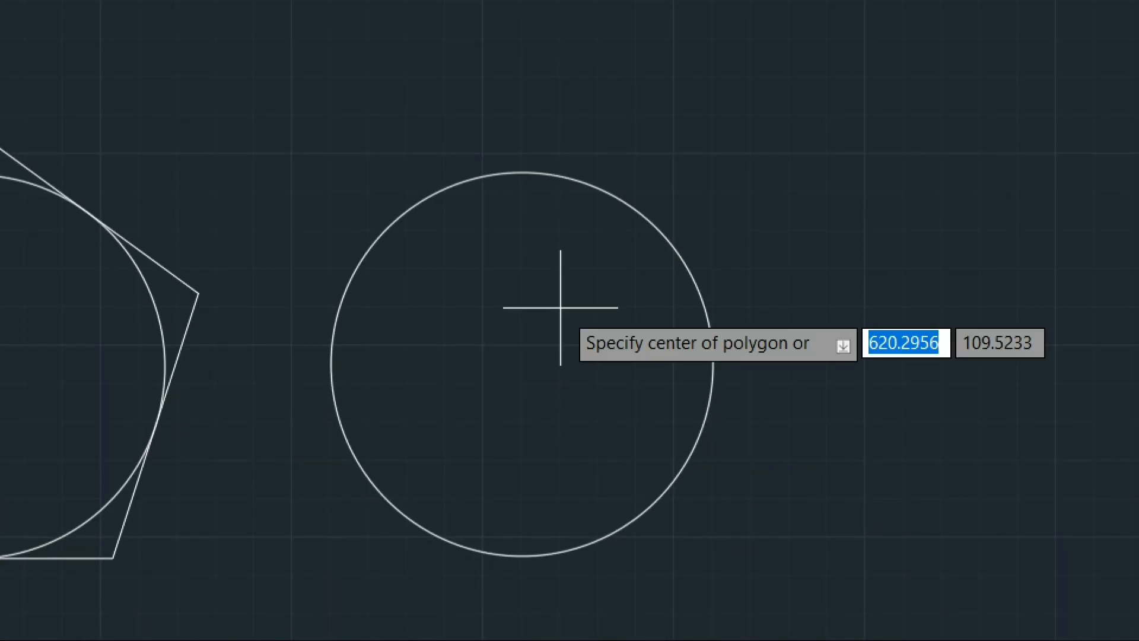
left_click(522, 363)
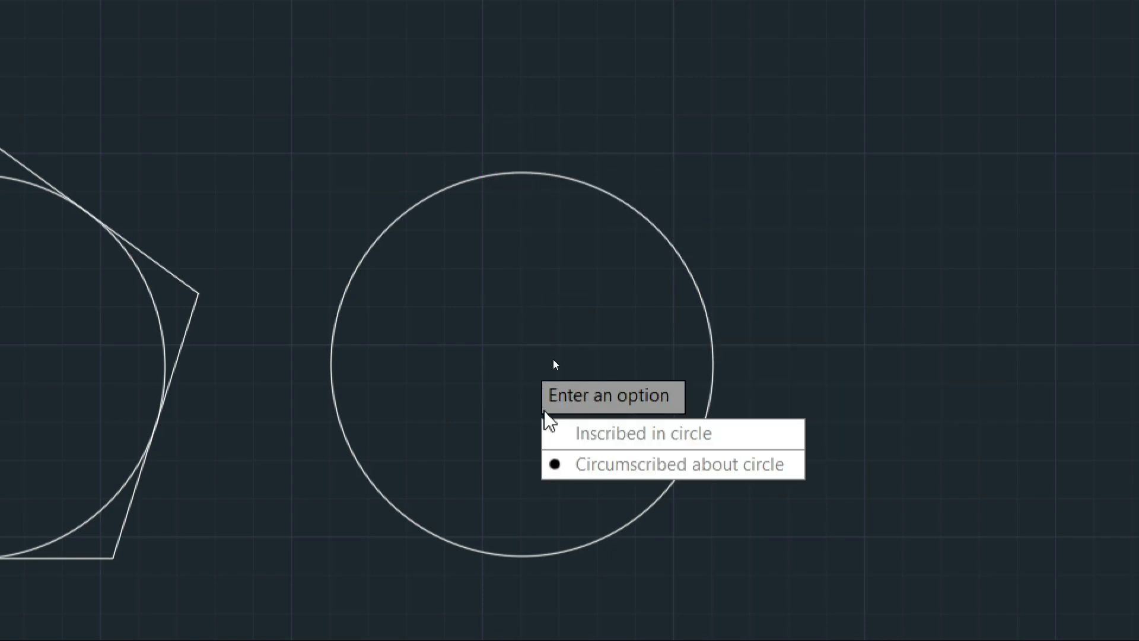
left_click(596, 435)
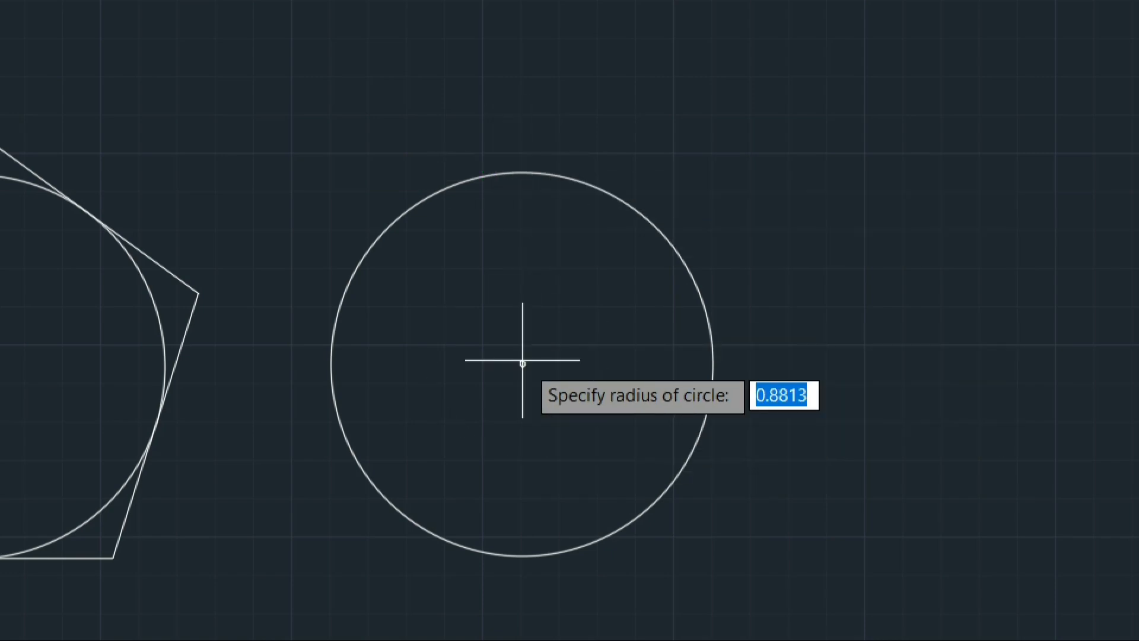
type("50")
key("Return")
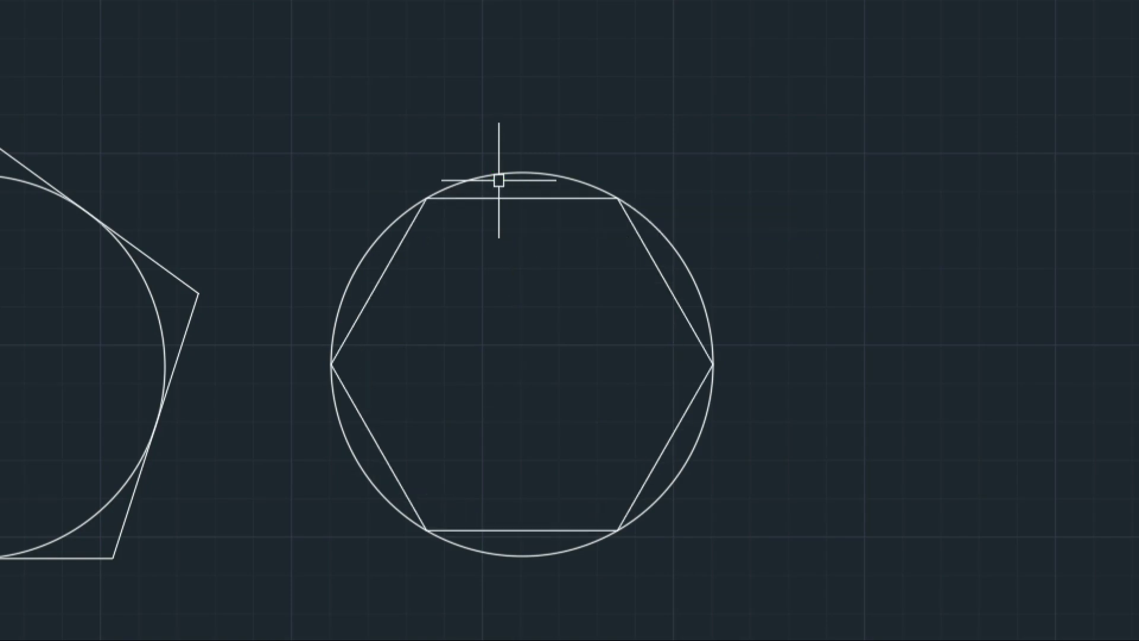
Copy the circle around the hexagon and paste it to the right, roughly level with the original.
scroll(541, 239, "down", 4)
scroll(541, 238, "up", 2)
middle_click_drag(541, 239, 383, 231)
left_click(370, 190)
key("ctrl+c")
left_click(660, 256)
key("ctrl+v")
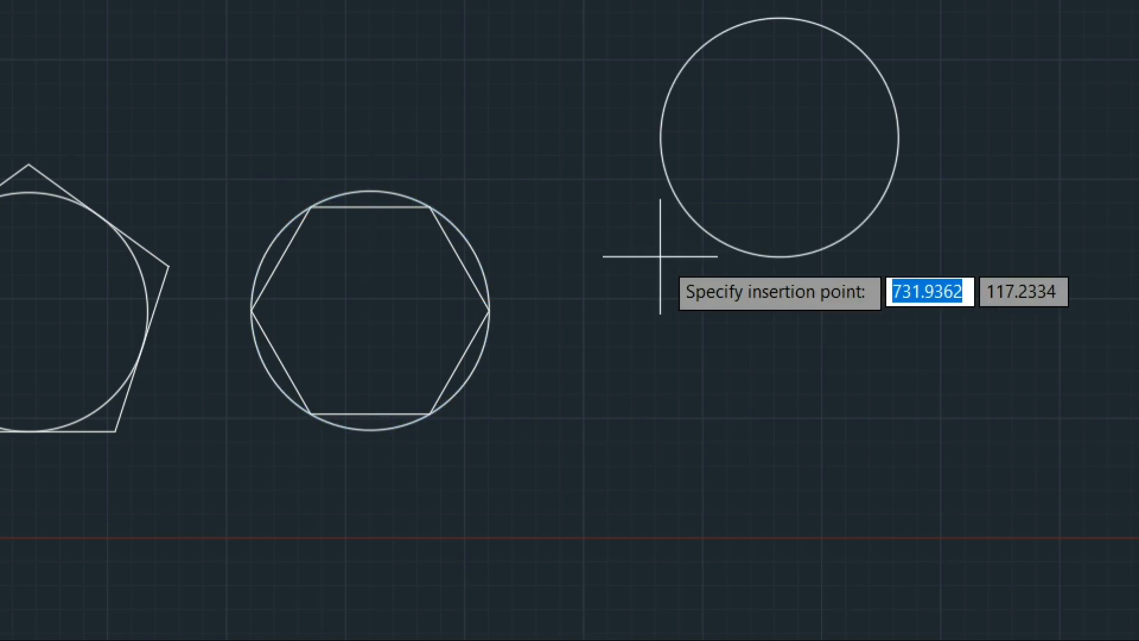
left_click(592, 416)
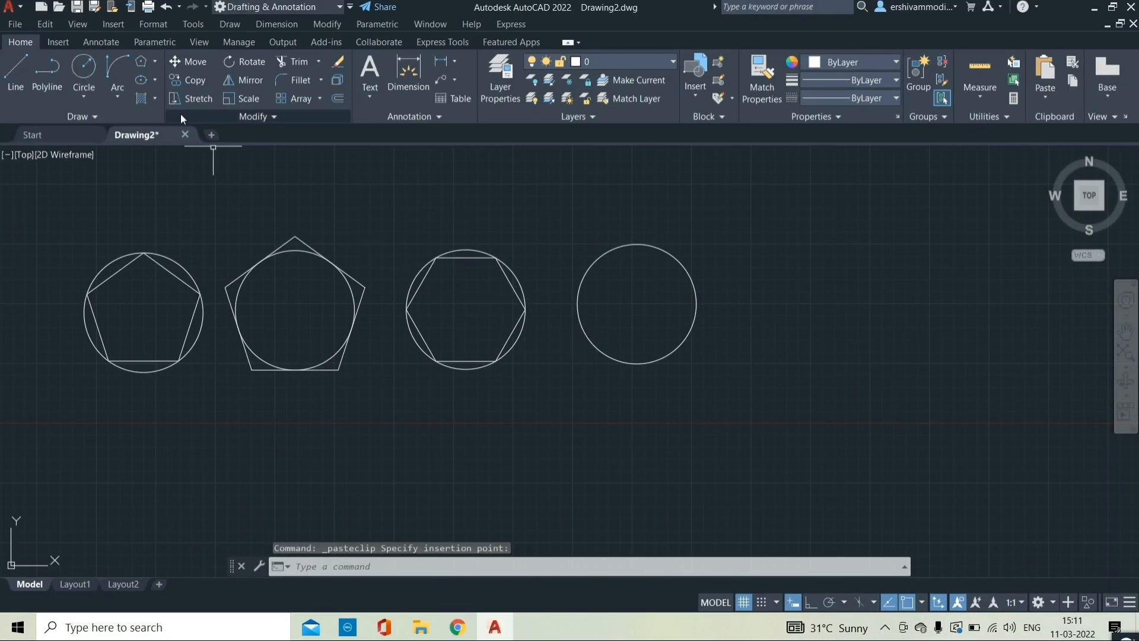
Draw an 8-sided polygon centred on the empty circle beside the hexagon, using the Inscribed in circle option with a radius of 50.
left_click(144, 66)
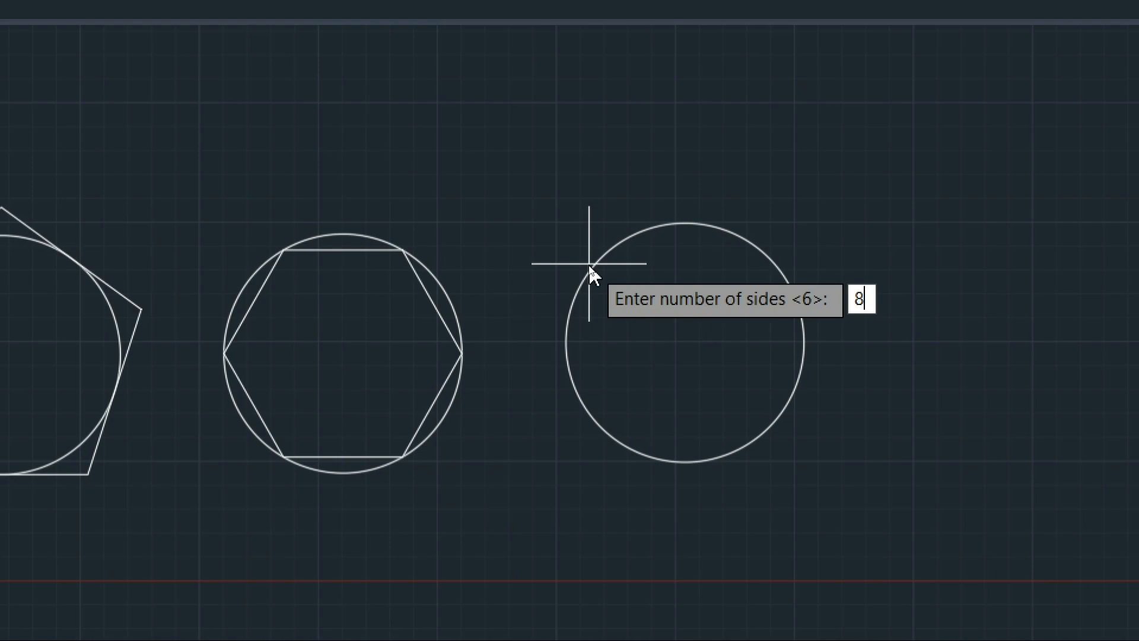
key("Return")
left_click(685, 342)
left_click(781, 422)
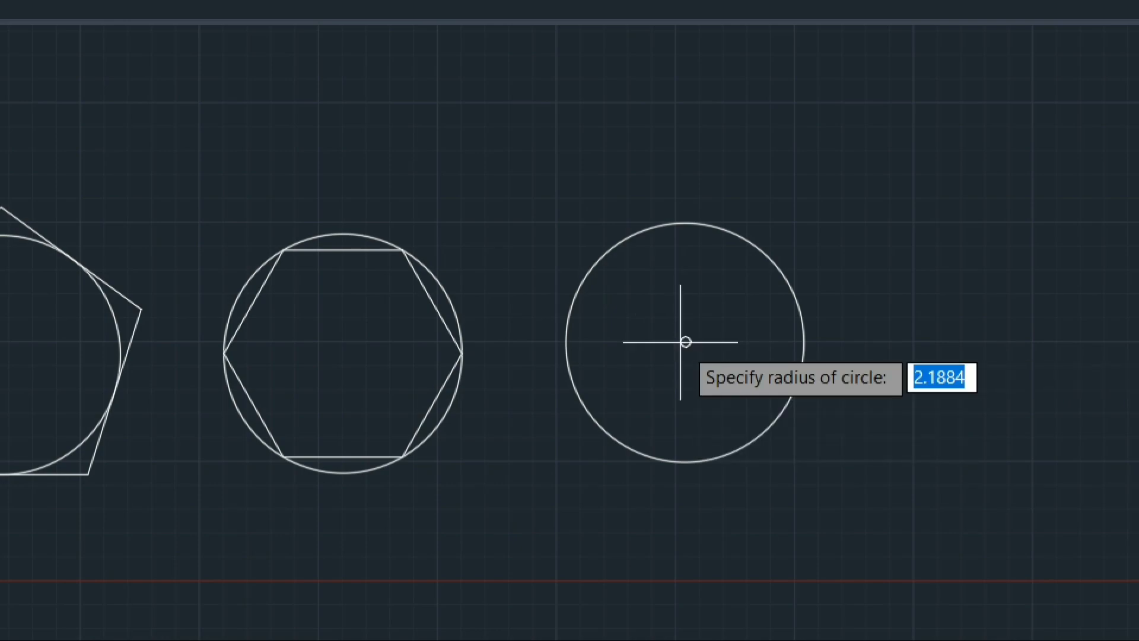
type("50")
key("Return")
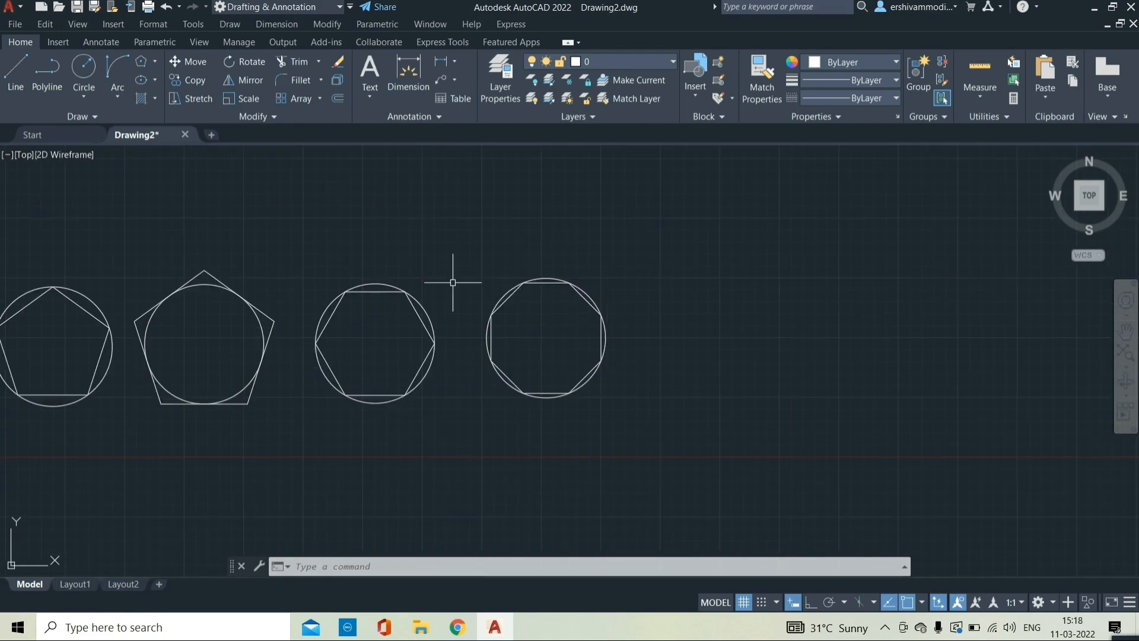
Copy the circle around the hexagon and paste it to the right of the octagon.
left_click(374, 282)
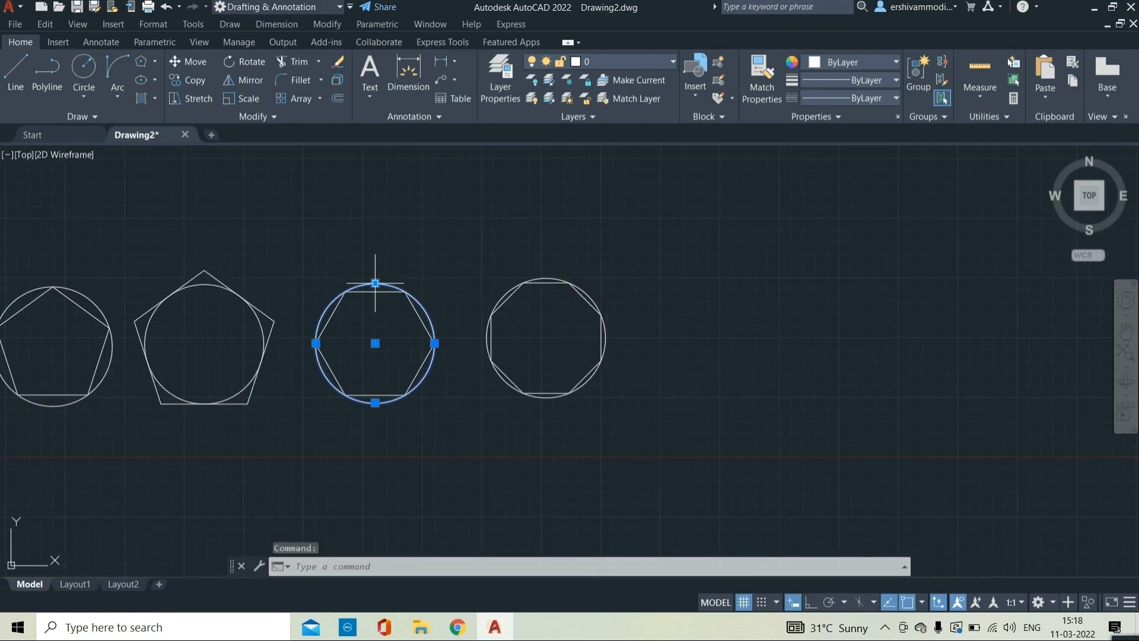
key("ctrl+c")
left_click(649, 322)
key("ctrl+v")
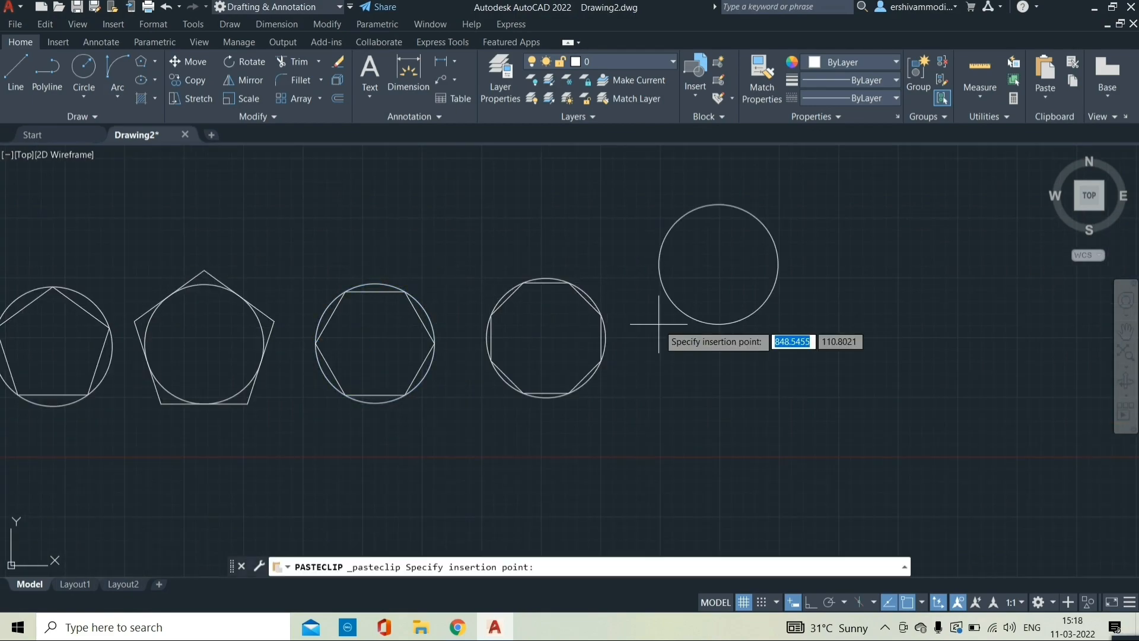
left_click(657, 377)
Draw a 7-sided polygon centred on the circle beside the octagon, using the Circumscribed about circle option with a radius of 50.
scroll(630, 373, "up", 4)
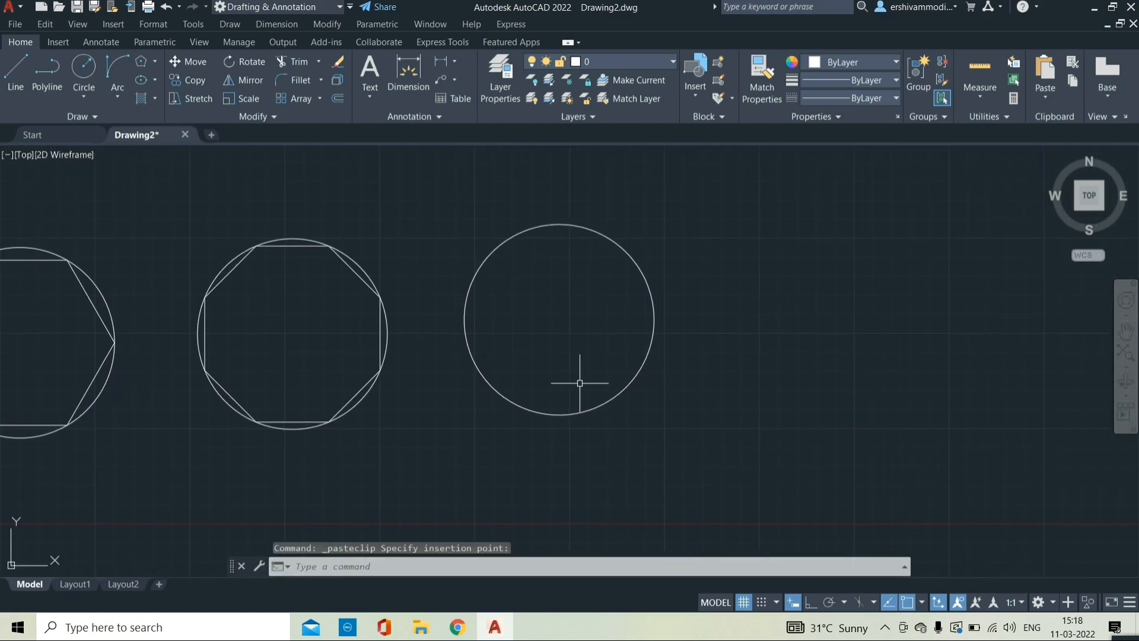
left_click(141, 62)
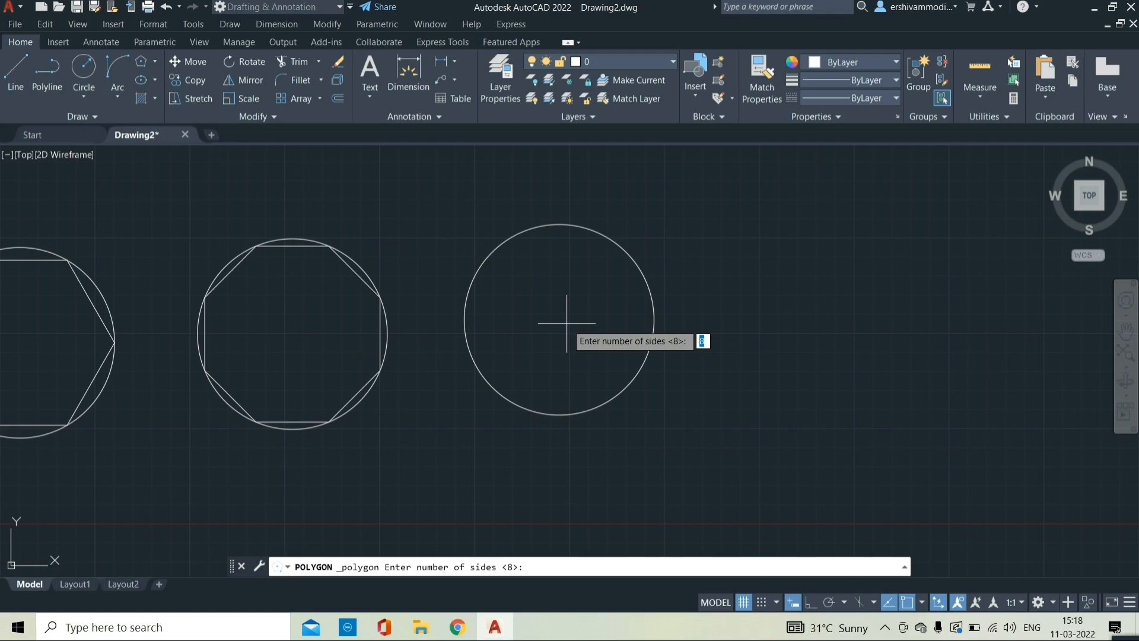
type("7")
key("Return")
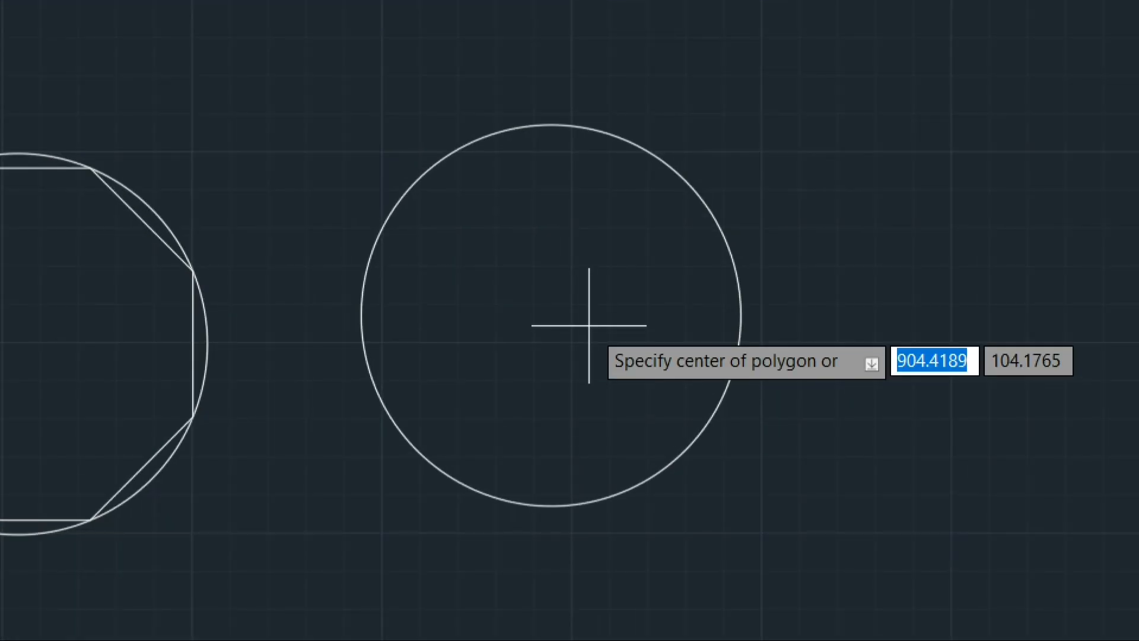
left_click(551, 343)
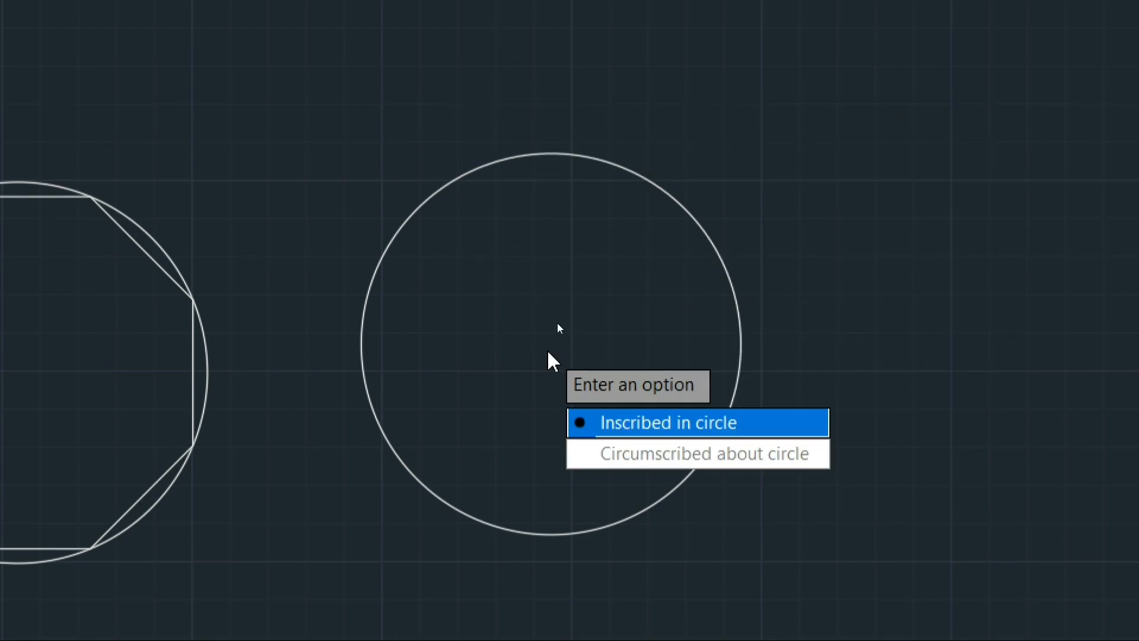
left_click(587, 431)
type("5")
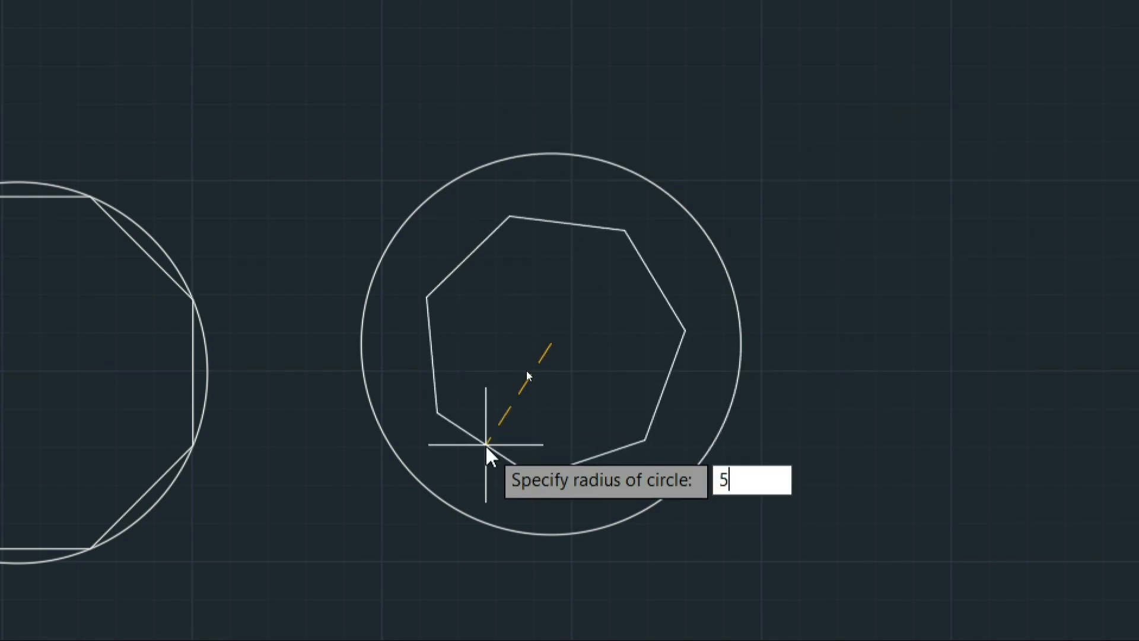
key("Return")
Select all five circles together with their polygons and delete them from the drawing.
scroll(569, 237, "down", 6)
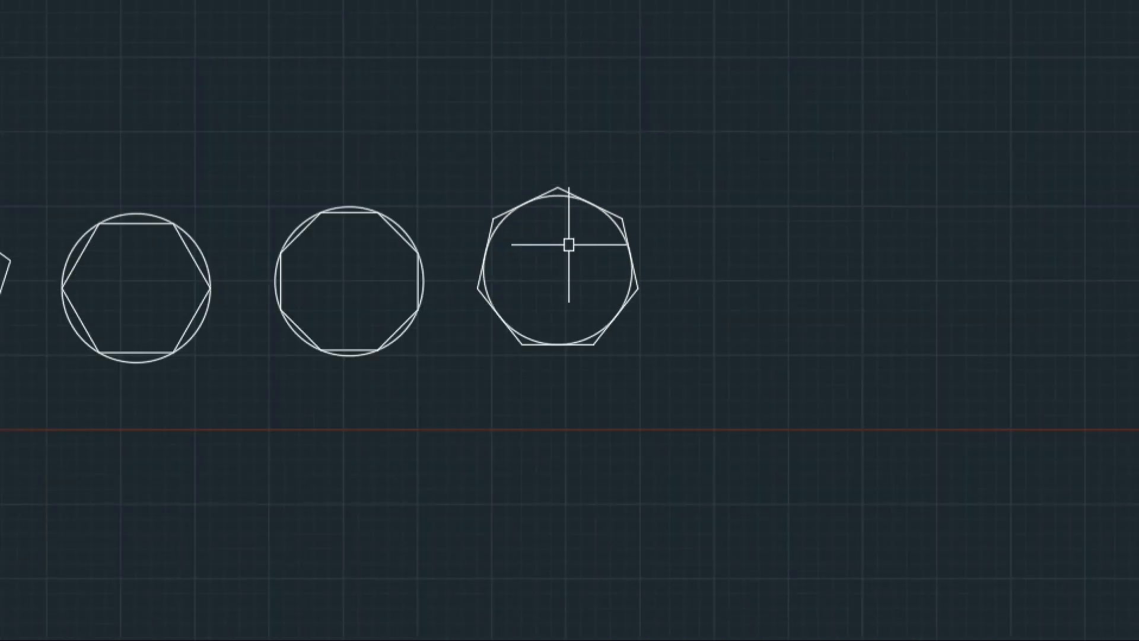
middle_click_drag(277, 252, 498, 275)
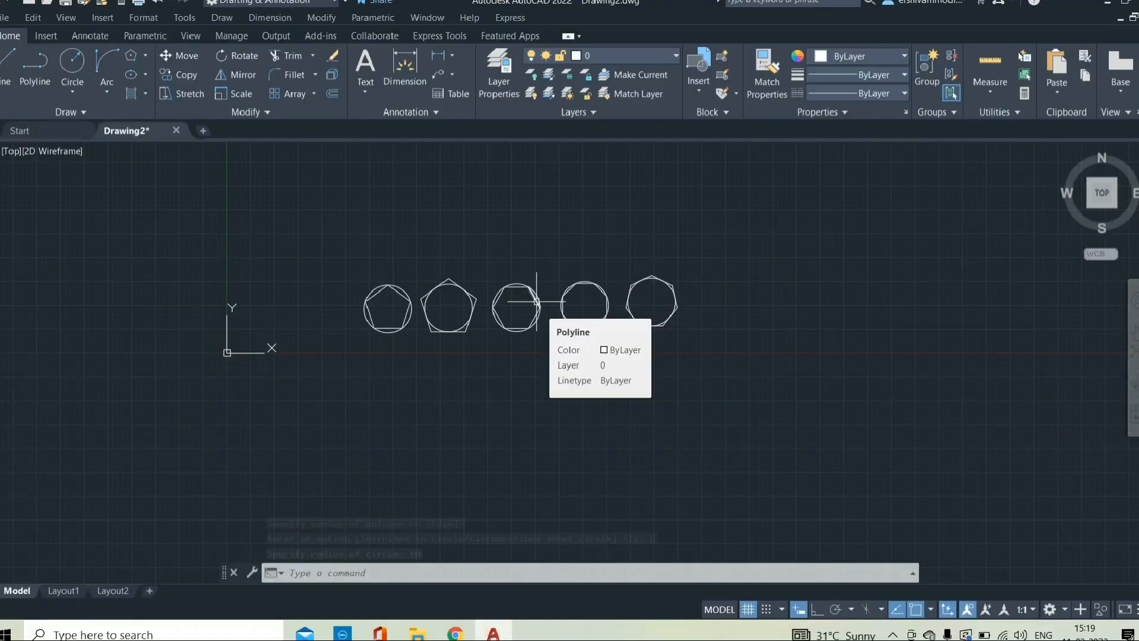
scroll(537, 361, "up", 2)
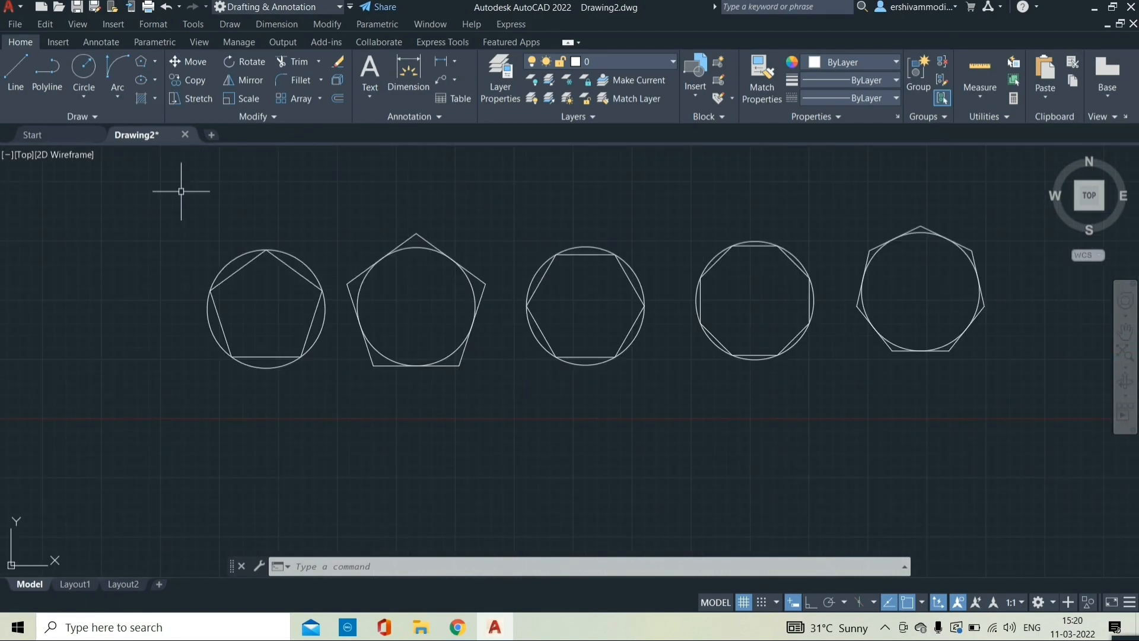
left_click(200, 208)
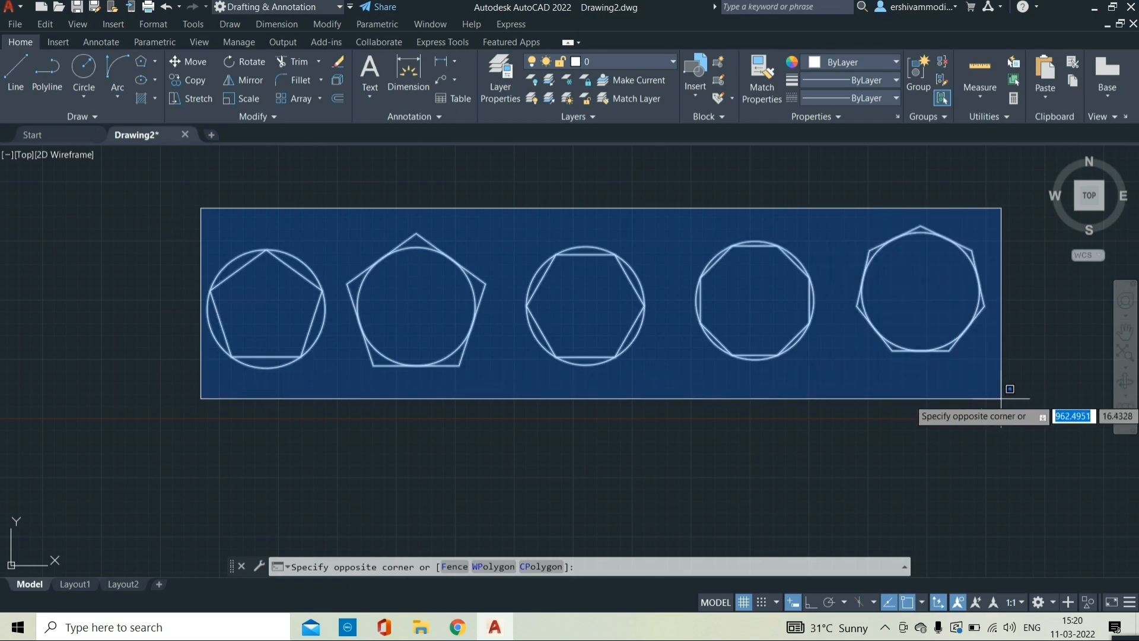
left_click(997, 398)
key("Delete")
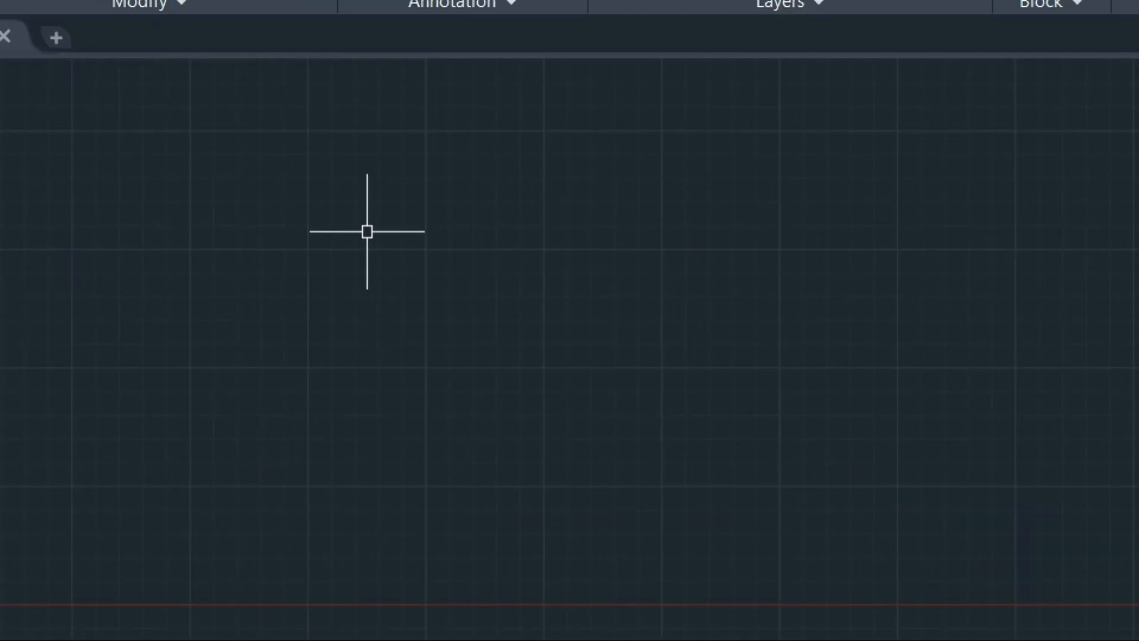
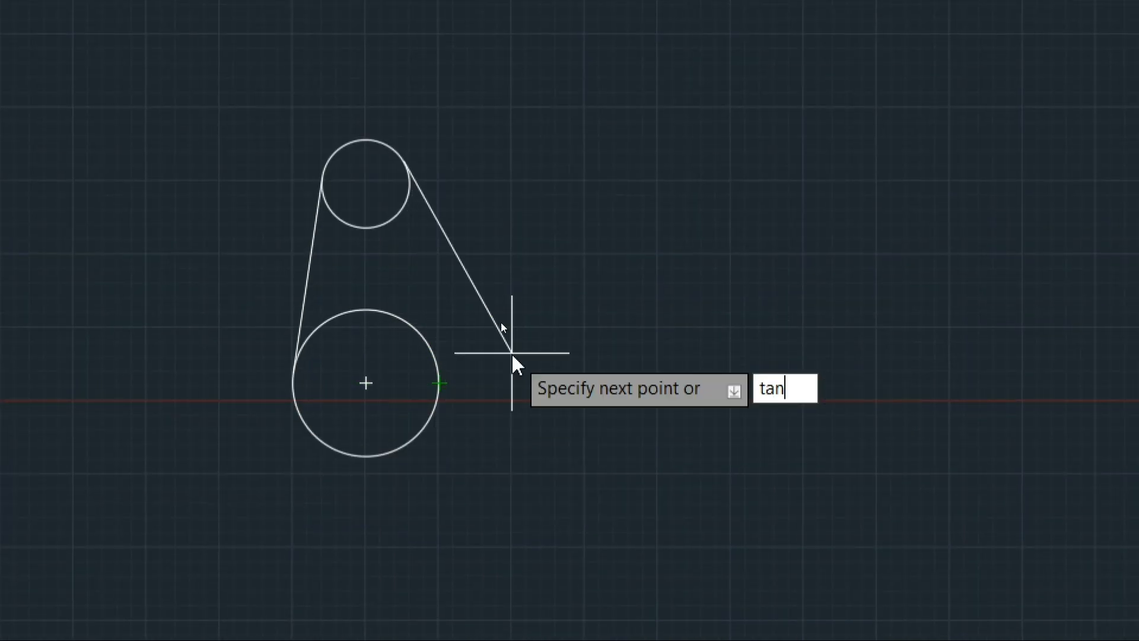
Finish the line from the small upper circle's right side with a tangent snap on the large lower circle's right side.
key("Return")
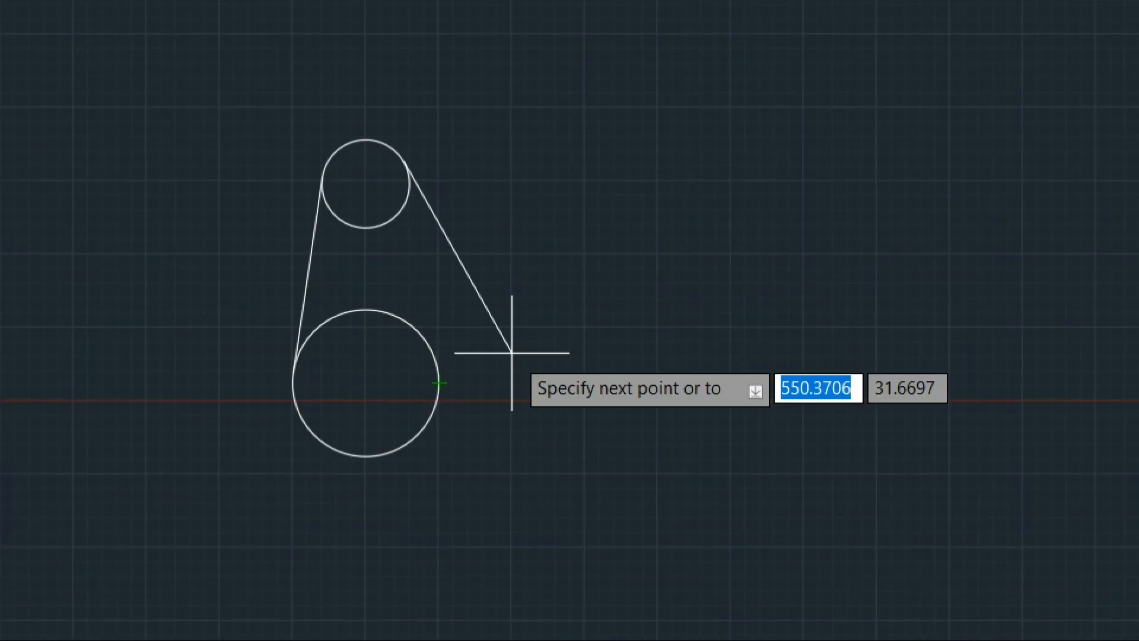
left_click(438, 389)
key("Return")
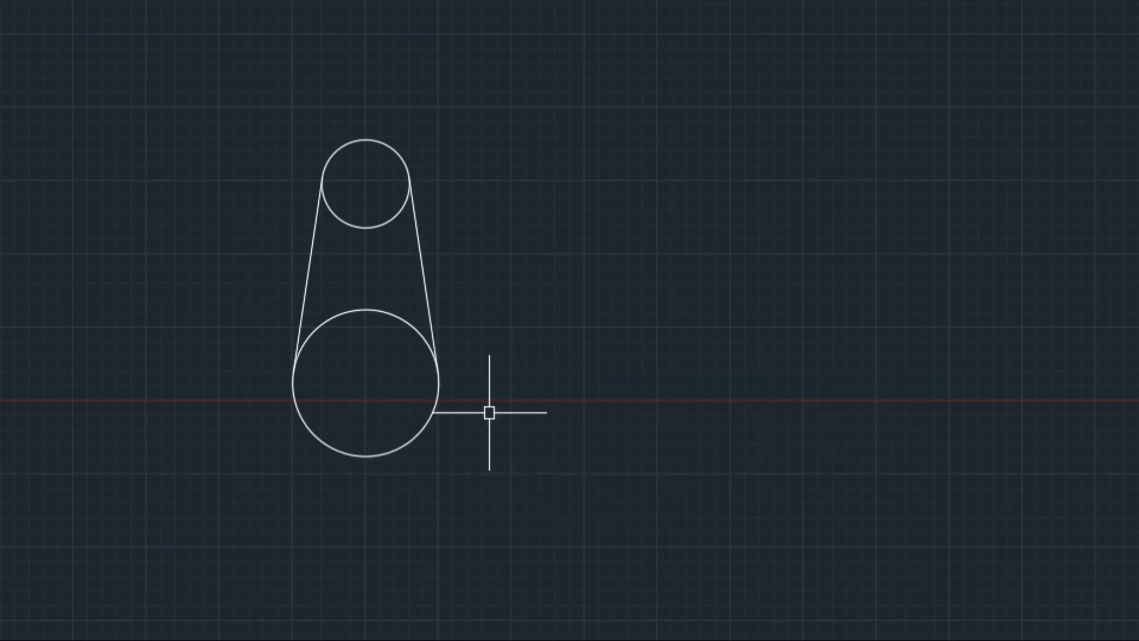
scroll(363, 310, "up", 3)
scroll(366, 310, "down", 2)
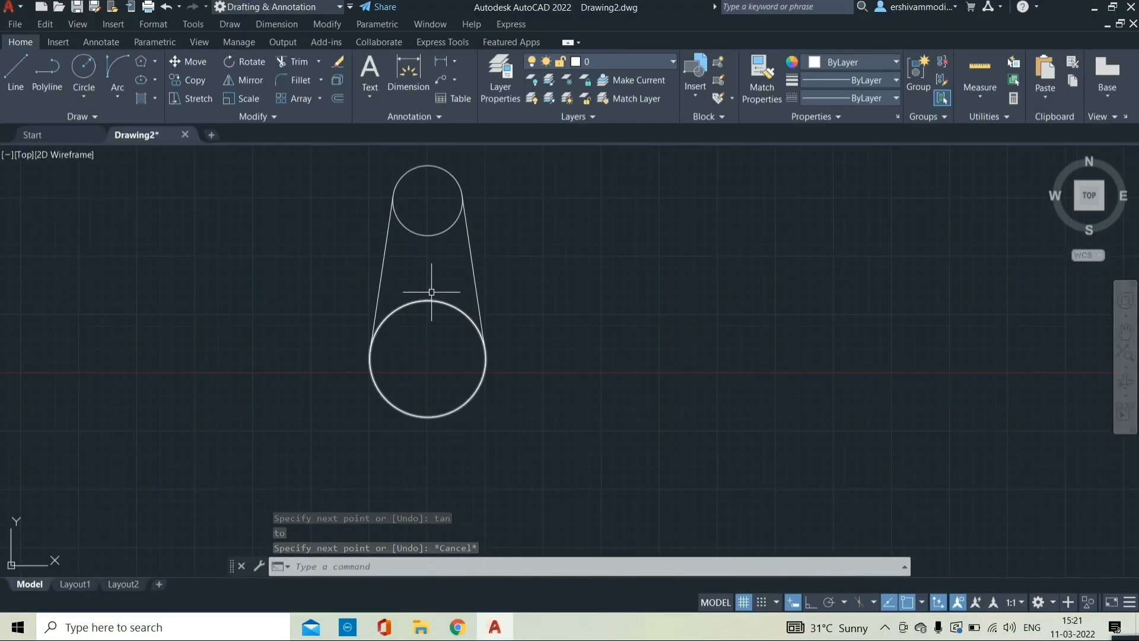
middle_click_drag(431, 291, 456, 325)
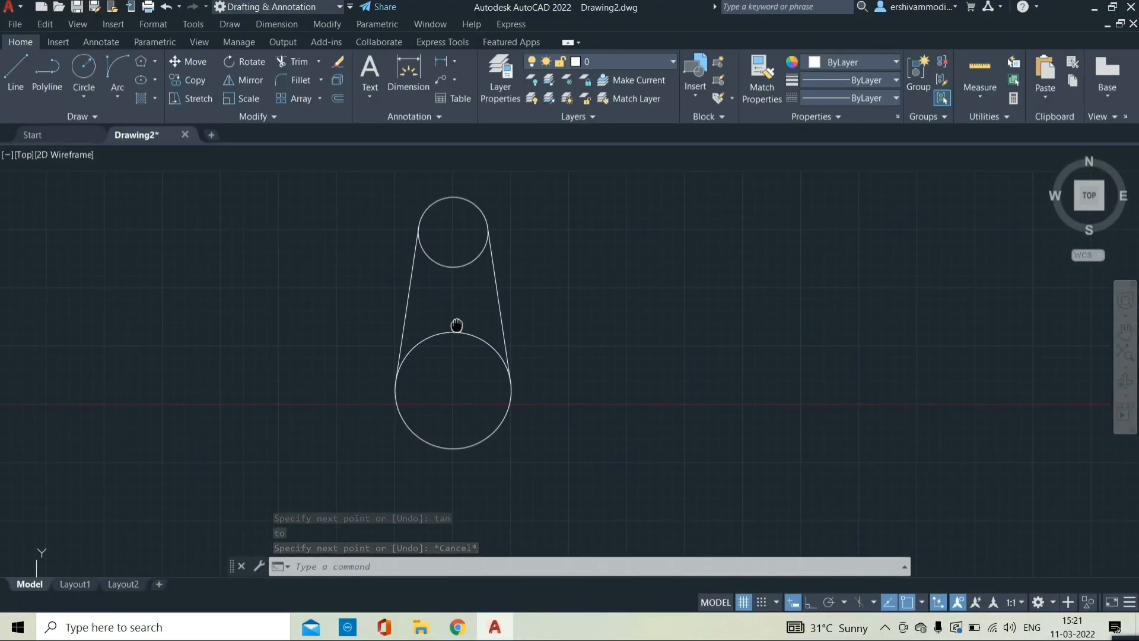
left_click(412, 261)
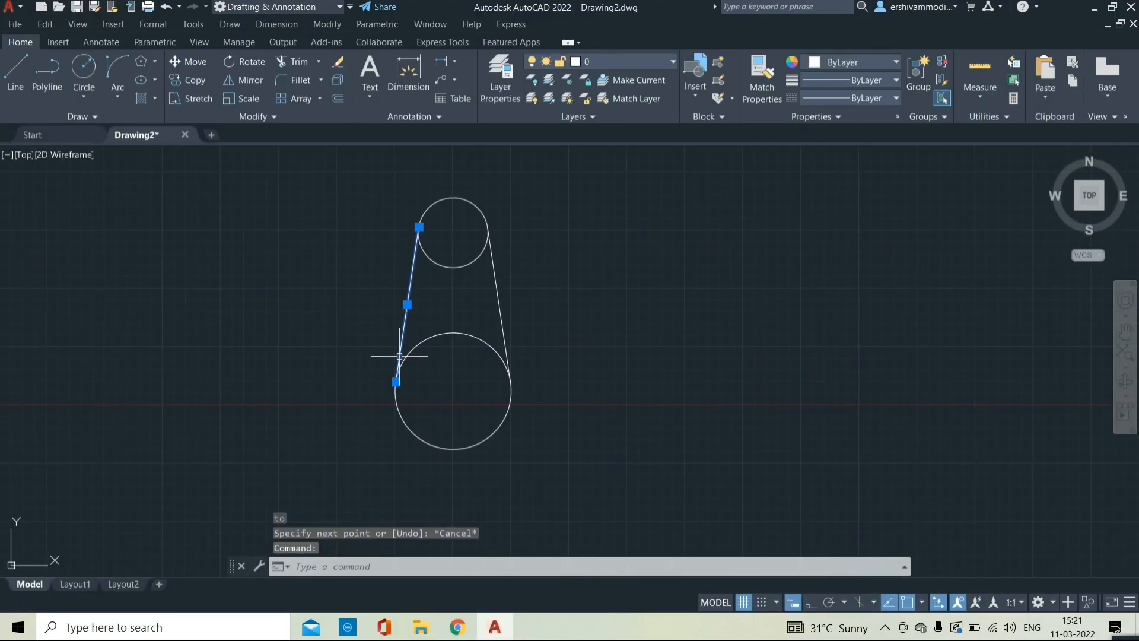
key("Escape")
key("Escape")
scroll(382, 325, "down", 2)
scroll(389, 247, "up", 2)
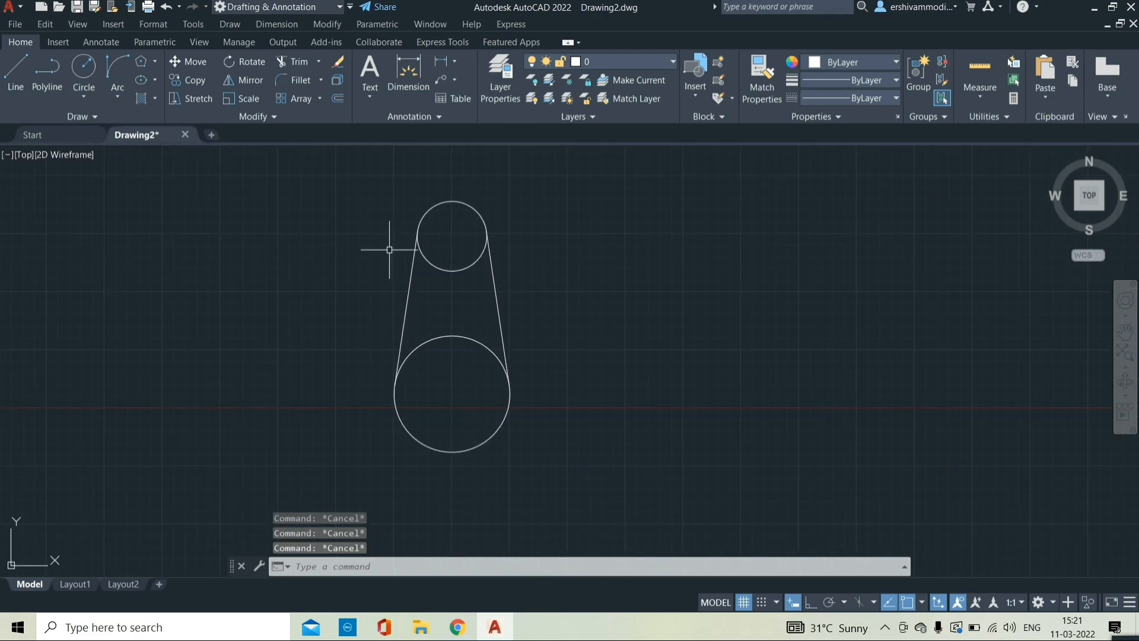
Select the two circles and their two connecting tangent lines and delete them.
scroll(381, 178, "down", 2)
left_click(379, 189)
left_click(500, 379)
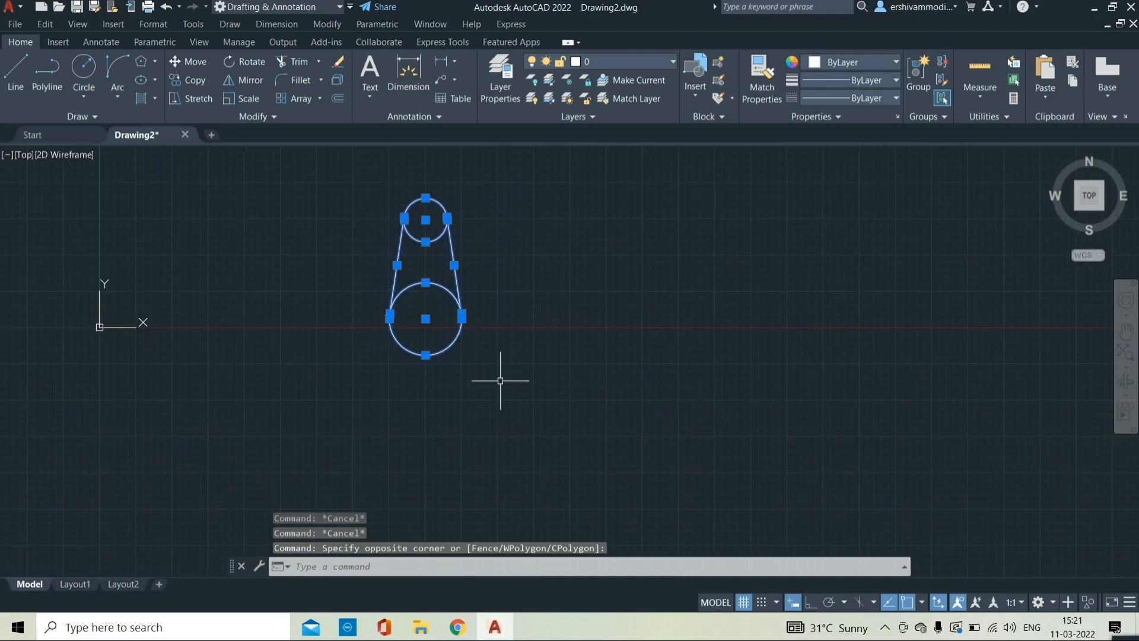
key("Delete")
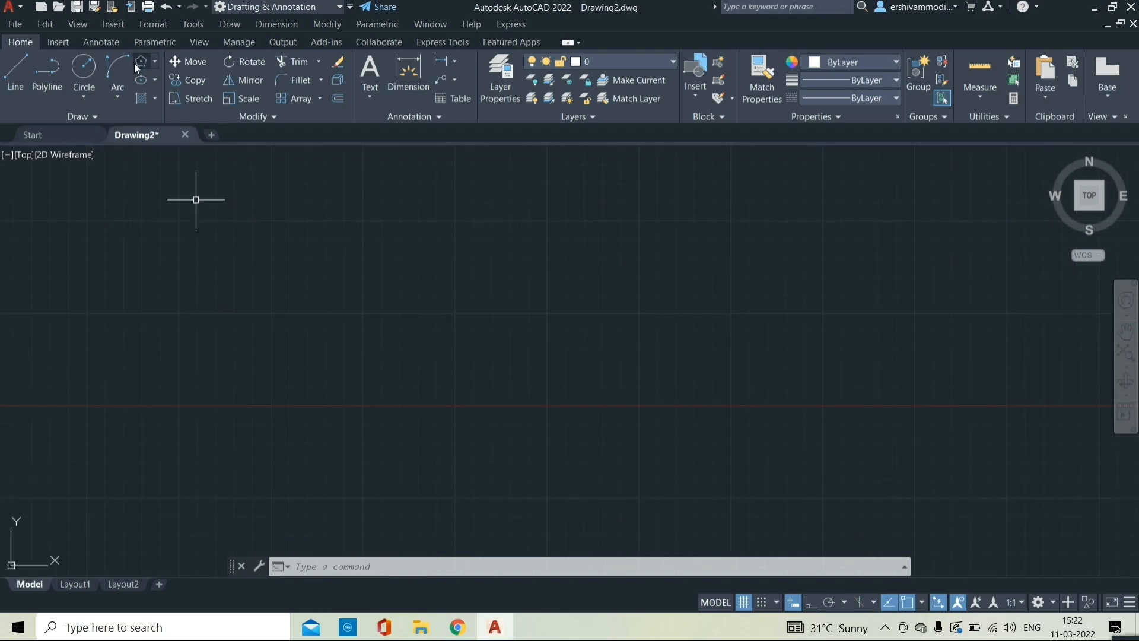
Draw a rectangle from two opposite corners near the middle of the empty drawing.
left_click(156, 62)
left_click(166, 86)
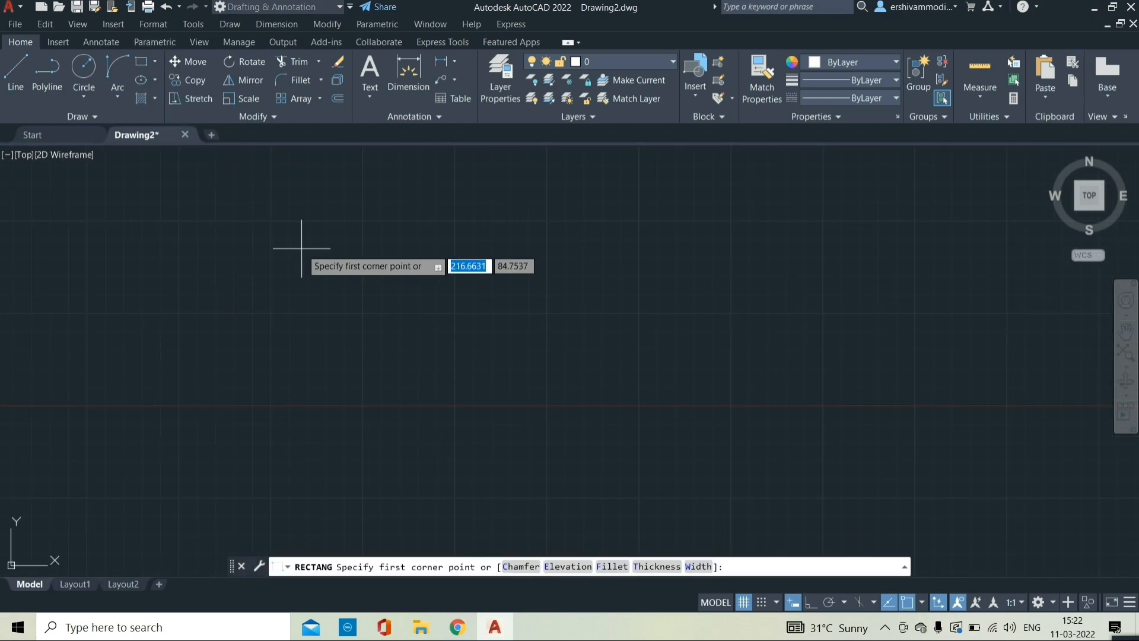
left_click(339, 259)
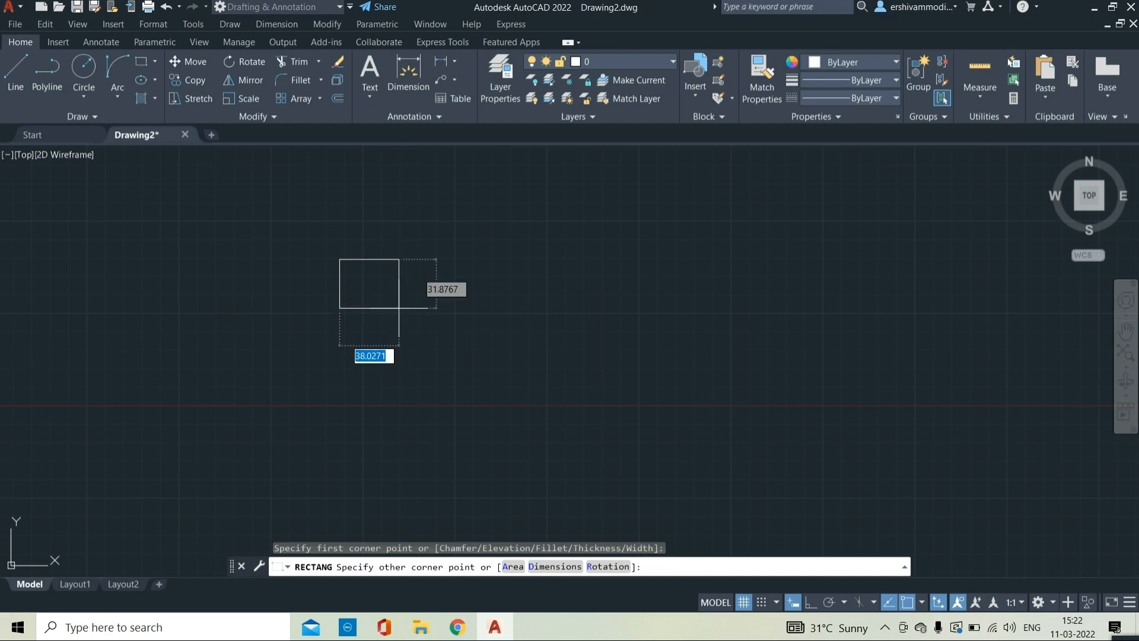
left_click(538, 413)
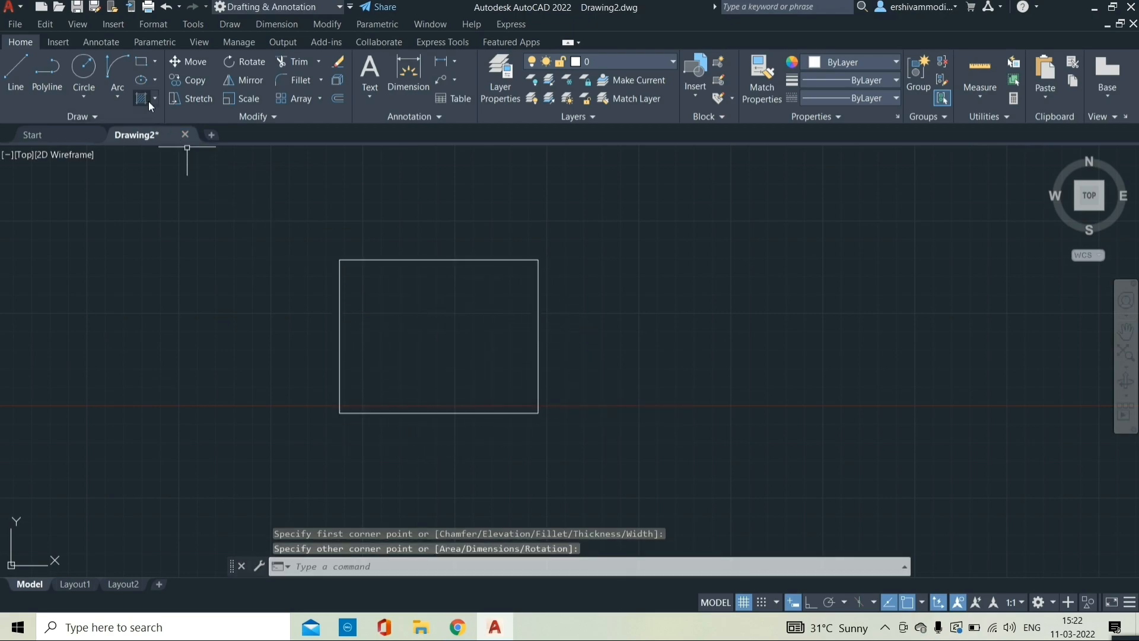
Hatch the inside of the rectangle with the ANGLE pattern.
left_click(154, 98)
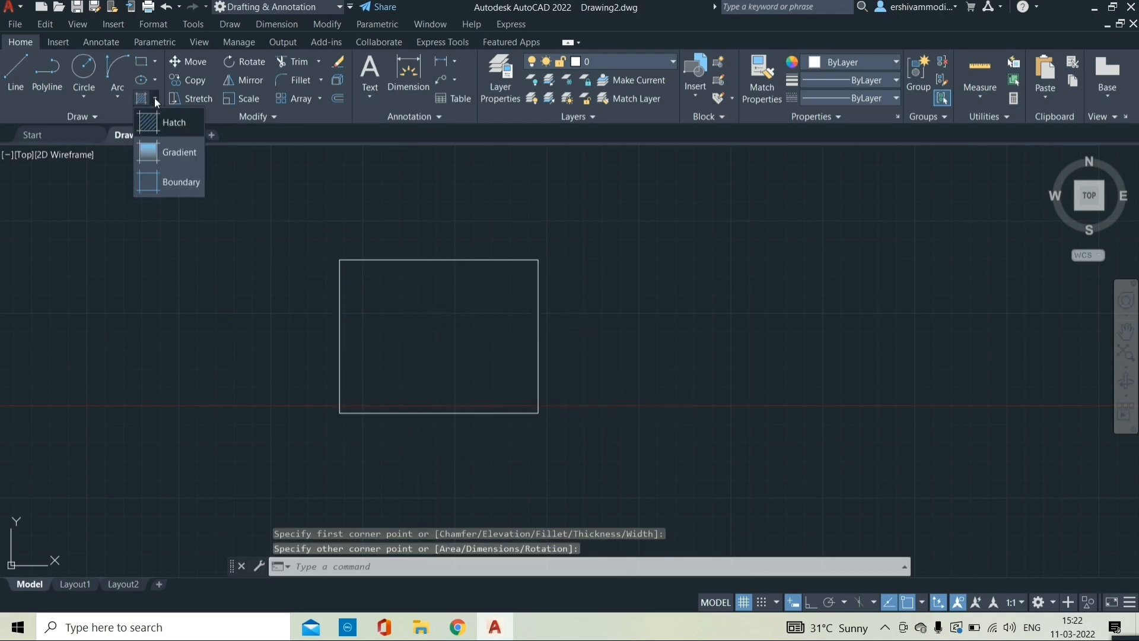
left_click(173, 130)
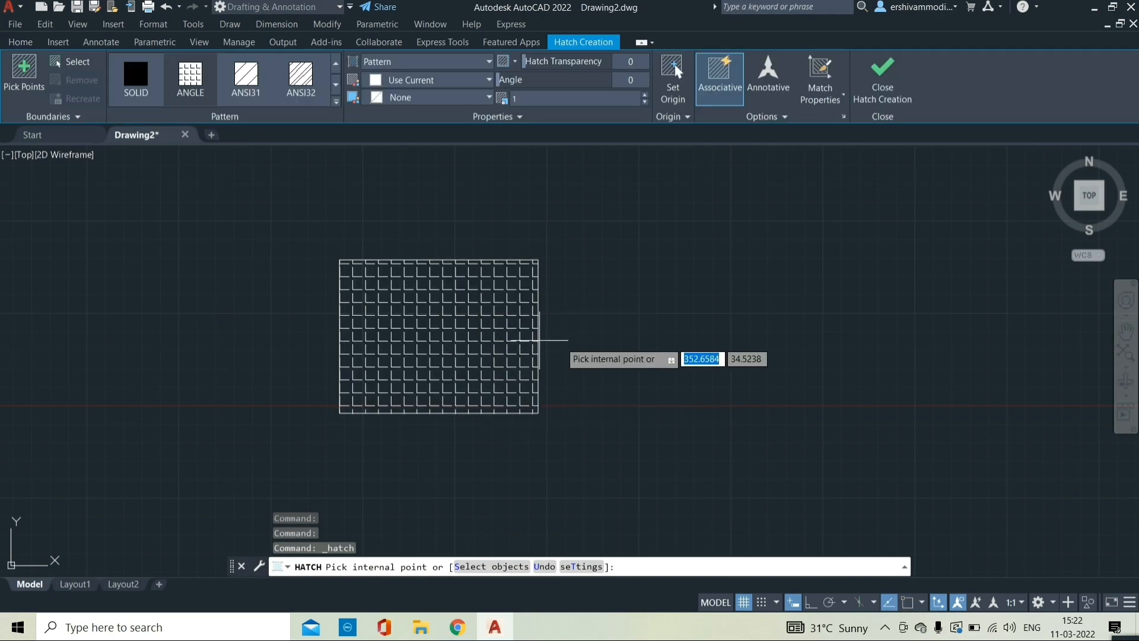
left_click(463, 335)
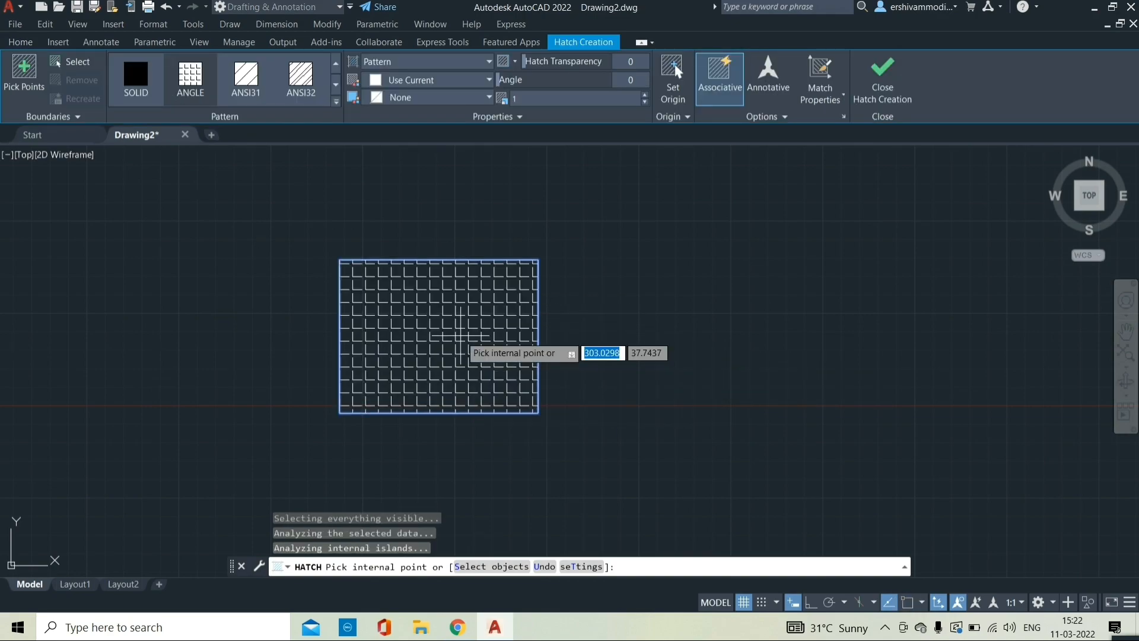
scroll(444, 356, "down", 2)
scroll(437, 341, "up", 2)
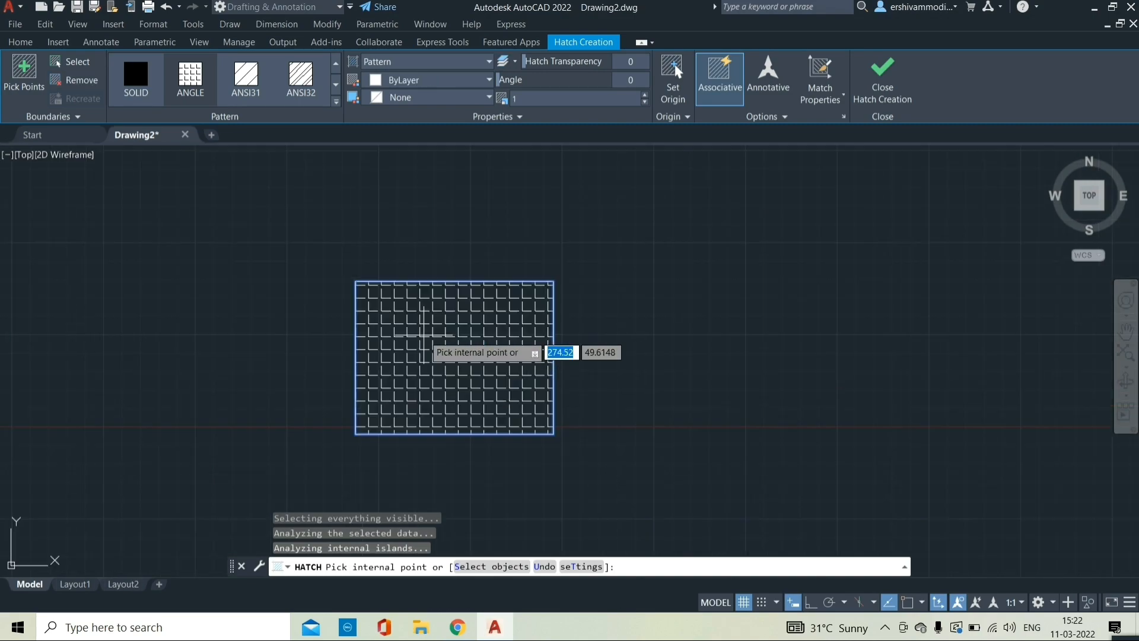
Change the rectangle's hatch pattern to ANSI31 and set its angle to 90.
left_click(249, 84)
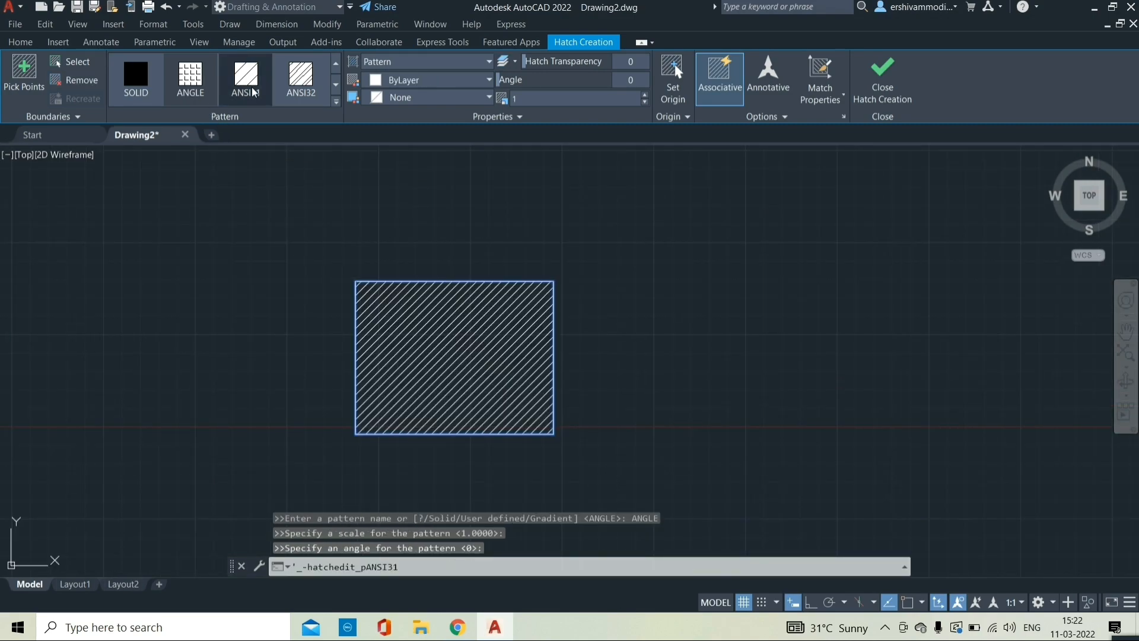
left_click(294, 89)
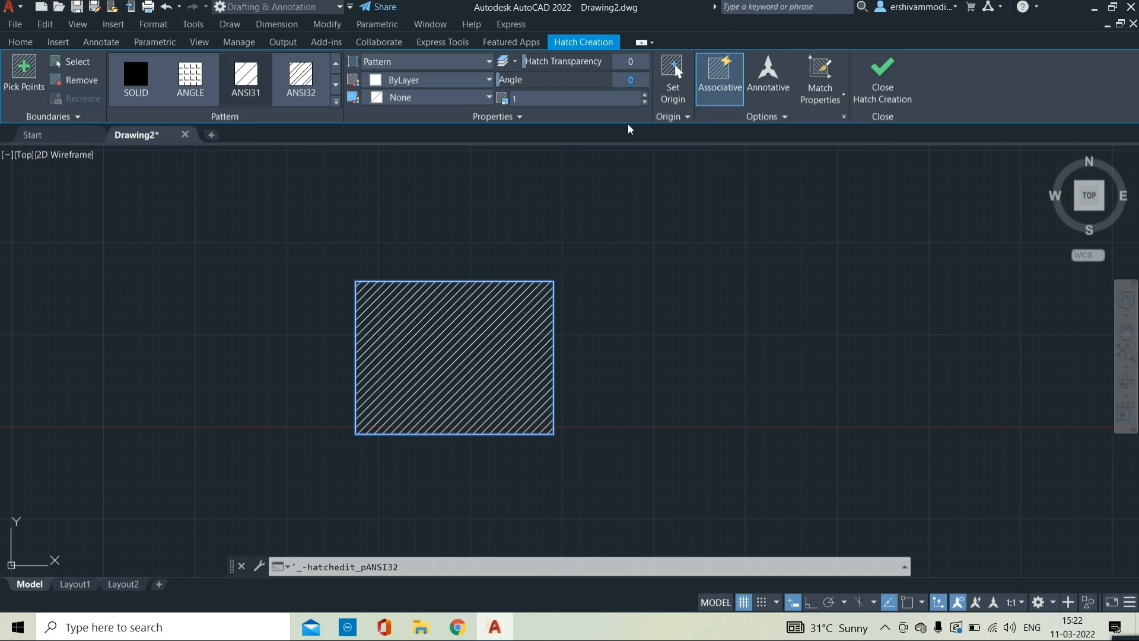
key("Return")
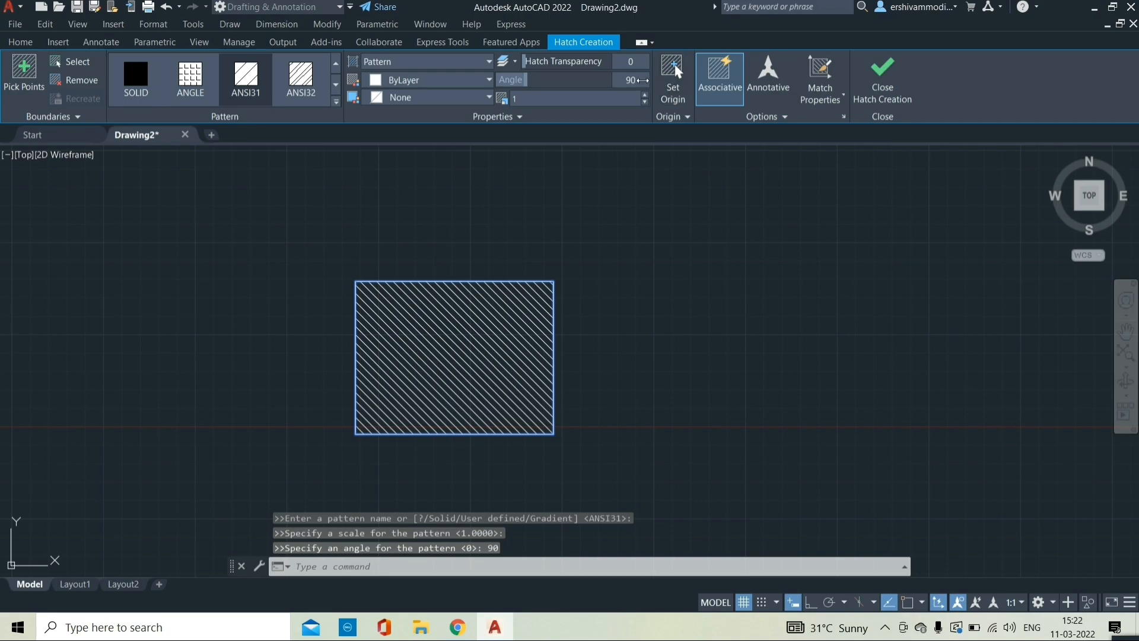
Vary the hatch angle through 76 and 174, and reset it to 0.
left_click_drag(641, 80, 634, 80)
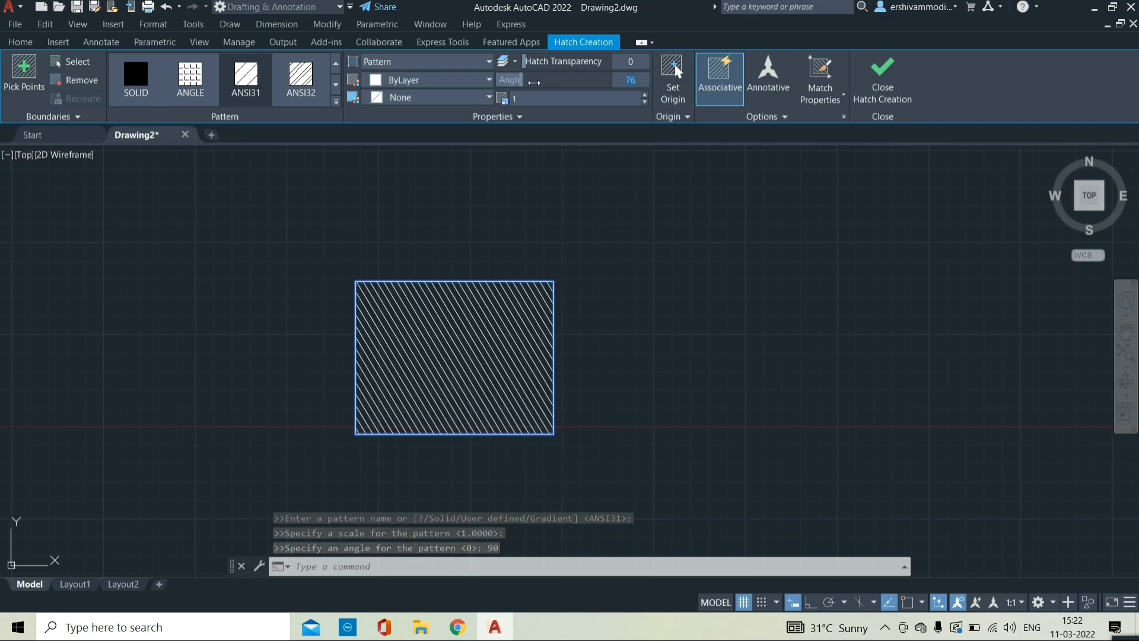
mouse_move(524, 80)
left_mouse_down()
mouse_move(581, 82)
mouse_move(572, 82)
left_mouse_up()
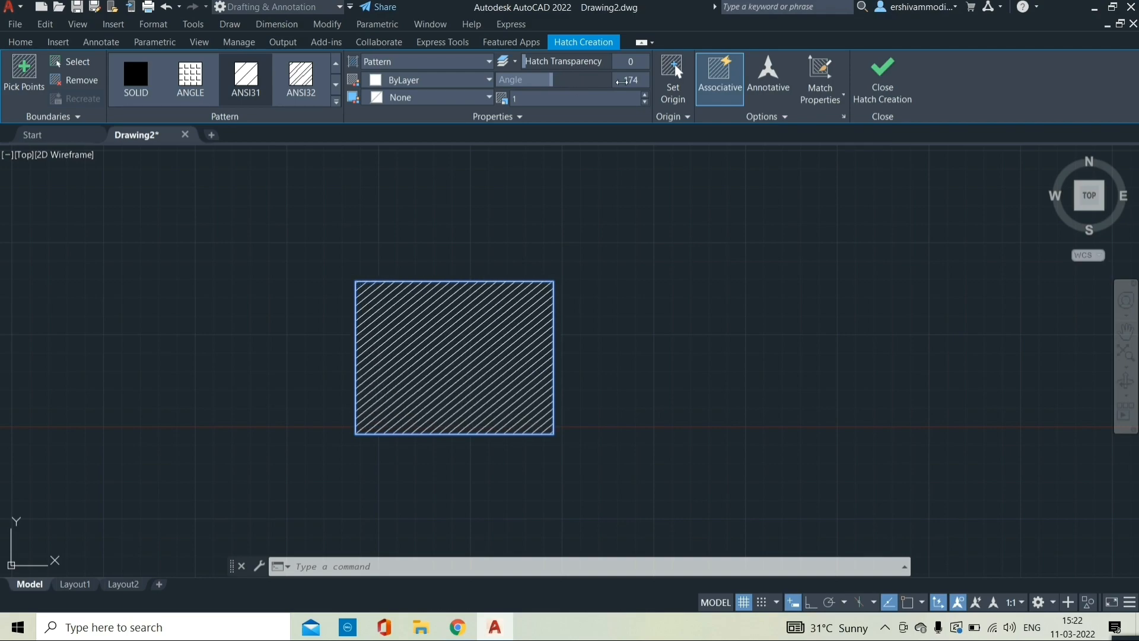
type("0")
key("Return")
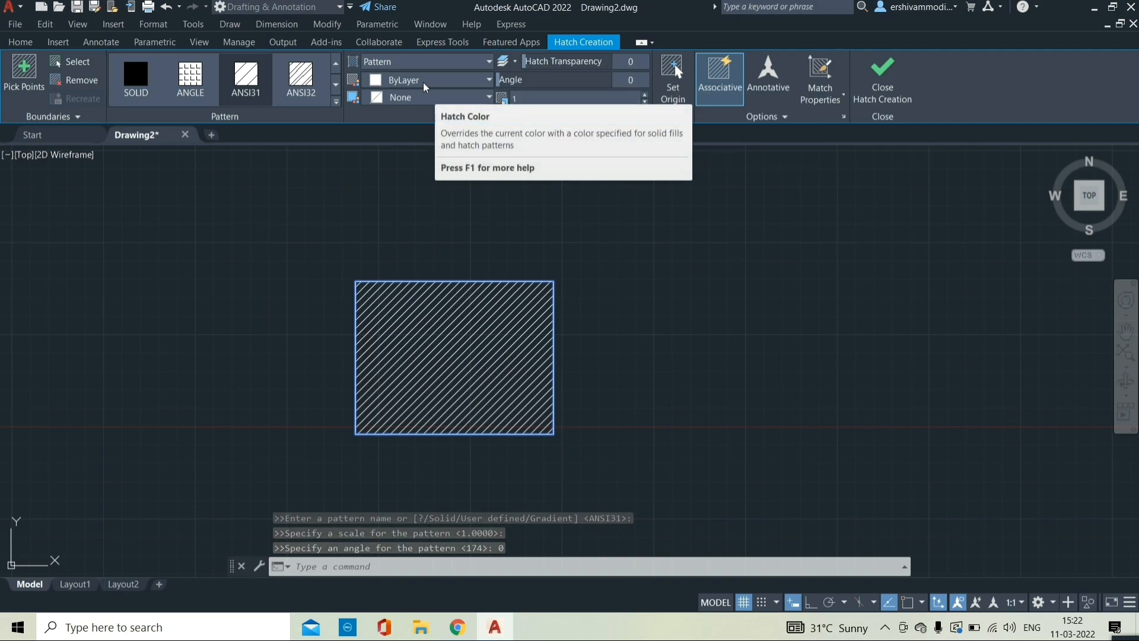
Switch the rectangle's hatch pattern to ANSI32 and back to ANGLE.
left_click(293, 97)
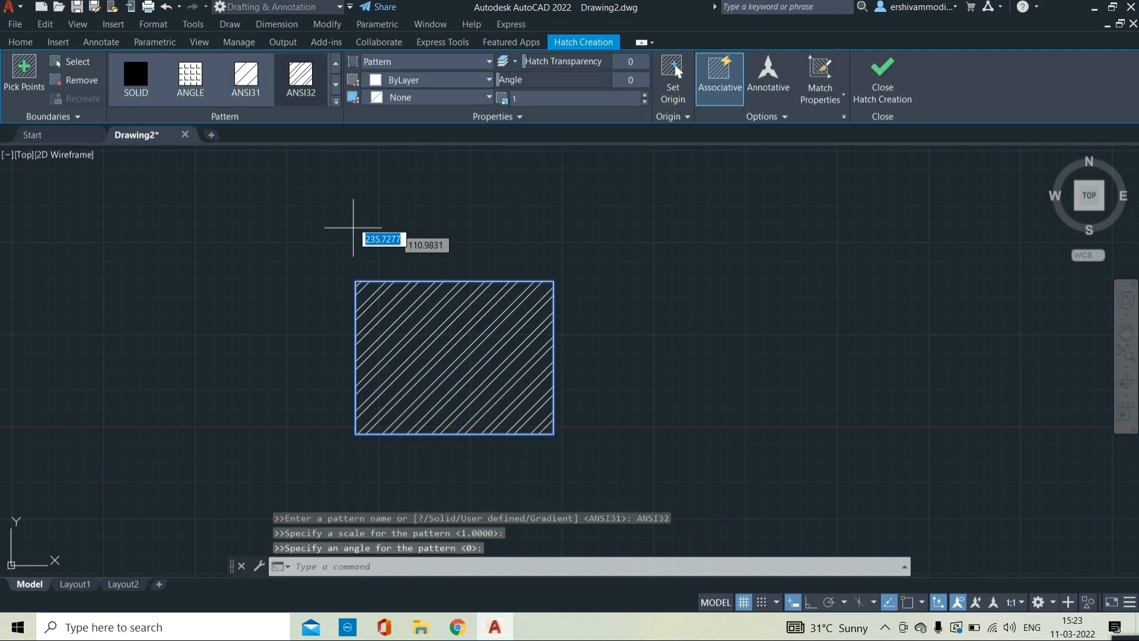
left_click(142, 83)
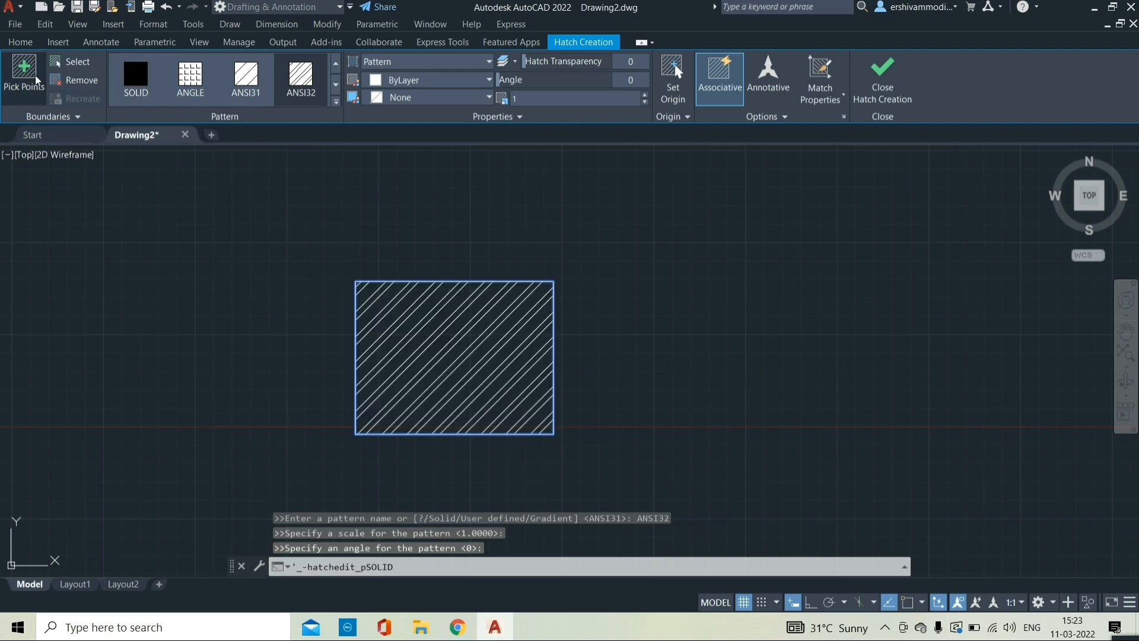
left_click(189, 77)
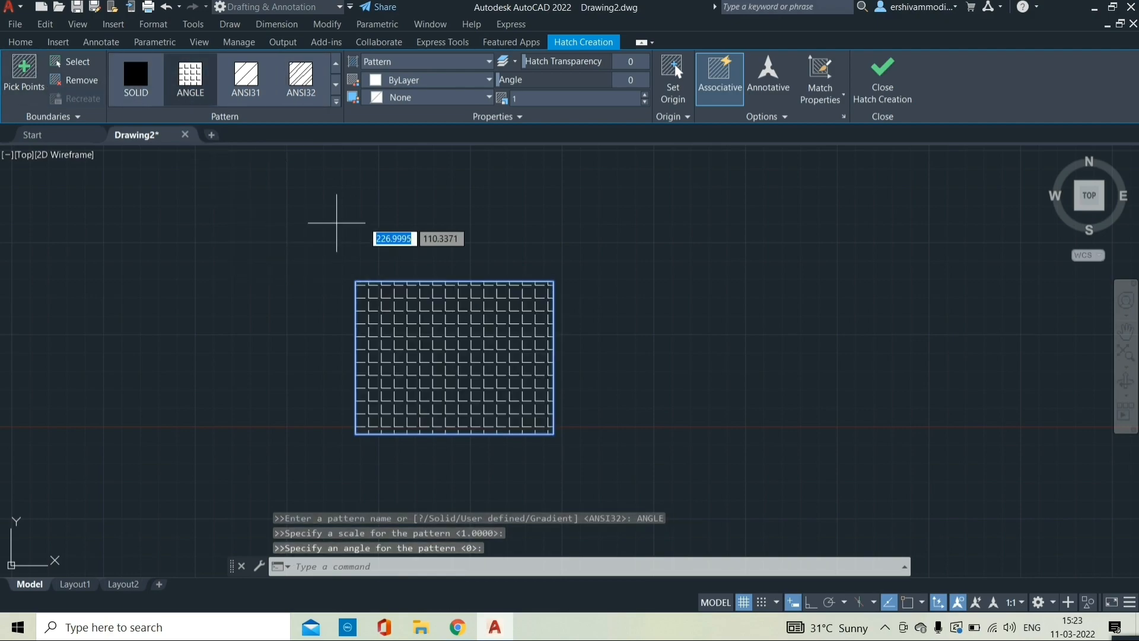
scroll(243, 208, "down", 2)
scroll(319, 237, "up", 2)
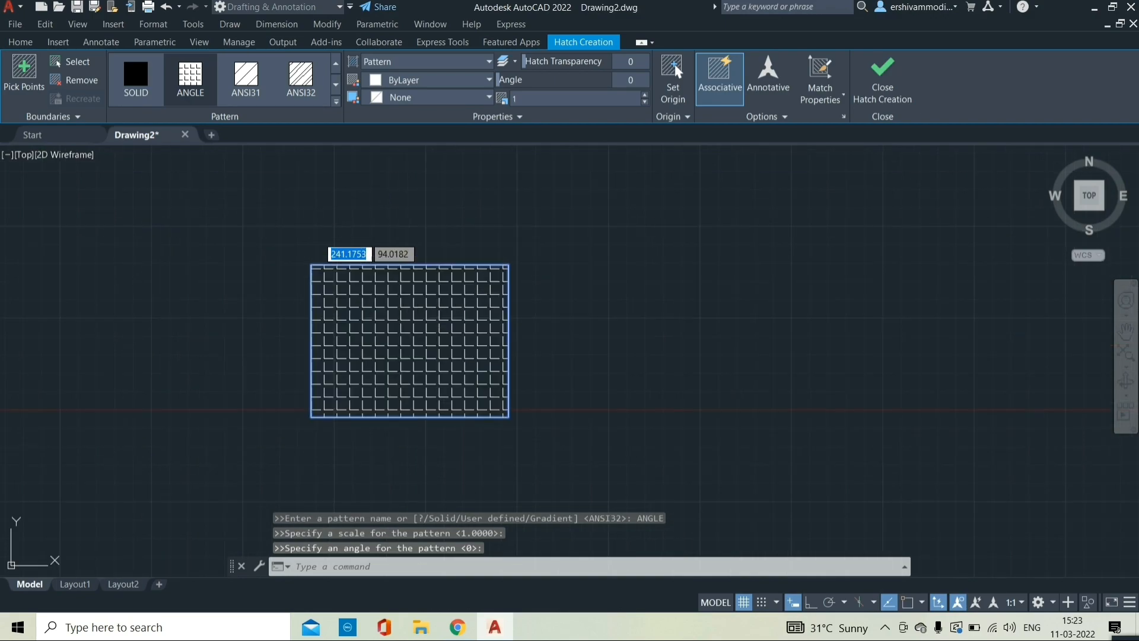
End the Hatch command and undo the hatch inside the rectangle.
key("Escape")
key("Escape")
key("Escape")
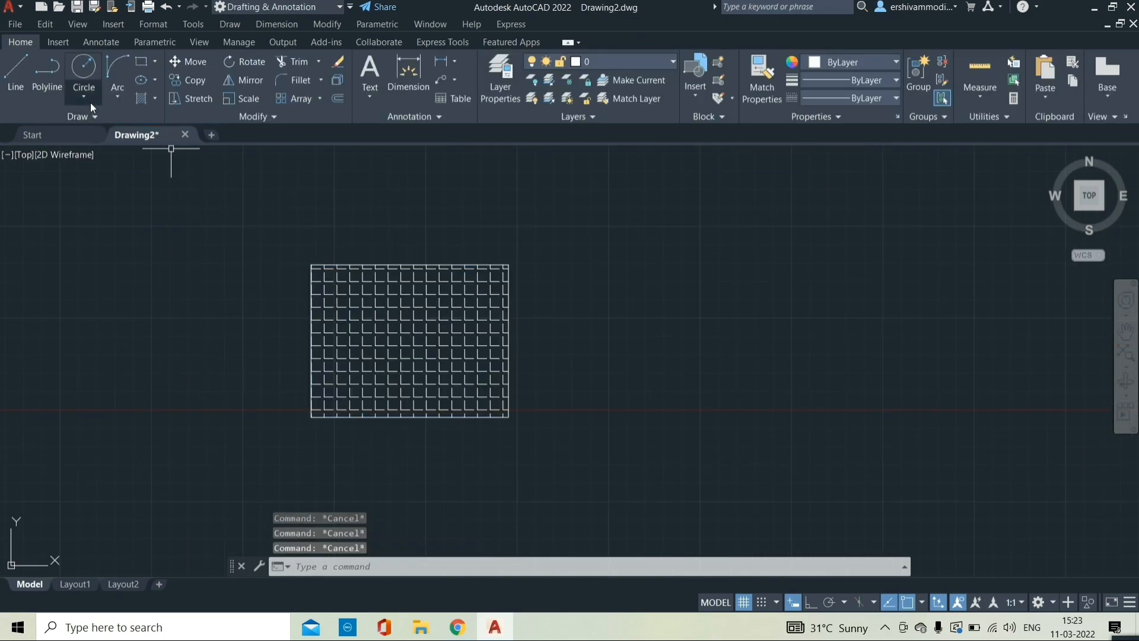
key("ctrl+z")
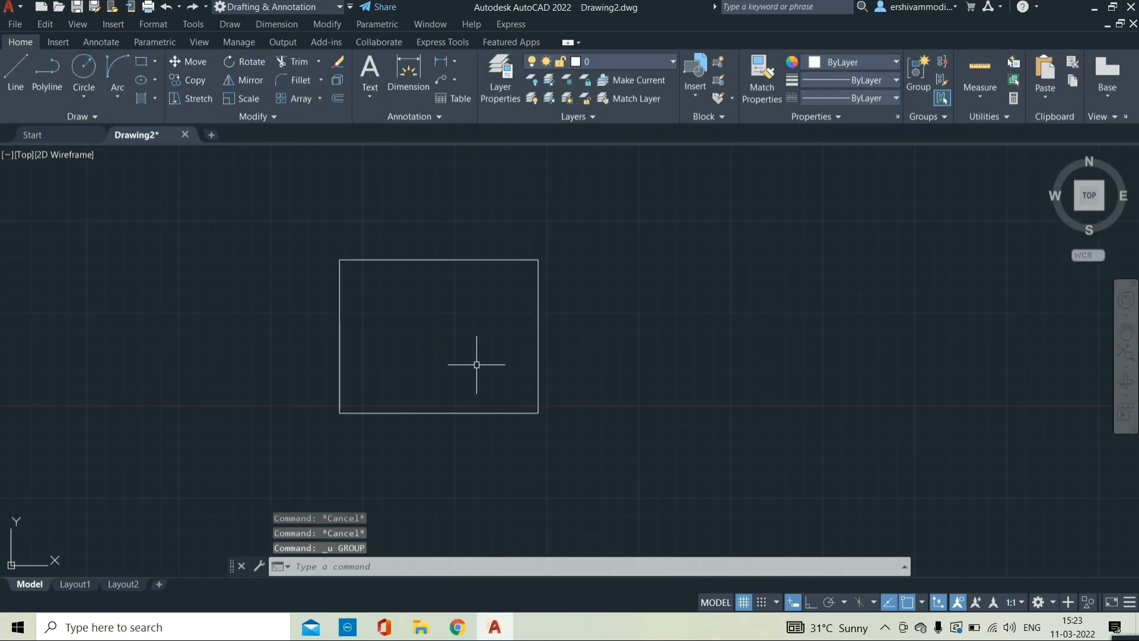
Fill the rectangle with a blue-to-yellow gradient and undo the fill.
left_click(155, 99)
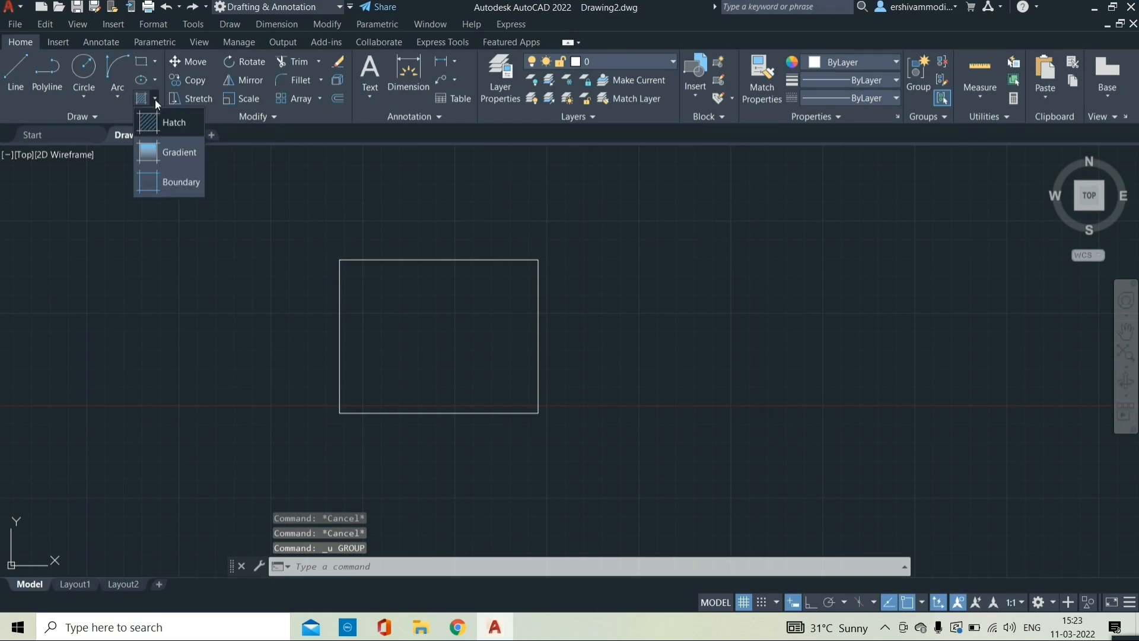
left_click(166, 146)
left_click(420, 314)
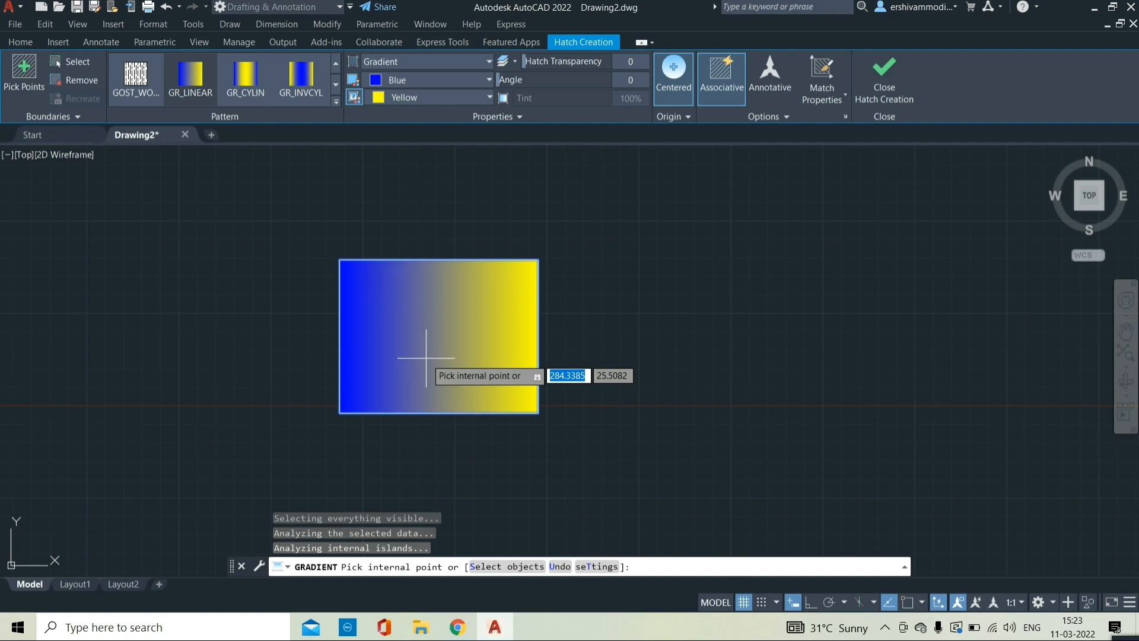
key("ctrl+z")
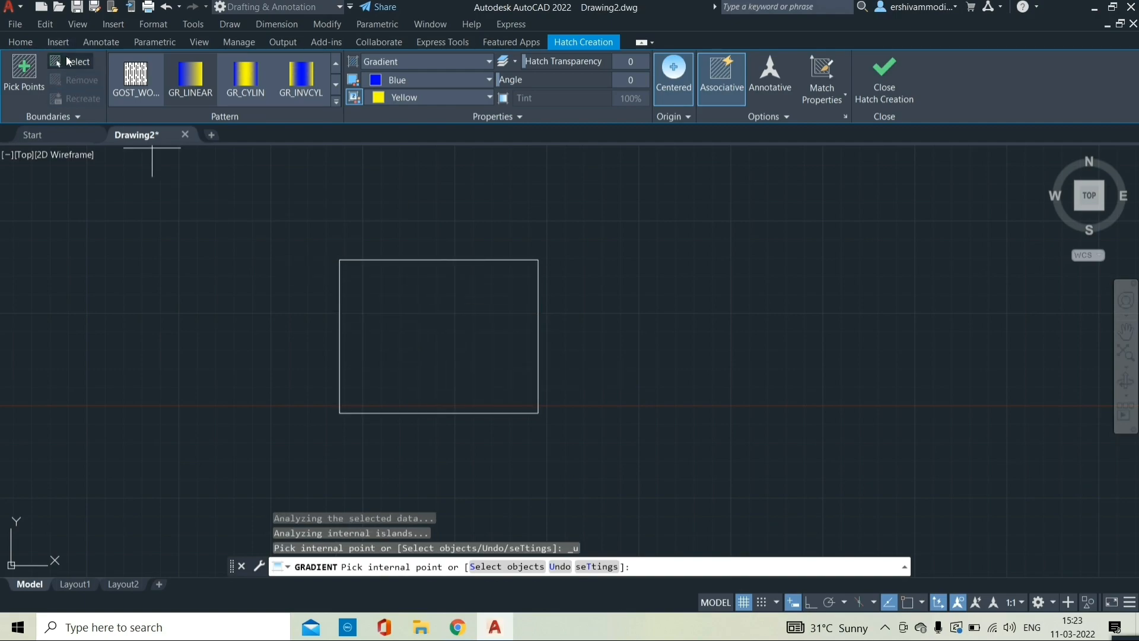
key("ctrl+z")
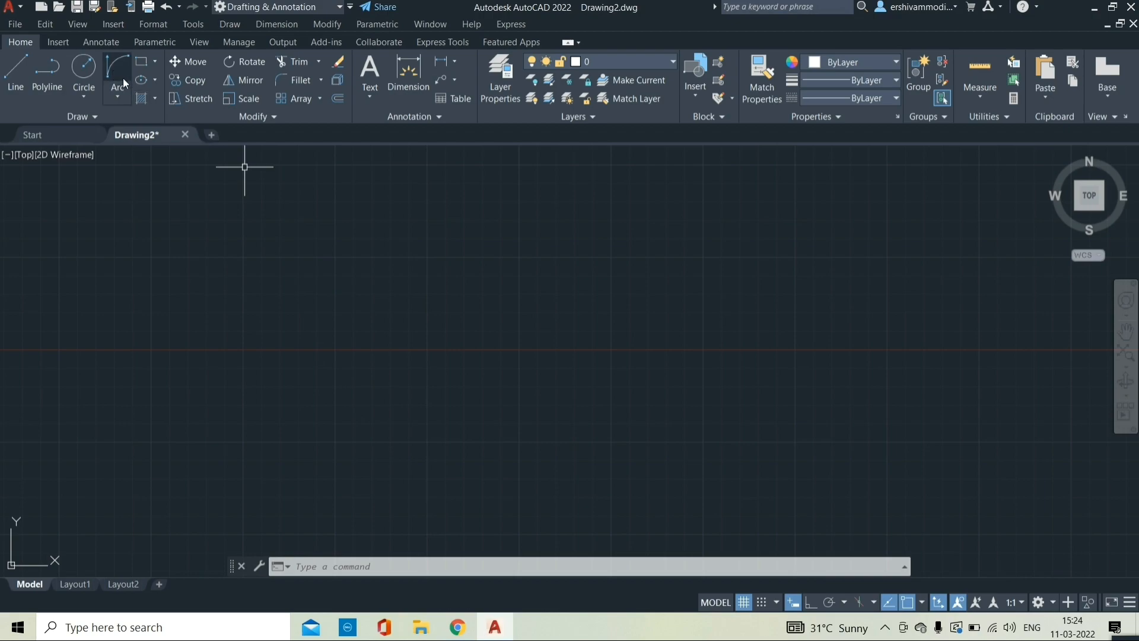
Draw a rectangle about 122 by 81 units from two opposite corners.
left_click(140, 64)
left_click(338, 269)
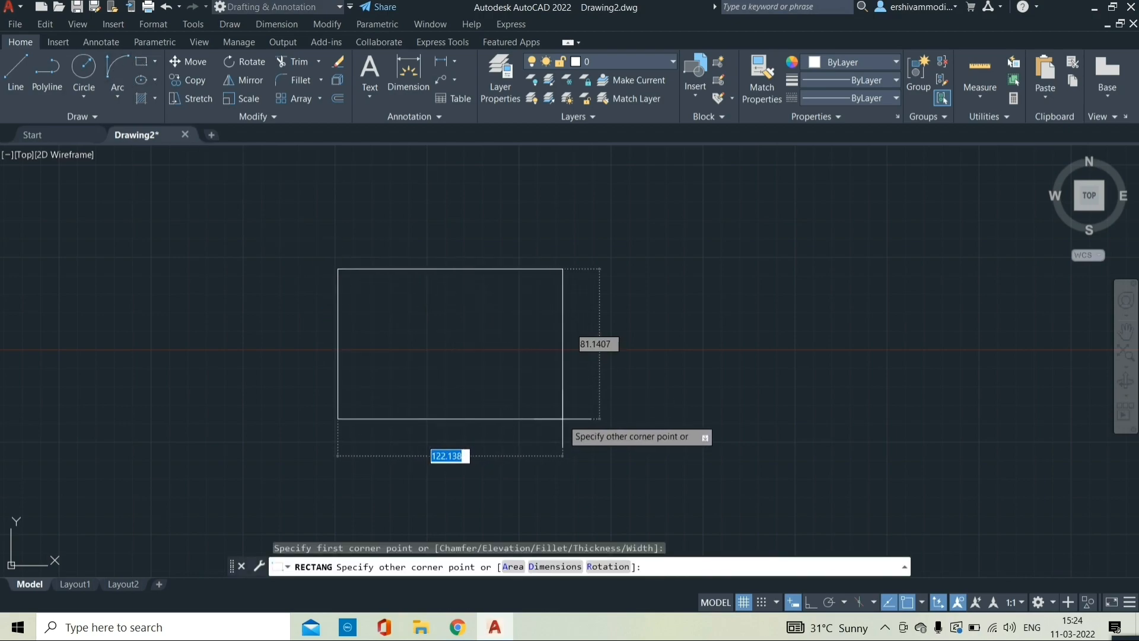
left_click(562, 419)
left_click(155, 80)
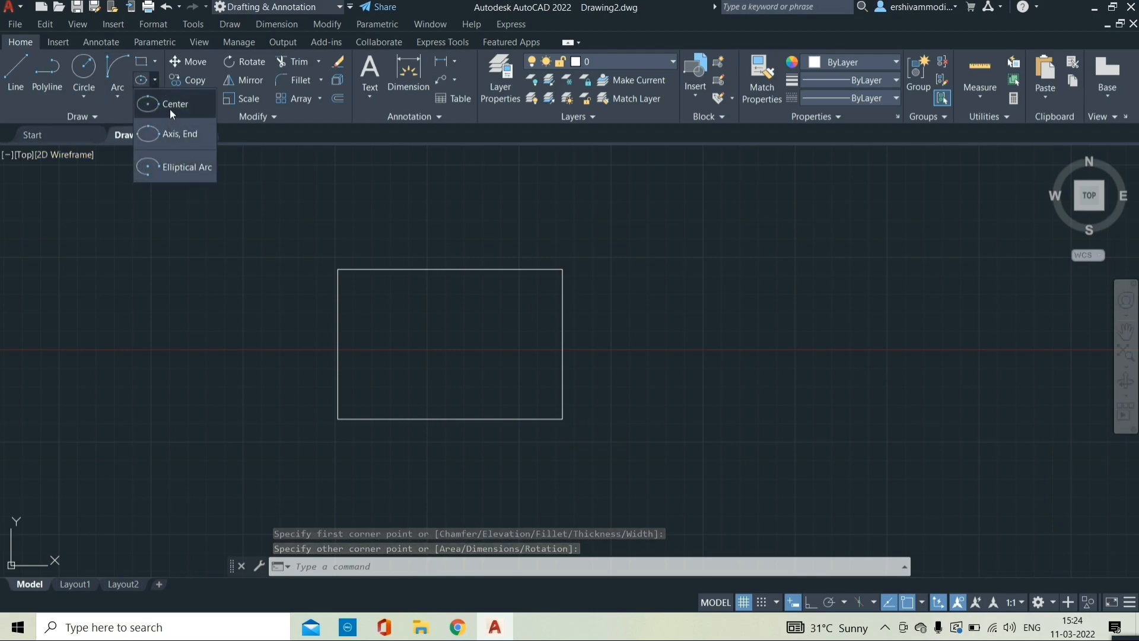
left_click(170, 105)
key("Escape")
key("Escape")
Draw a Center ellipse from the rectangle's centre, reaching the midpoint of its upper edge and its right edge.
left_click(154, 81)
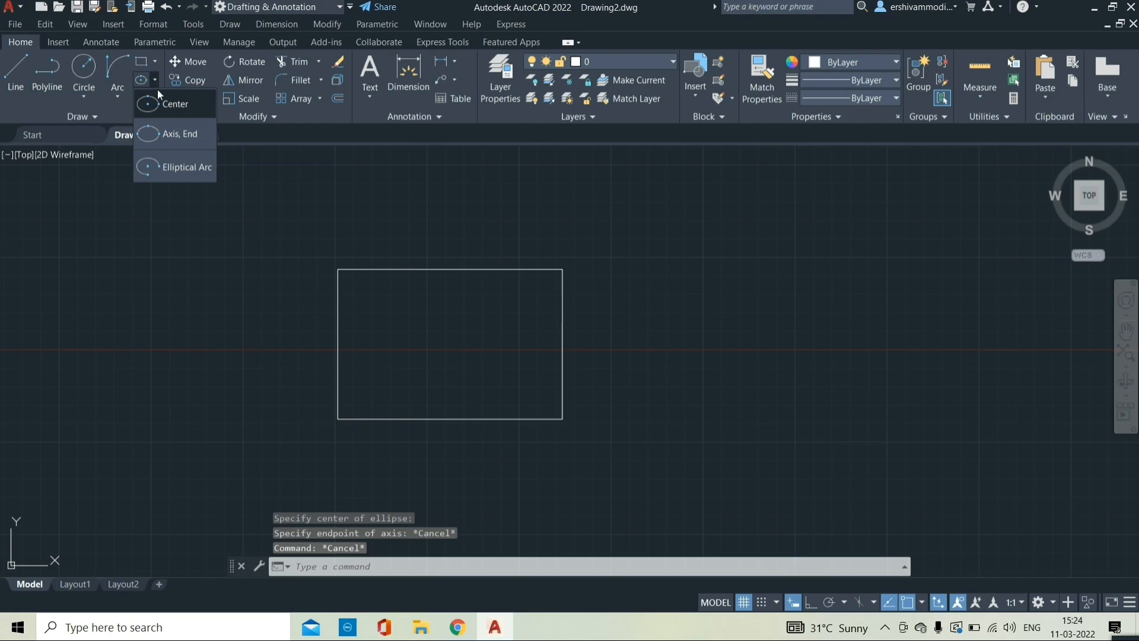
left_click(164, 108)
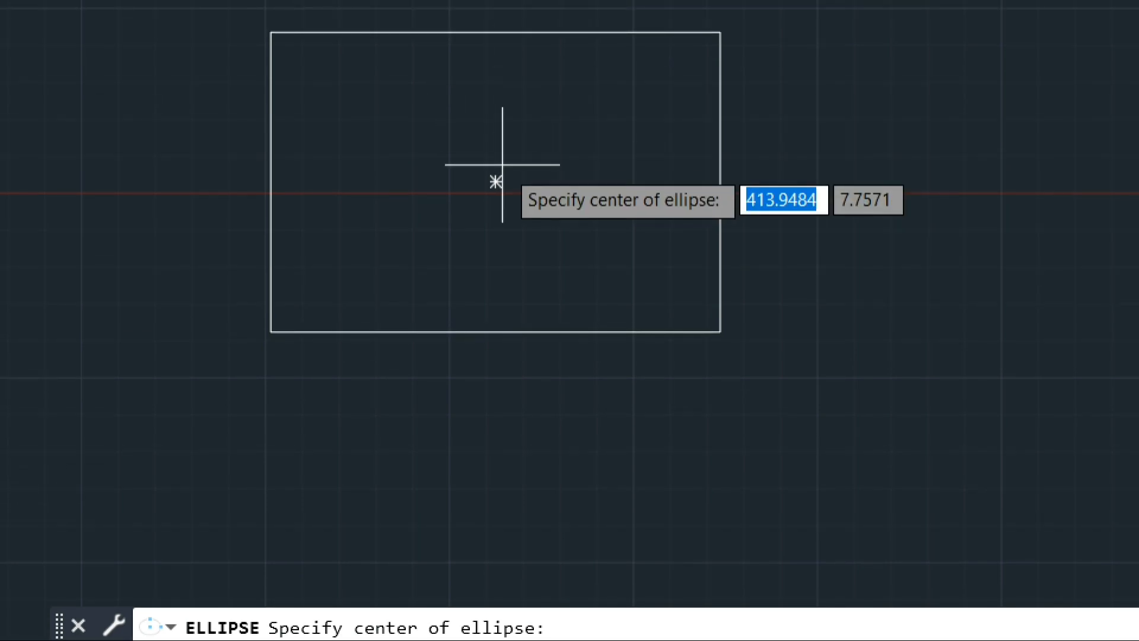
left_click(497, 173)
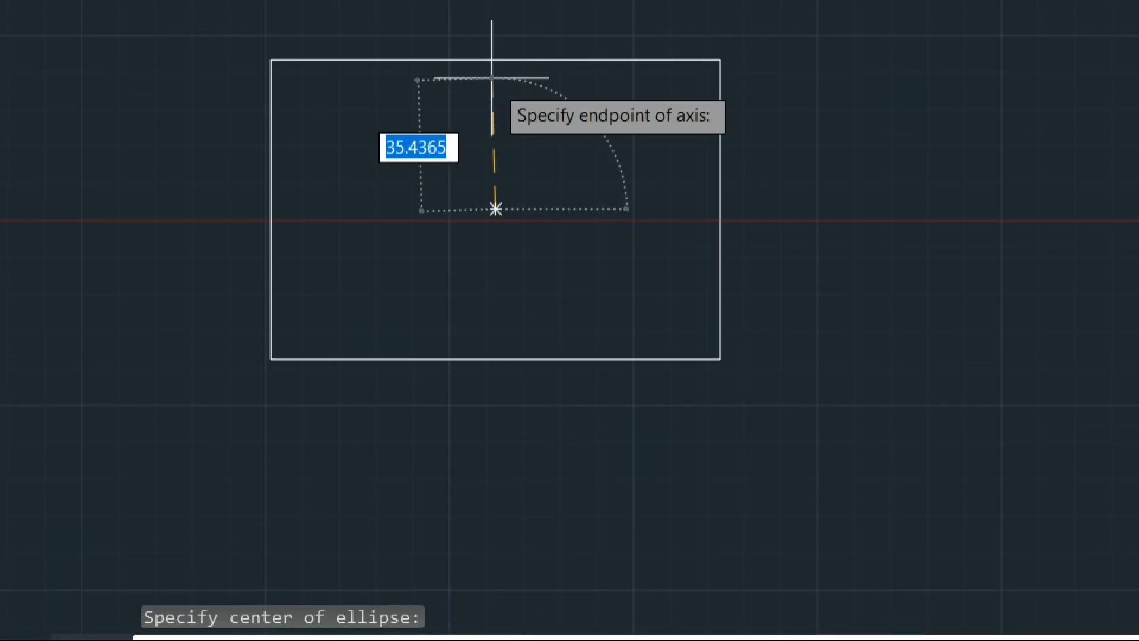
left_click(495, 65)
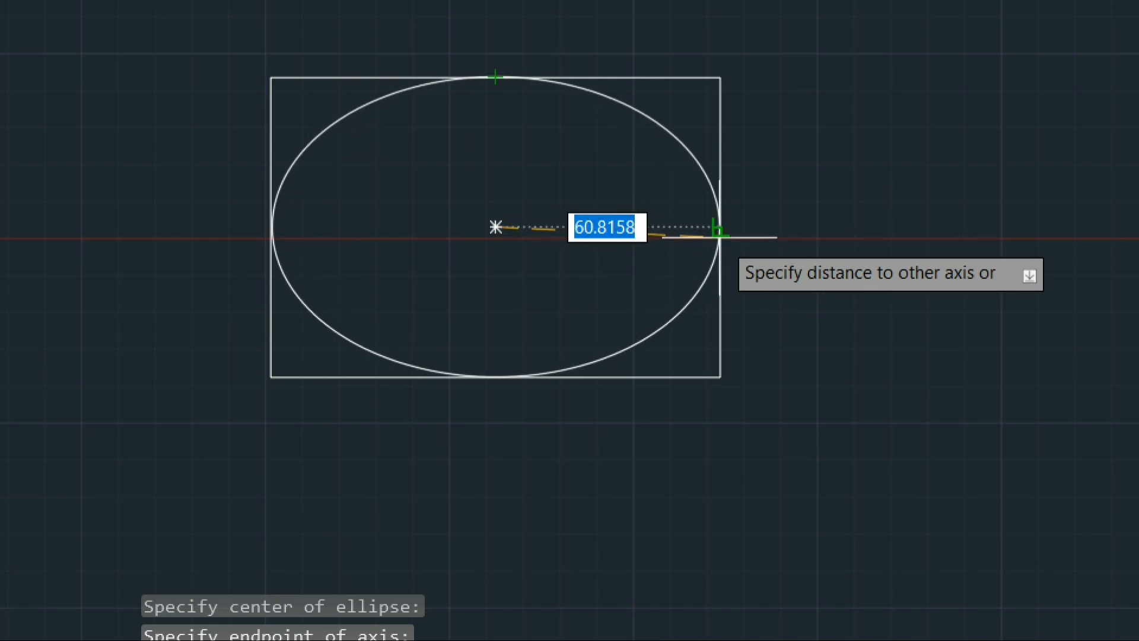
left_click(719, 227)
scroll(644, 237, "down", 4)
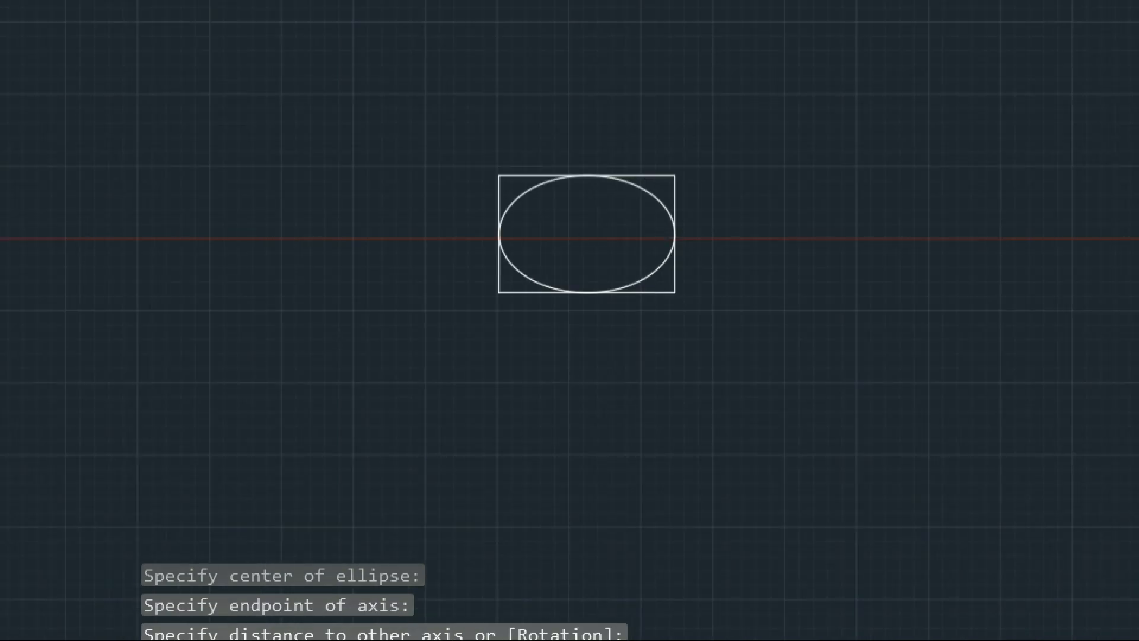
scroll(645, 237, "up", 2)
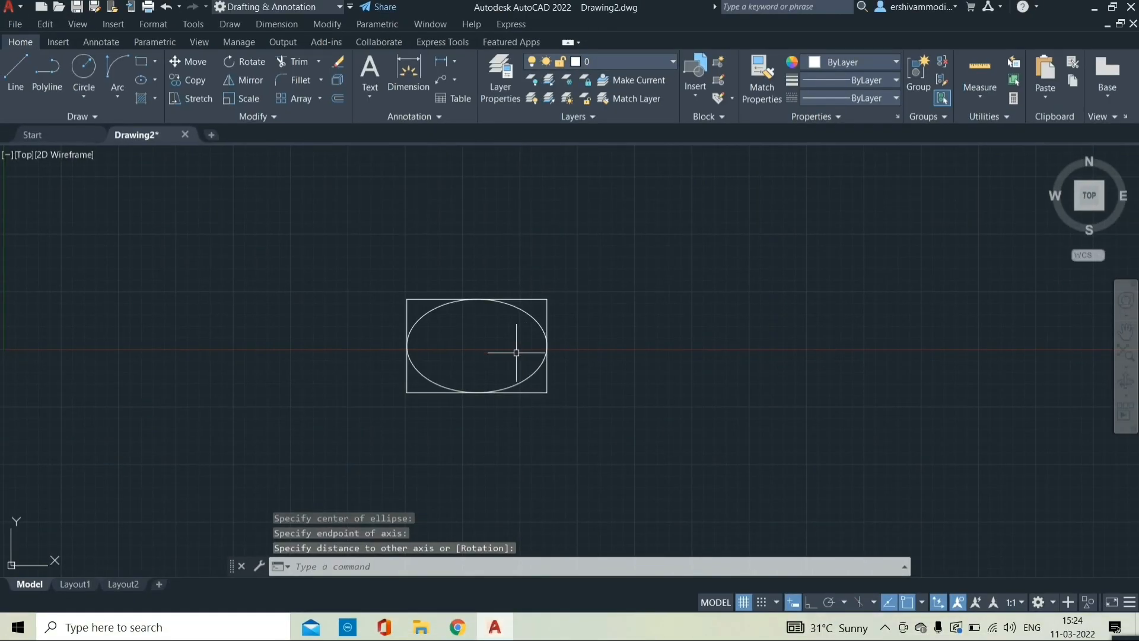
Delete the ellipse inside the rectangle.
scroll(644, 237, "up", 4)
scroll(645, 237, "down", 2)
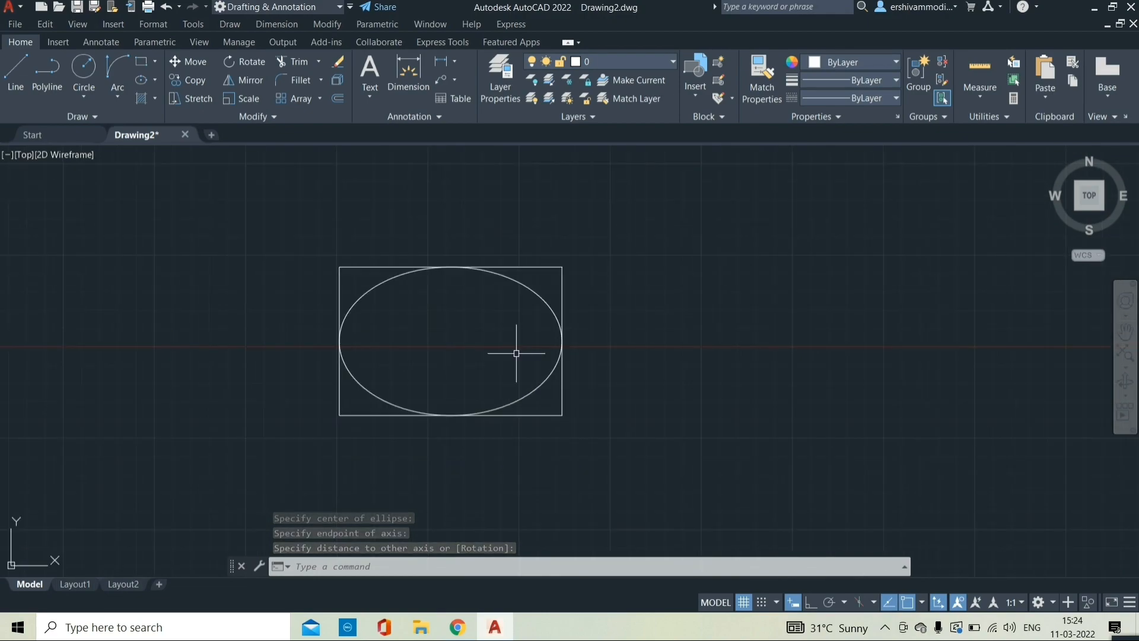
left_click(528, 290)
key("Delete")
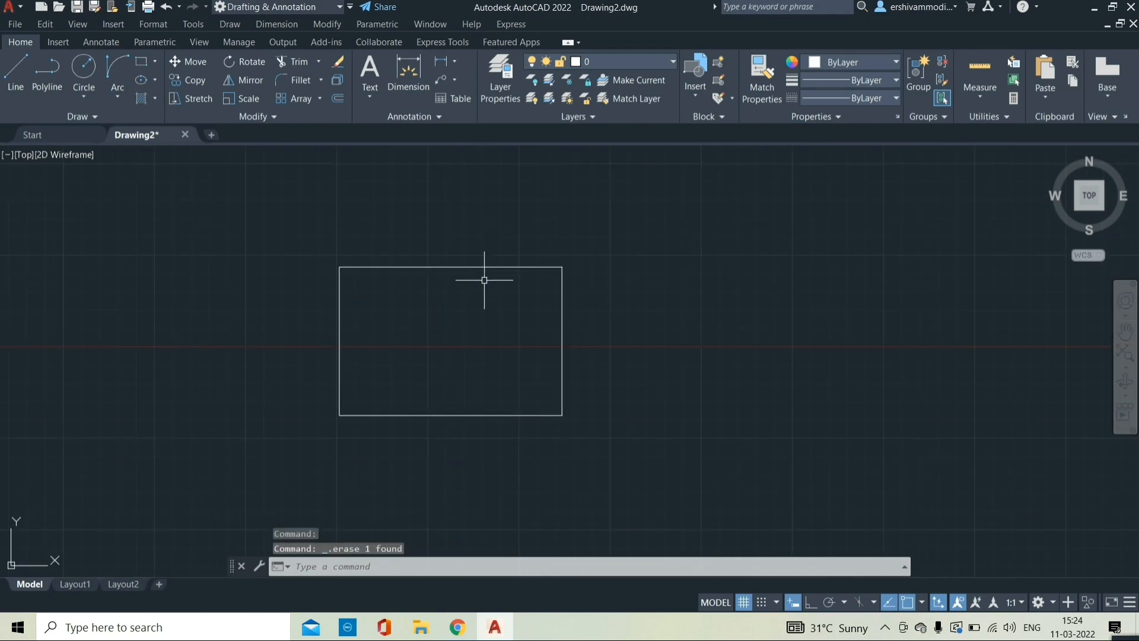
Draw a Center ellipse from the rectangle's centre, reaching the midpoints of its upper and right edges.
left_click(155, 83)
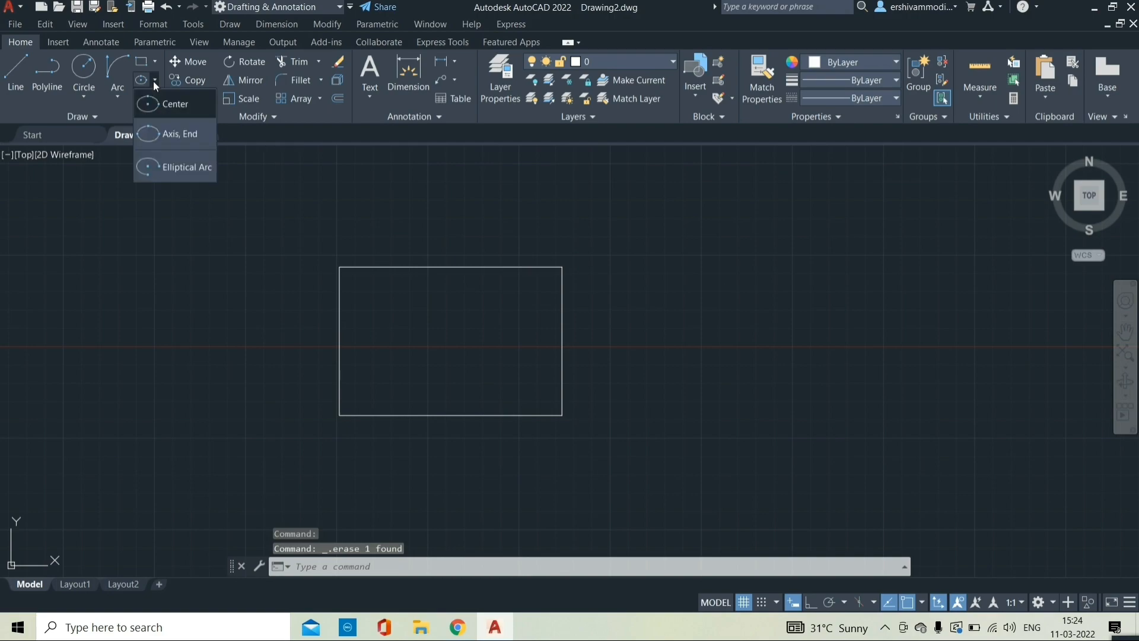
left_click(165, 104)
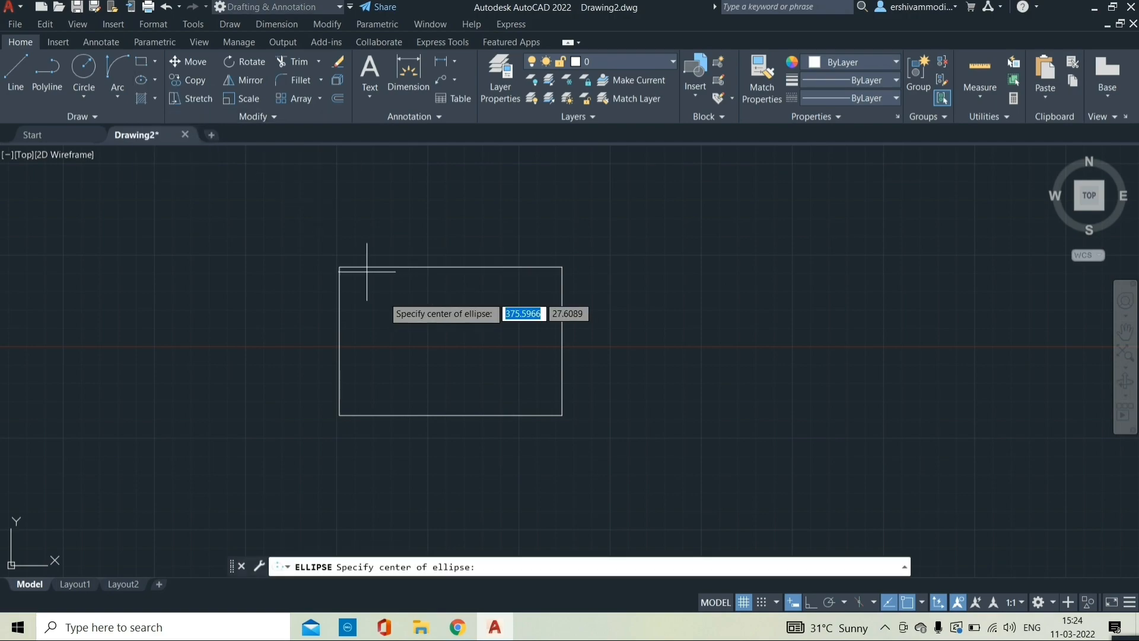
left_click(451, 341)
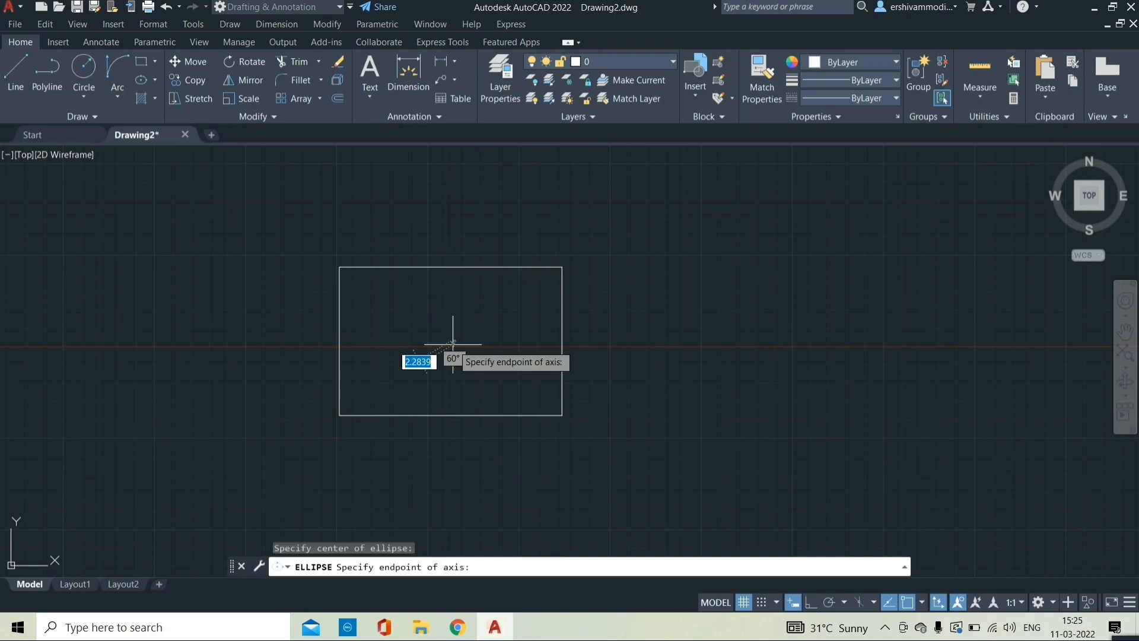
left_click(451, 266)
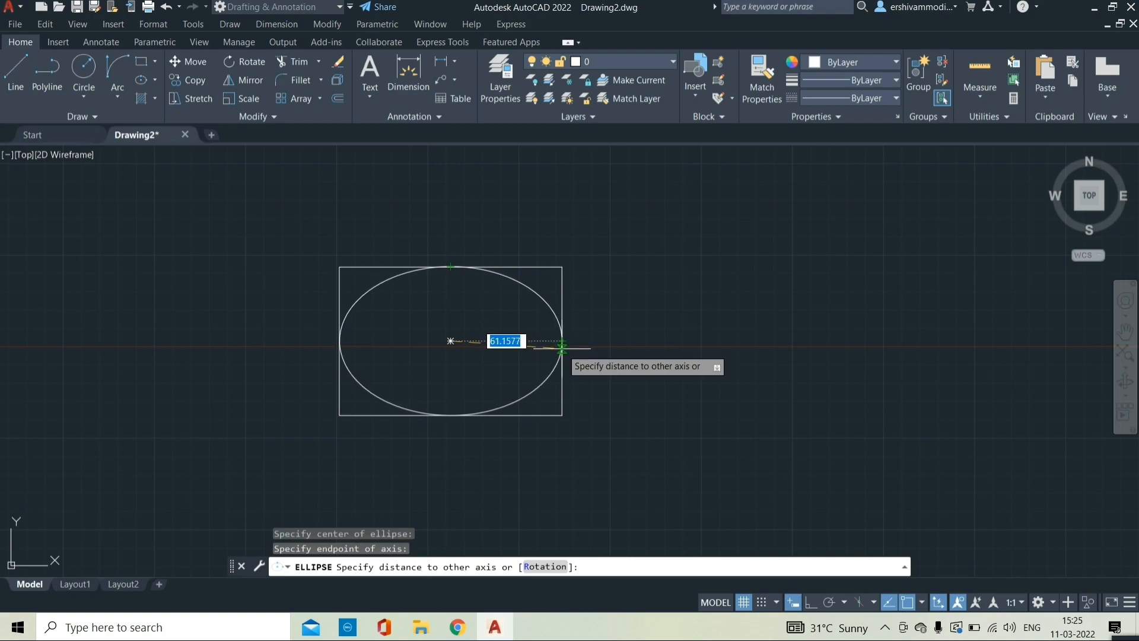
left_click(560, 341)
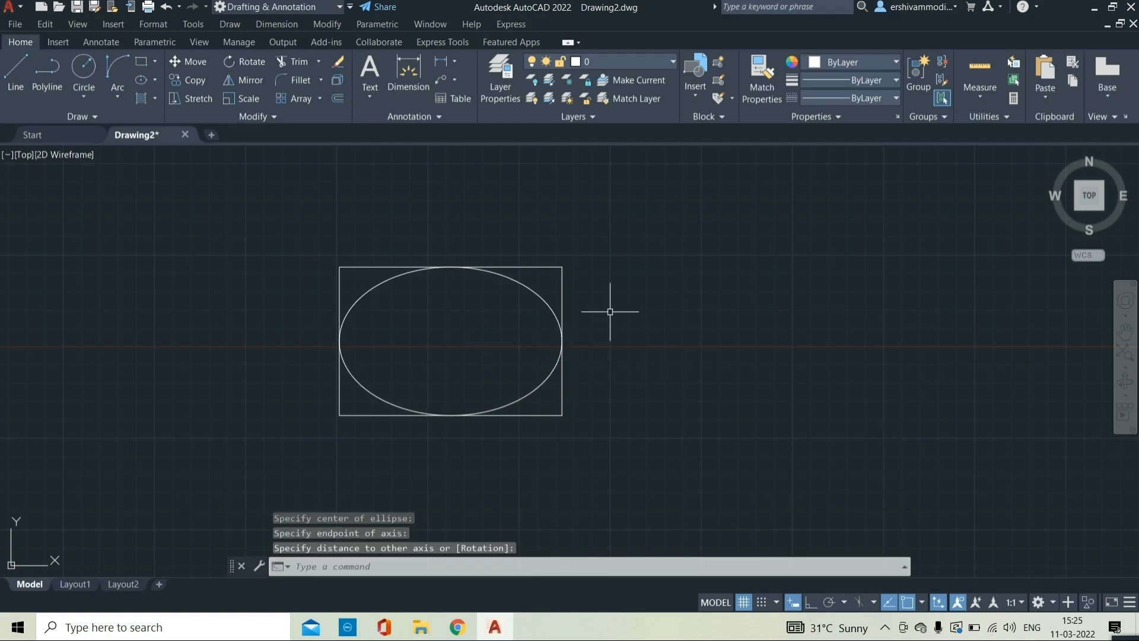
Draw a second rectangle of similar size beside the first one, from its upper-left to its lower-right corner.
middle_click_drag(518, 316, 330, 304)
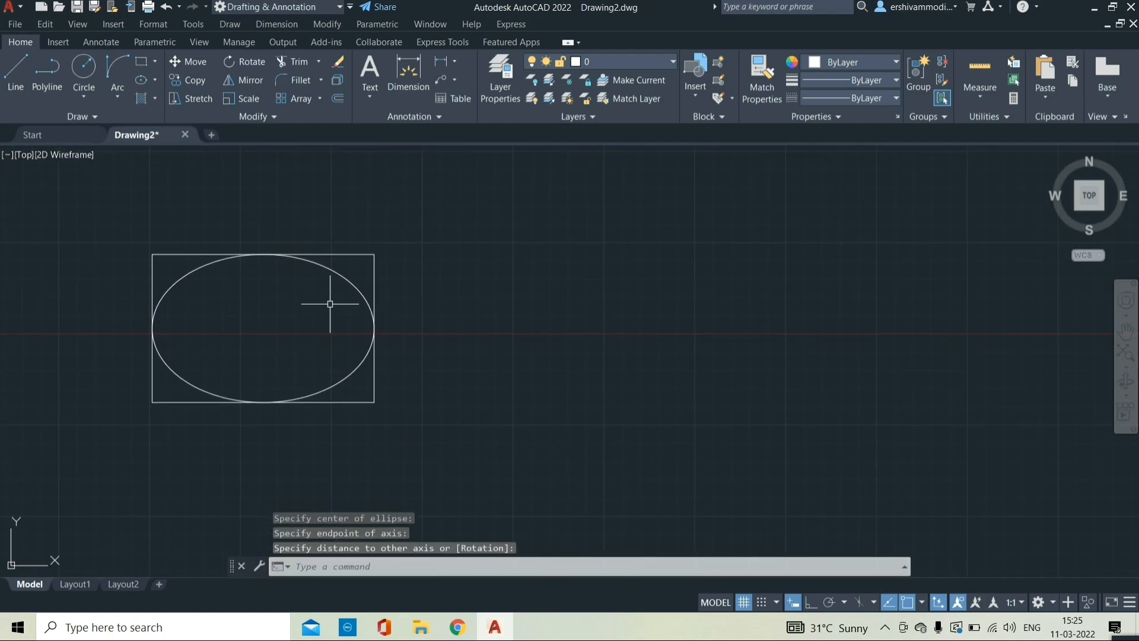
left_click(143, 61)
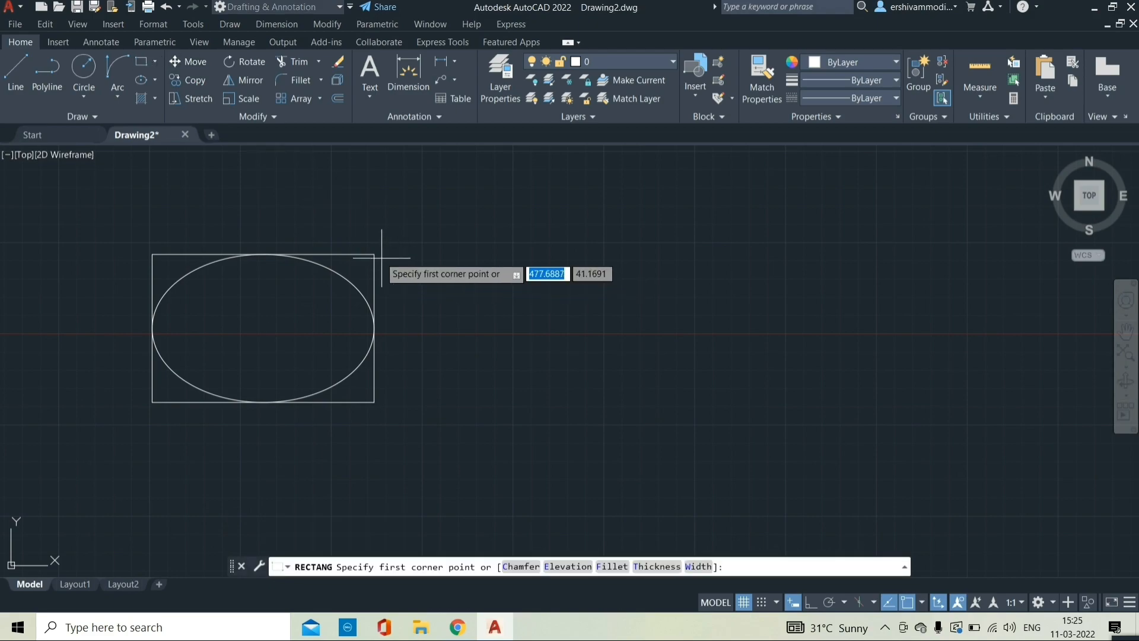
left_click(439, 254)
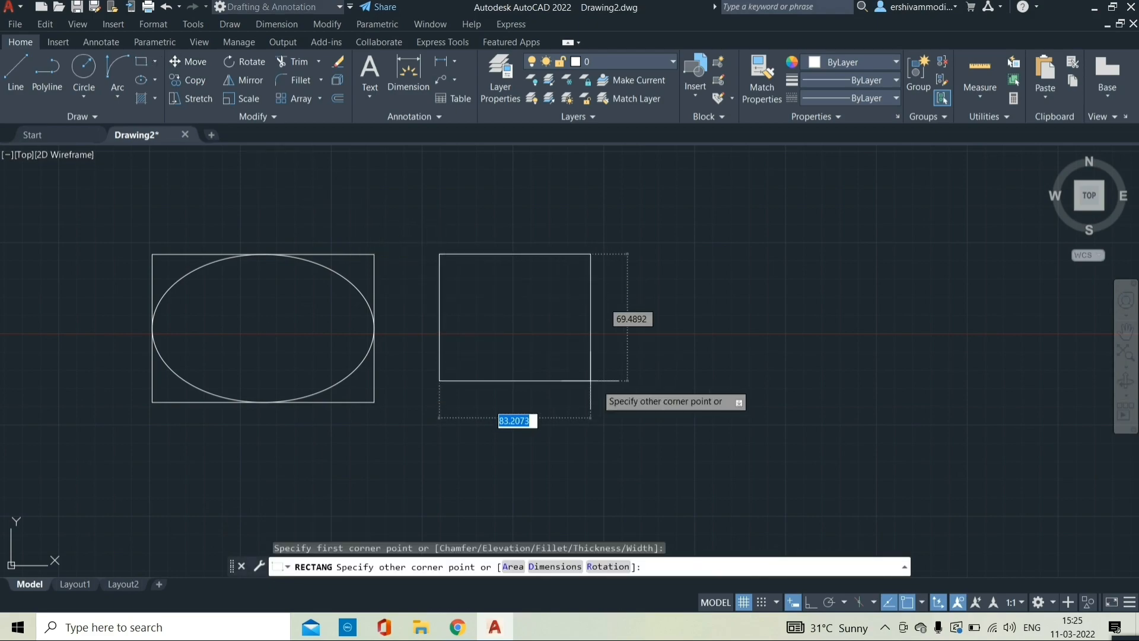
left_click(638, 404)
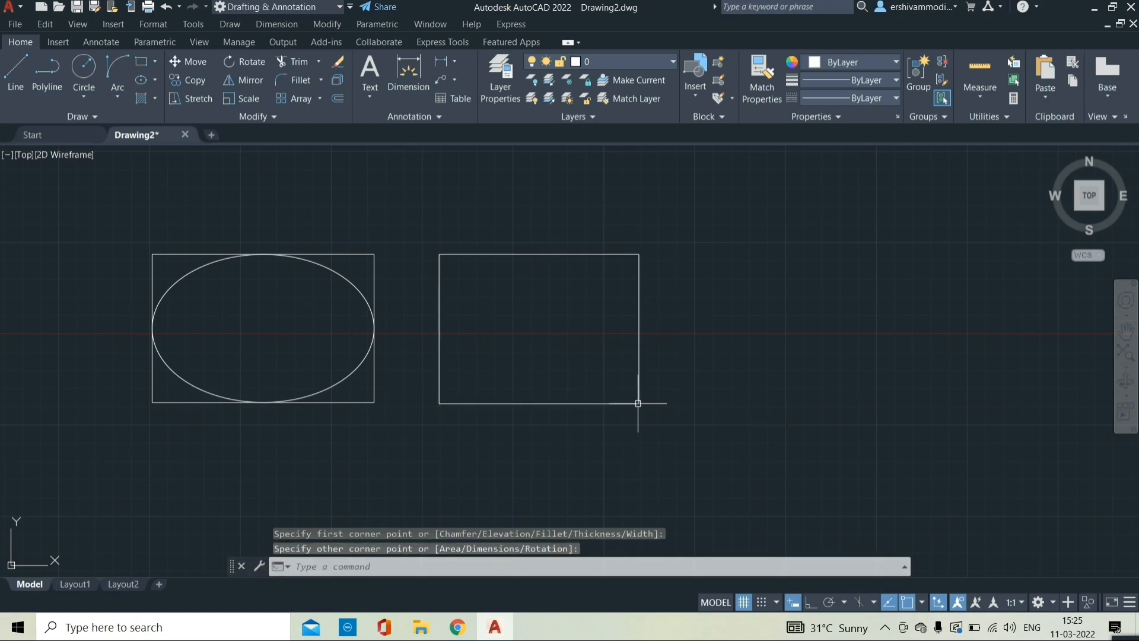
Draw an Axis, End ellipse in the second rectangle between its left and right edge midpoints, reaching the upper edge's midpoint.
left_click(154, 80)
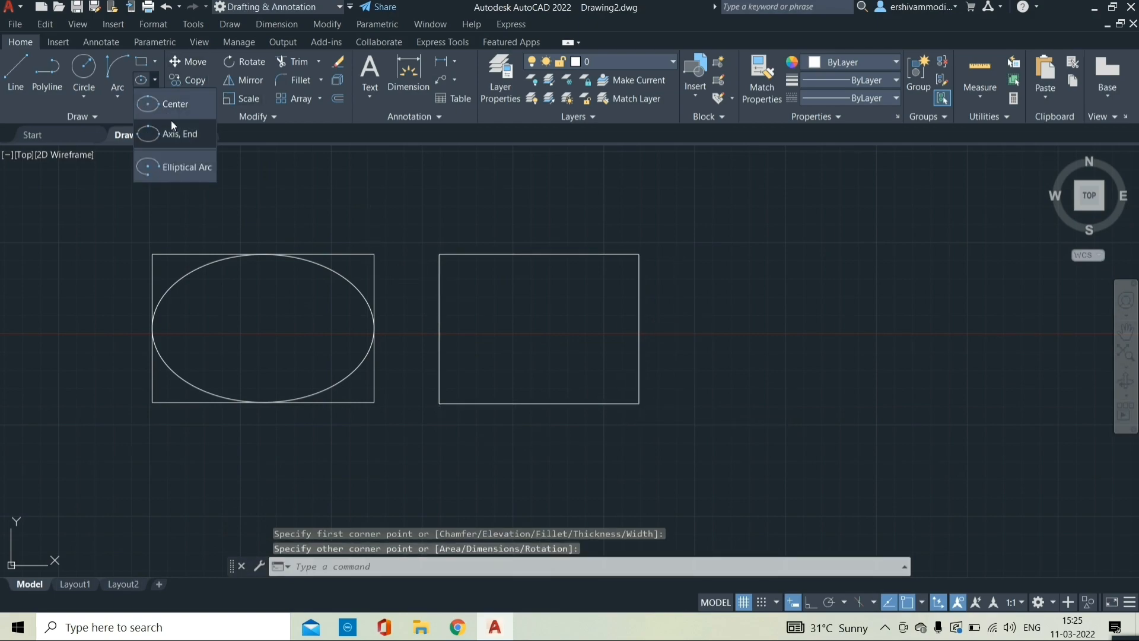
left_click(174, 134)
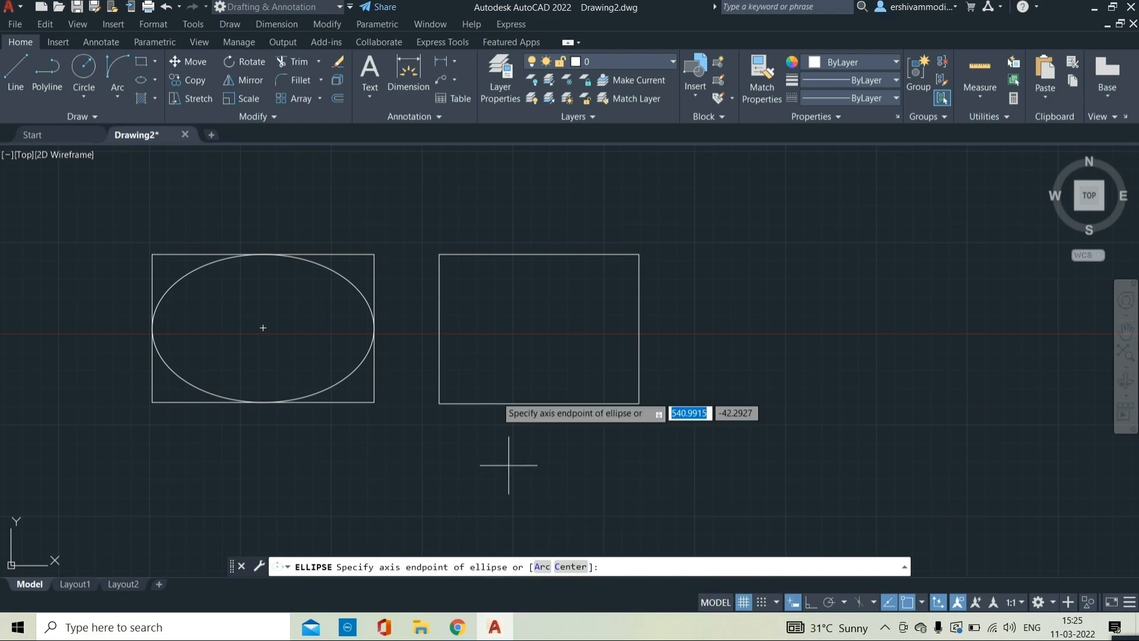
left_click(439, 328)
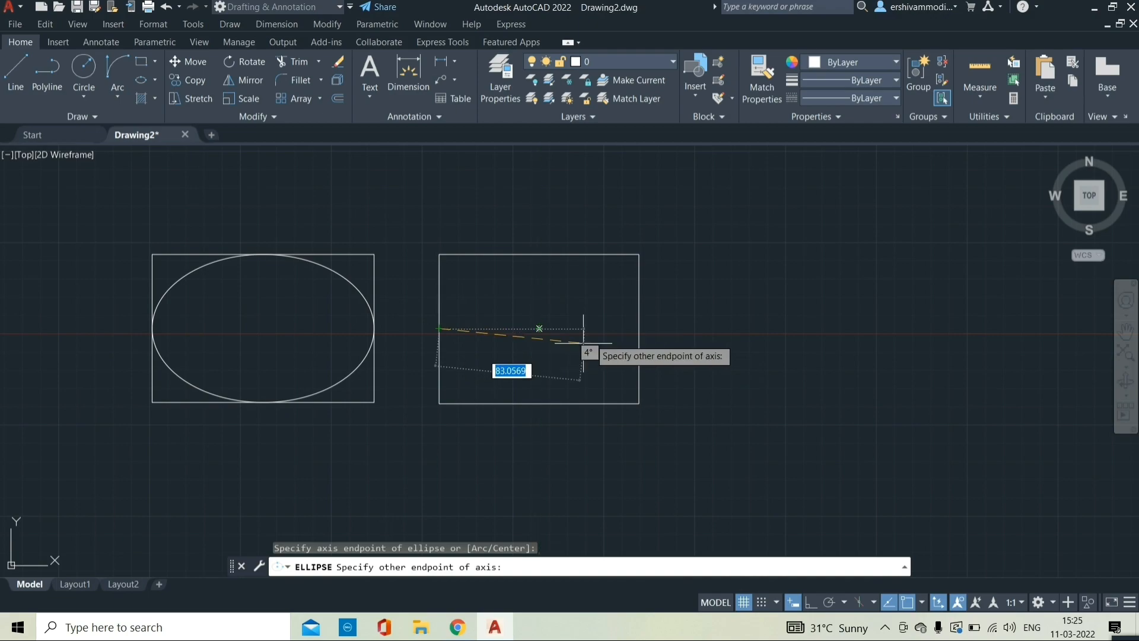
left_click(639, 328)
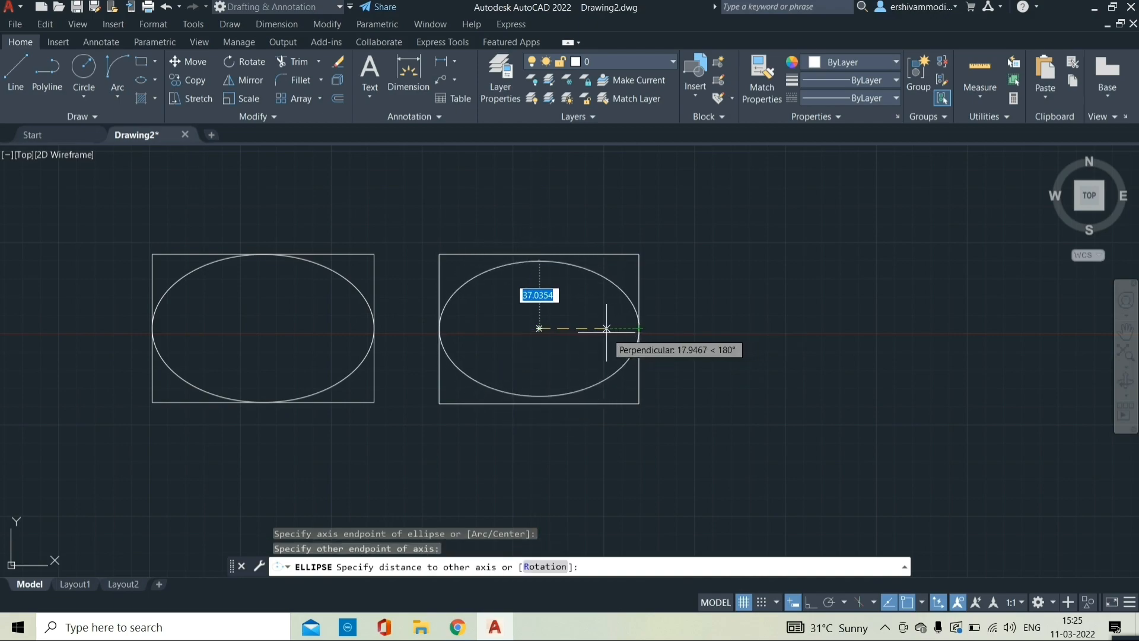
left_click(538, 254)
Copy the second rectangle and paste the copy to its right.
middle_click_drag(575, 341, 444, 340)
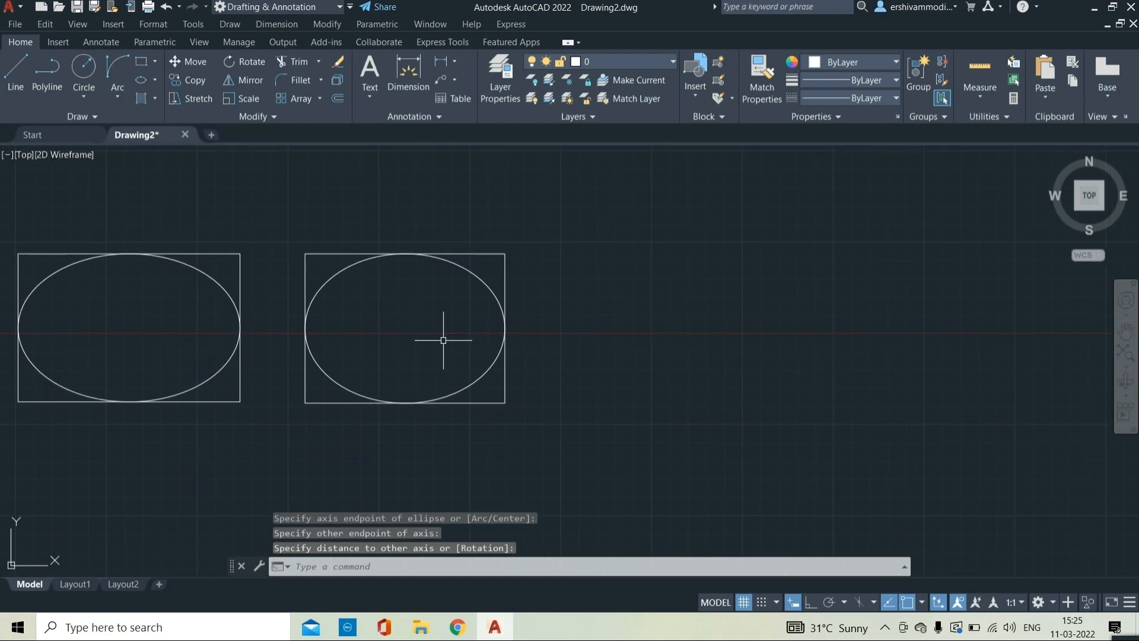
left_click(327, 252)
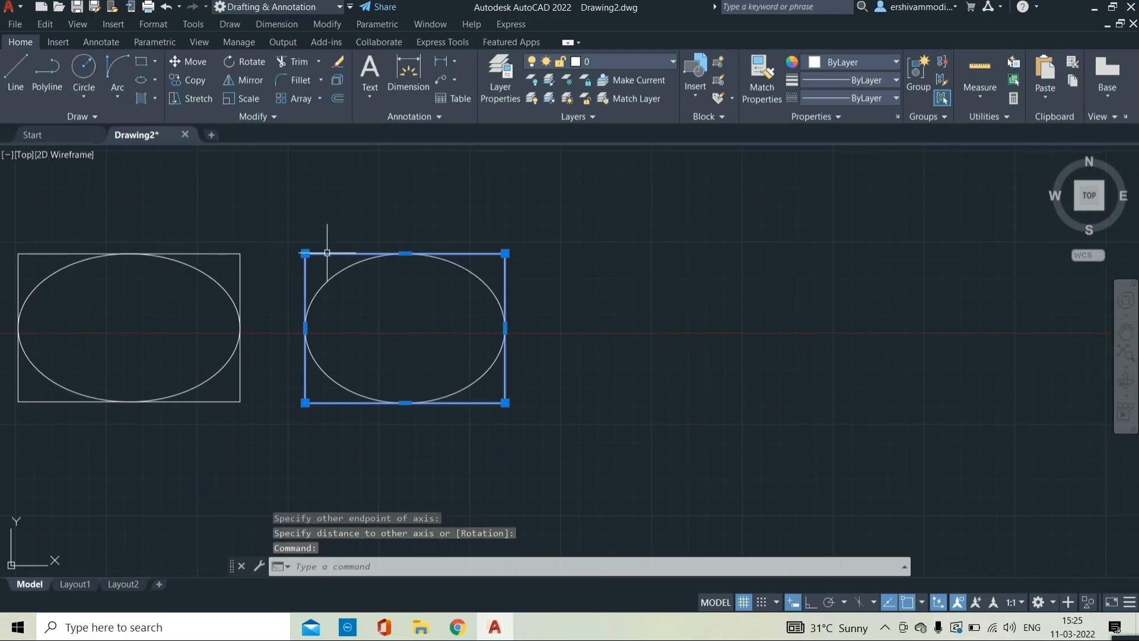
key("ctrl+c")
left_click(602, 291)
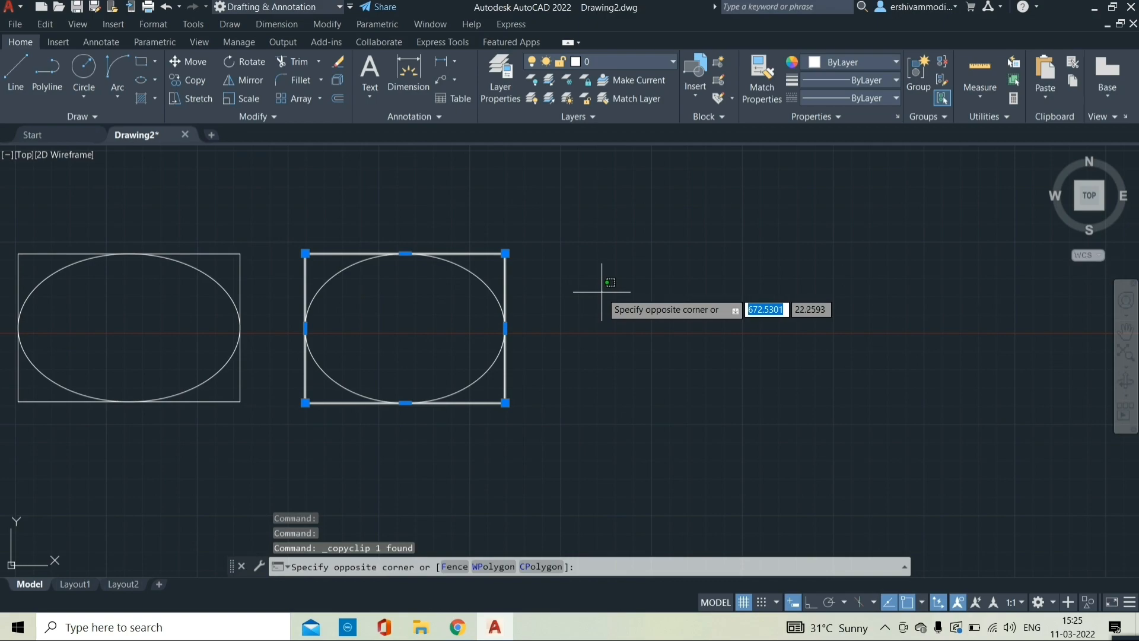
key("ctrl+v")
left_click(579, 399)
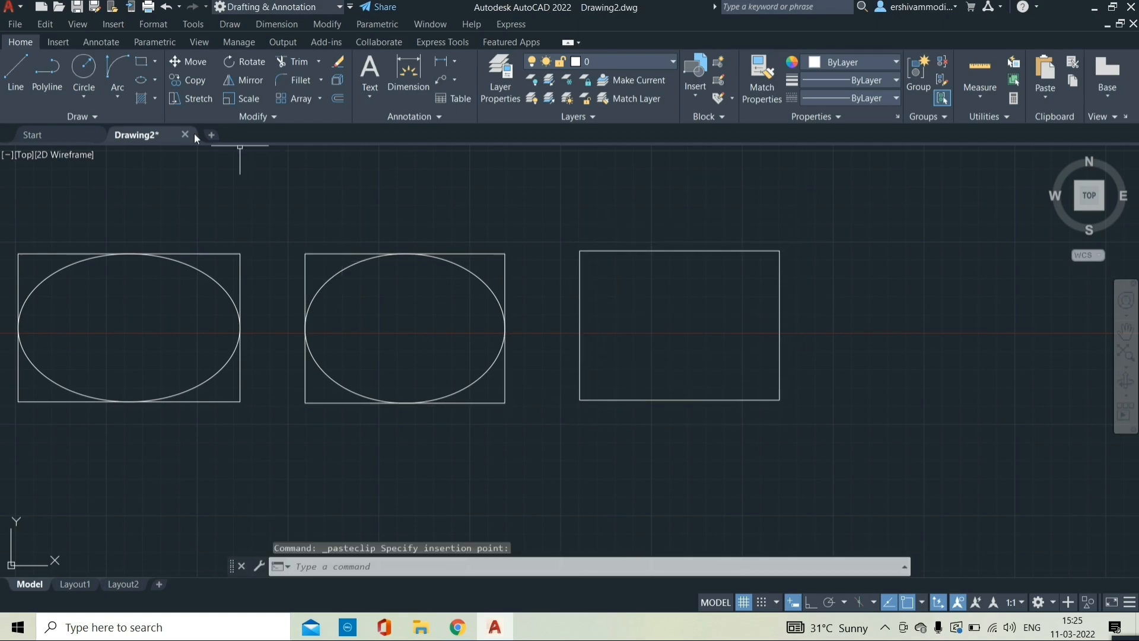
Draw an elliptical arc between the third rectangle's side midpoints, with other-axis distance 25, starting at the ellipse's uppermost point and ending at angle 145.
left_click(154, 100)
left_click(155, 82)
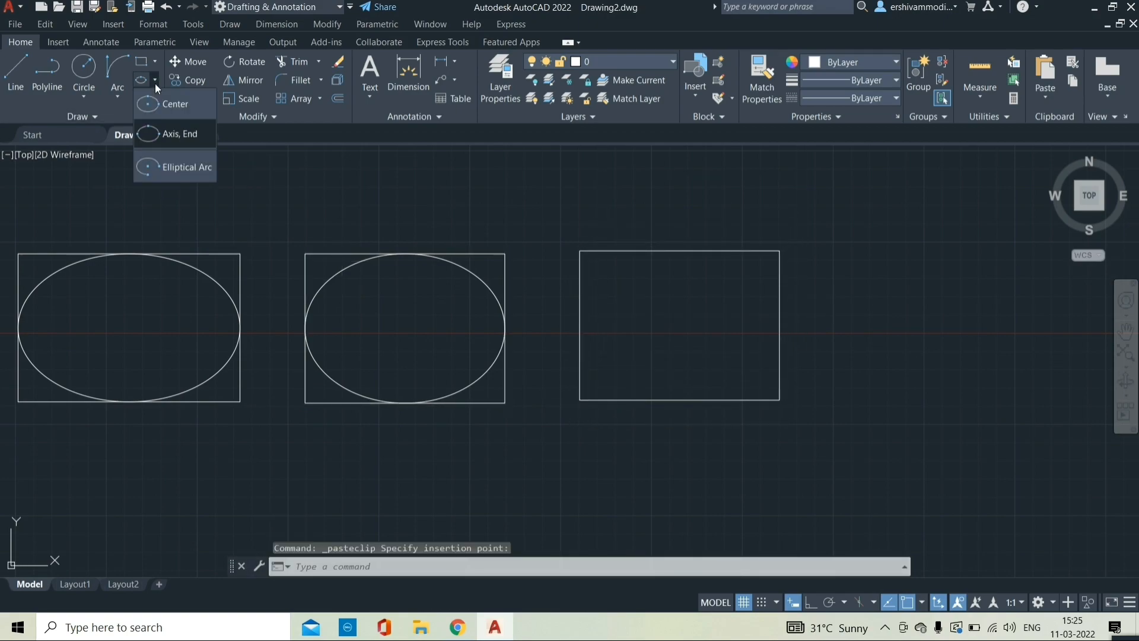
left_click(178, 167)
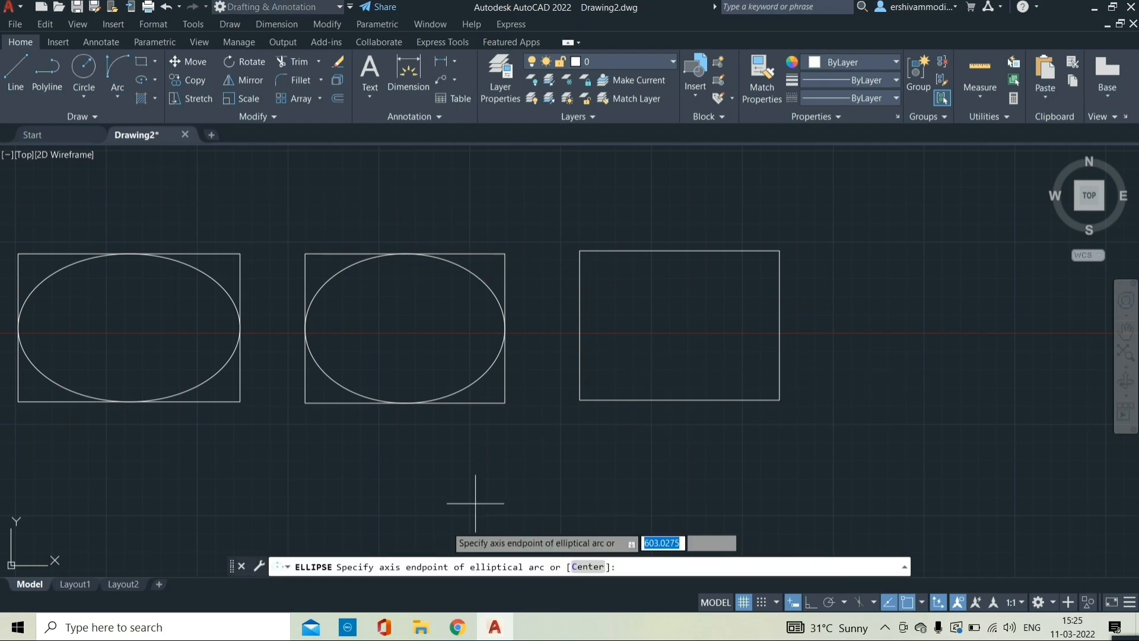
left_click(579, 325)
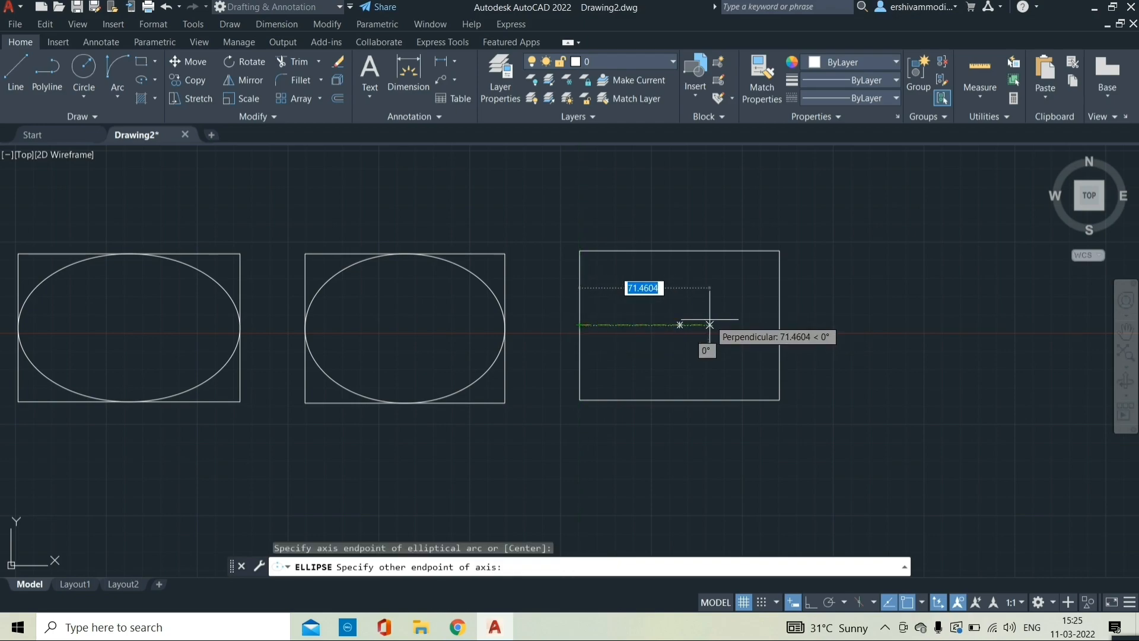
left_click(779, 325)
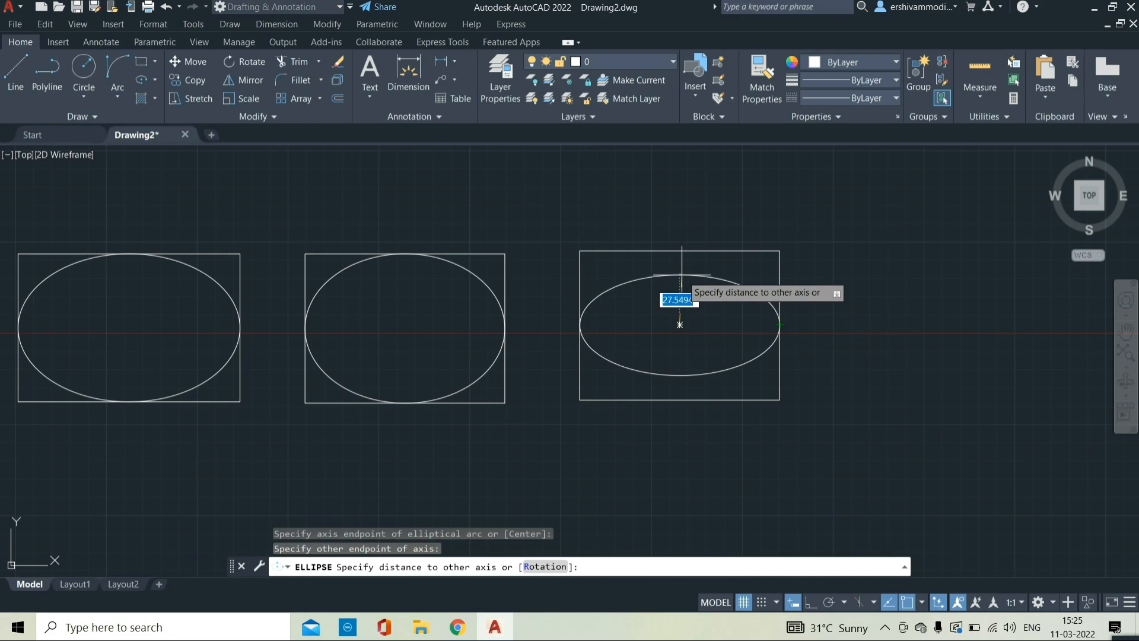
key("Return")
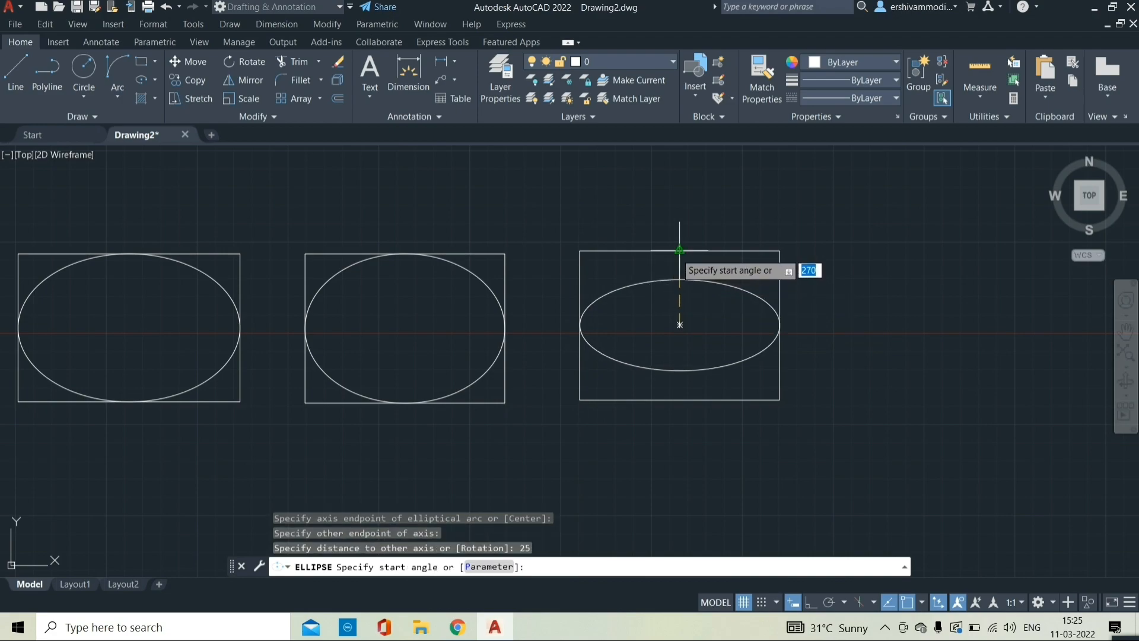
left_click(679, 279)
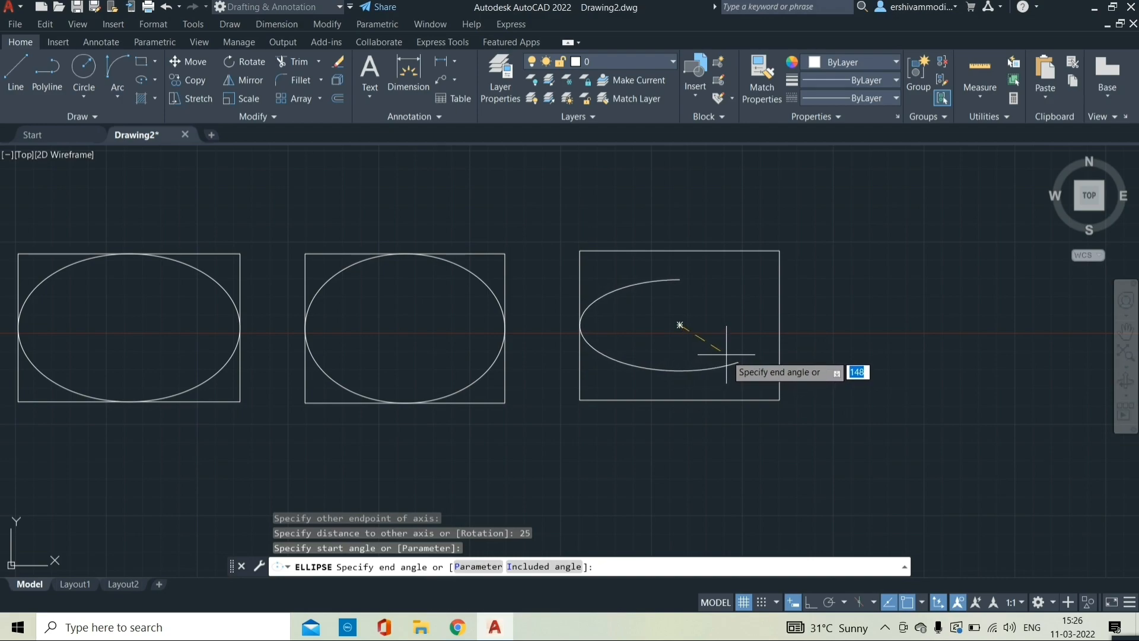
key("Return")
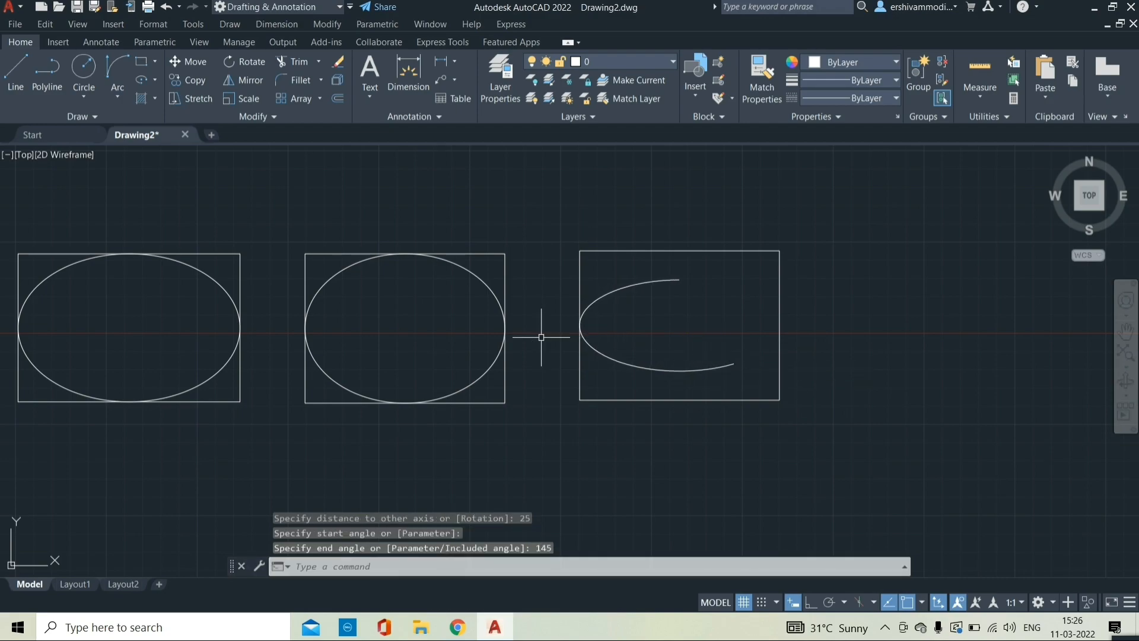
Try to stretch the elliptical arc from its lower-right end, and clear the selection.
left_click(629, 288)
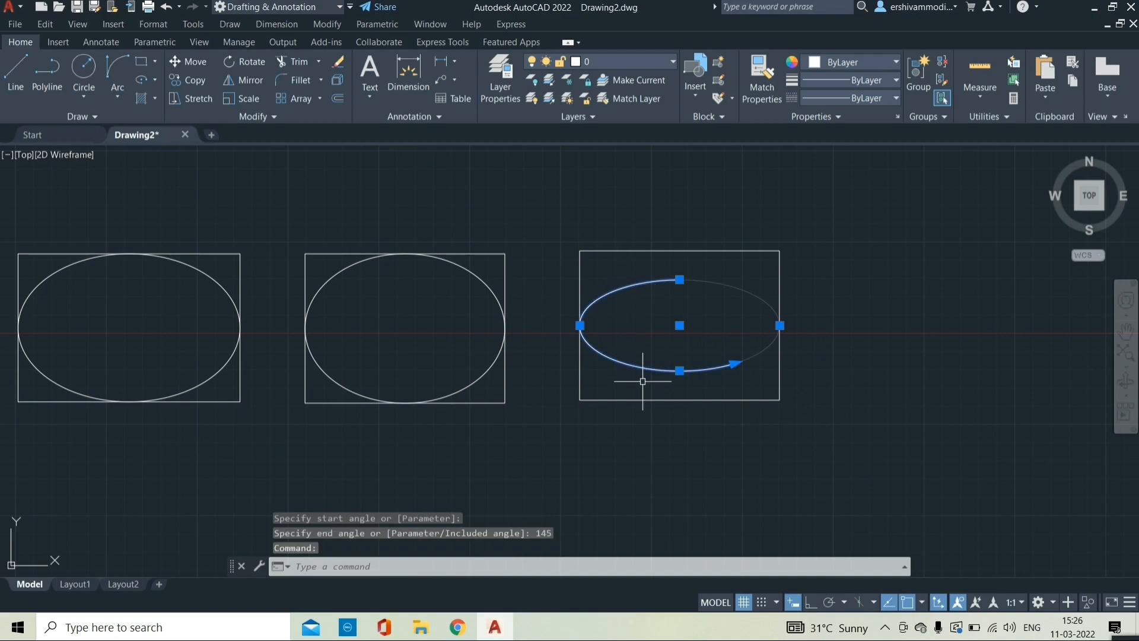
left_click(734, 363)
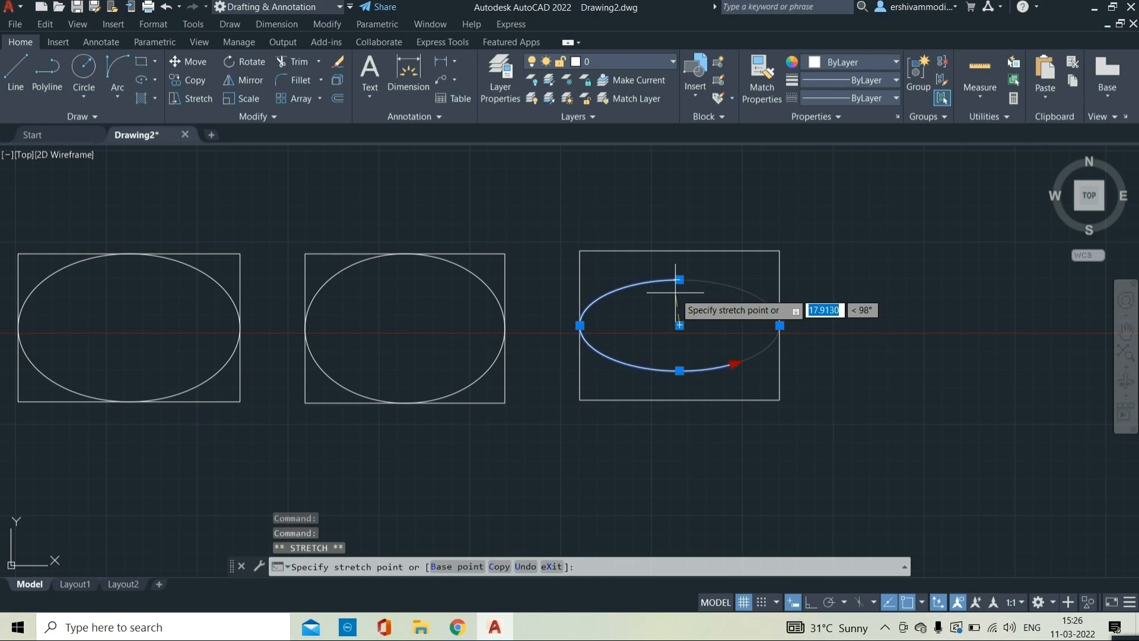
left_click(735, 363)
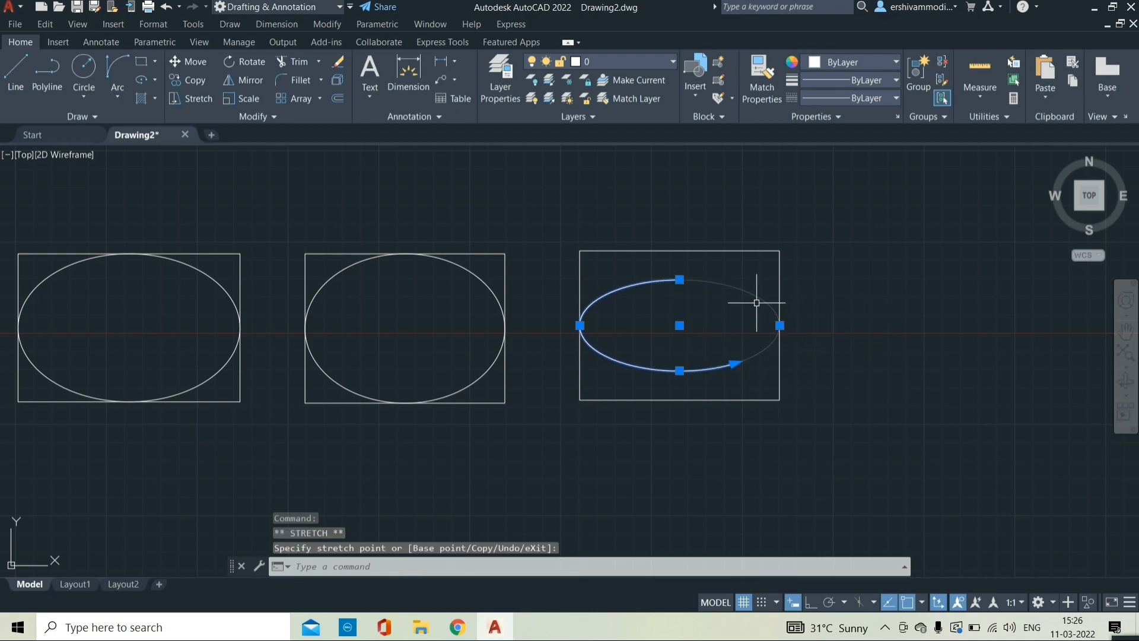
key("Escape")
key("Escape")
key("Escape")
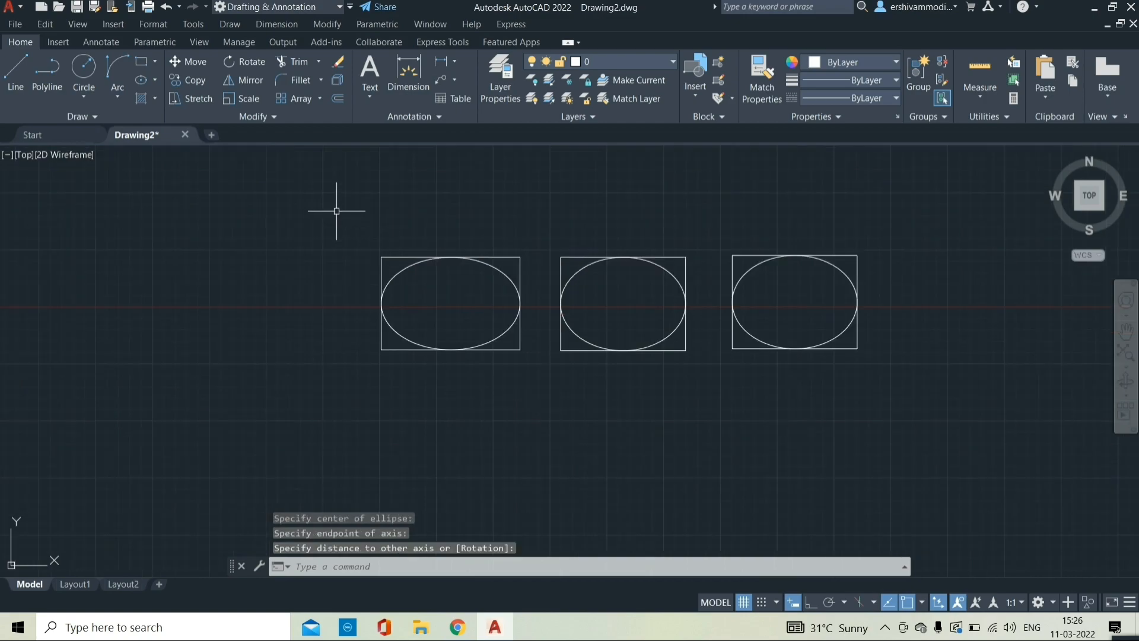
Delete all three rectangles together with the ellipses inside them.
left_click(332, 208)
left_click(1045, 442)
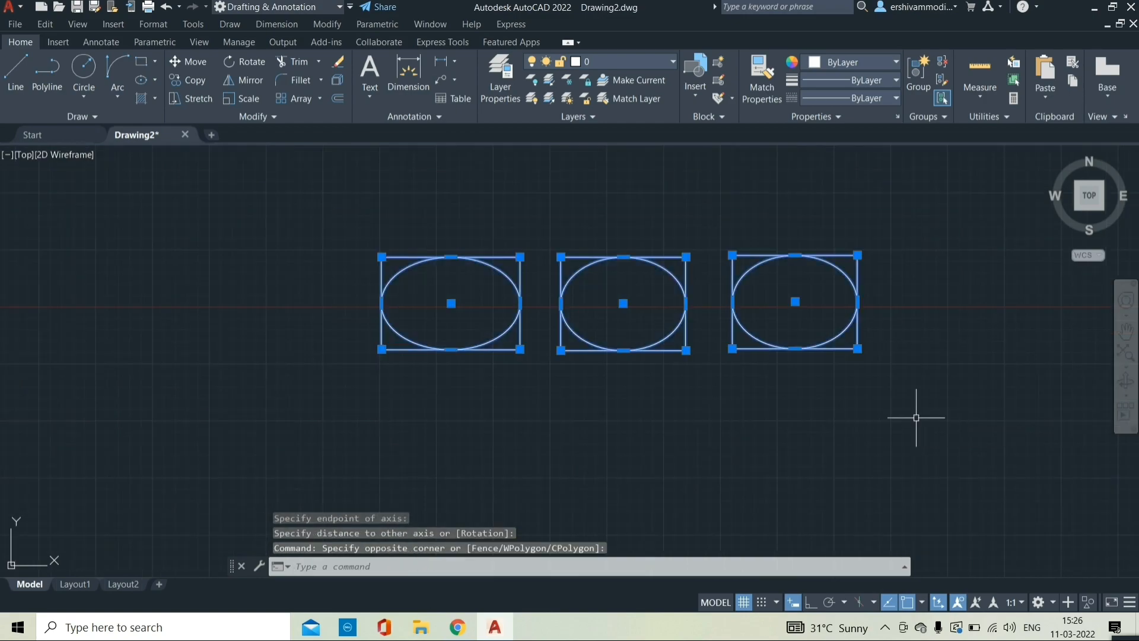
key("Delete")
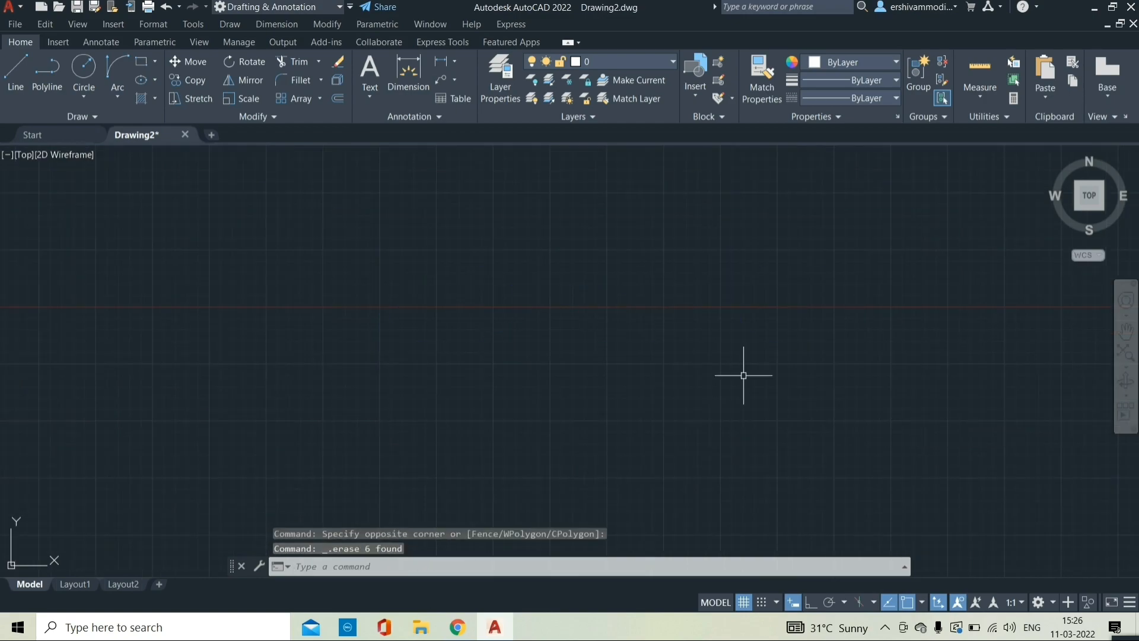
Draw a horizontal and a vertical construction line through one common point with Ortho turned on.
left_click(223, 26)
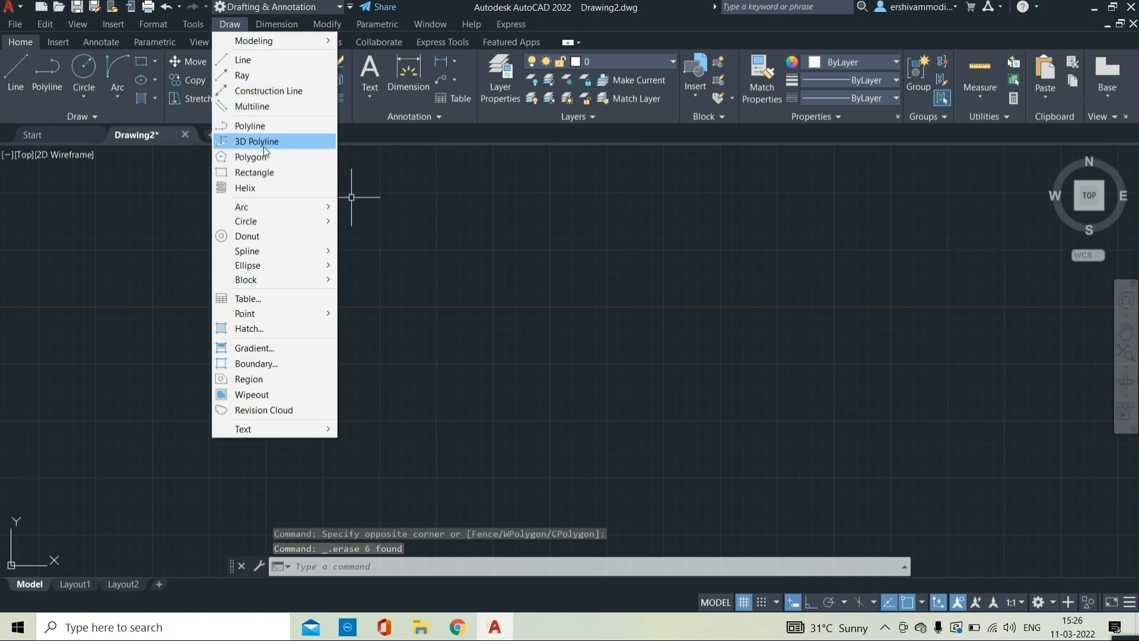
left_click(271, 91)
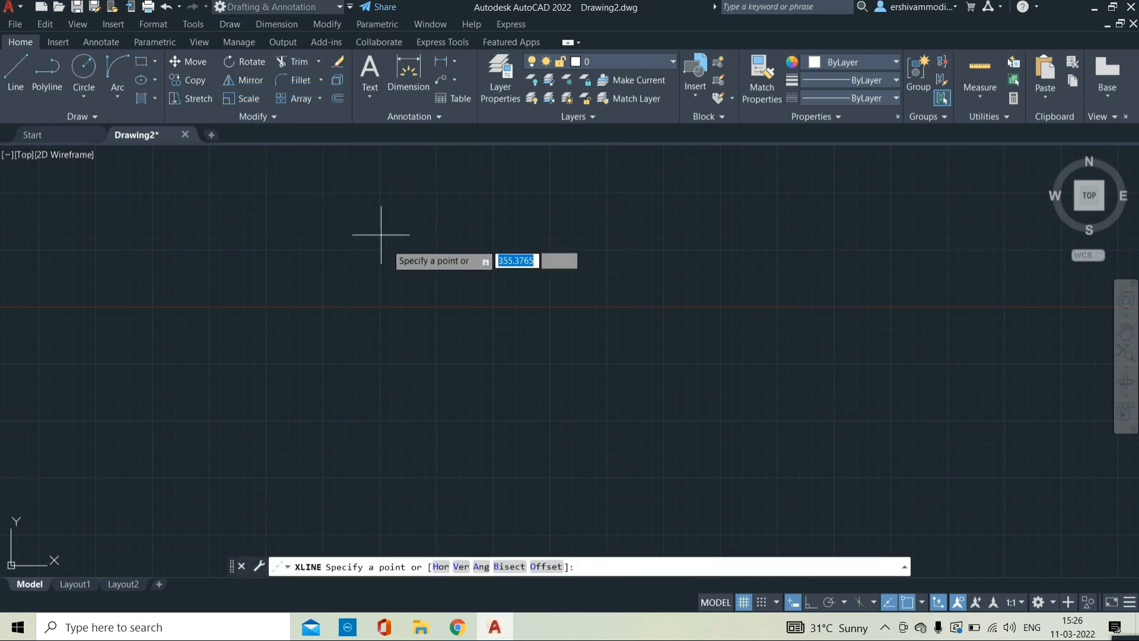
left_click(427, 323)
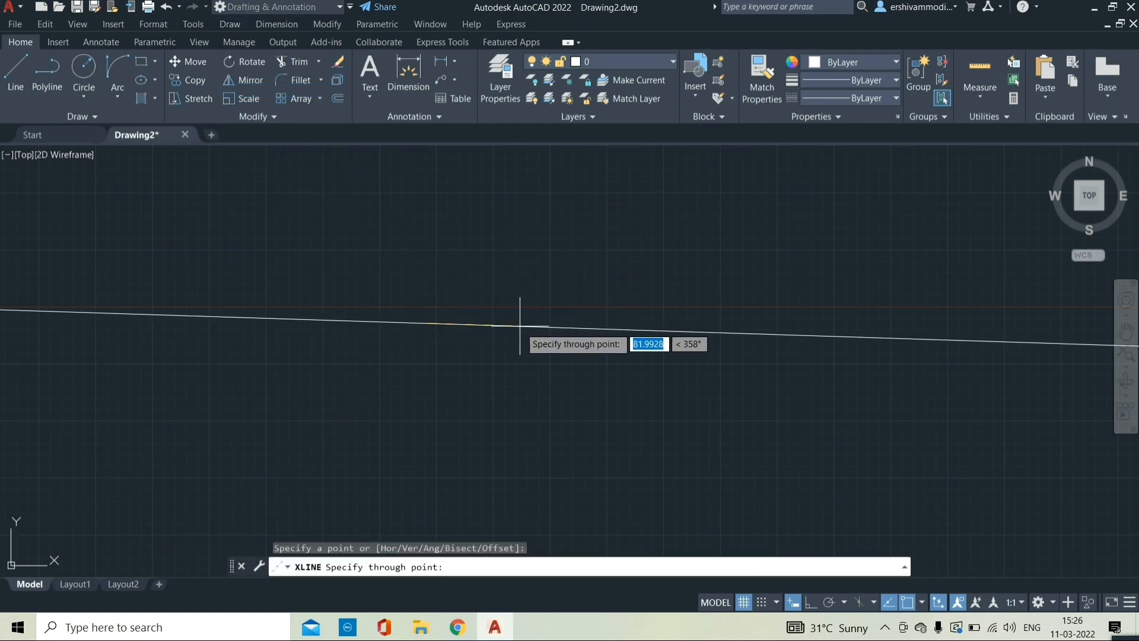
left_click(810, 601)
left_click(622, 303)
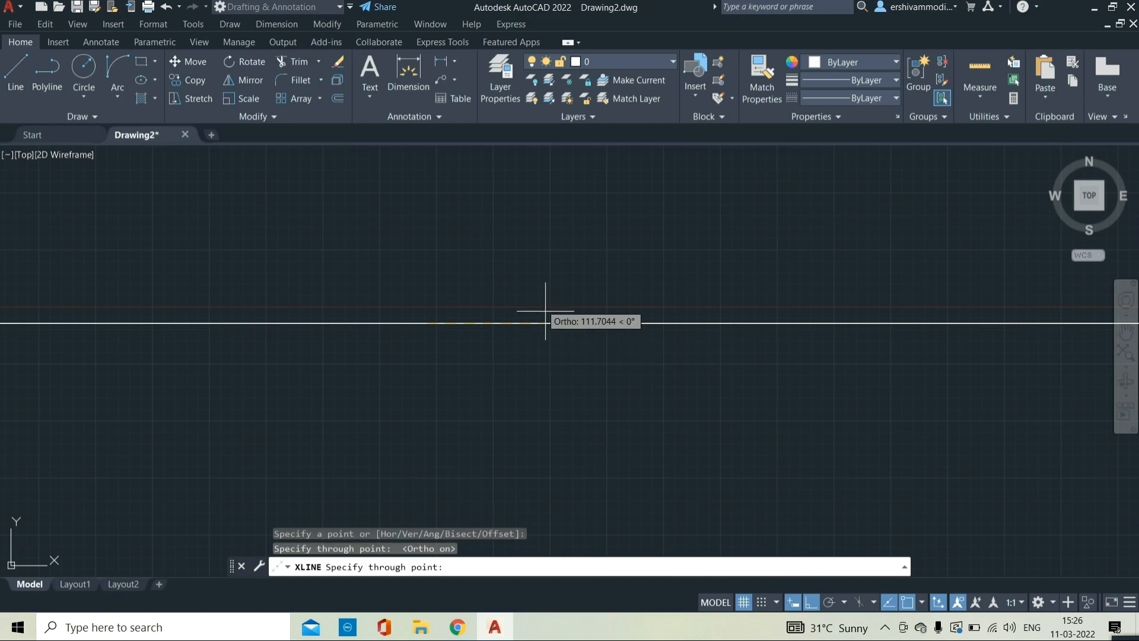
left_click(460, 231)
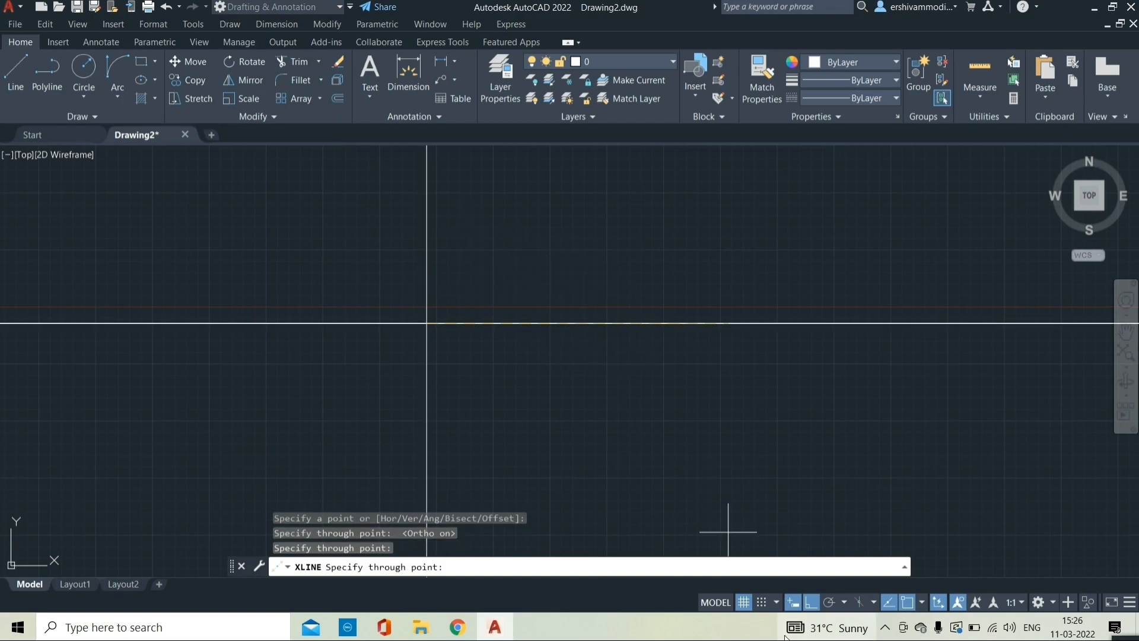
Draw two slanted construction lines through the common point with Ortho turned off.
left_click(811, 602)
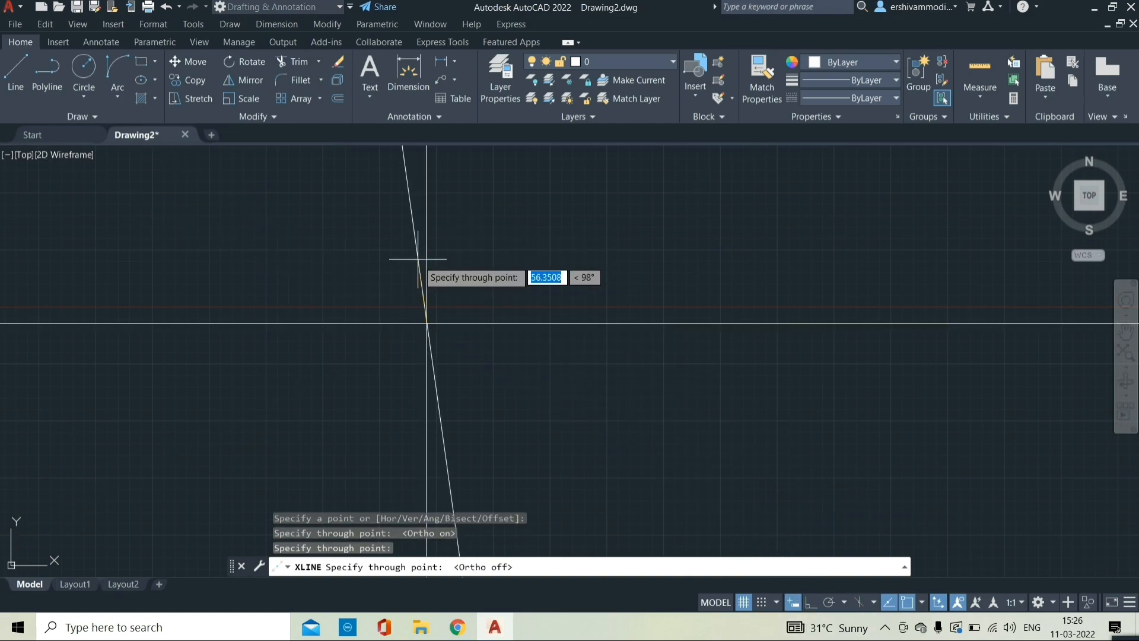
left_click(459, 282)
left_click(478, 303)
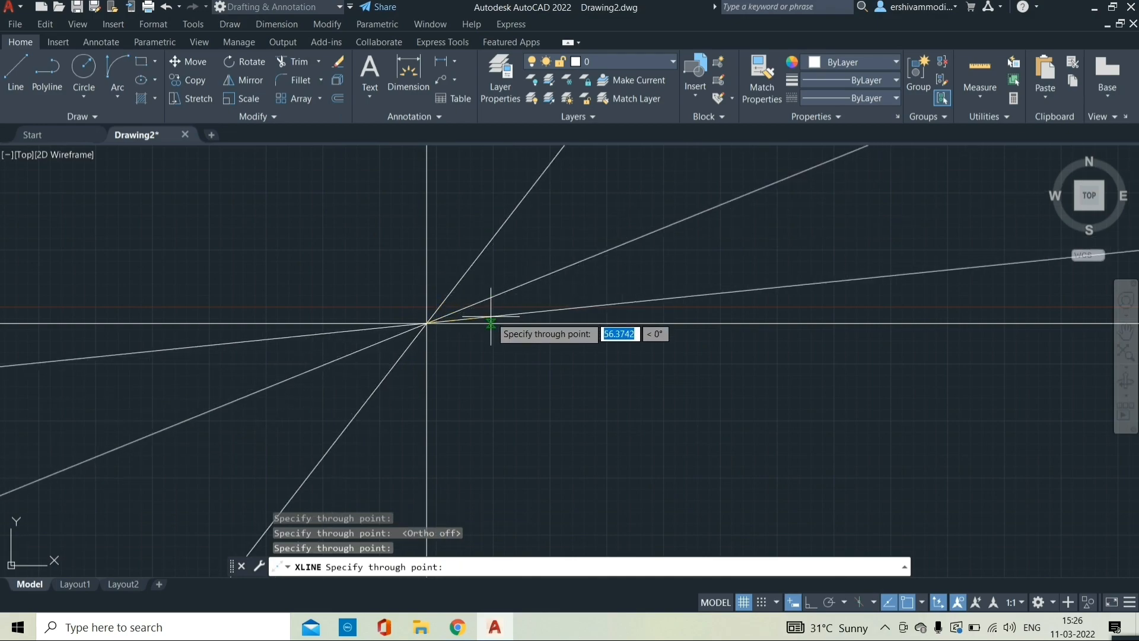
key("Escape")
key("Escape")
key("Escape")
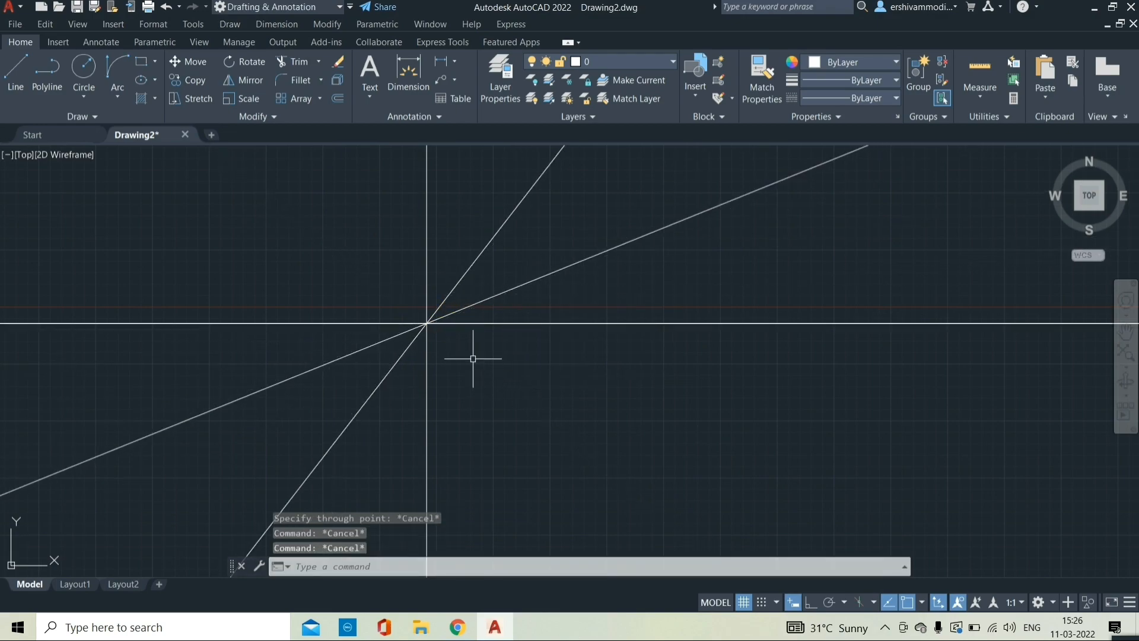
Delete all the construction lines from the drawing.
left_click(473, 359)
left_click(279, 163)
key("Delete")
left_click(229, 24)
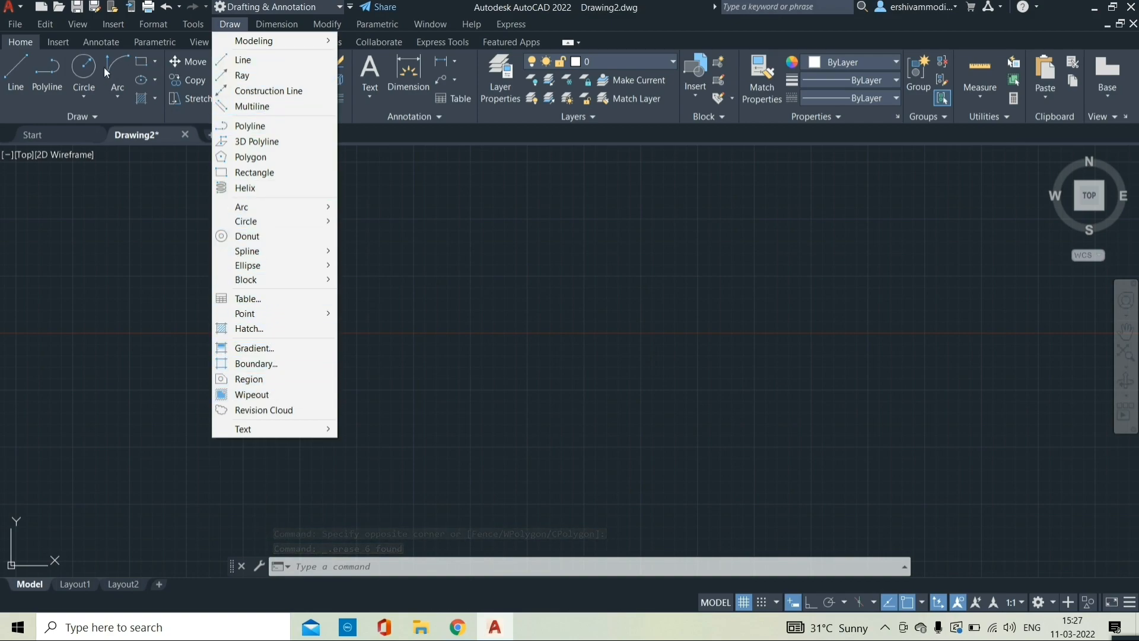
left_click(108, 211)
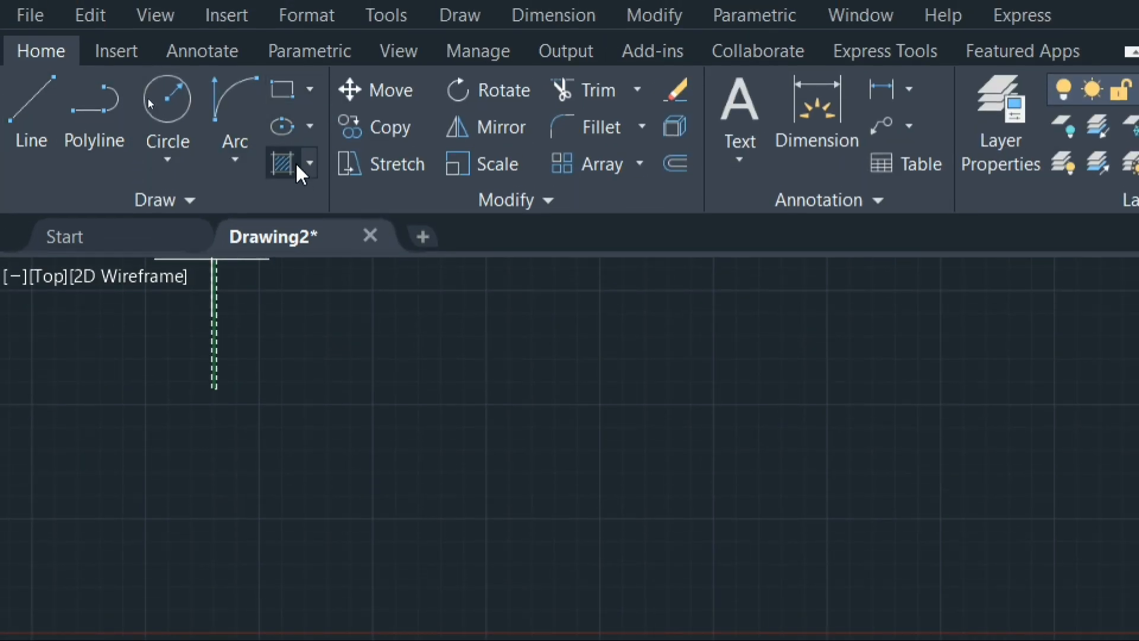
left_click(175, 201)
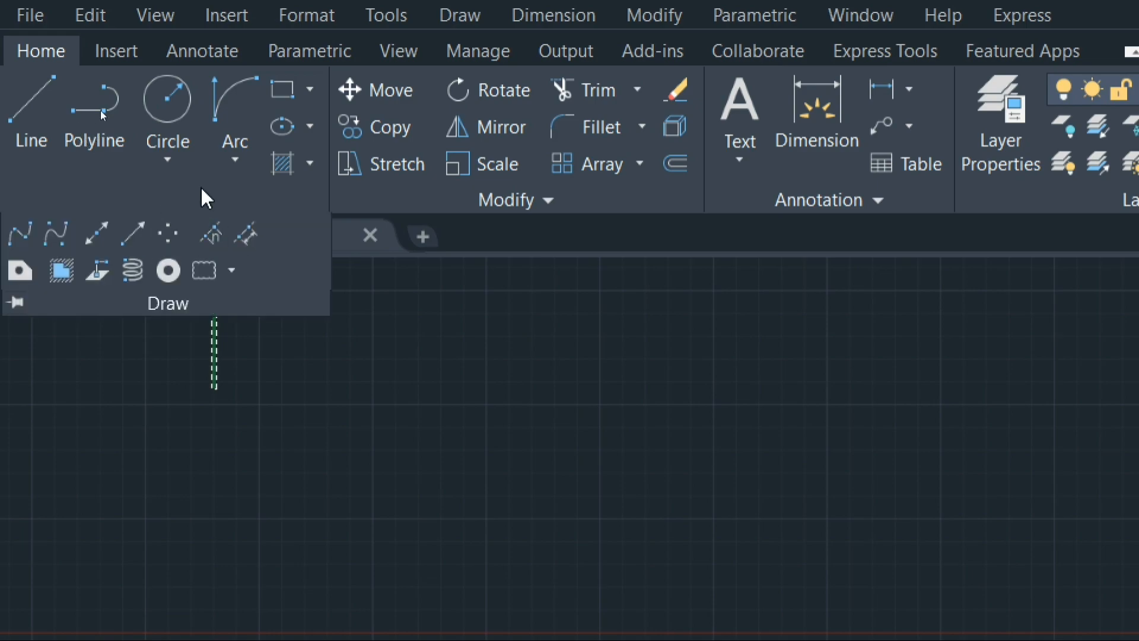
left_click(383, 406)
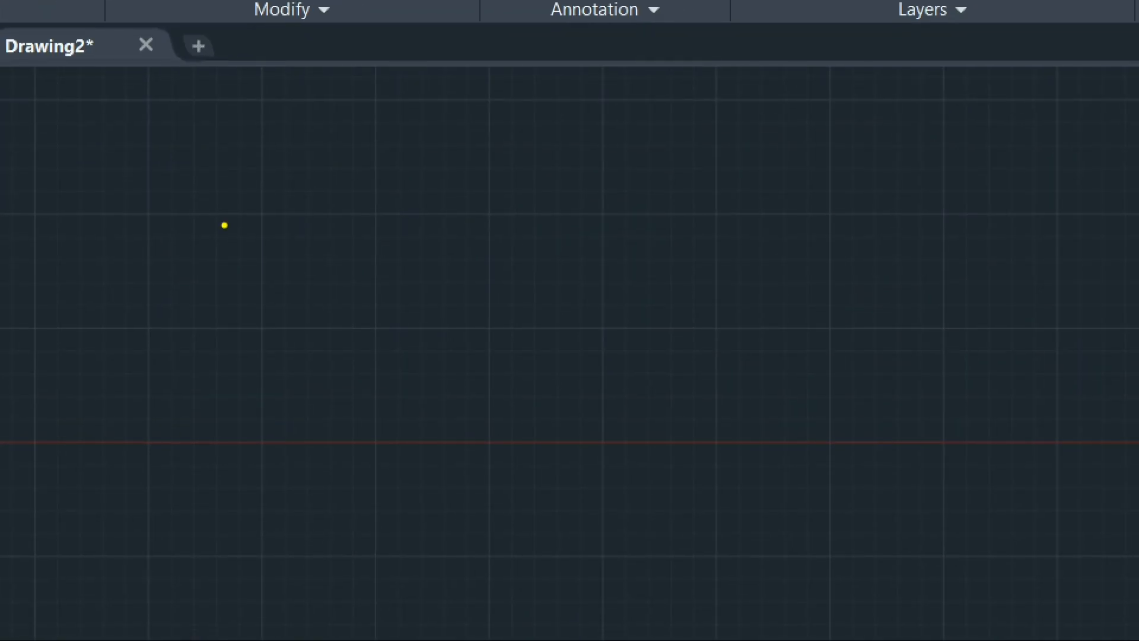
type("Tha")
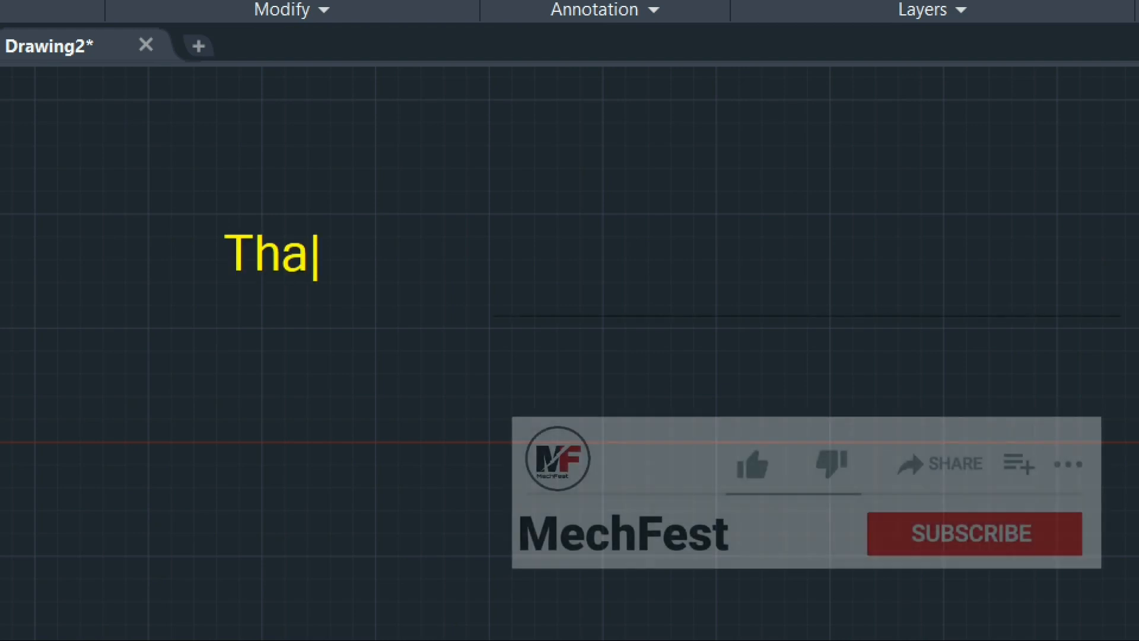
type("nks for")
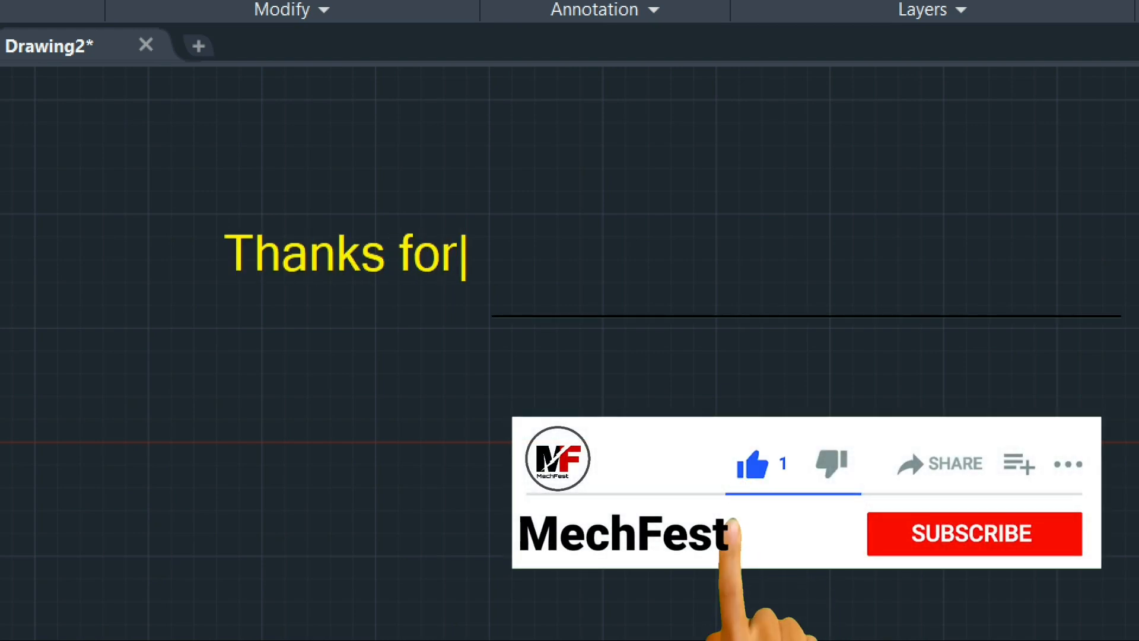
type(" watching ")
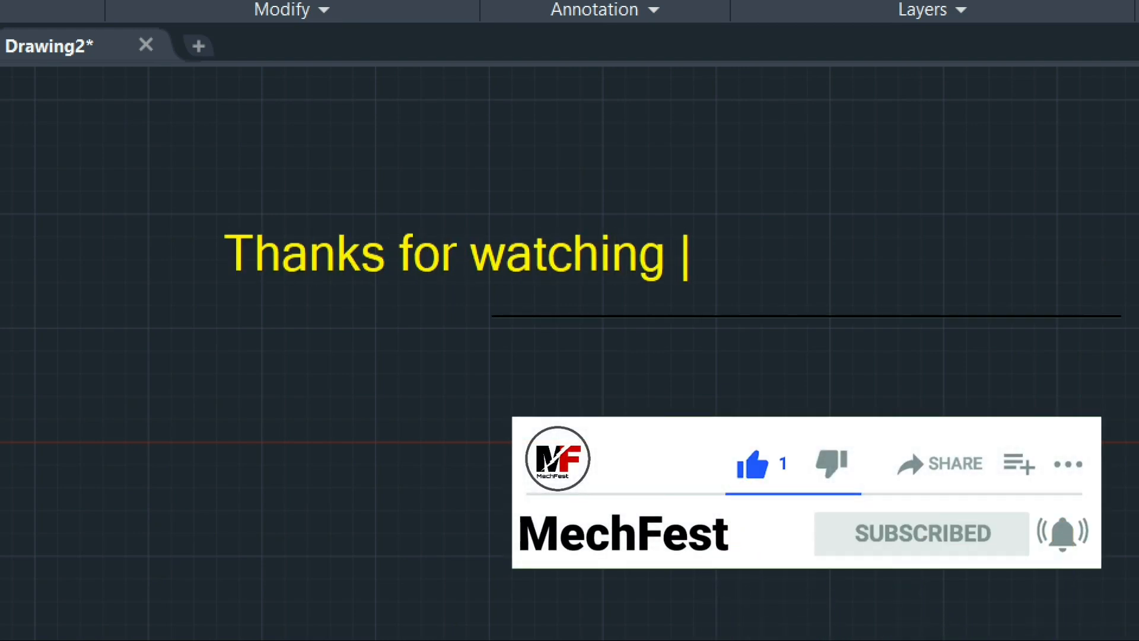
type("this video")
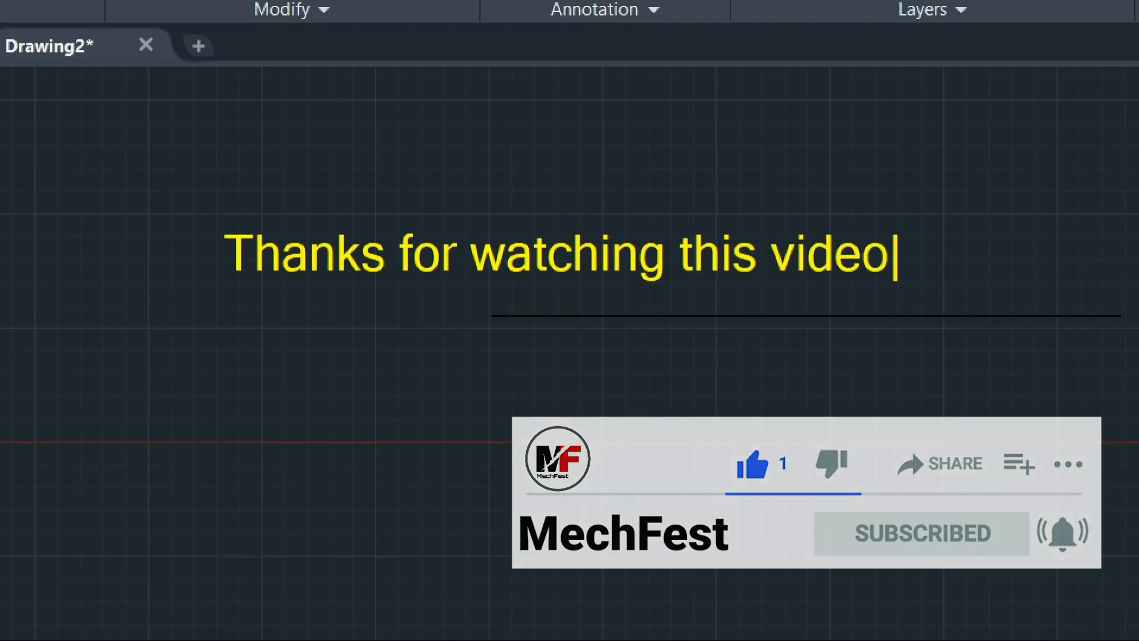